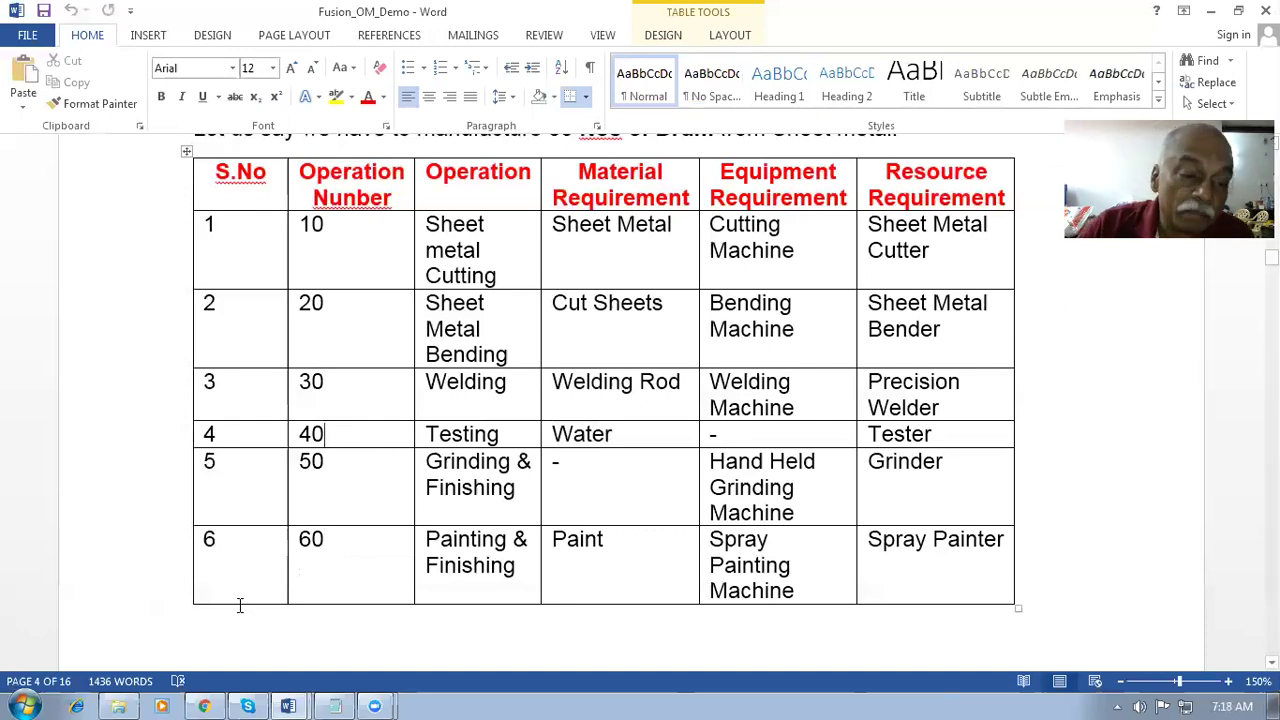
- Point out operation 60, Painting & Finishing, in the drum operations table
click(343, 548)
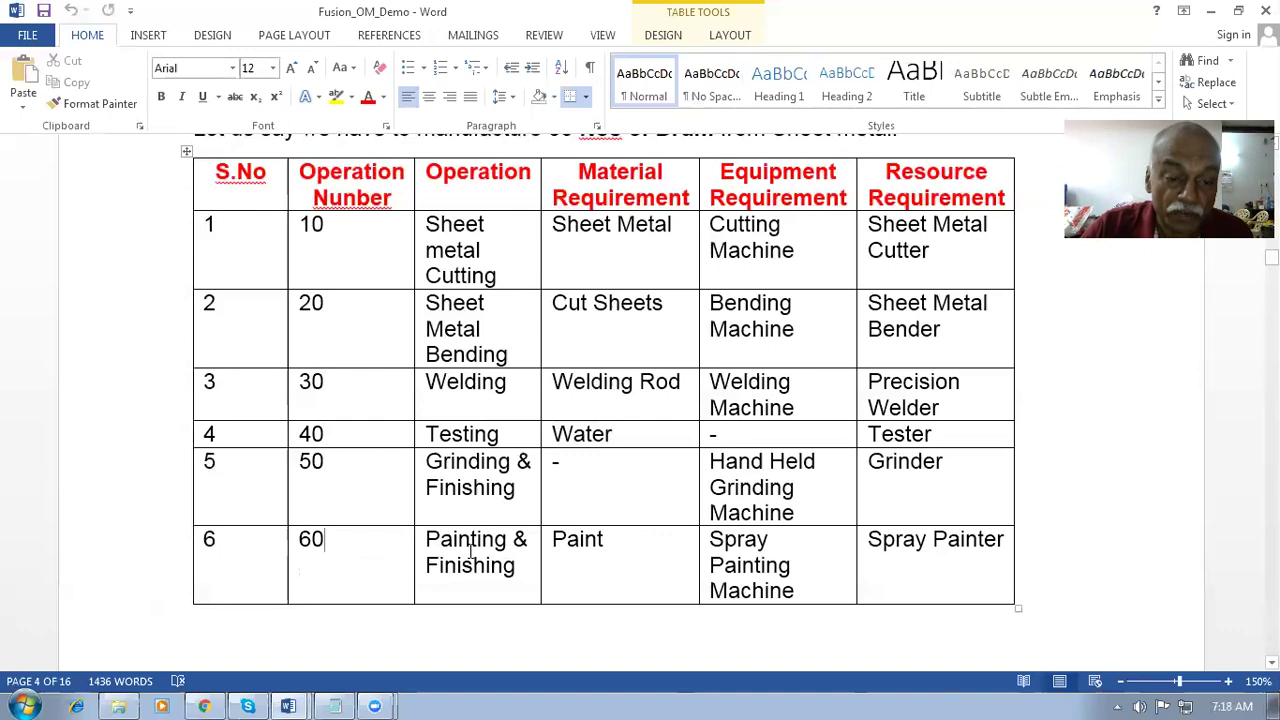
drag(443, 558, 486, 566)
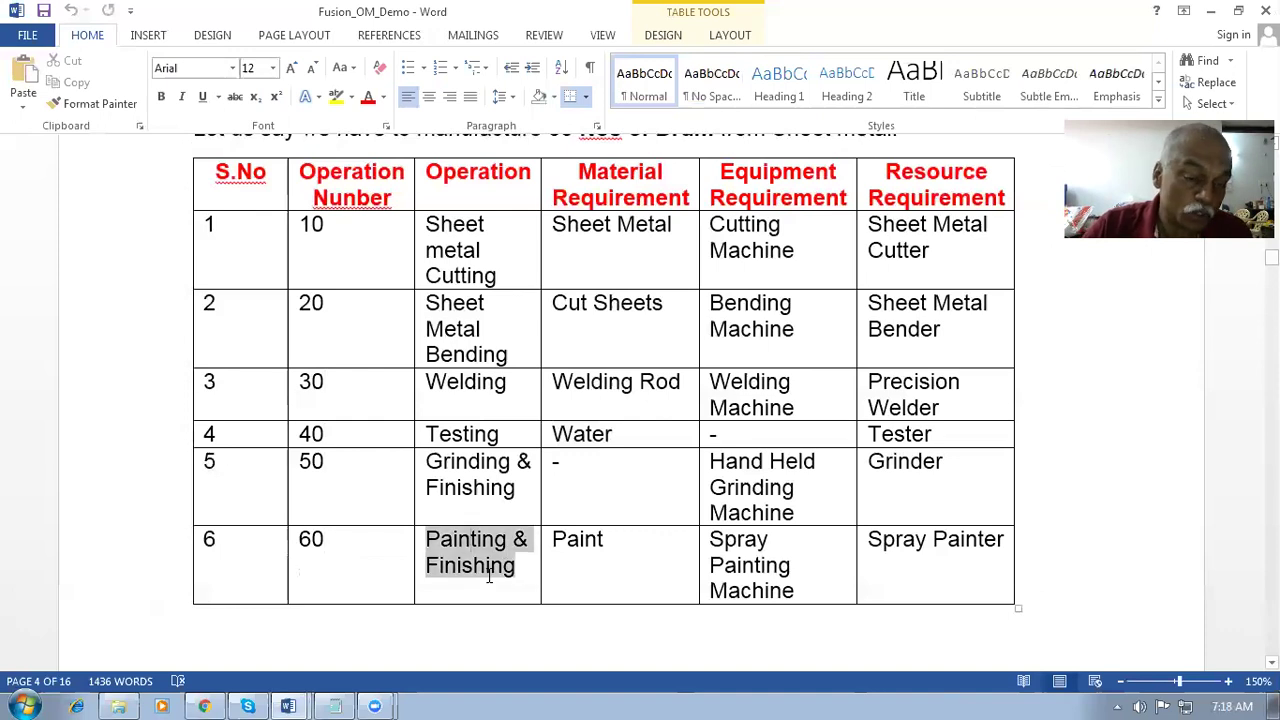
scroll(488, 575, up, 1)
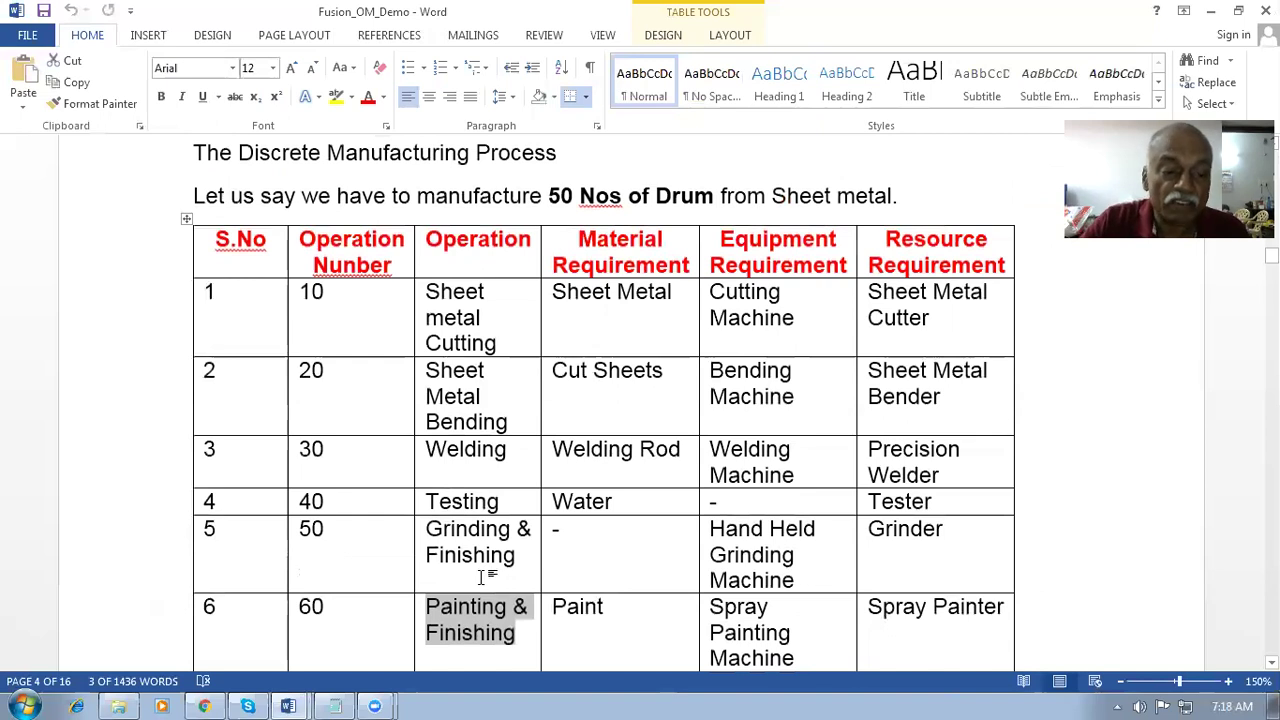
scroll(480, 577, down, 2)
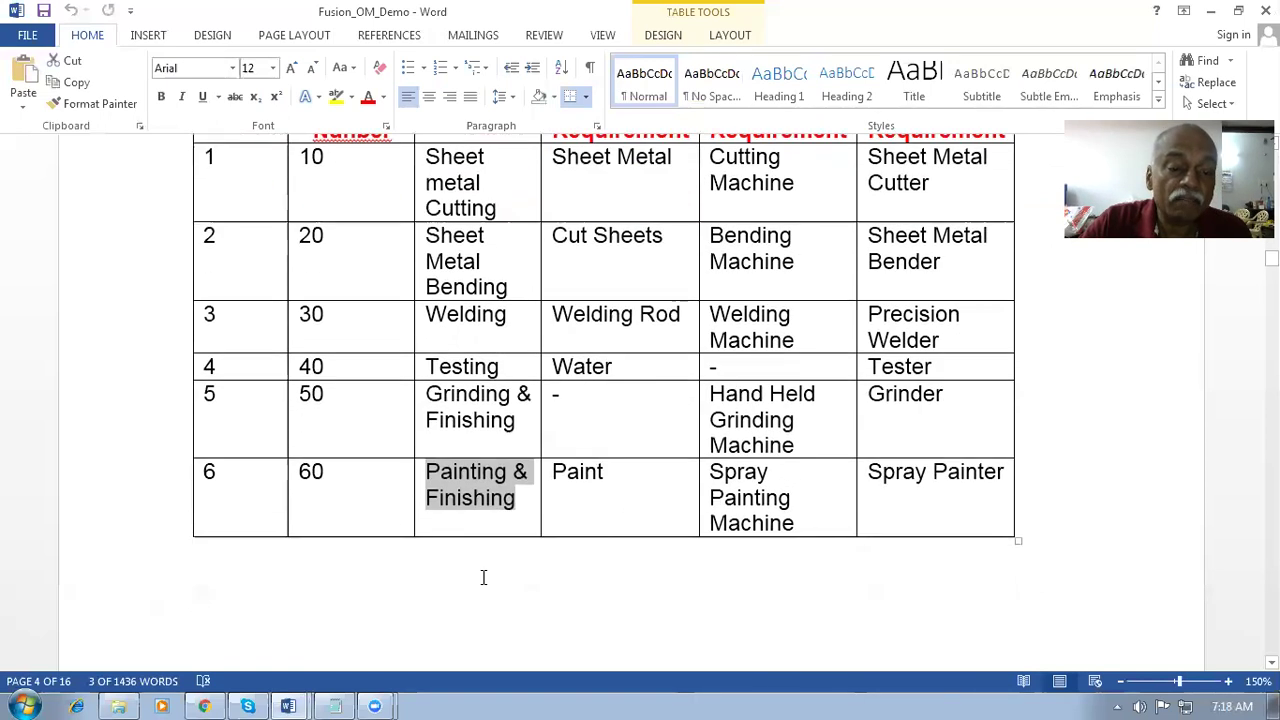
click(476, 577)
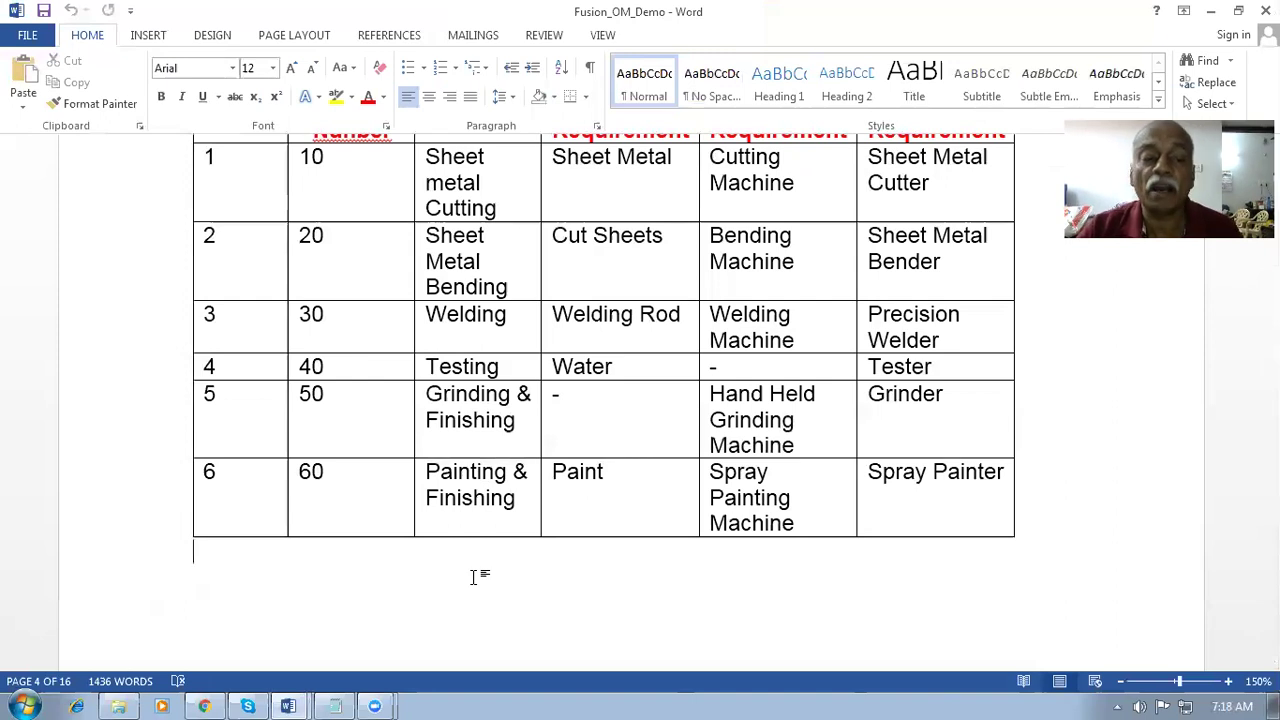
- Review the aim to manufacture 50 Nos of Drum and the Testing row, then bring up the browser
scroll(474, 577, up, 3)
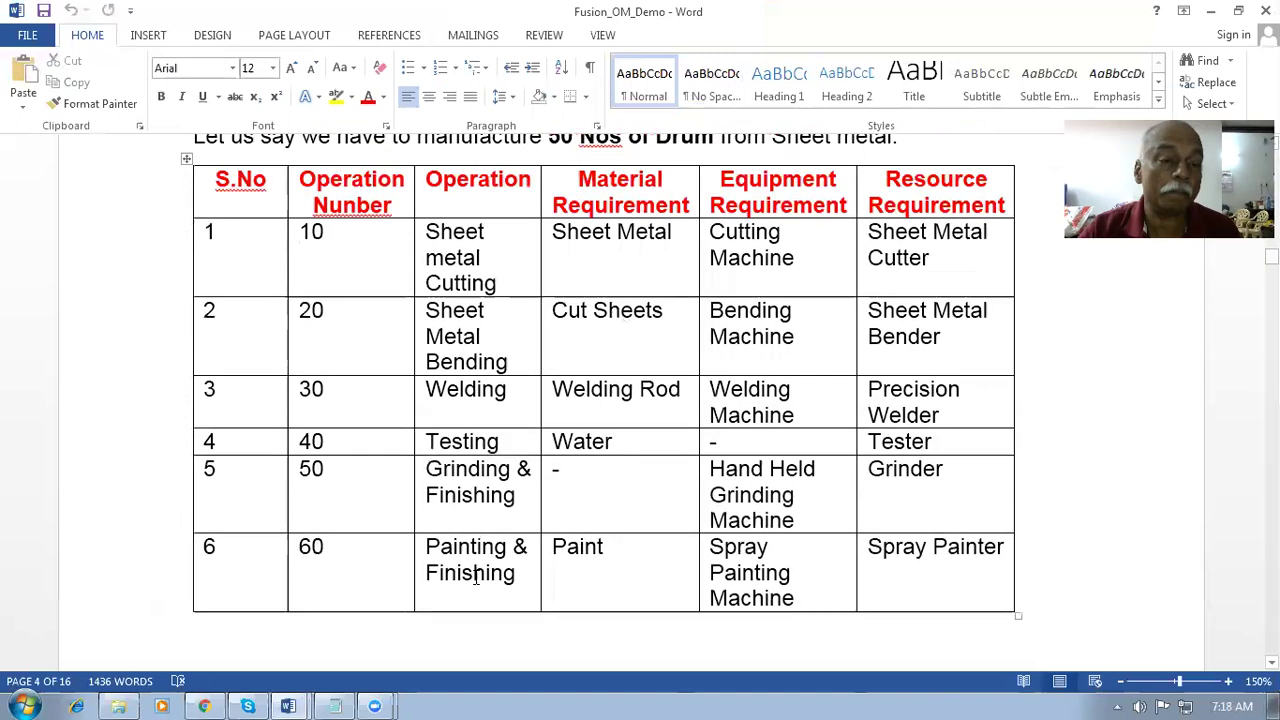
drag(417, 264, 718, 264)
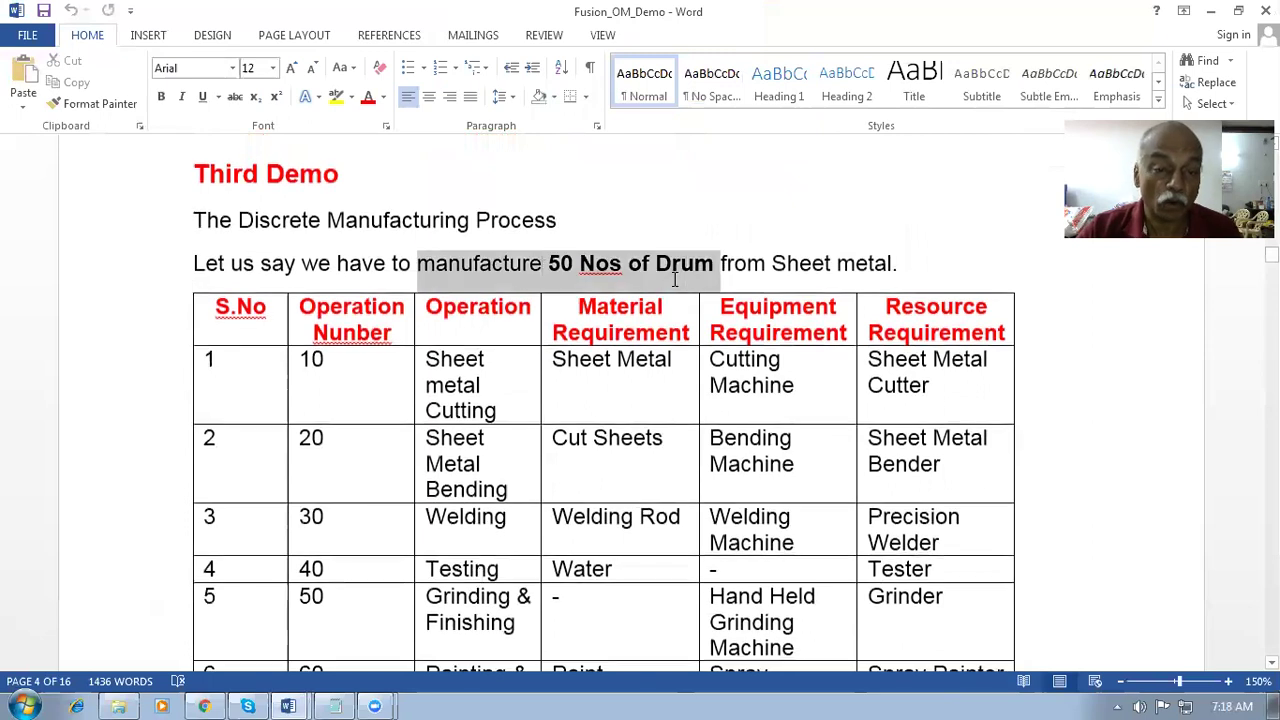
click(530, 530)
scroll(534, 548, down, 4)
click(487, 532)
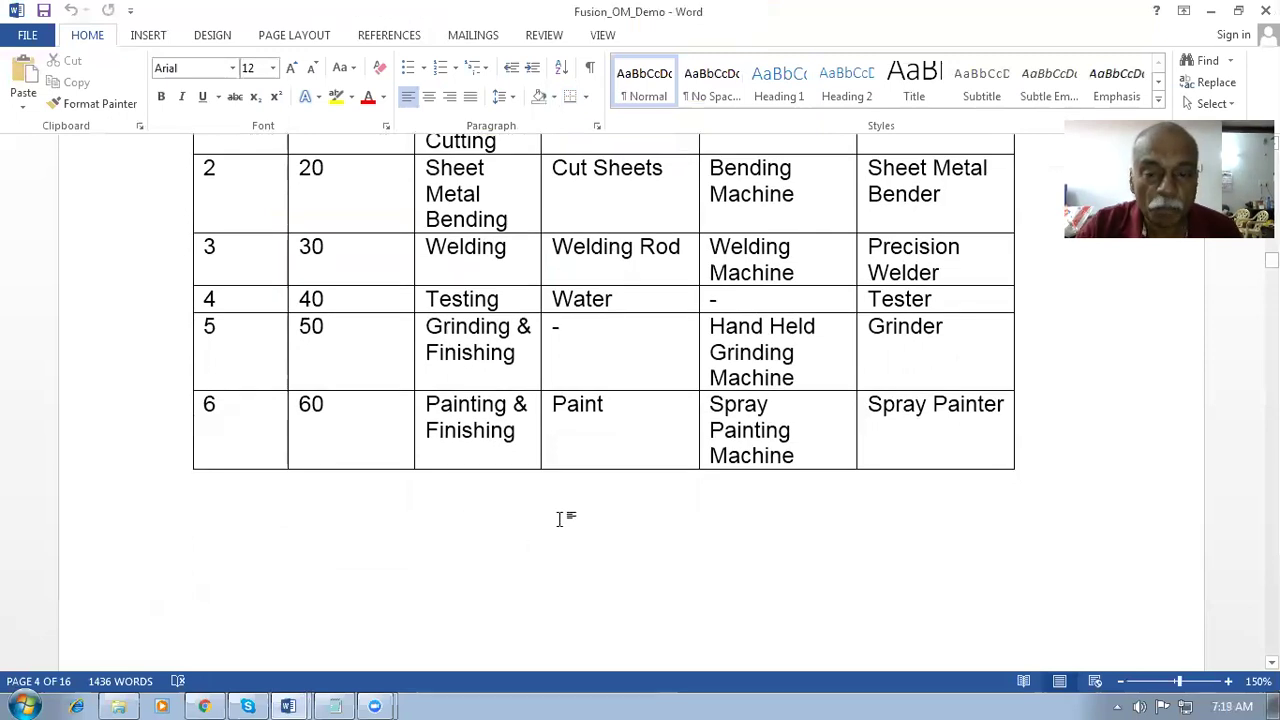
scroll(560, 518, up, 5)
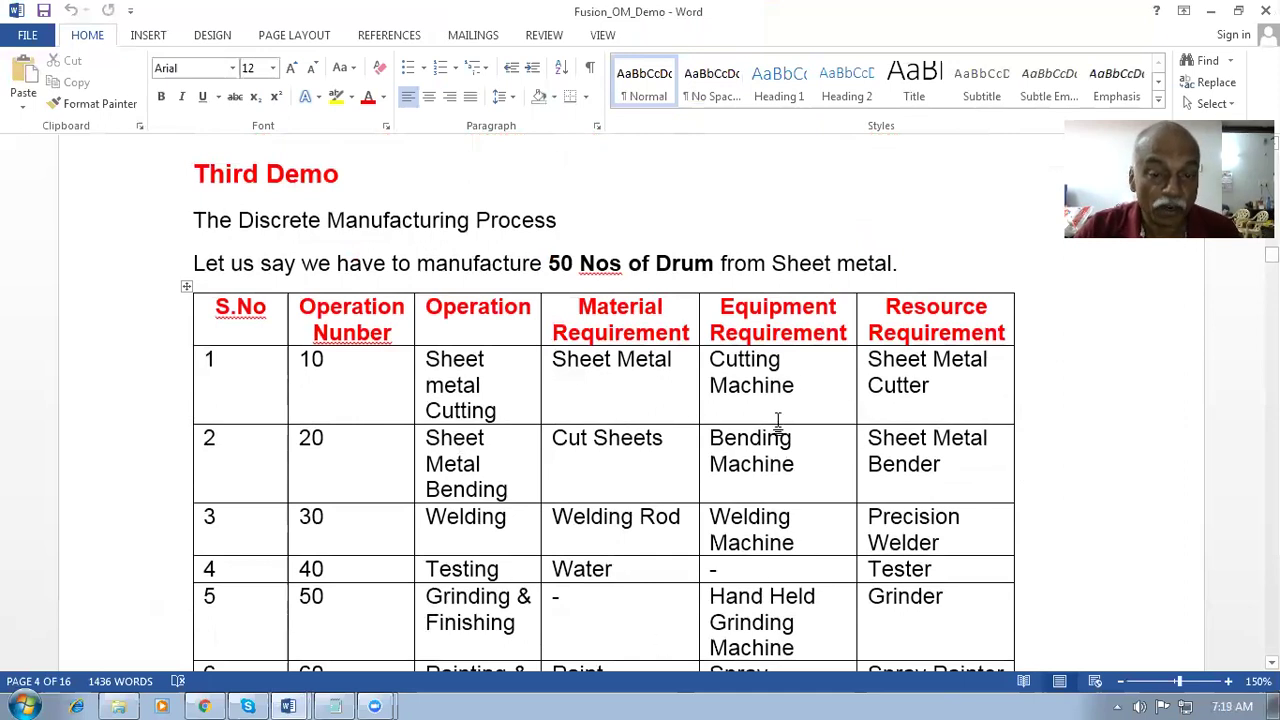
click(1120, 564)
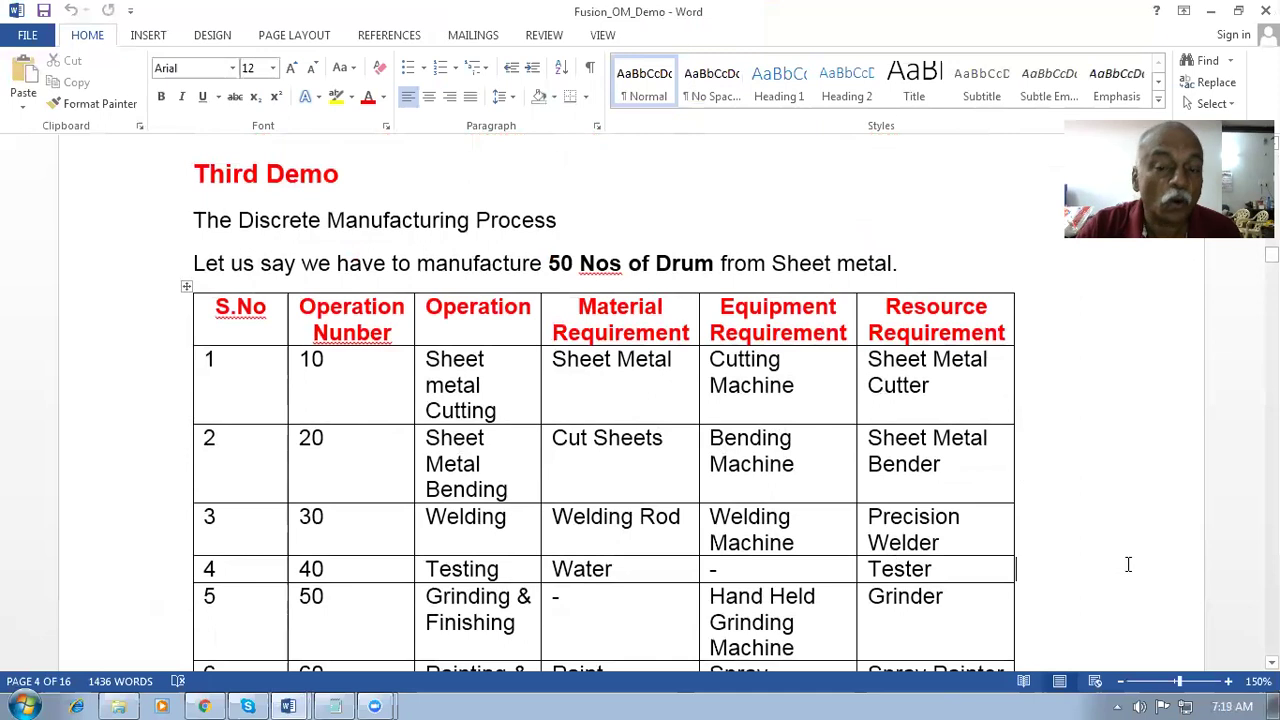
scroll(1126, 563, down, 3)
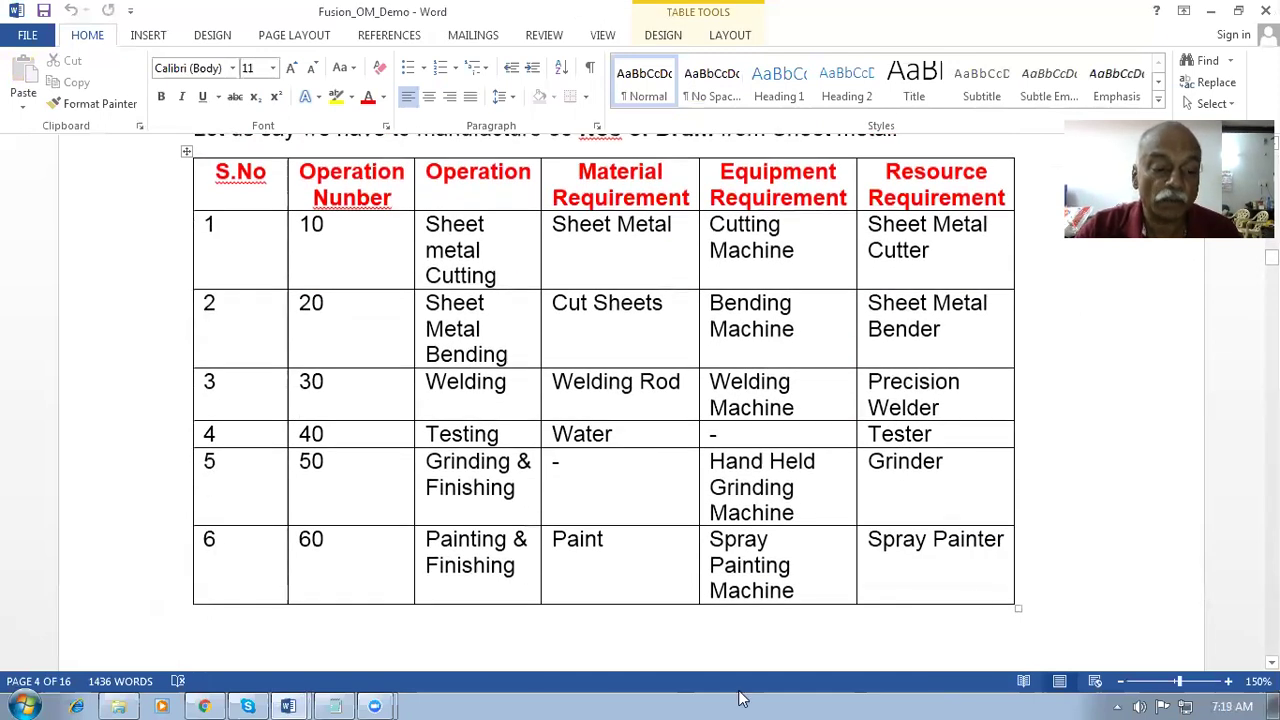
click(204, 706)
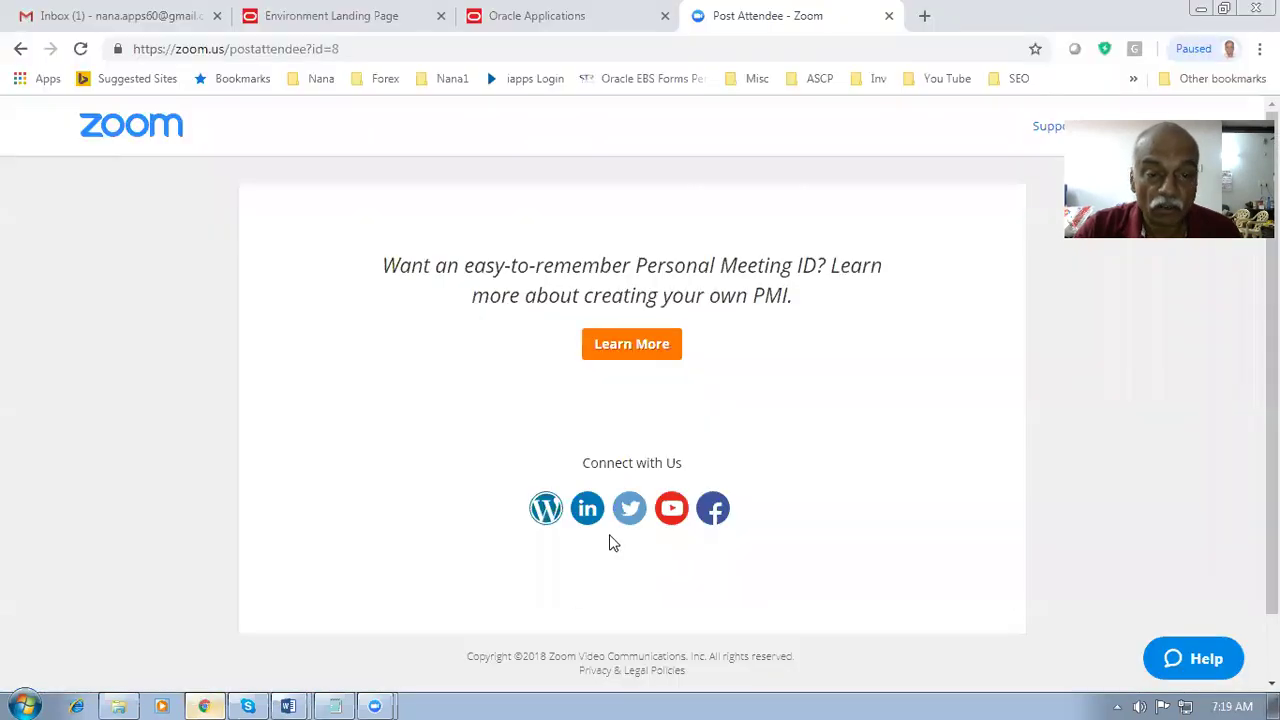
- Bring up the Oracle Create Order page and open its business unit list
click(540, 15)
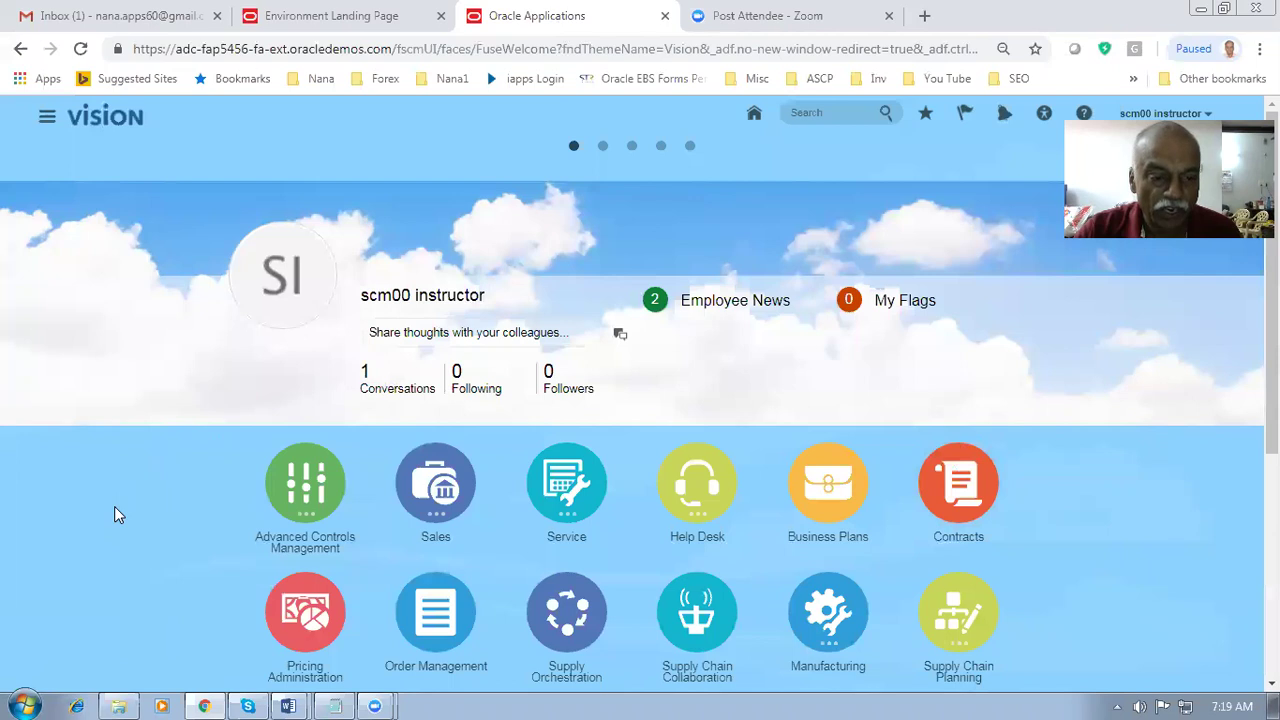
scroll(114, 512, down, 3)
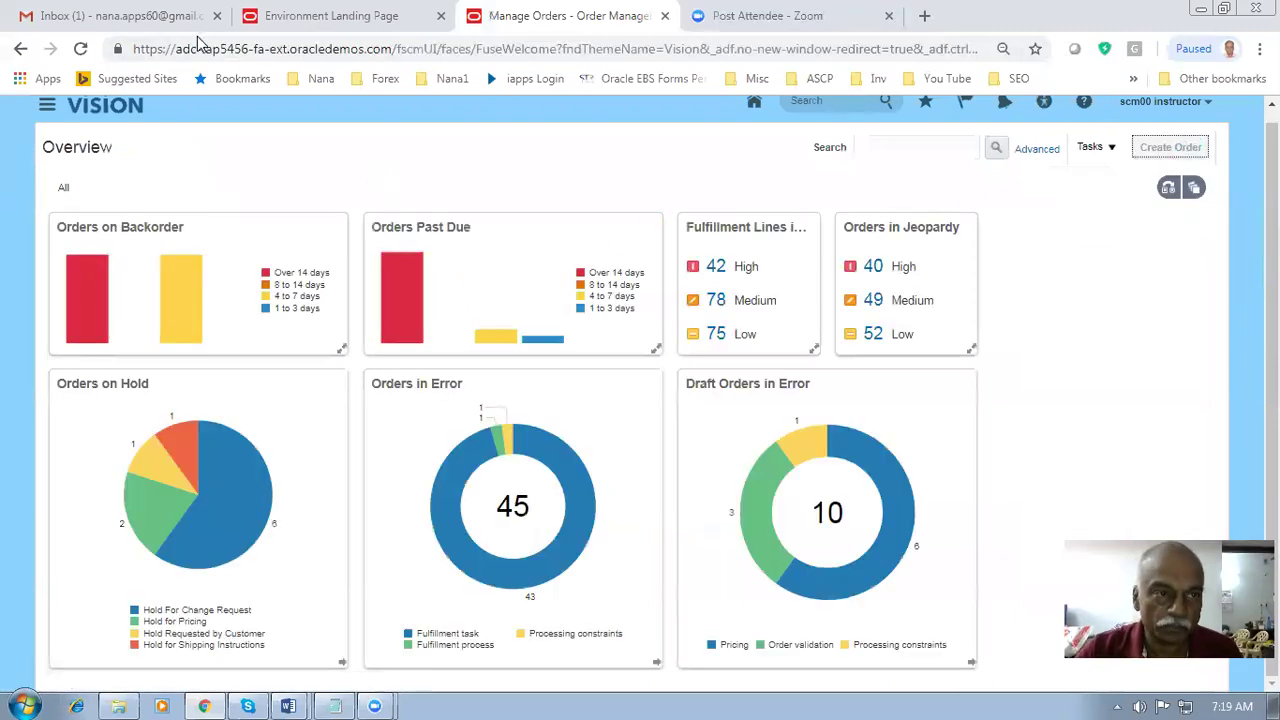
click(141, 12)
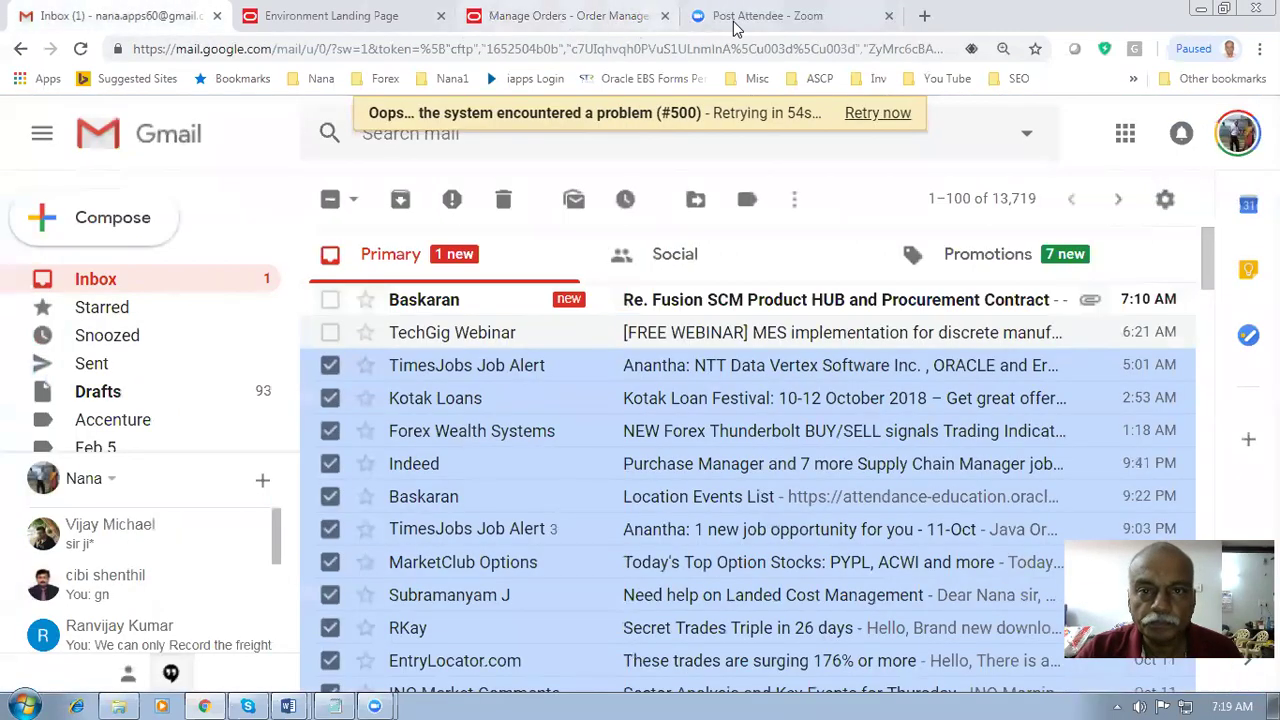
click(764, 16)
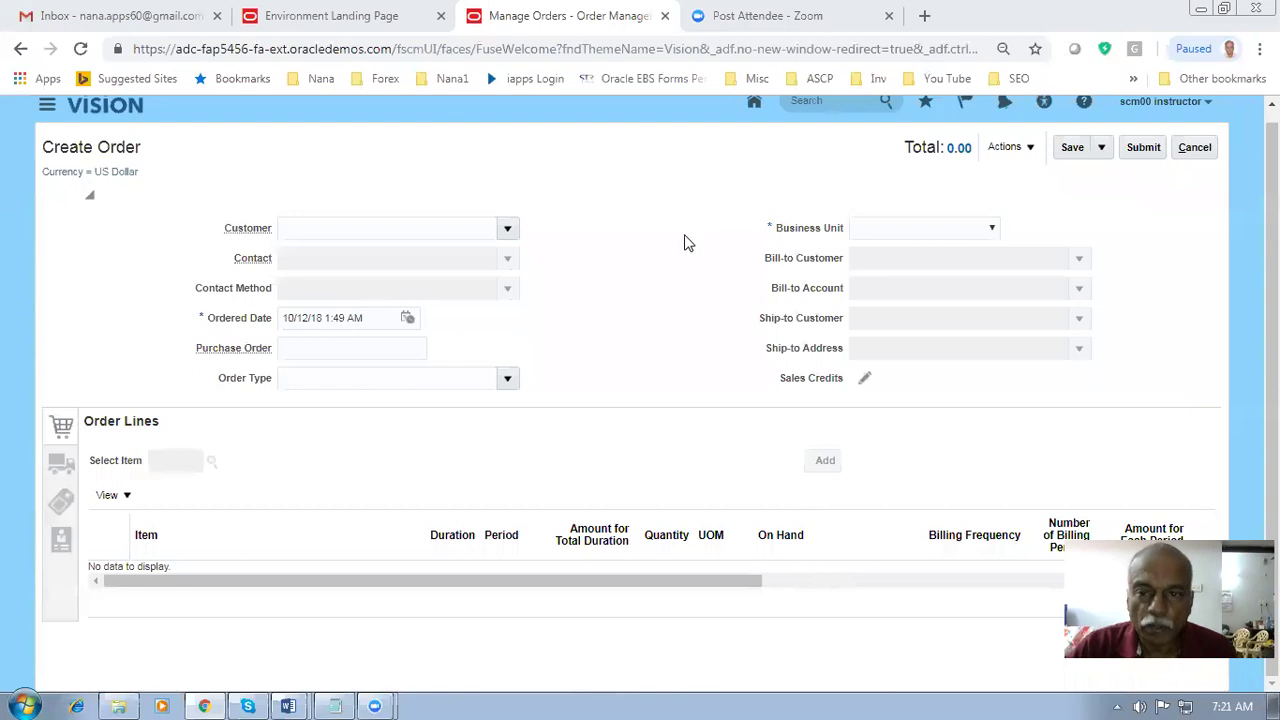
click(991, 228)
- Choose US1 Business Unit and customer Computer Service and Rentals for the order
drag(997, 290, 1000, 400)
click(925, 460)
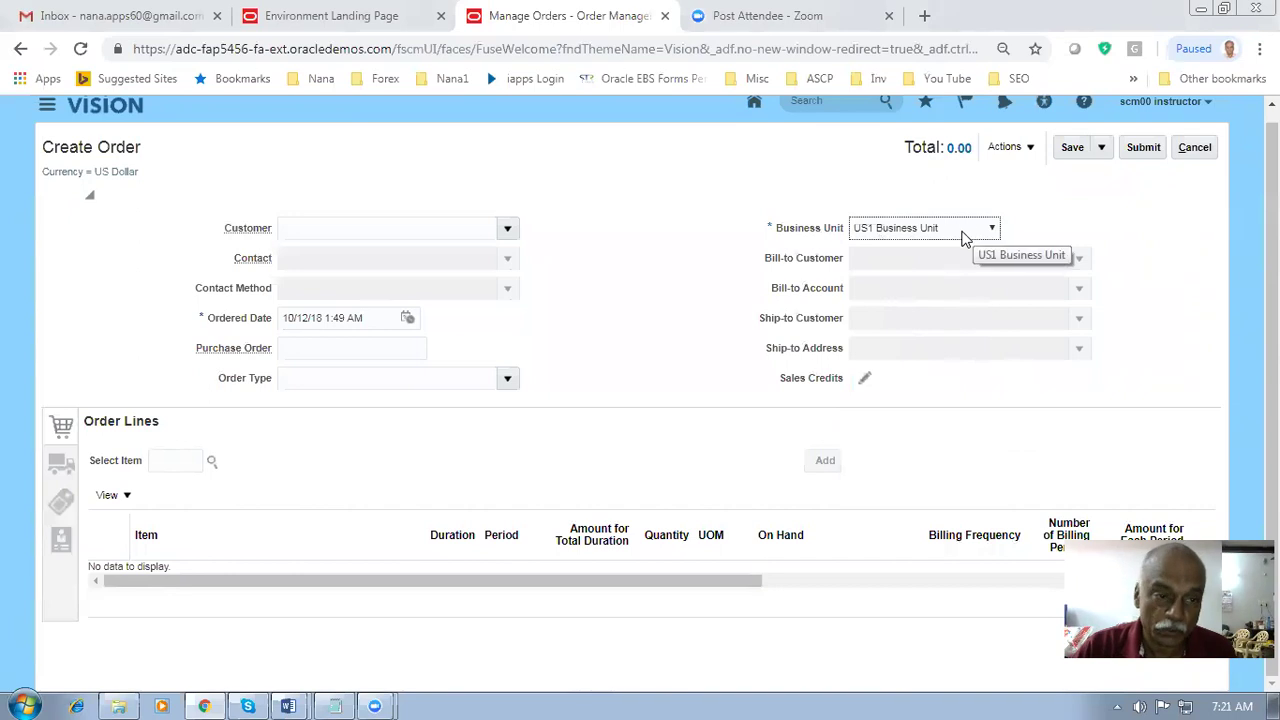
click(362, 228)
text(comp)
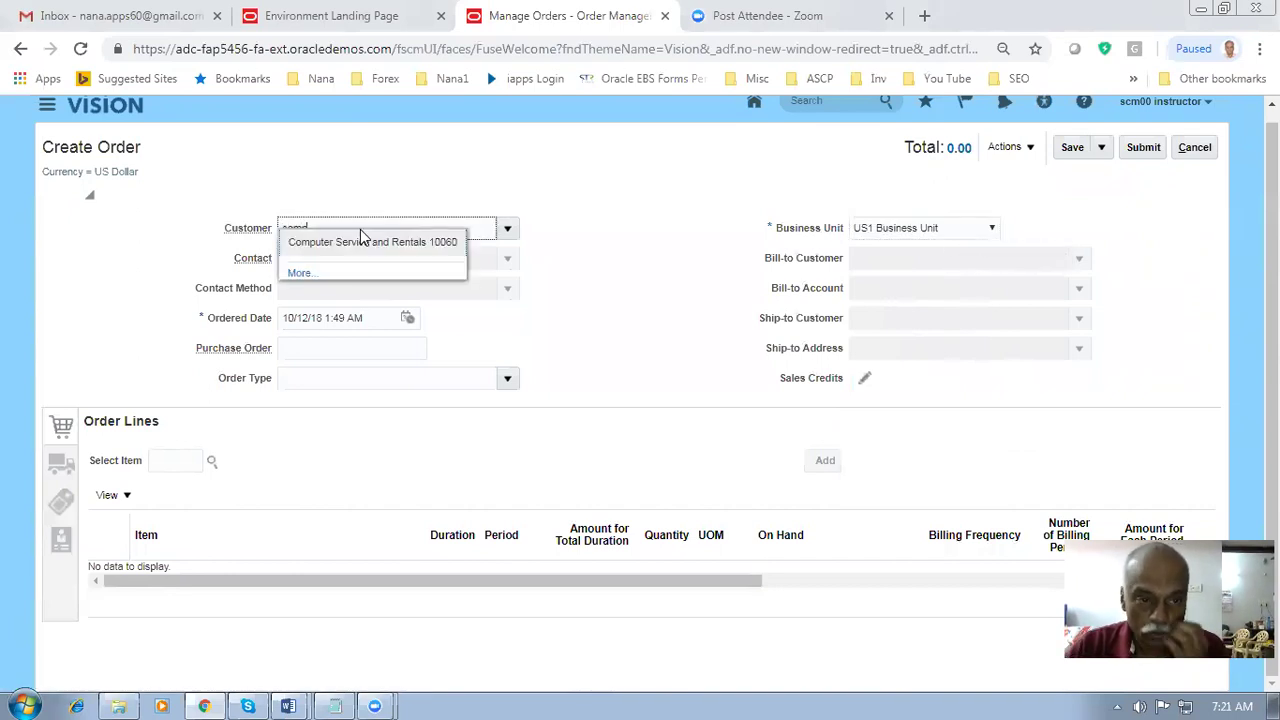
click(362, 242)
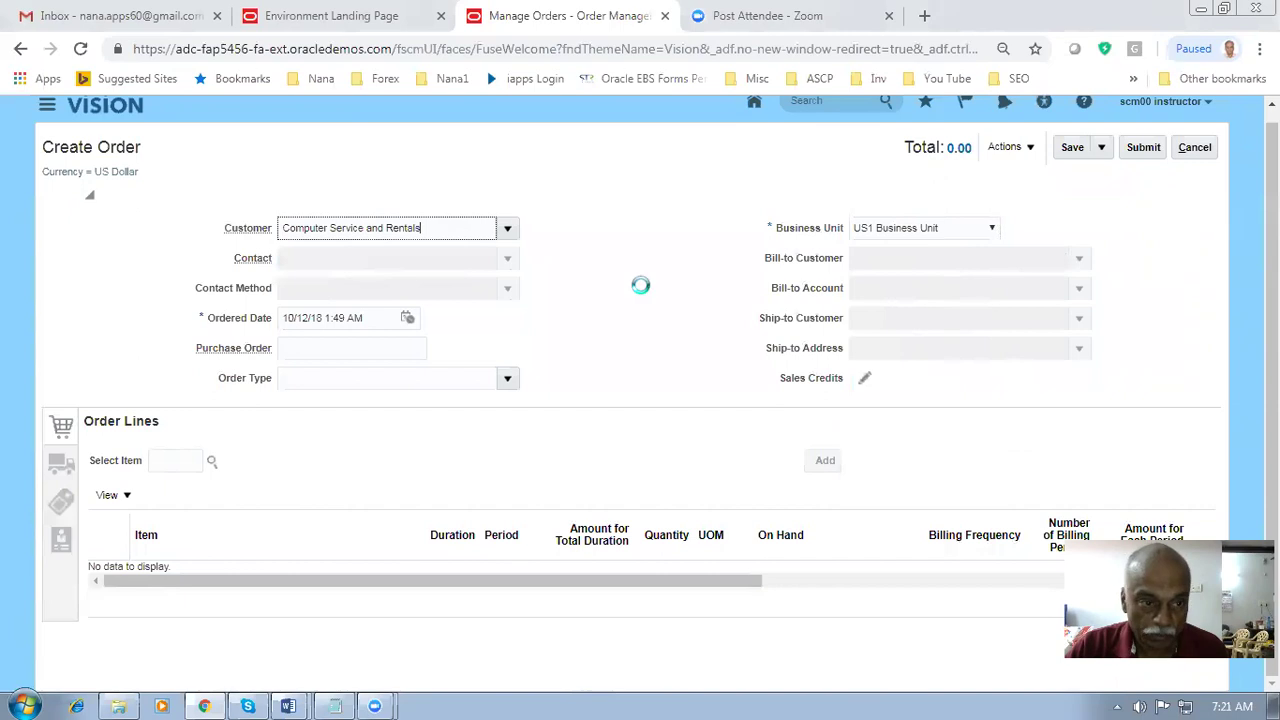
- Enter item AS584115 on the order line with quantity 10
click(163, 460)
text(S3841150)
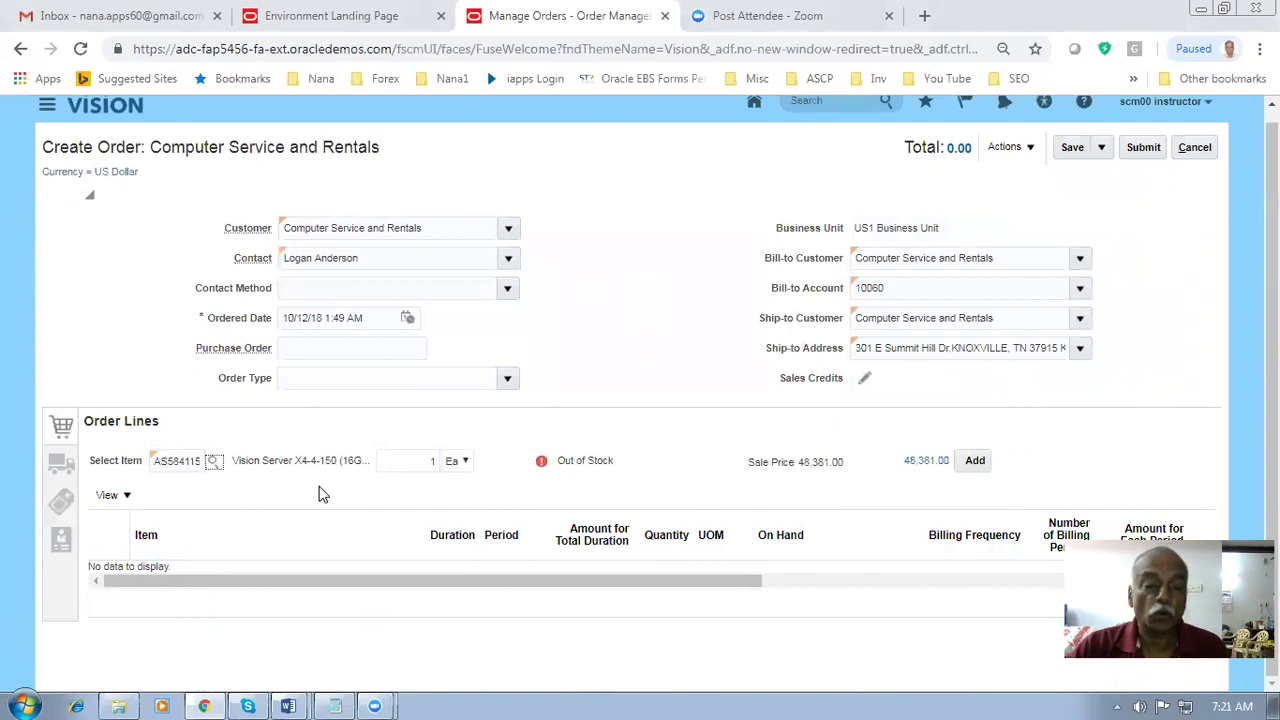
double_click(433, 461)
text(10)
key(Tab)
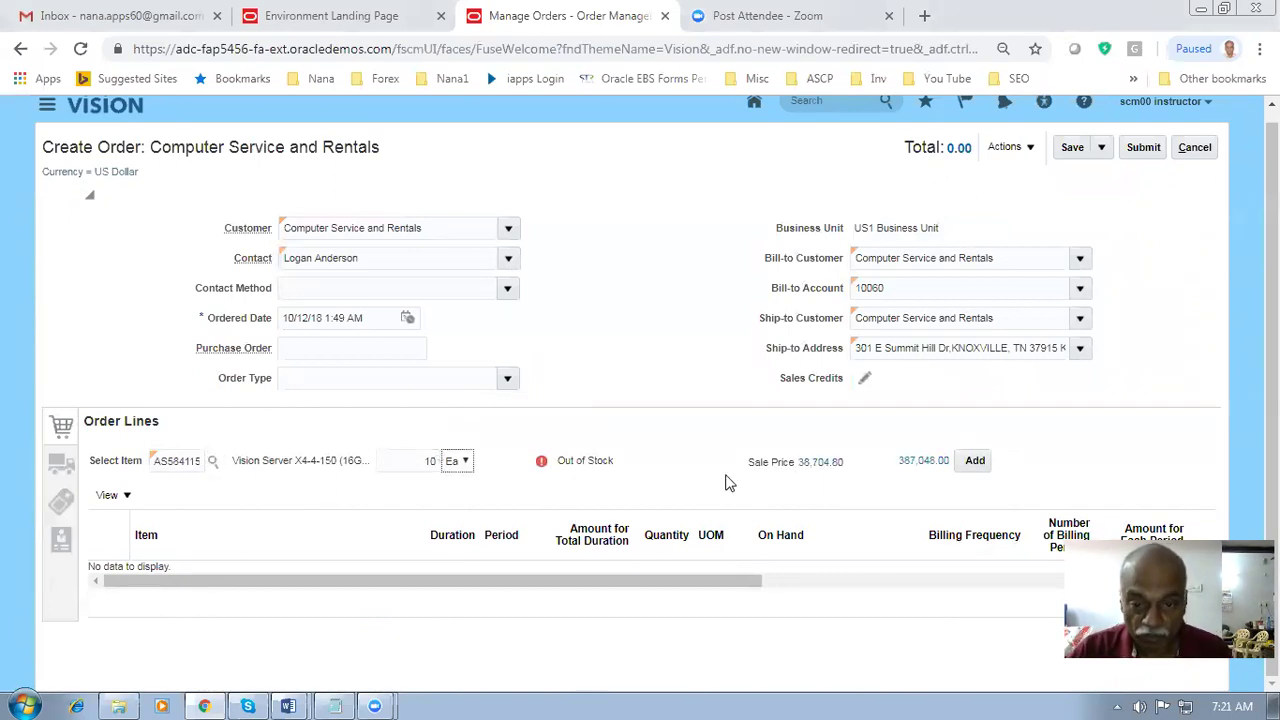
key(ctrl+plus)
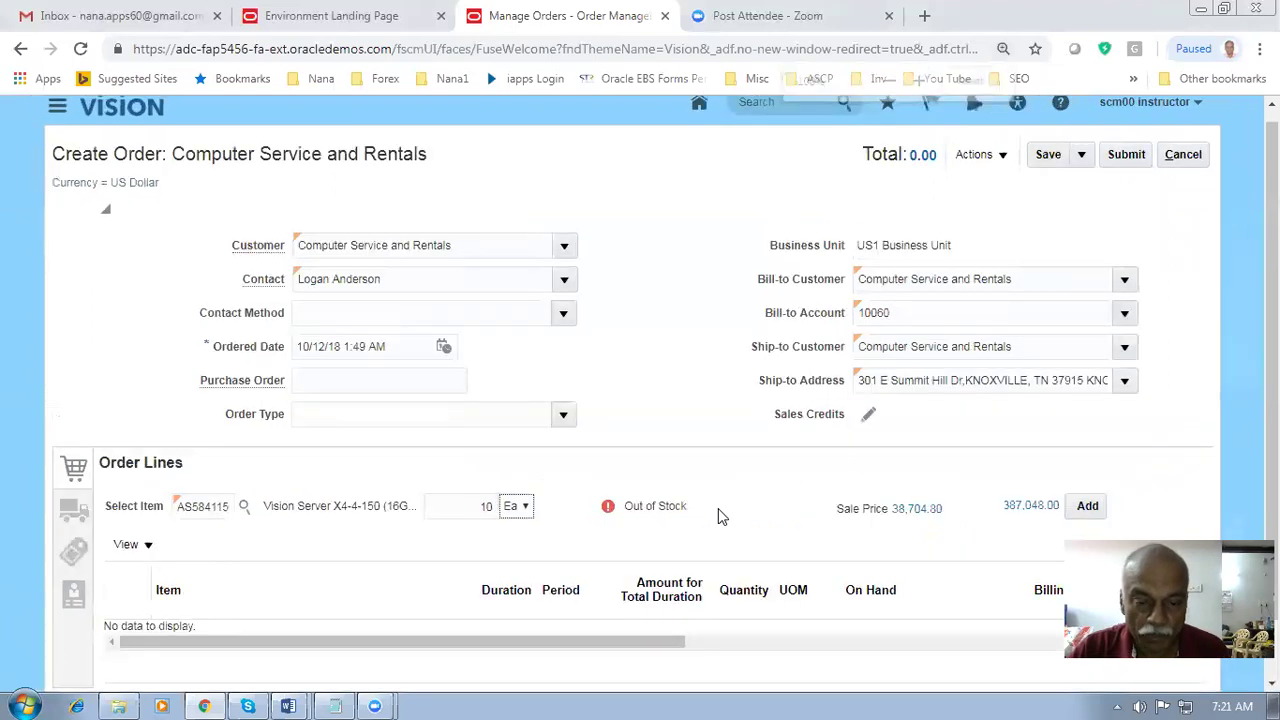
- Add the server line and change its requested date to 10/15/18
click(1090, 507)
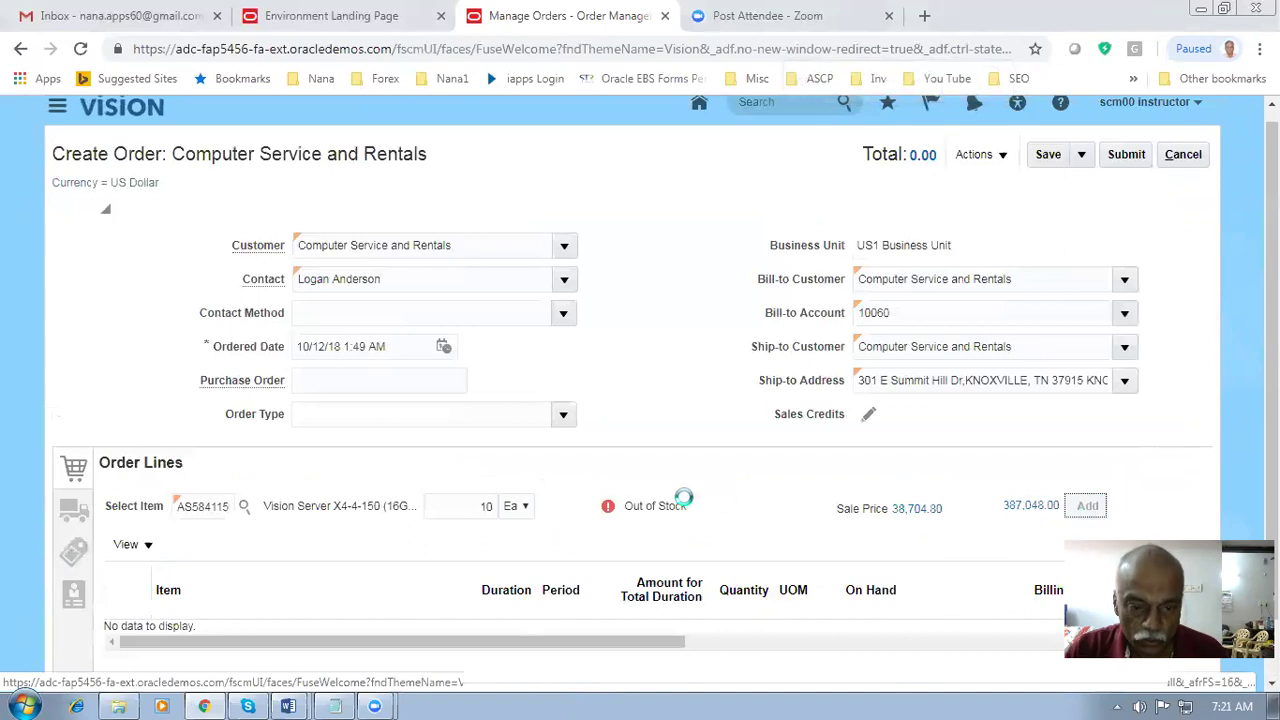
scroll(727, 515, down, 1)
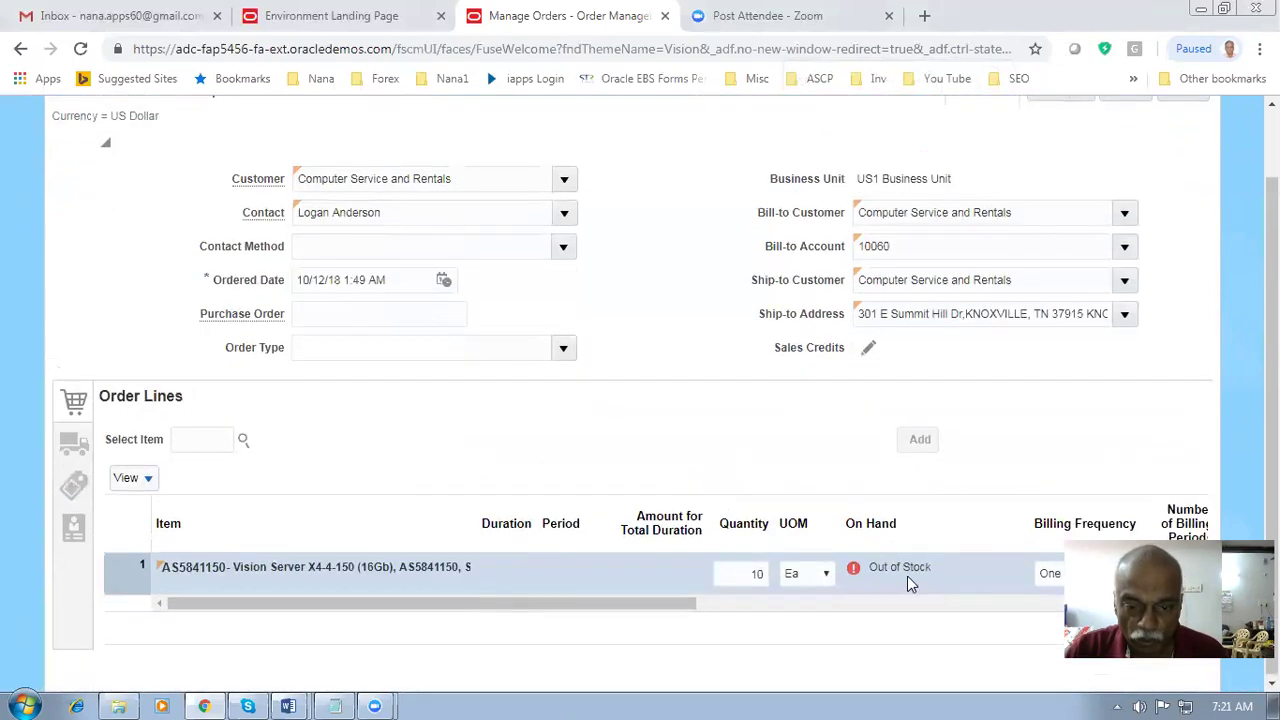
click(73, 443)
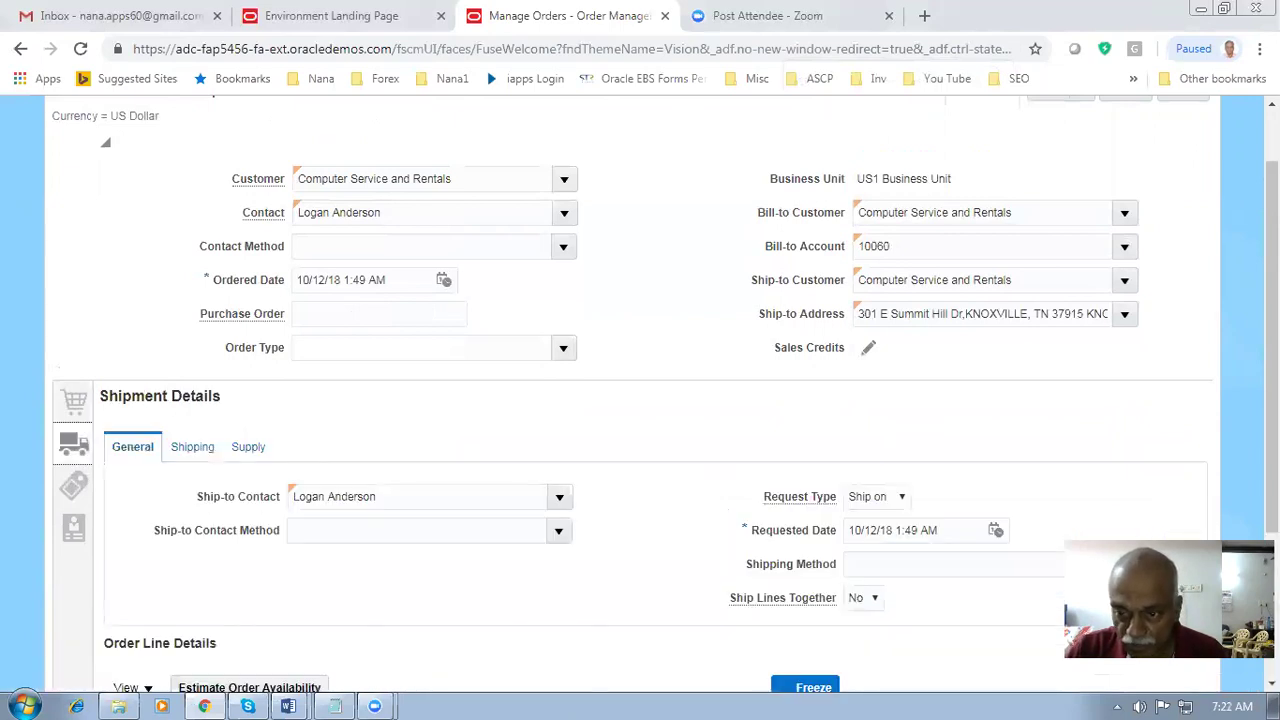
click(870, 530)
click(1232, 706)
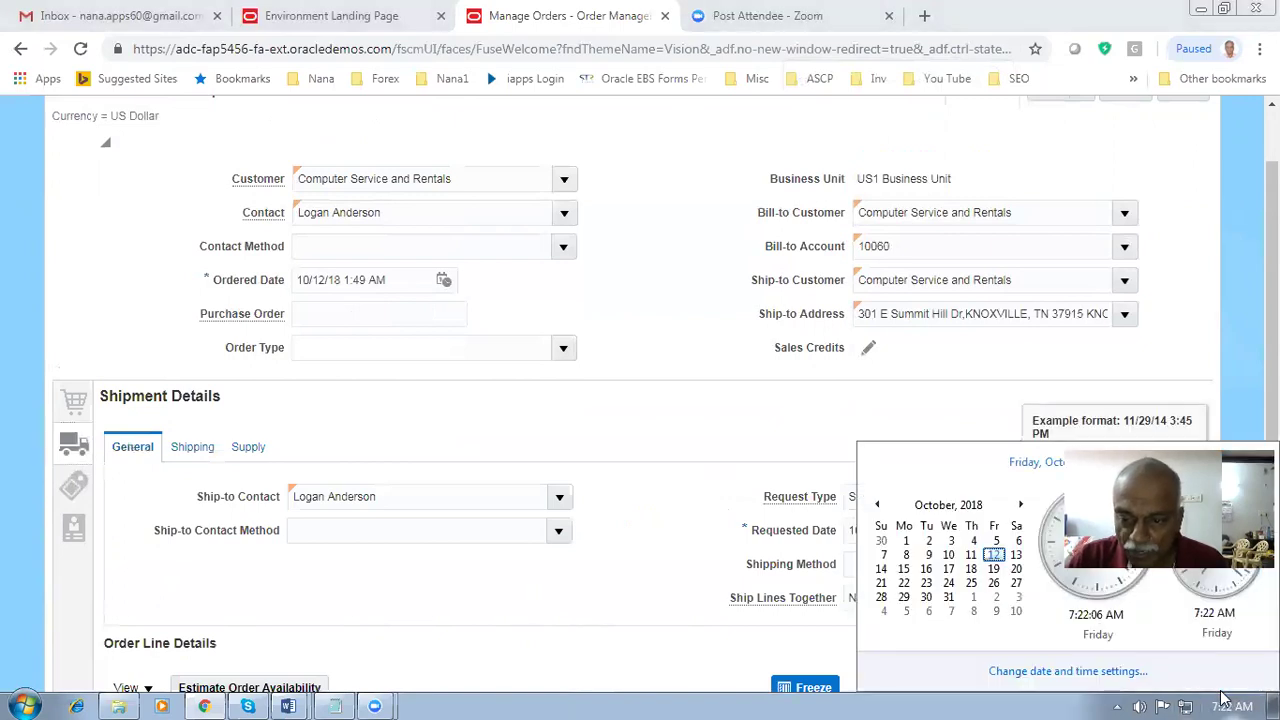
click(682, 531)
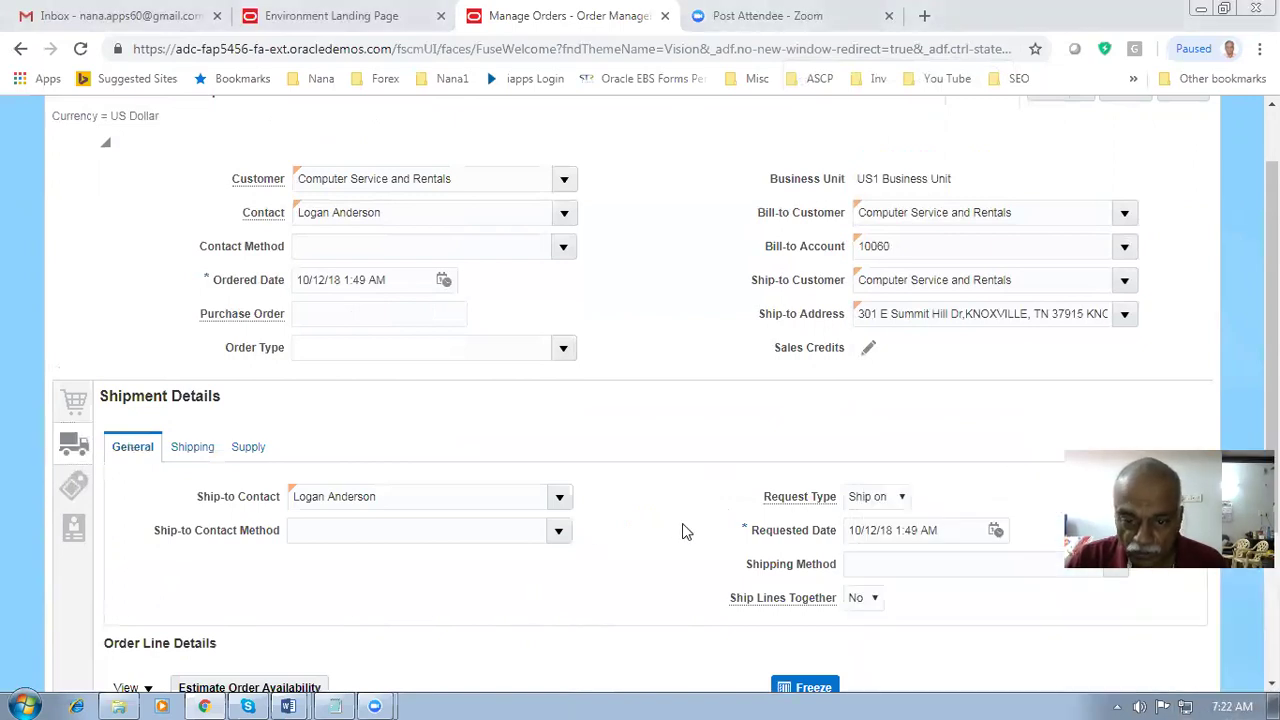
click(868, 530)
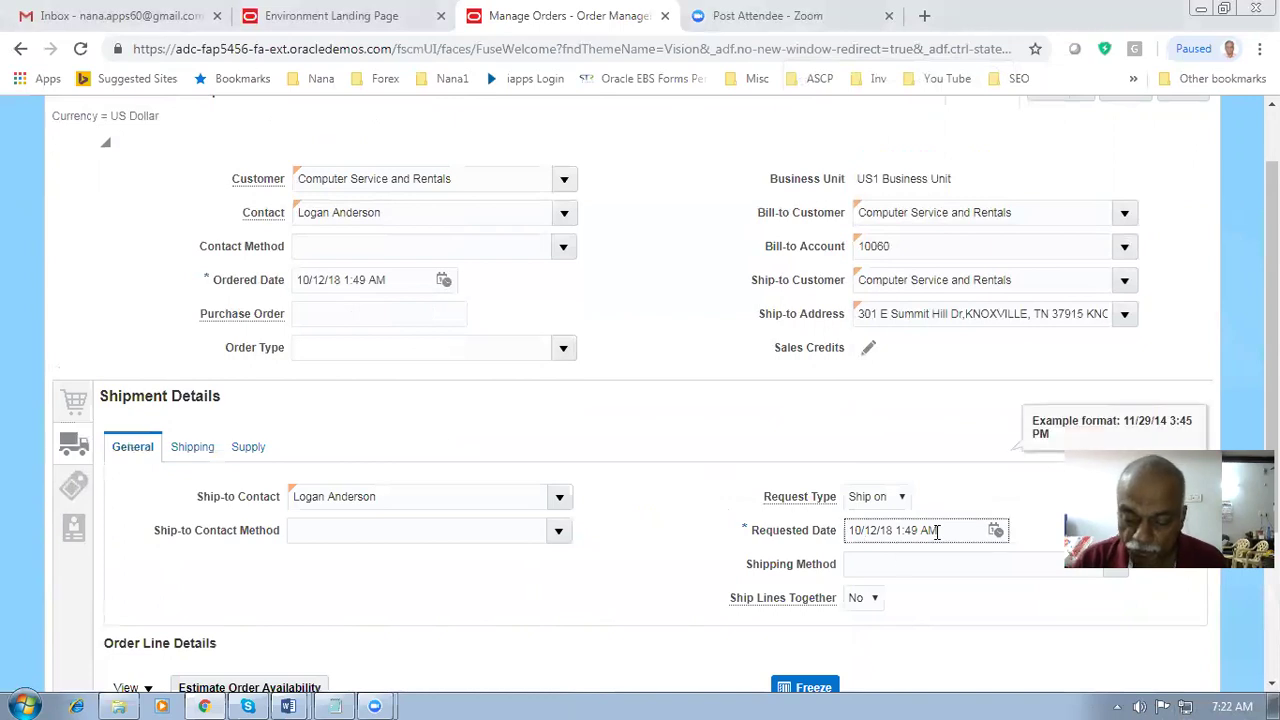
key(Delete)
text(5)
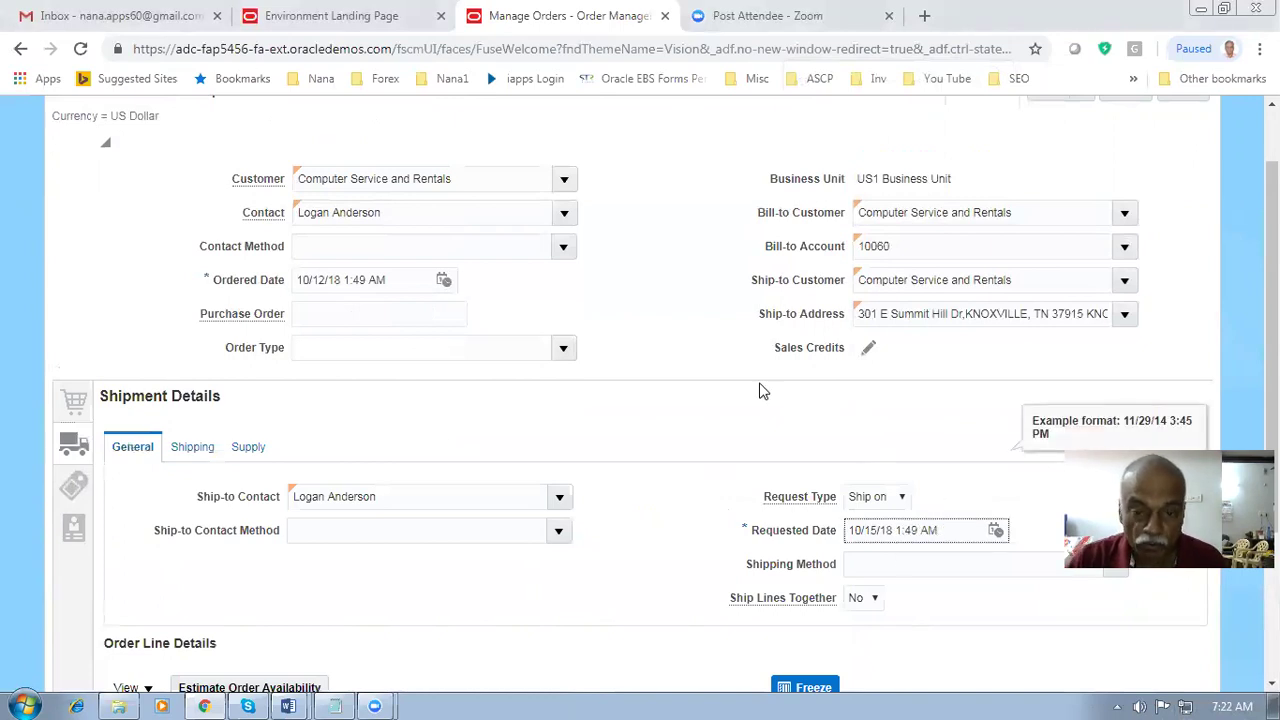
click(689, 404)
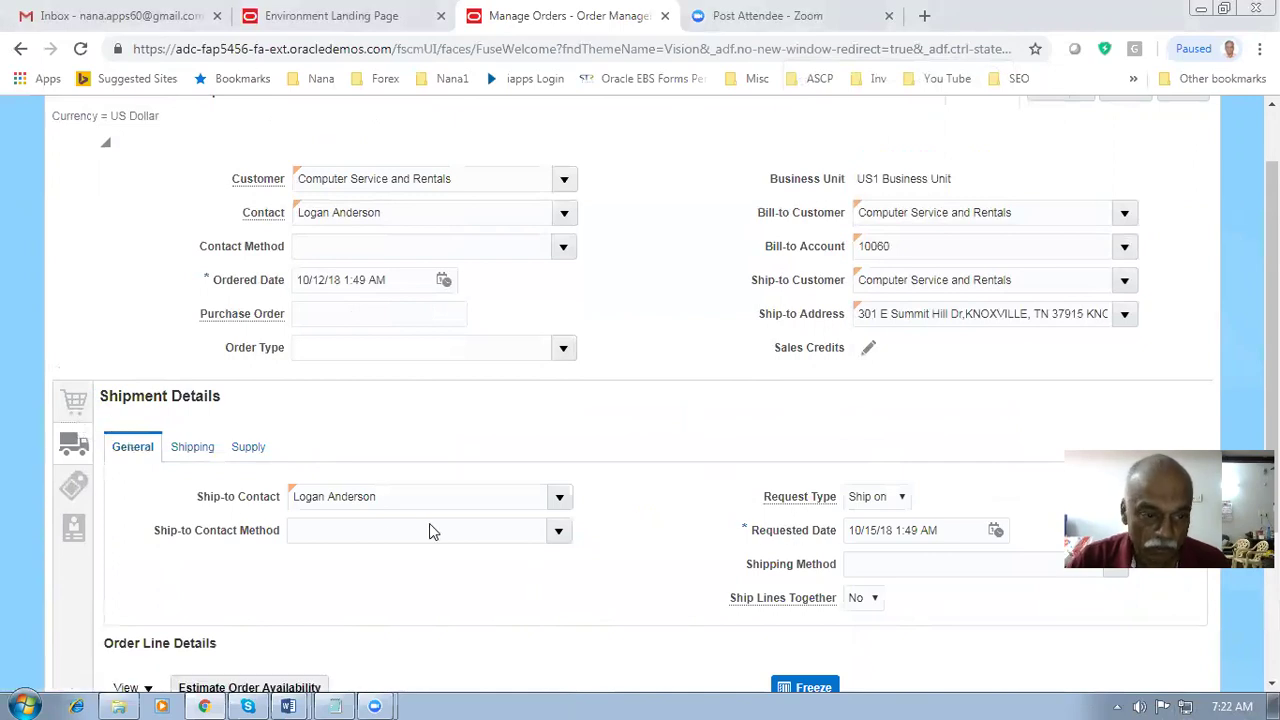
- Save the order as draft 90404
click(74, 401)
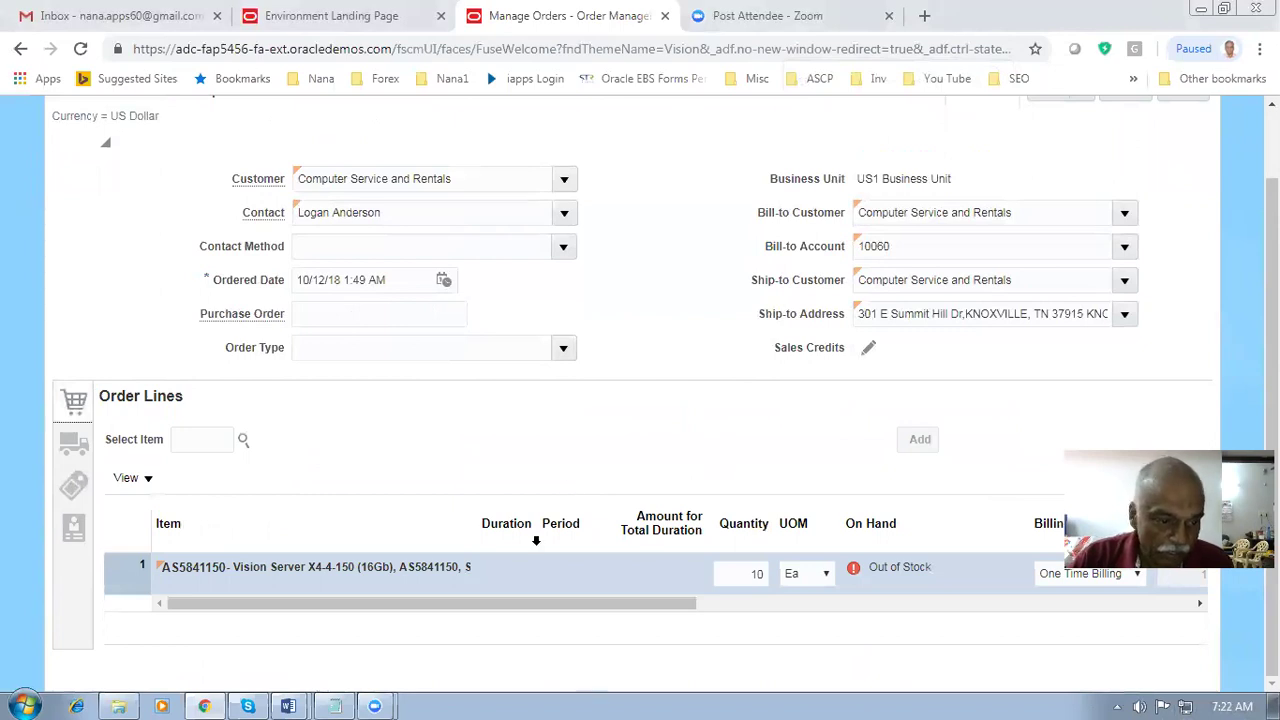
drag(346, 606, 300, 624)
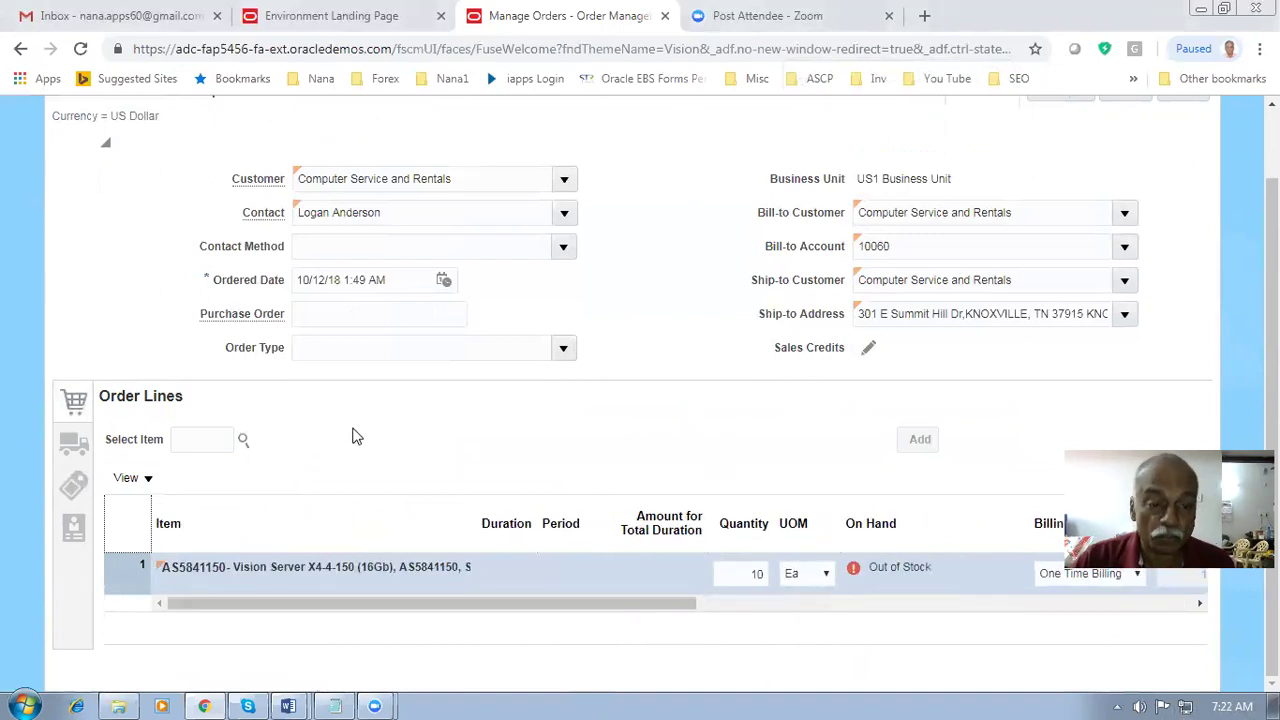
scroll(560, 423, up, 1)
click(1045, 170)
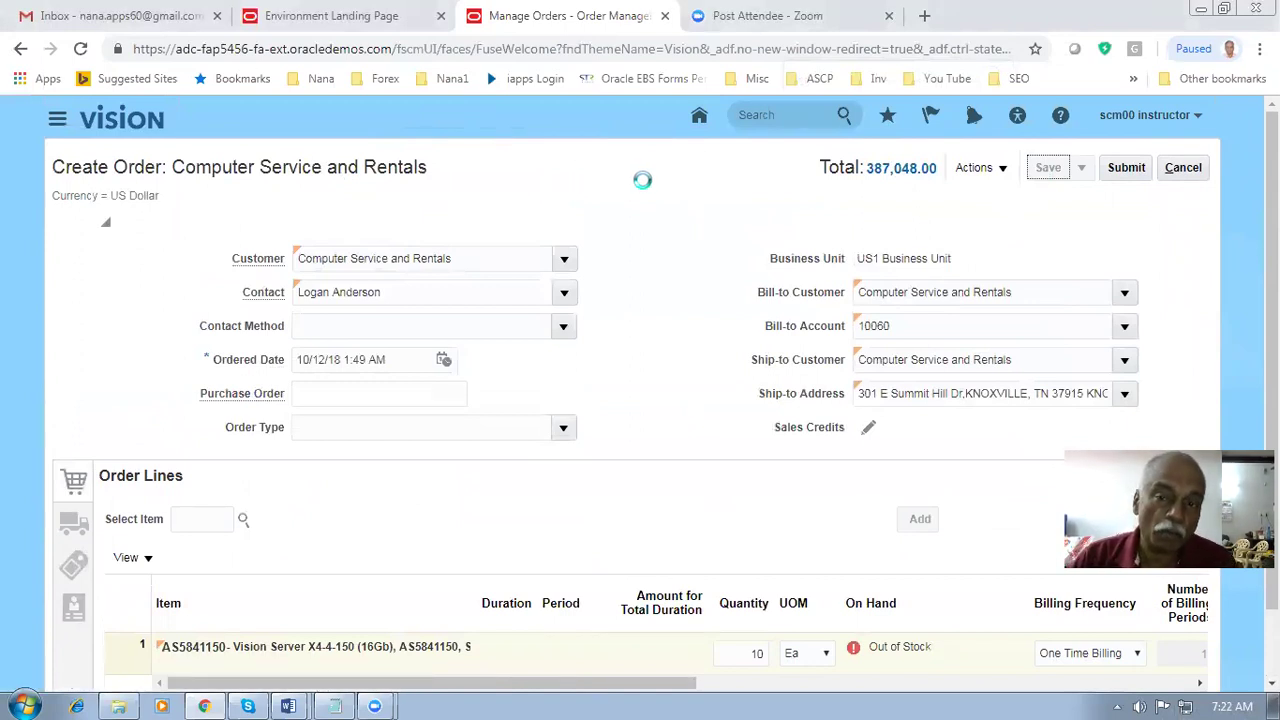
- Submit order 90404, acknowledge the confirmation, and refresh until the status shows Processing
click(1126, 167)
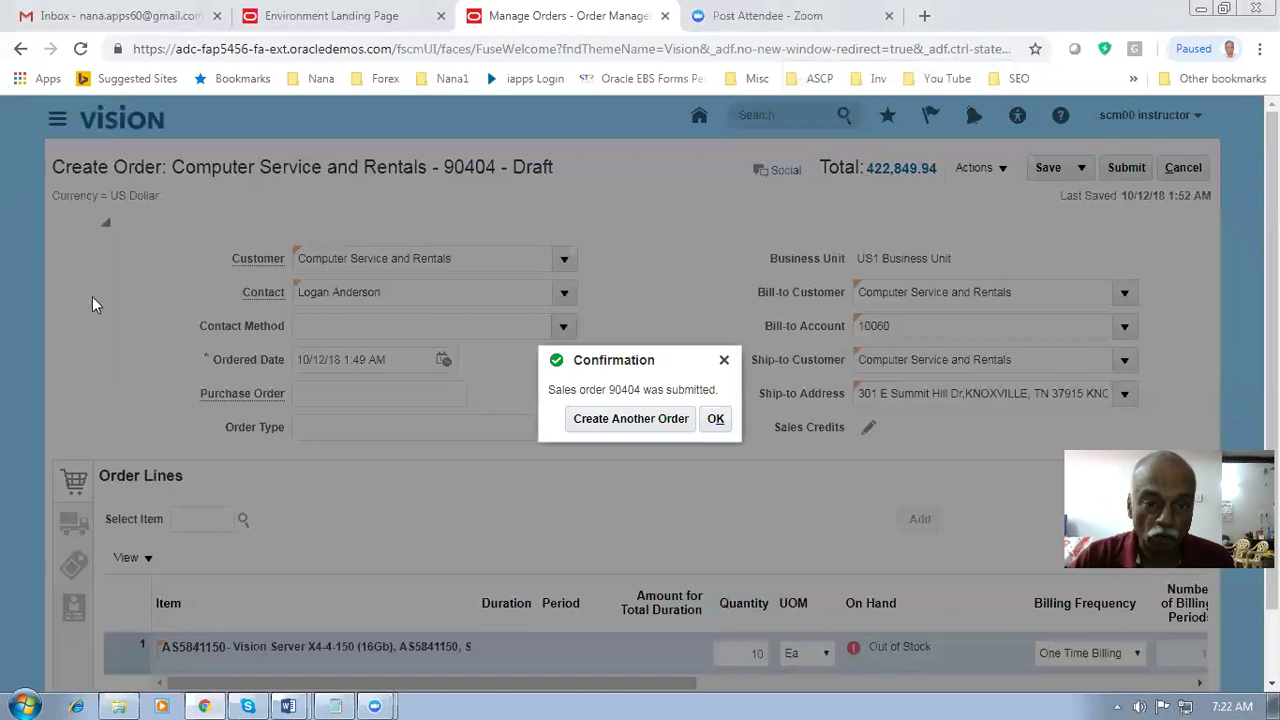
click(718, 419)
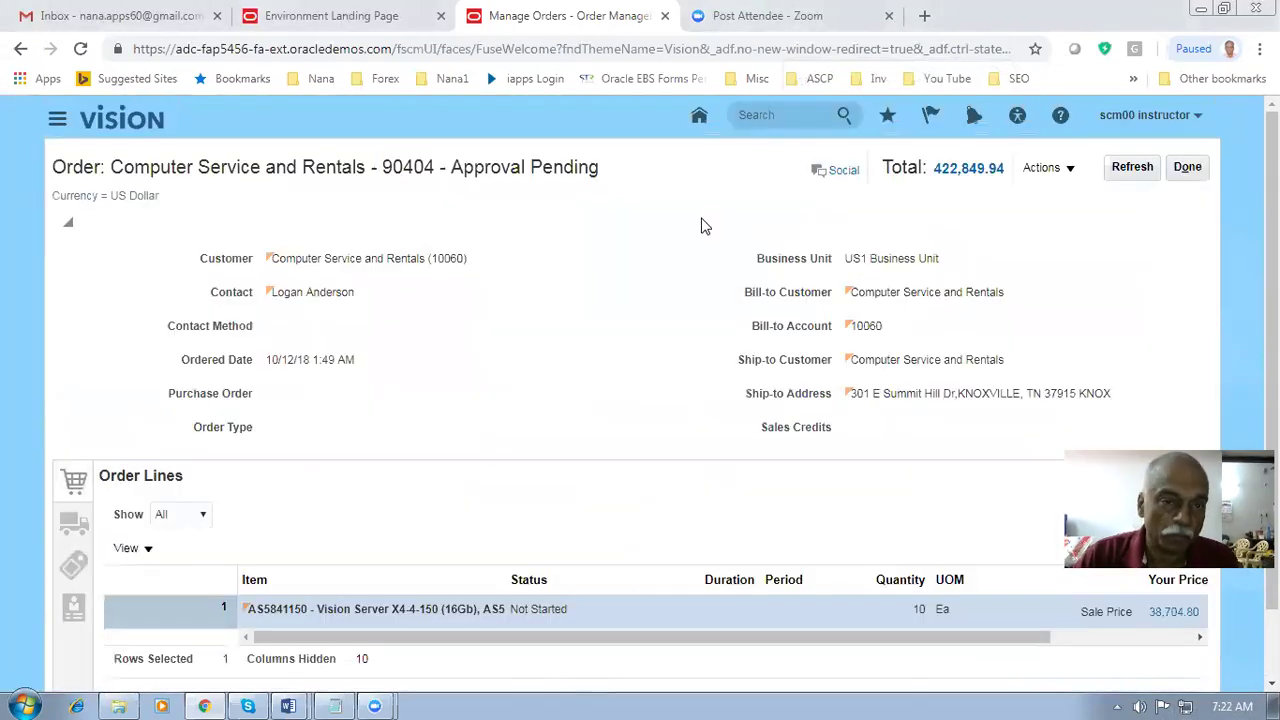
click(1134, 172)
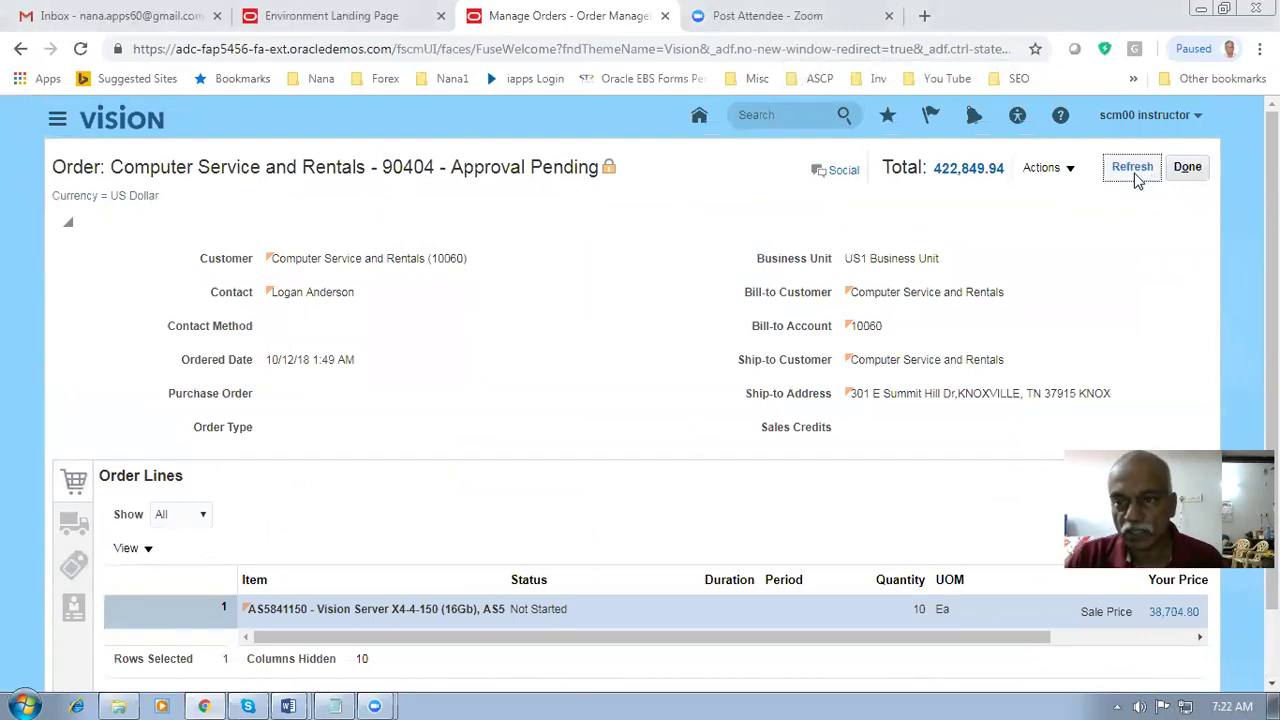
click(1136, 177)
click(1136, 172)
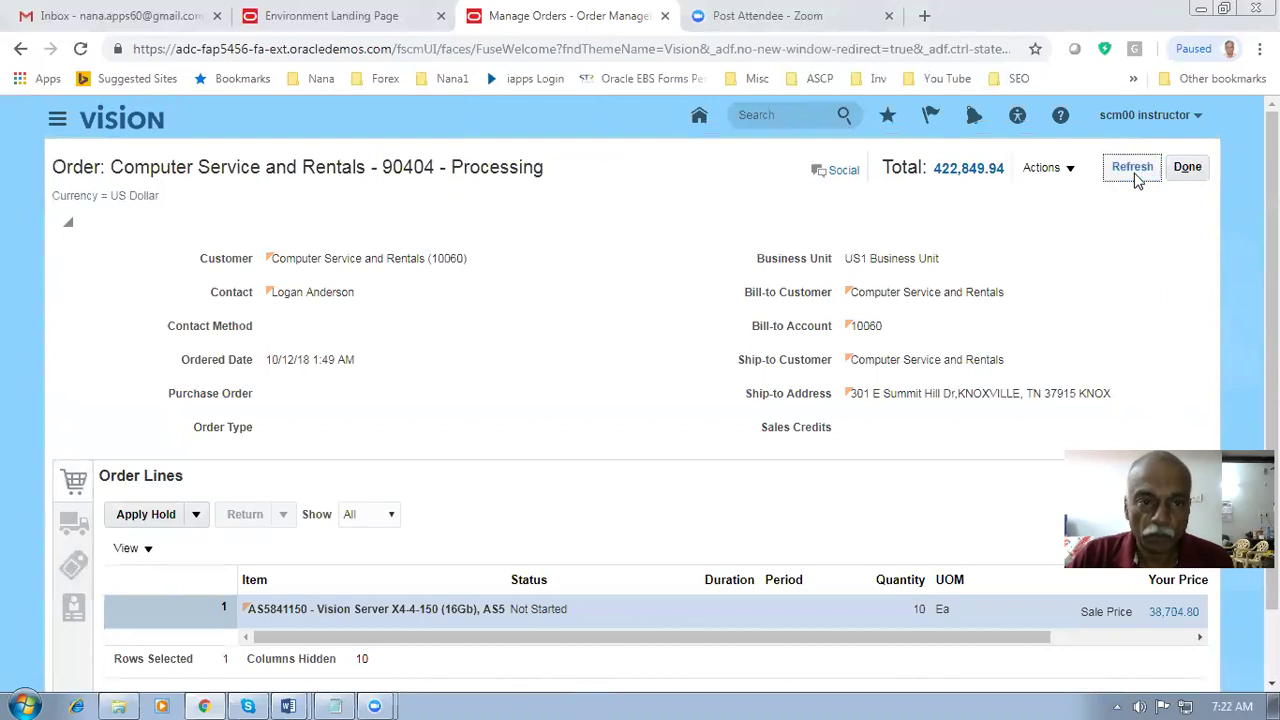
click(1046, 176)
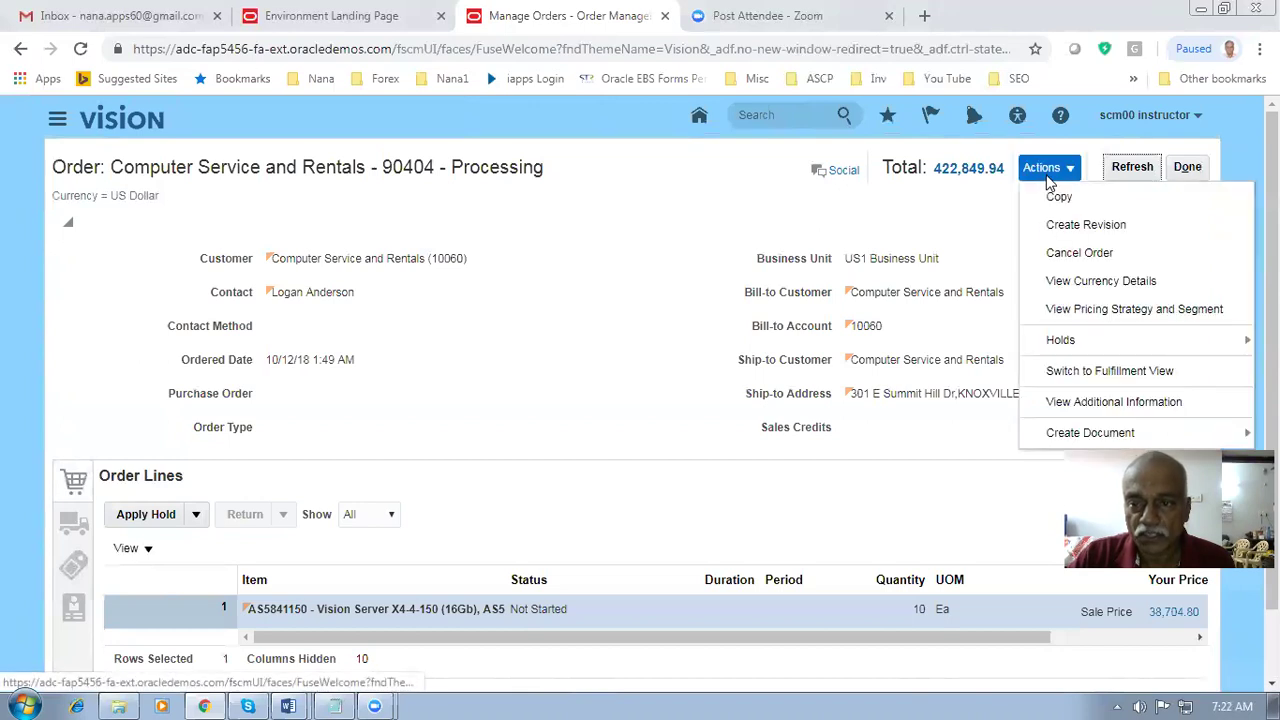
- Switch order 90404 to fulfillment view and record 90404 in the notes window
click(1080, 375)
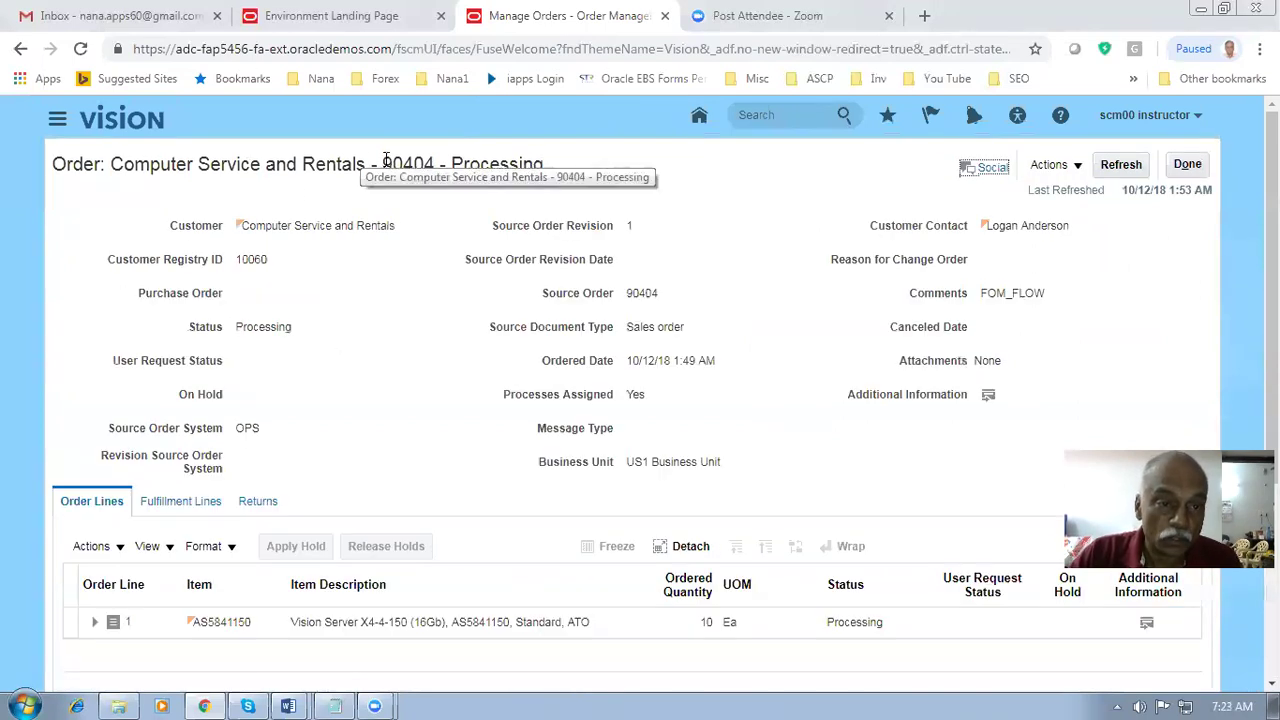
click(333, 705)
drag(386, 343, 265, 342)
key(Delete)
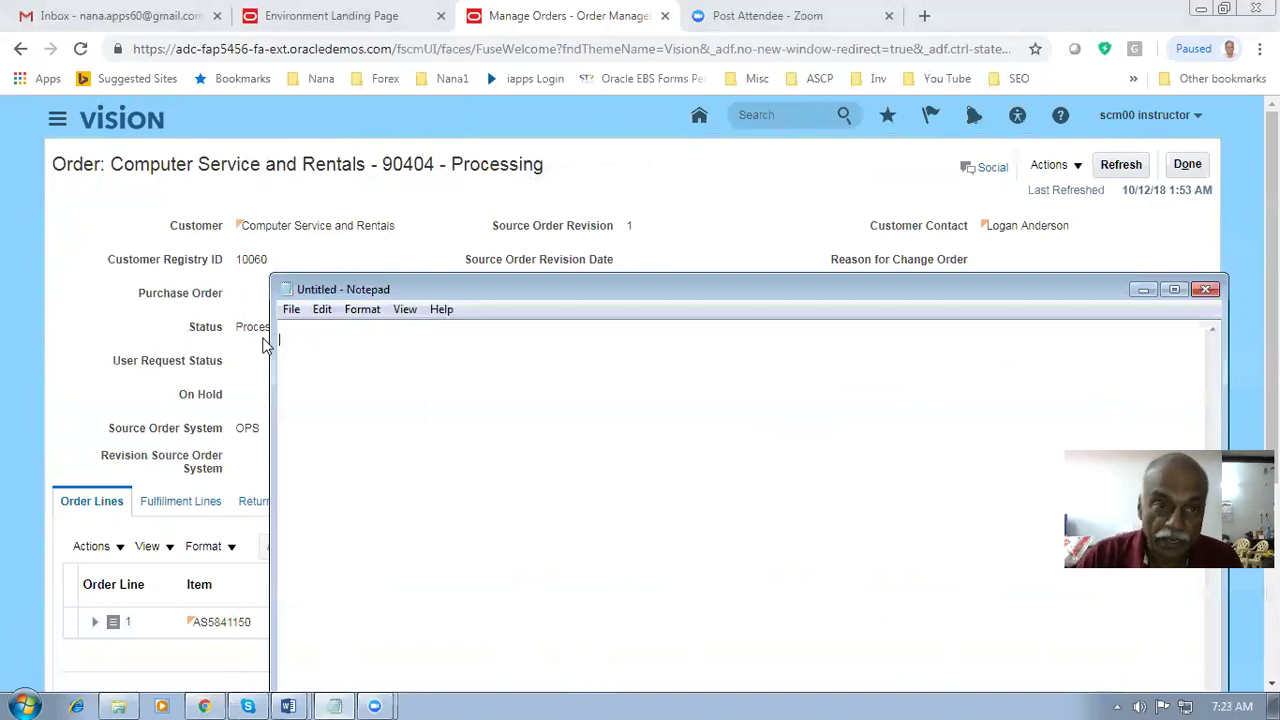
key(Return)
text(90404)
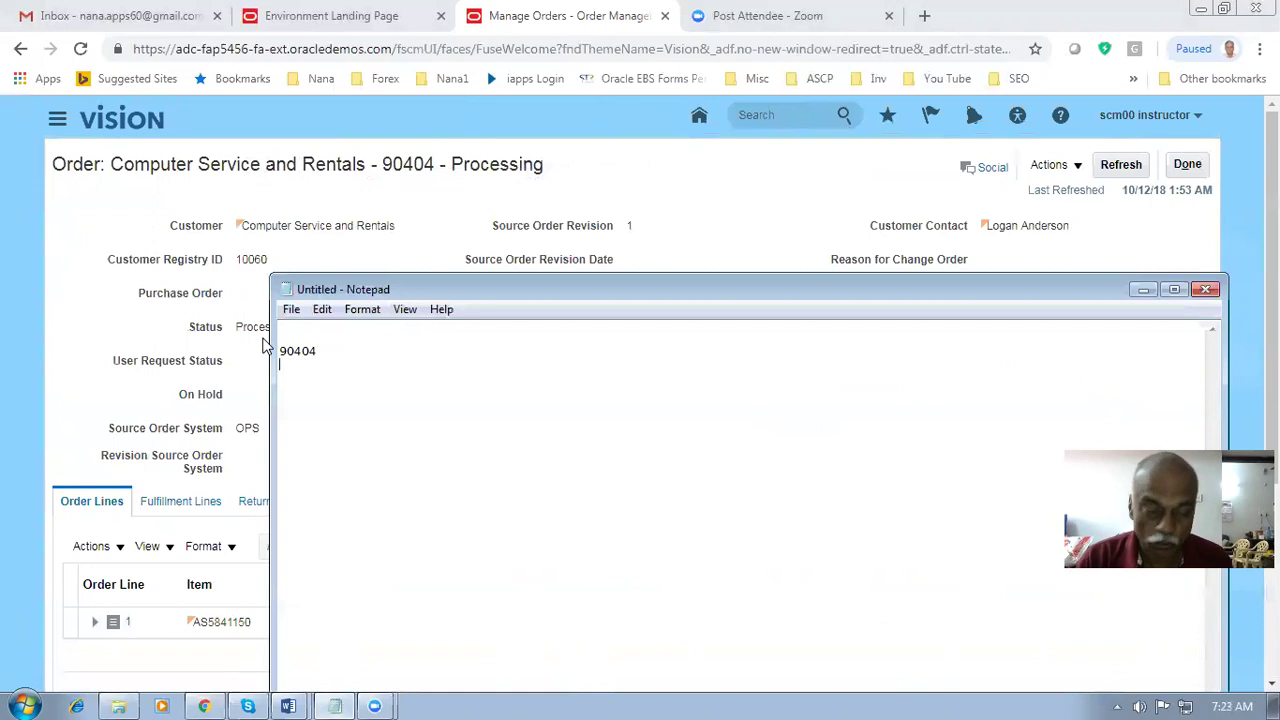
click(64, 300)
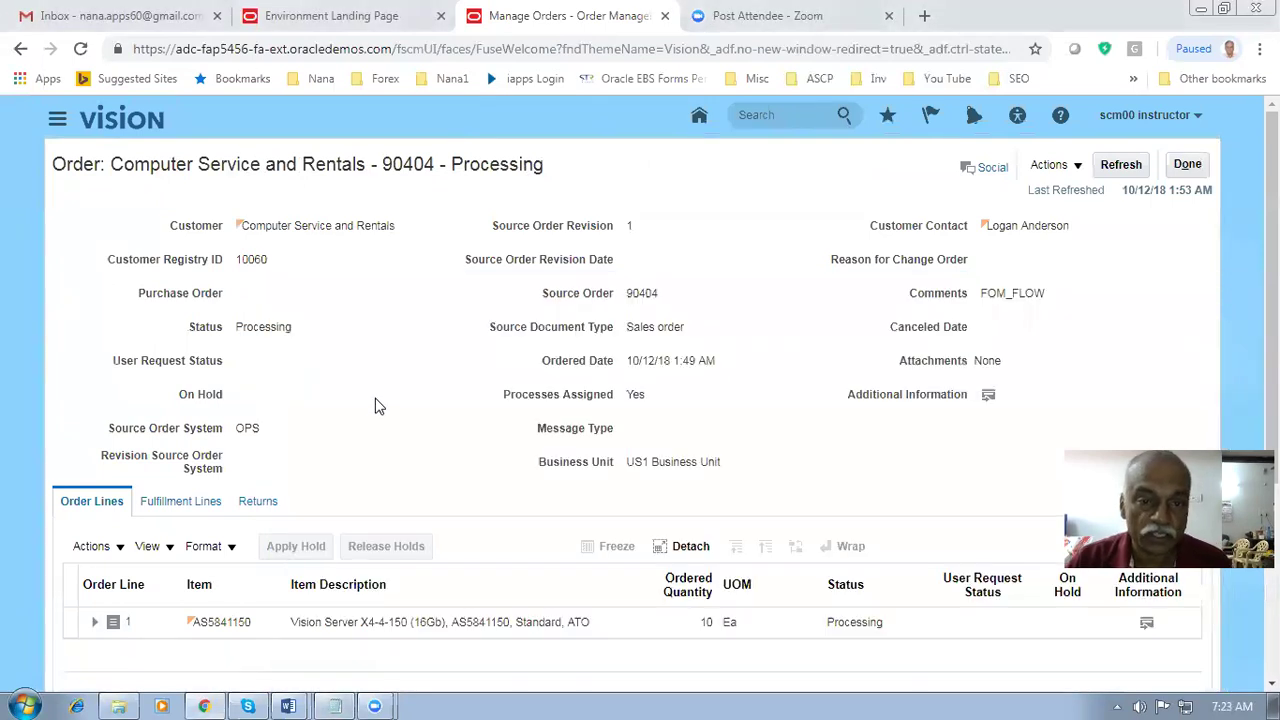
- Open the fulfillment line's orchestration process, OrderFulfillmentGenericProcess
scroll(380, 410, down, 2)
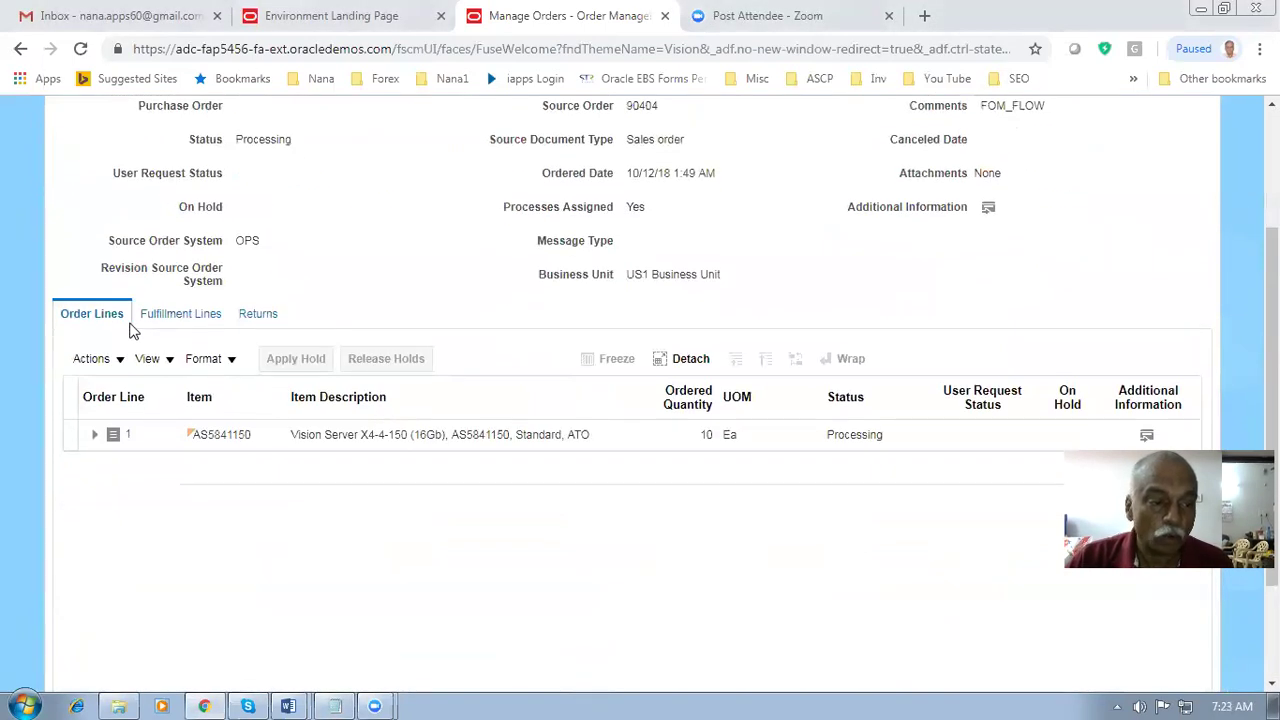
click(180, 314)
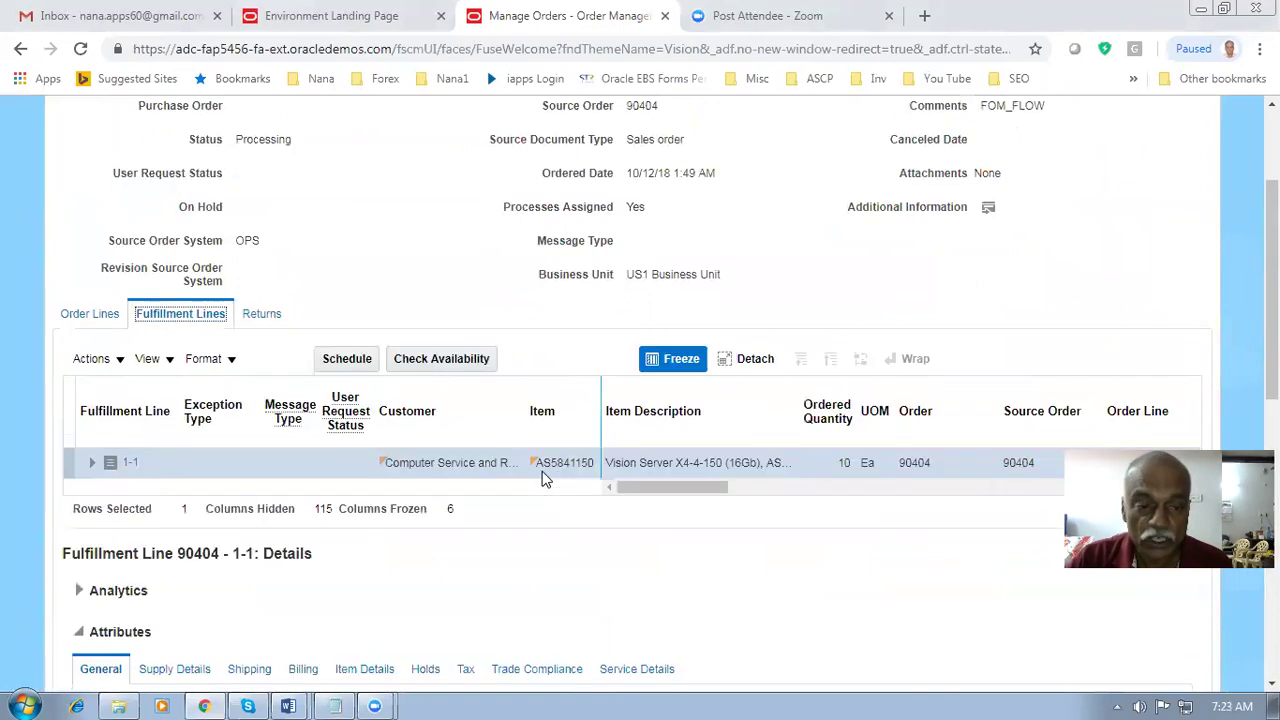
drag(628, 495, 714, 495)
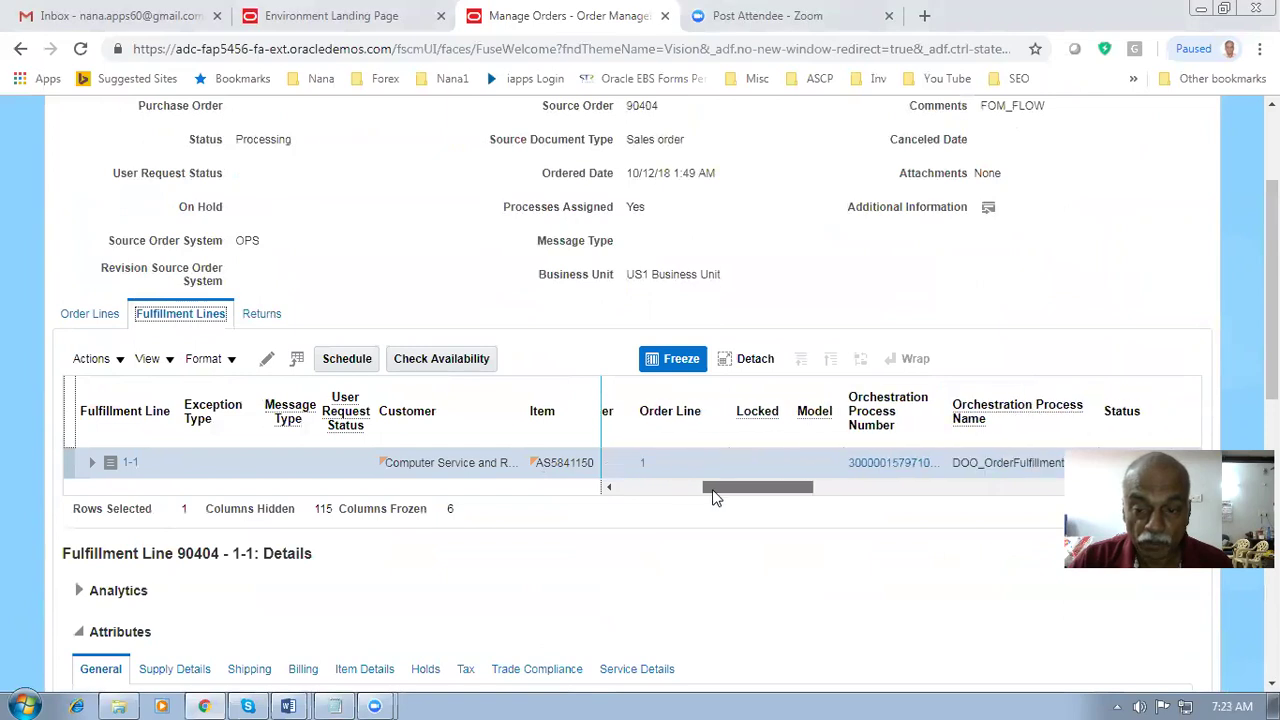
click(888, 464)
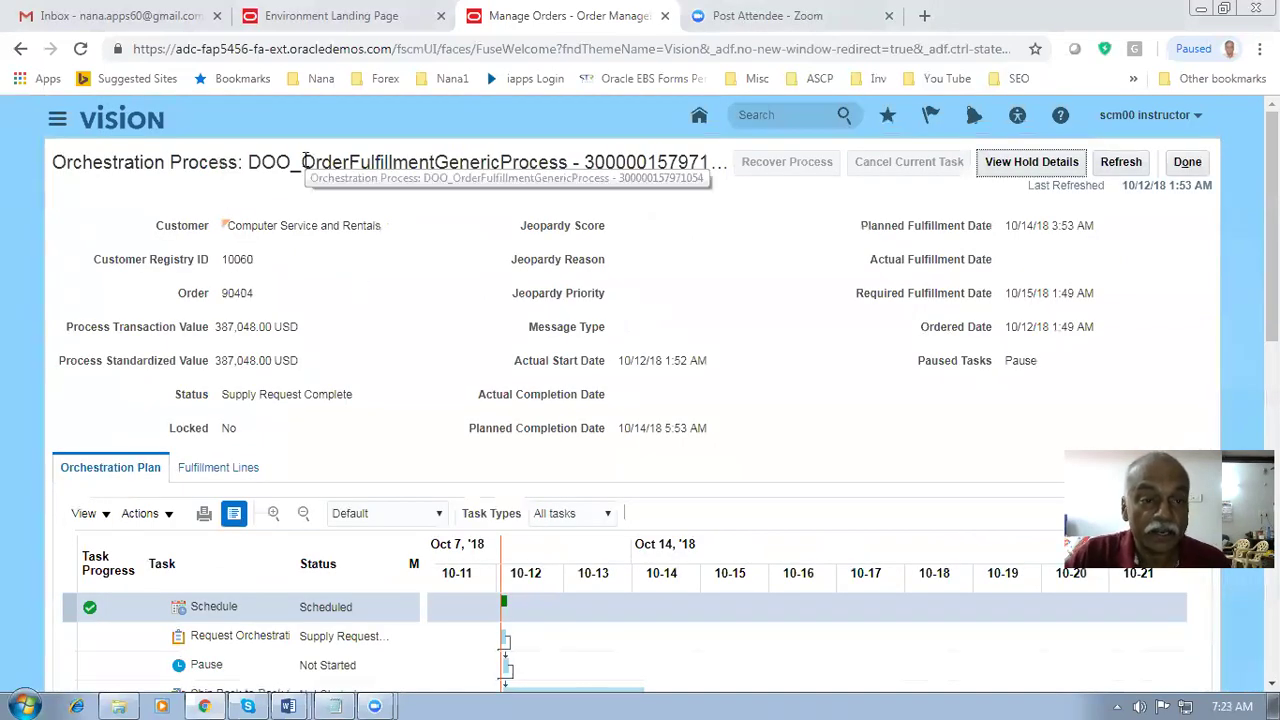
drag(302, 162, 569, 162)
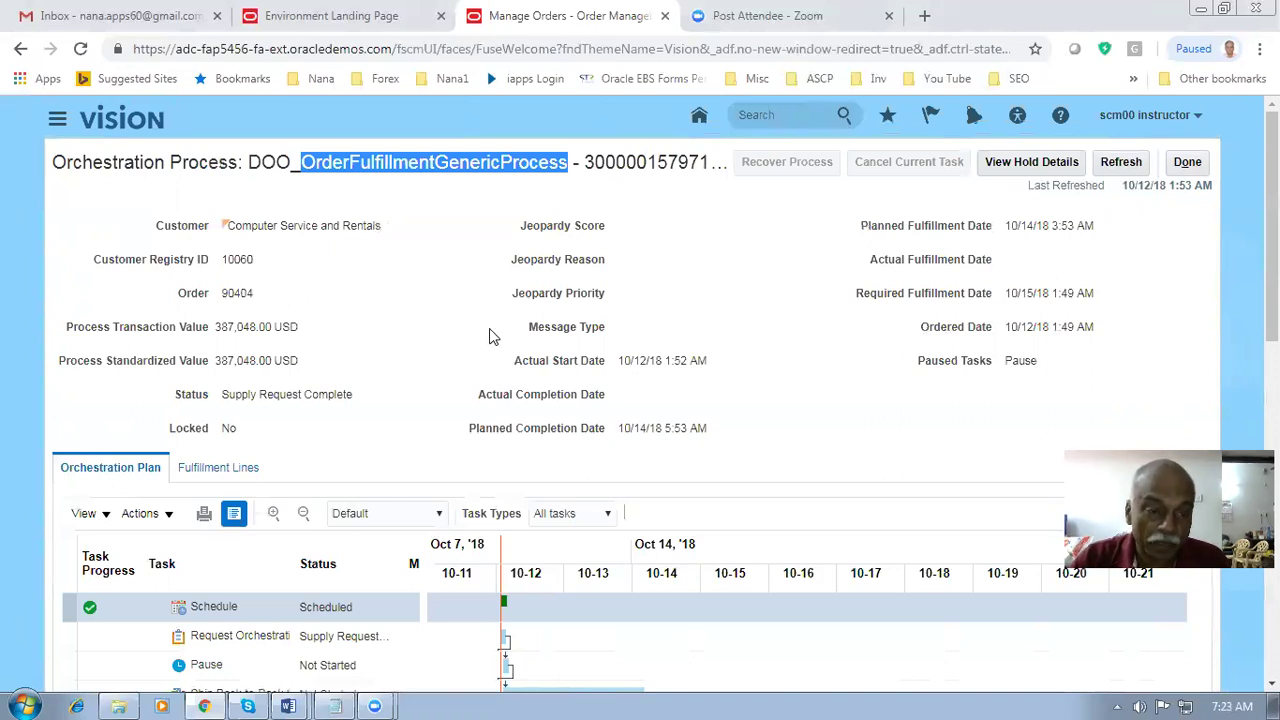
click(433, 319)
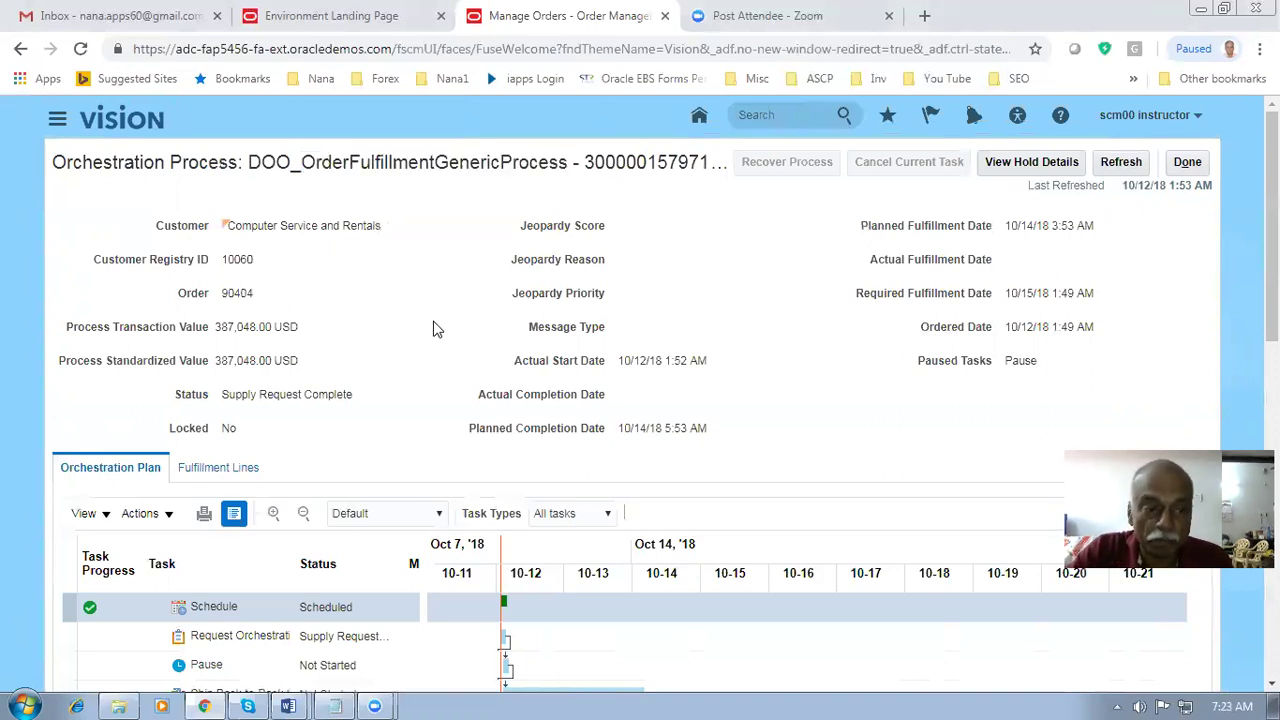
- Review the Supply Request task and refresh the process to Awaiting Shipping
scroll(433, 329, down, 3)
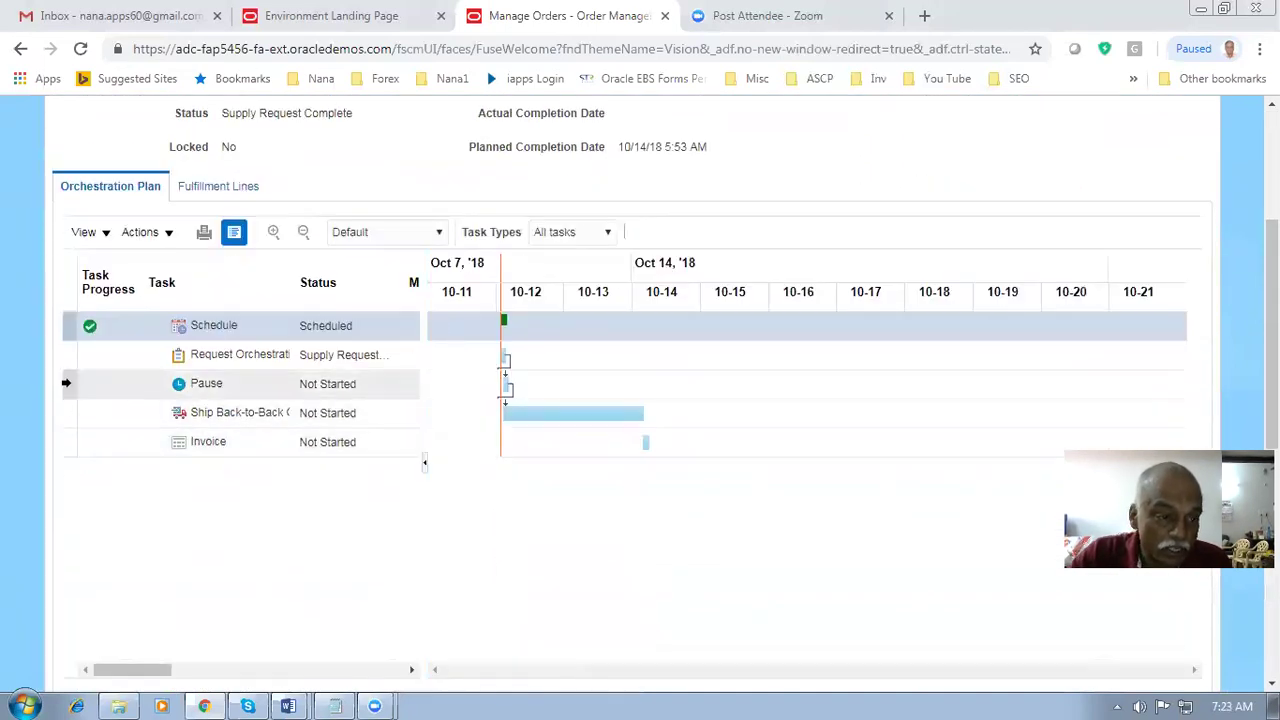
click(68, 359)
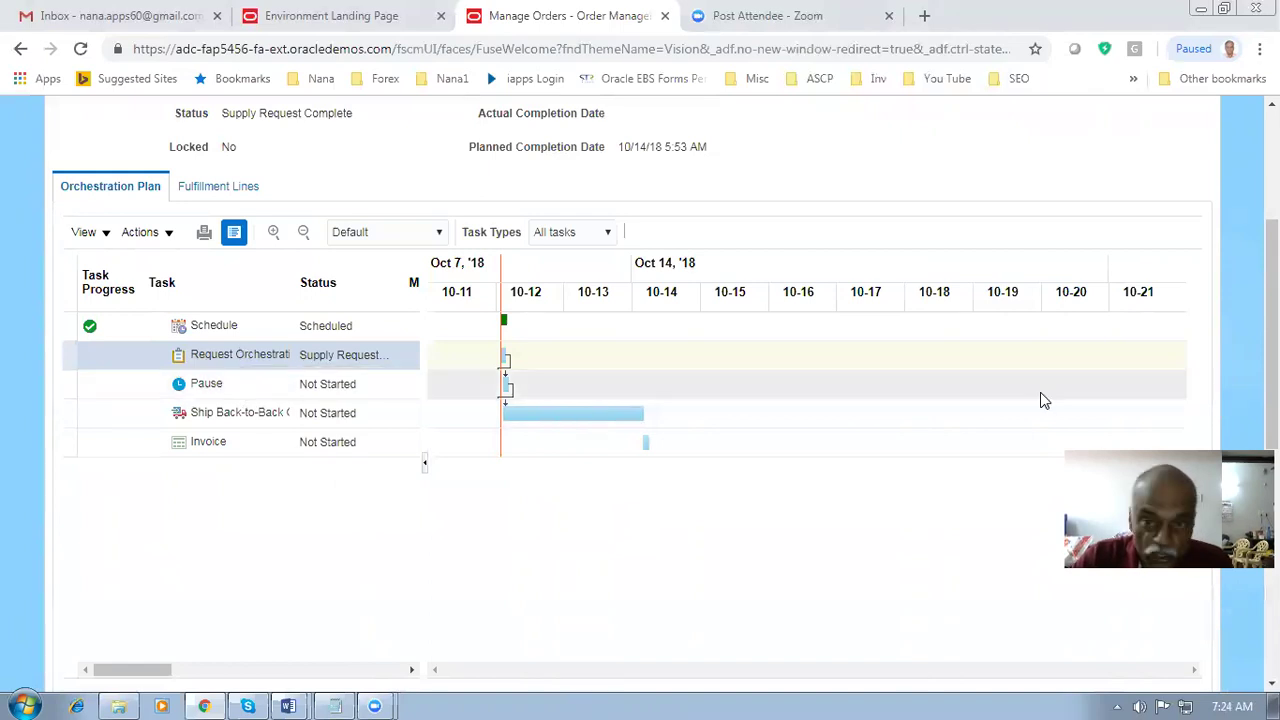
scroll(1031, 394, up, 3)
click(1121, 163)
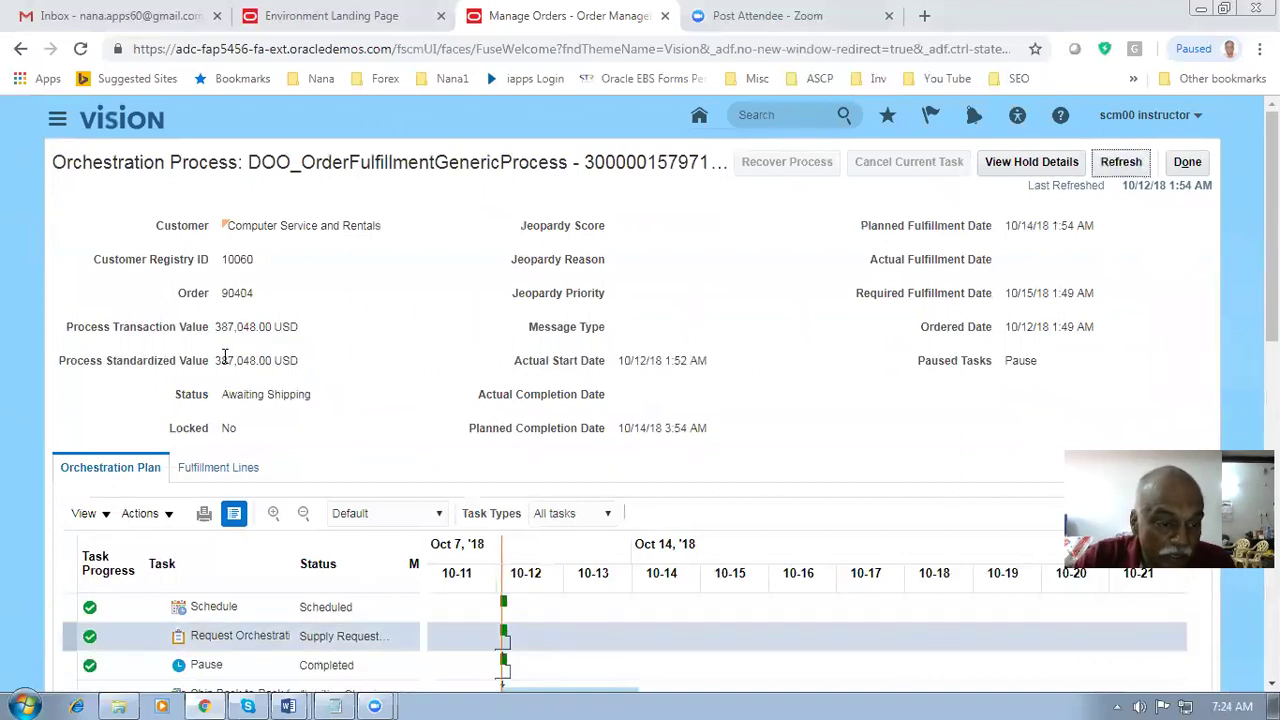
- Check the back-to-back shipping task and duplicate the order page into a new tab
scroll(224, 357, down, 2)
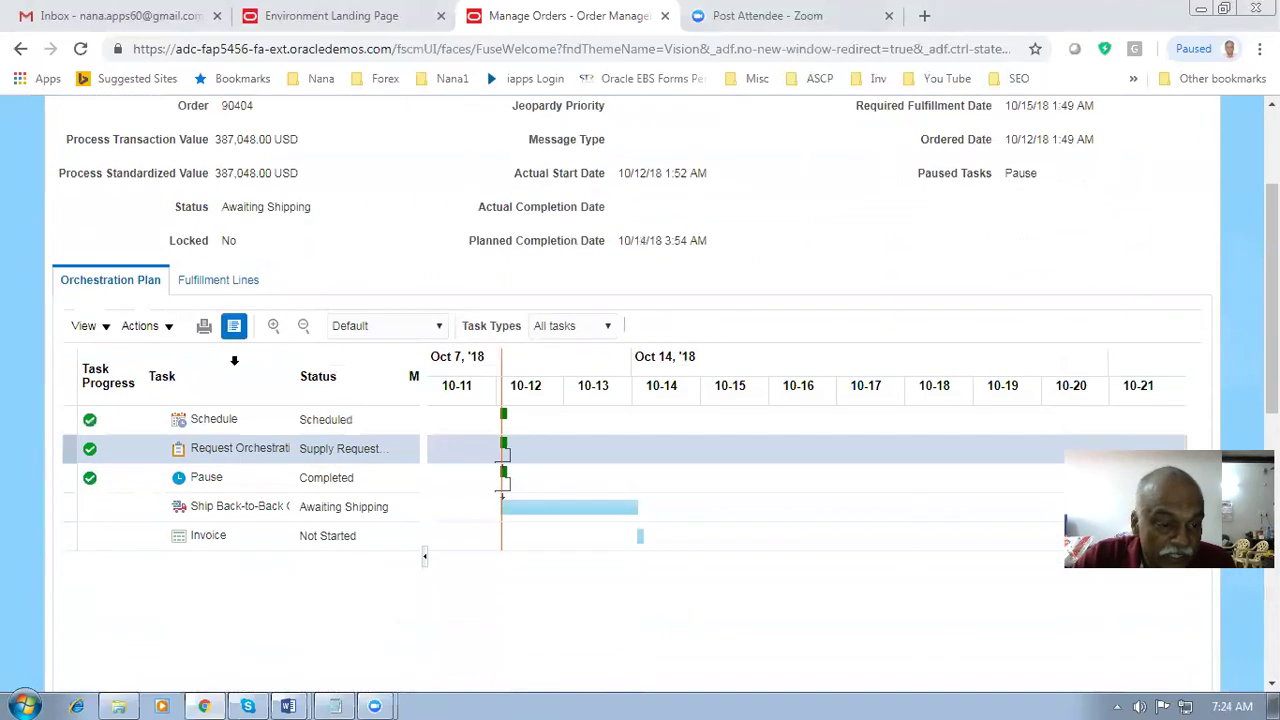
click(66, 512)
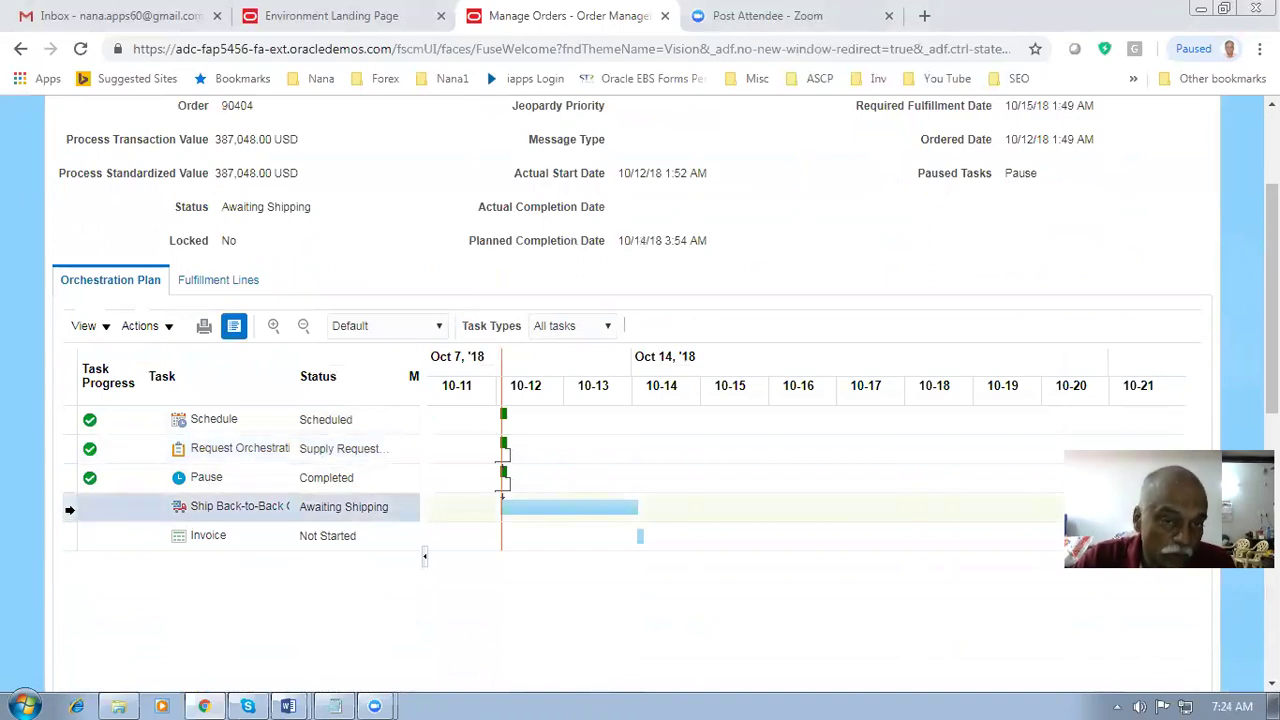
right_click(554, 12)
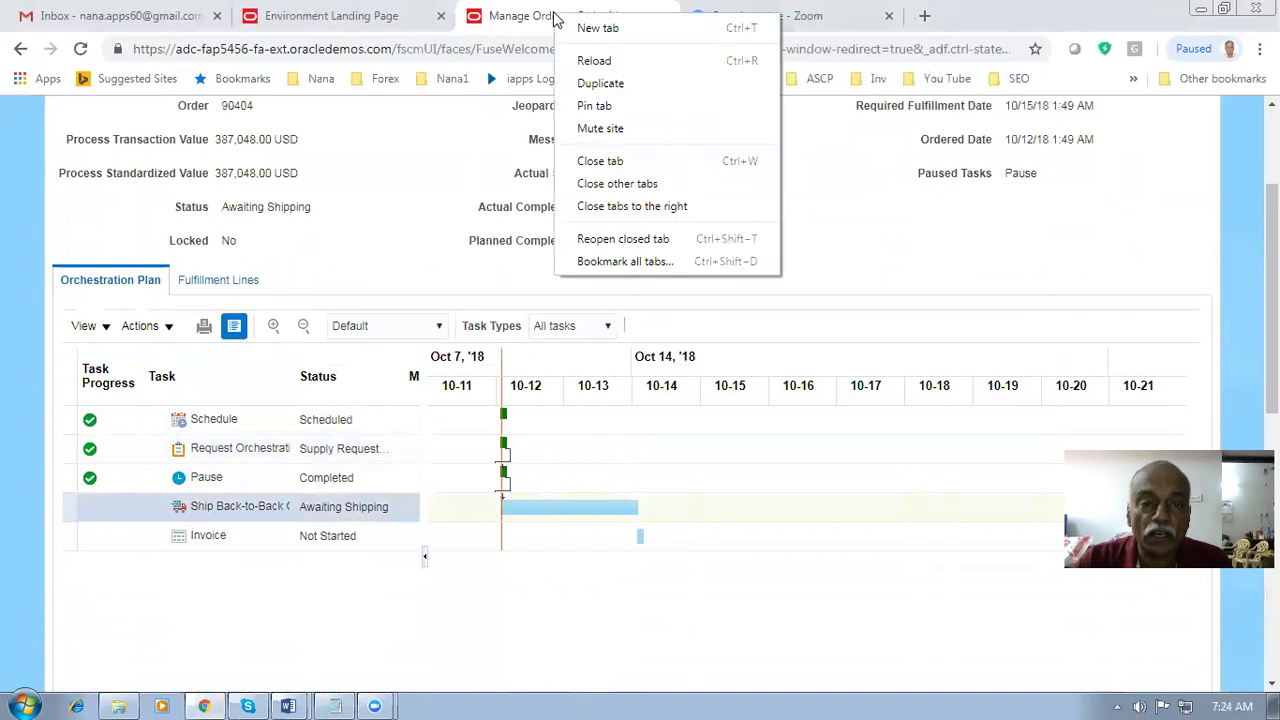
click(590, 84)
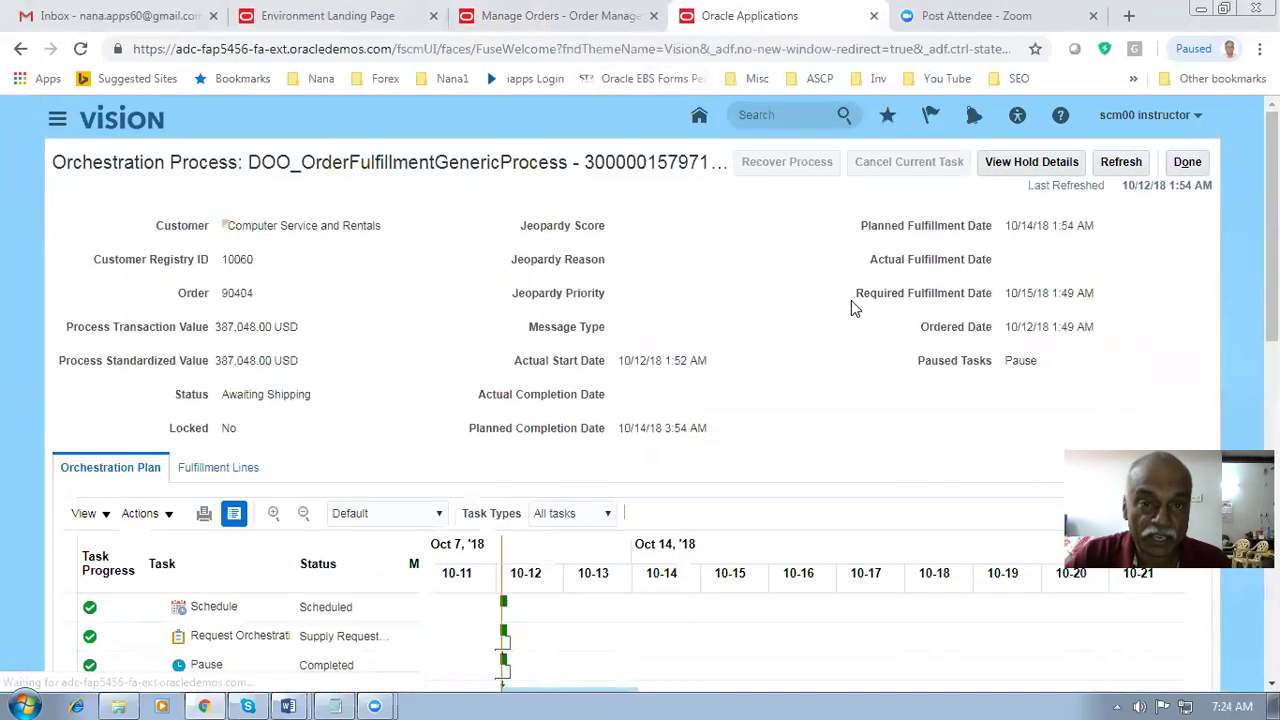
- Open Scheduled Processes from the Navigator's expanded work areas
click(57, 118)
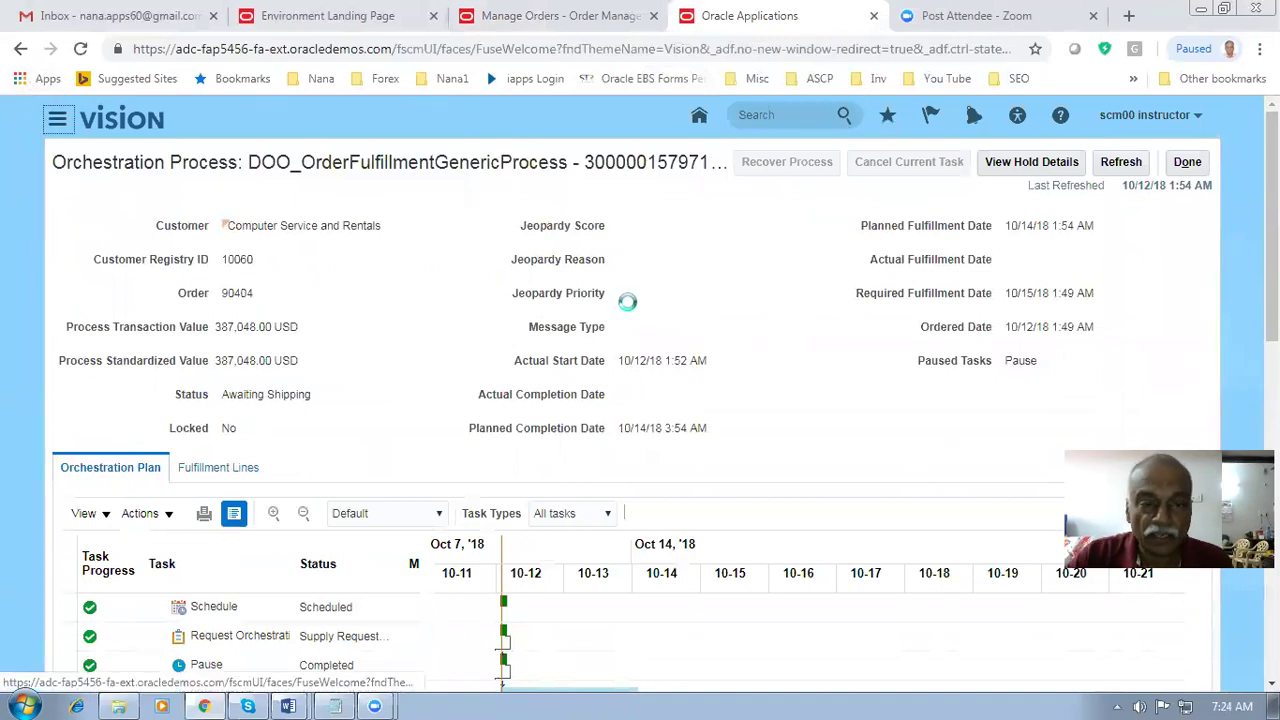
scroll(862, 512, down, 3)
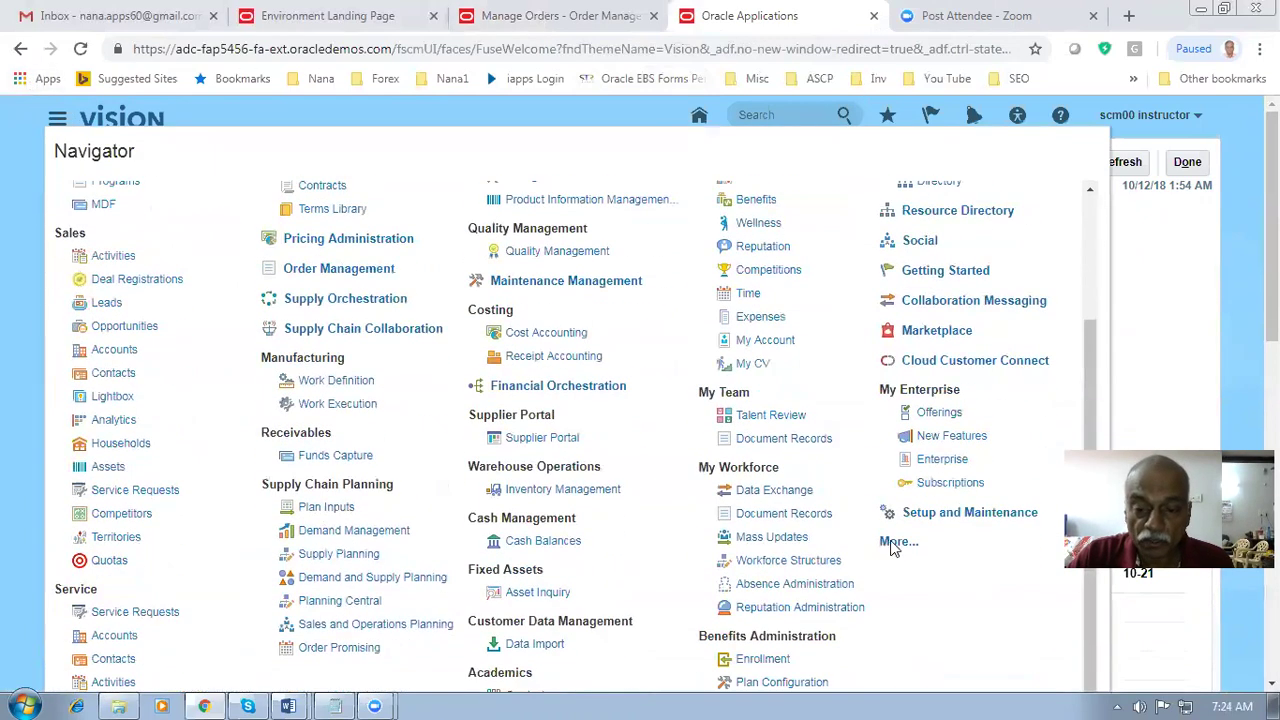
click(895, 541)
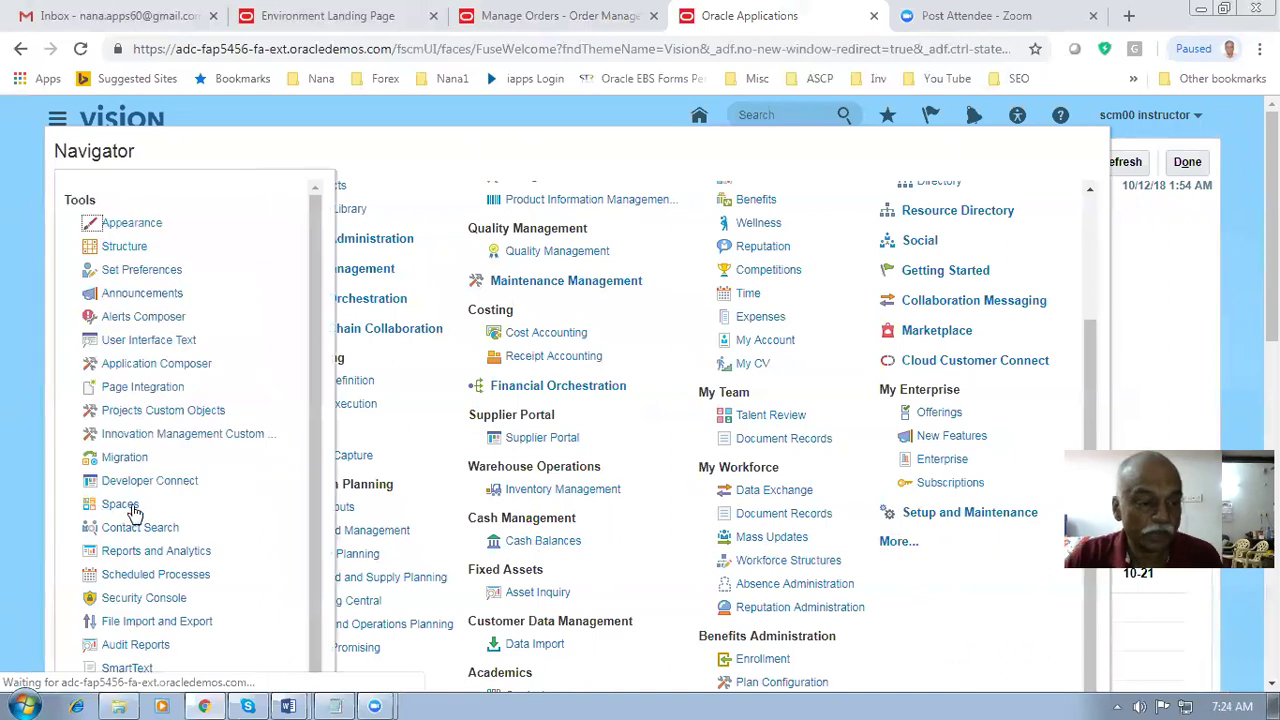
click(143, 575)
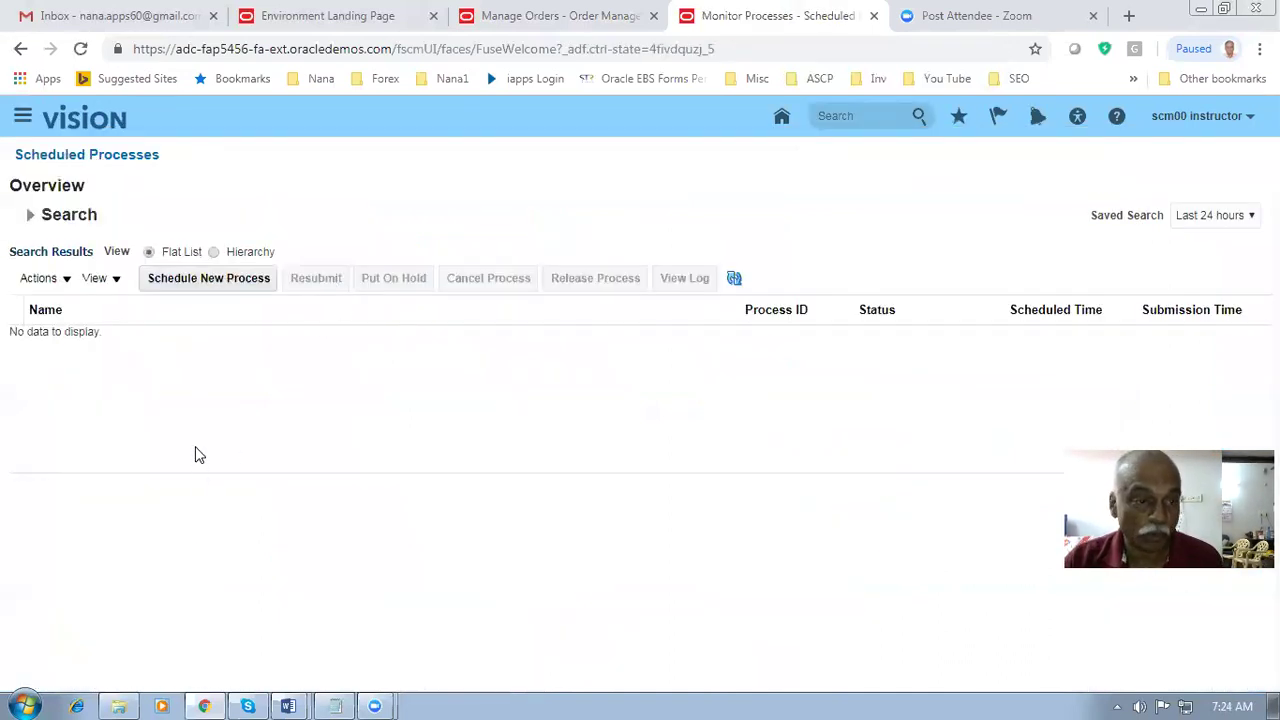
- Start a new scheduled process and search process names for rel%plan%recom%
click(195, 281)
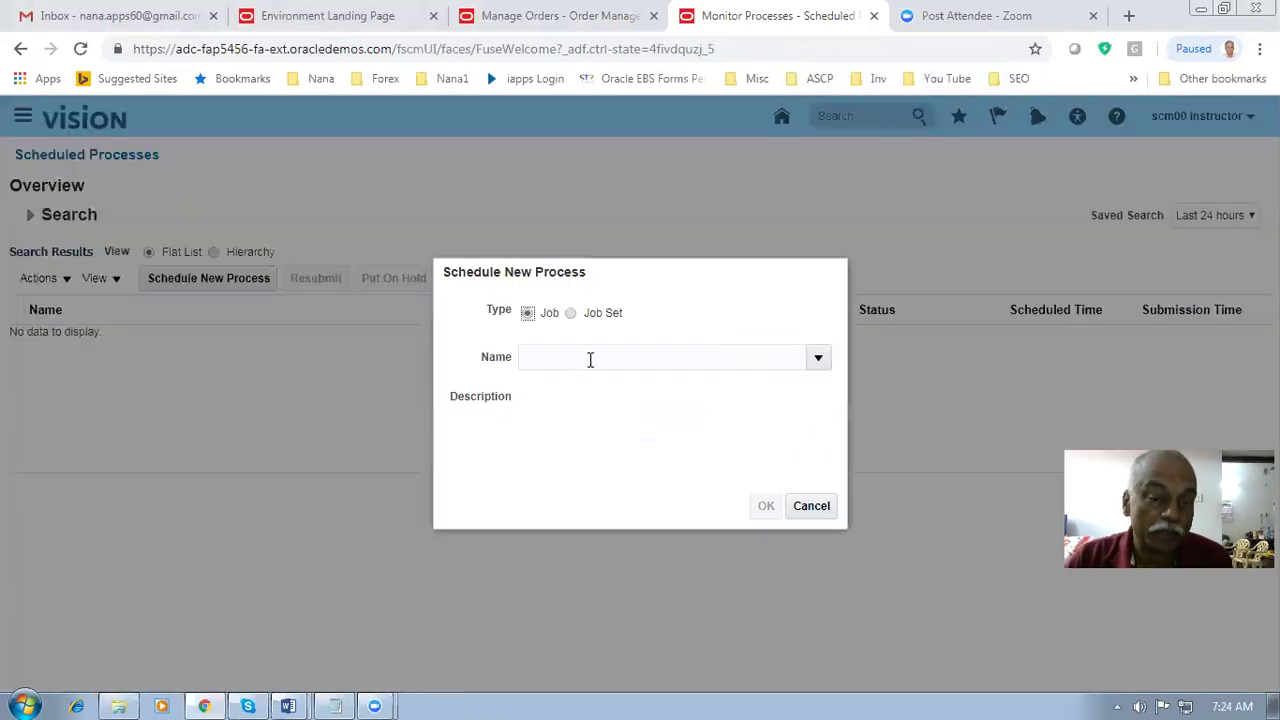
click(589, 360)
text(rtel%plan%recom%)
key(Tab)
click(716, 287)
click(575, 250)
key(Delete)
key(Delete)
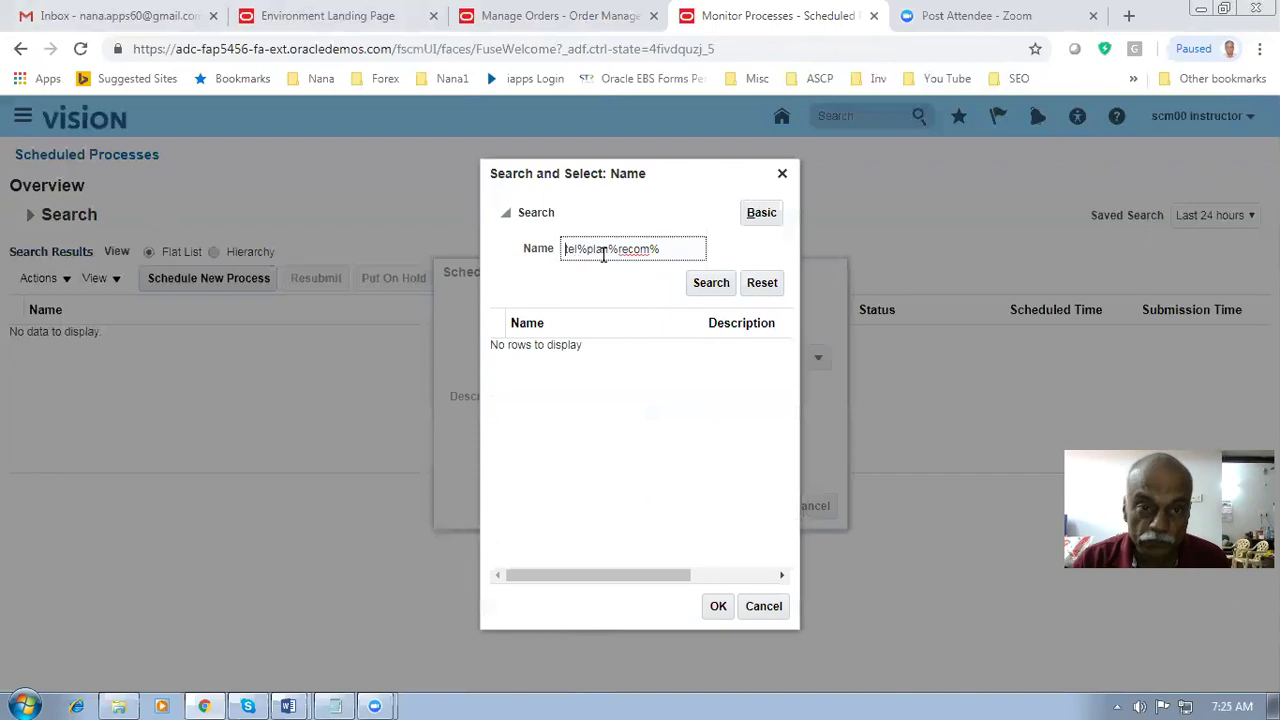
key(Delete)
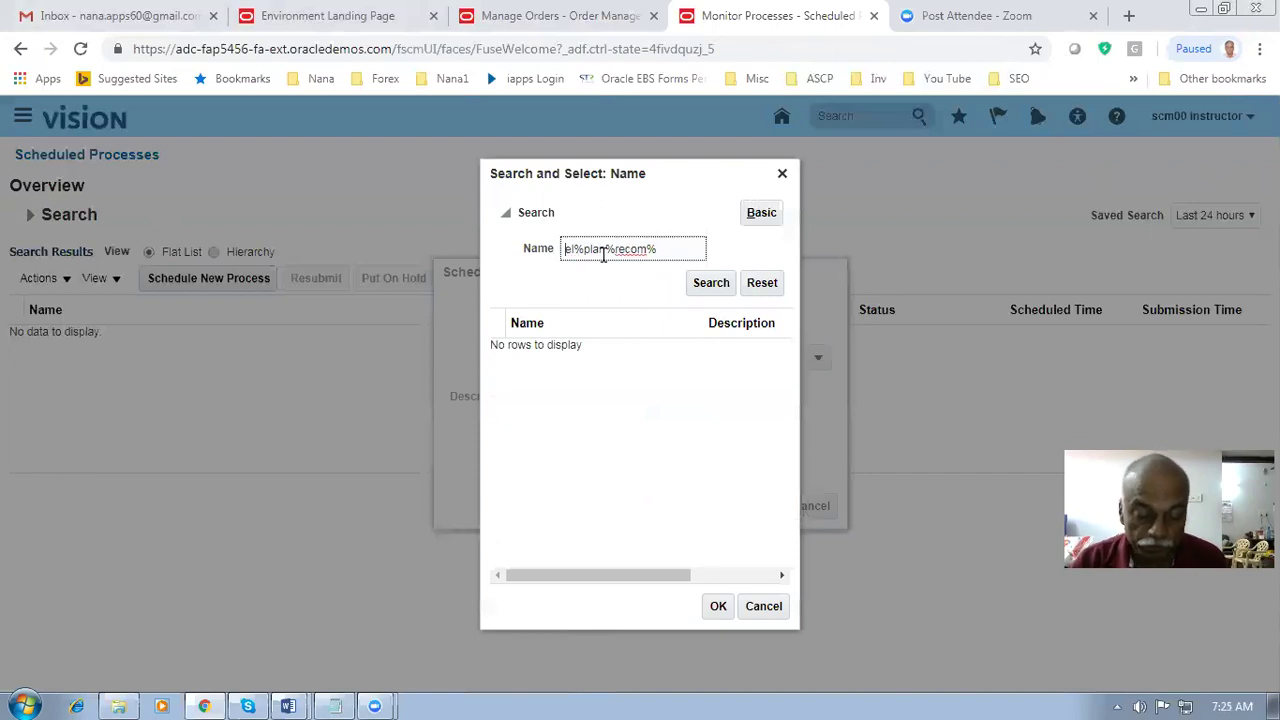
click(708, 284)
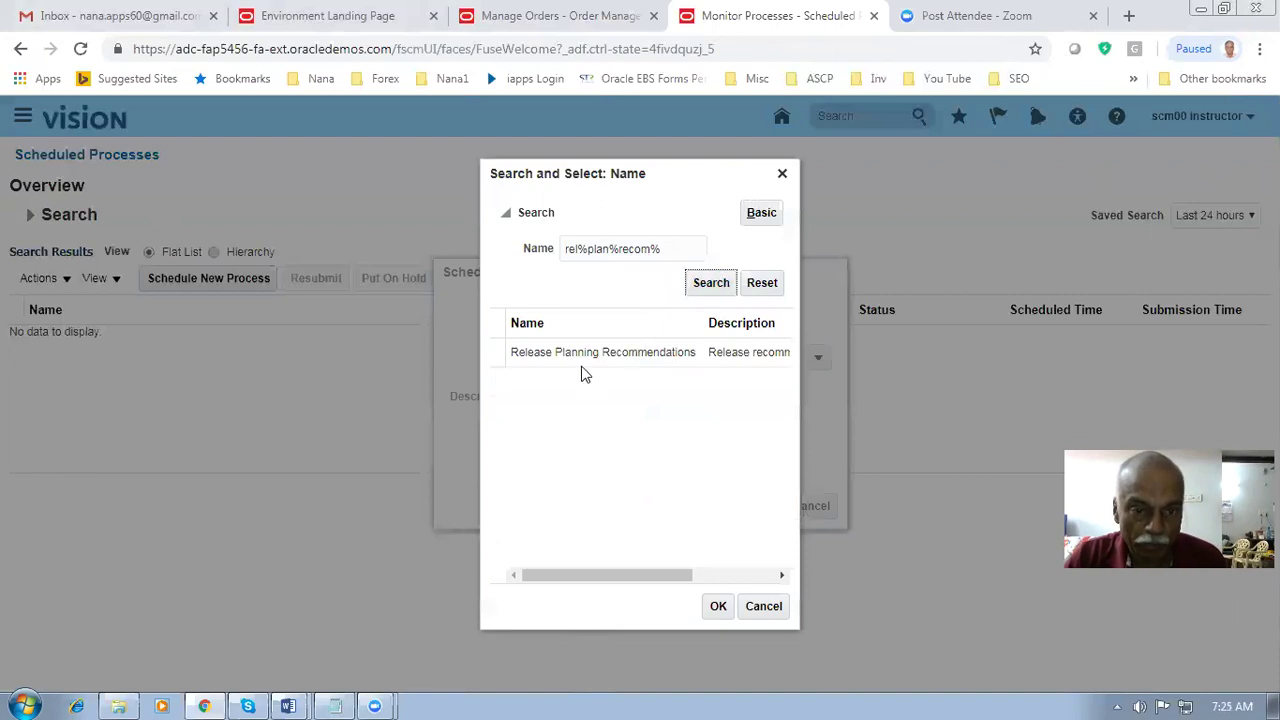
- Submit Release Planning Recommendations as process 1302697 and refresh the process list
click(590, 356)
click(717, 606)
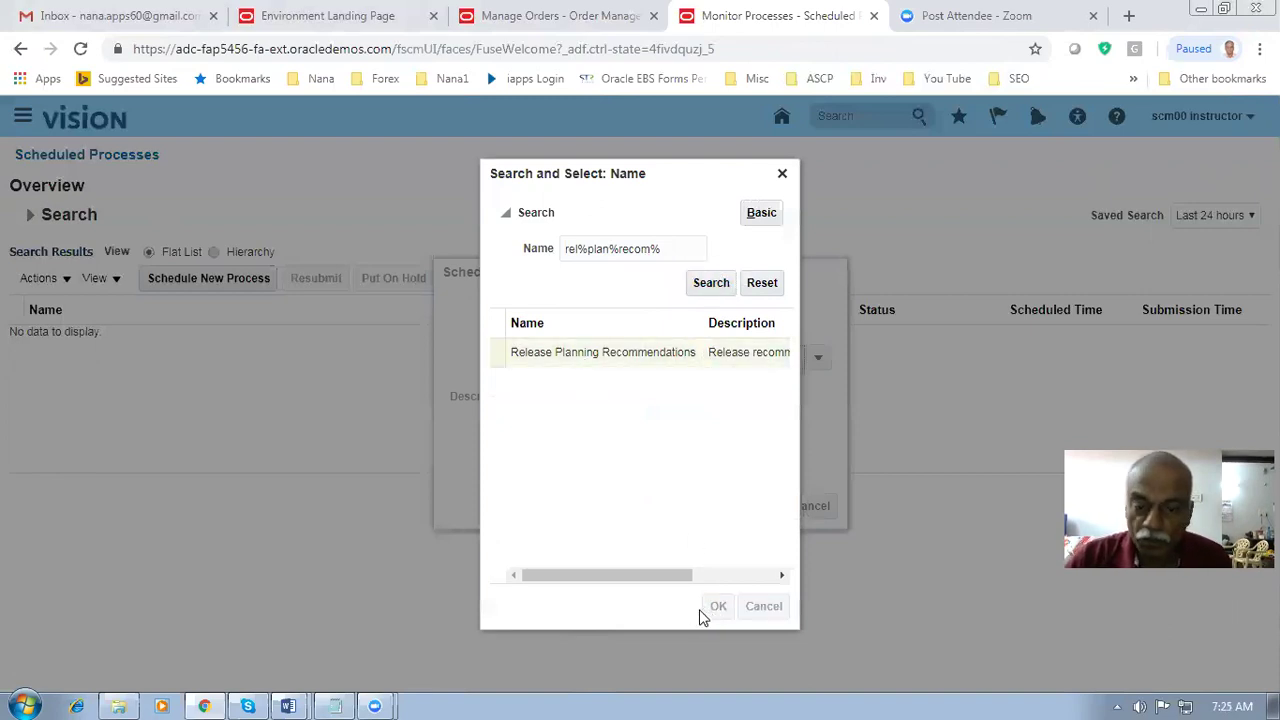
click(760, 506)
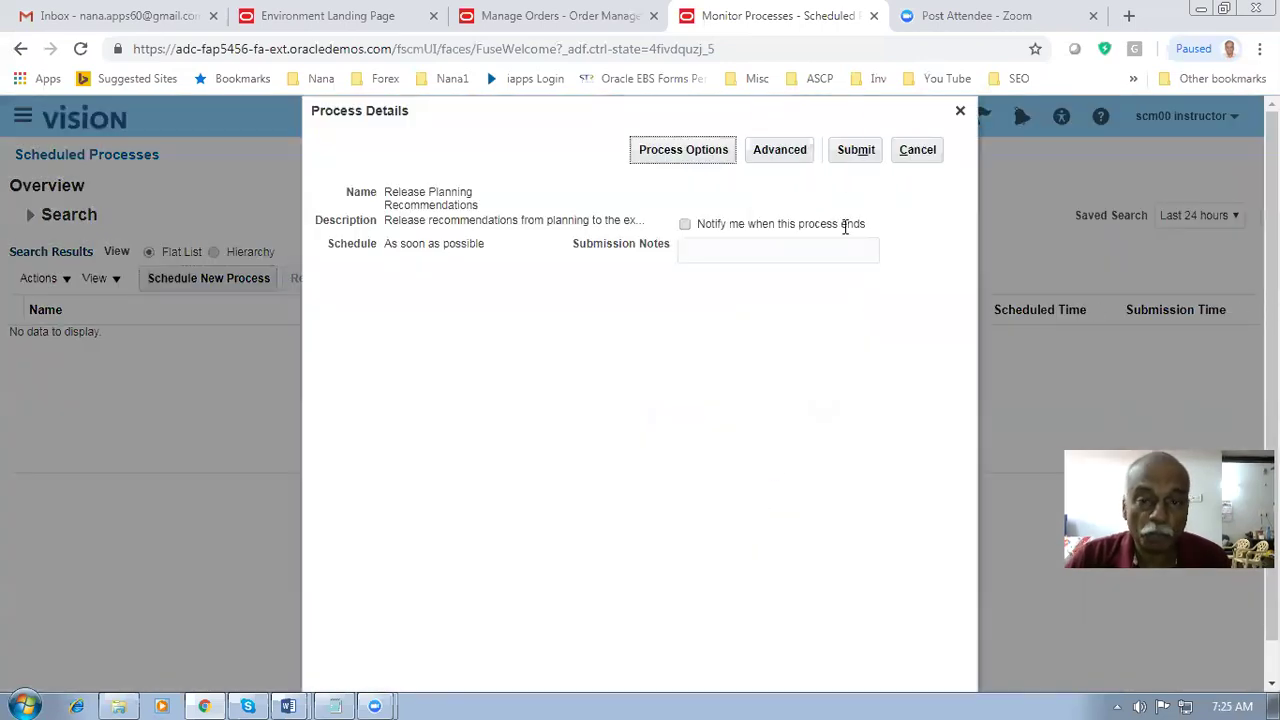
click(855, 150)
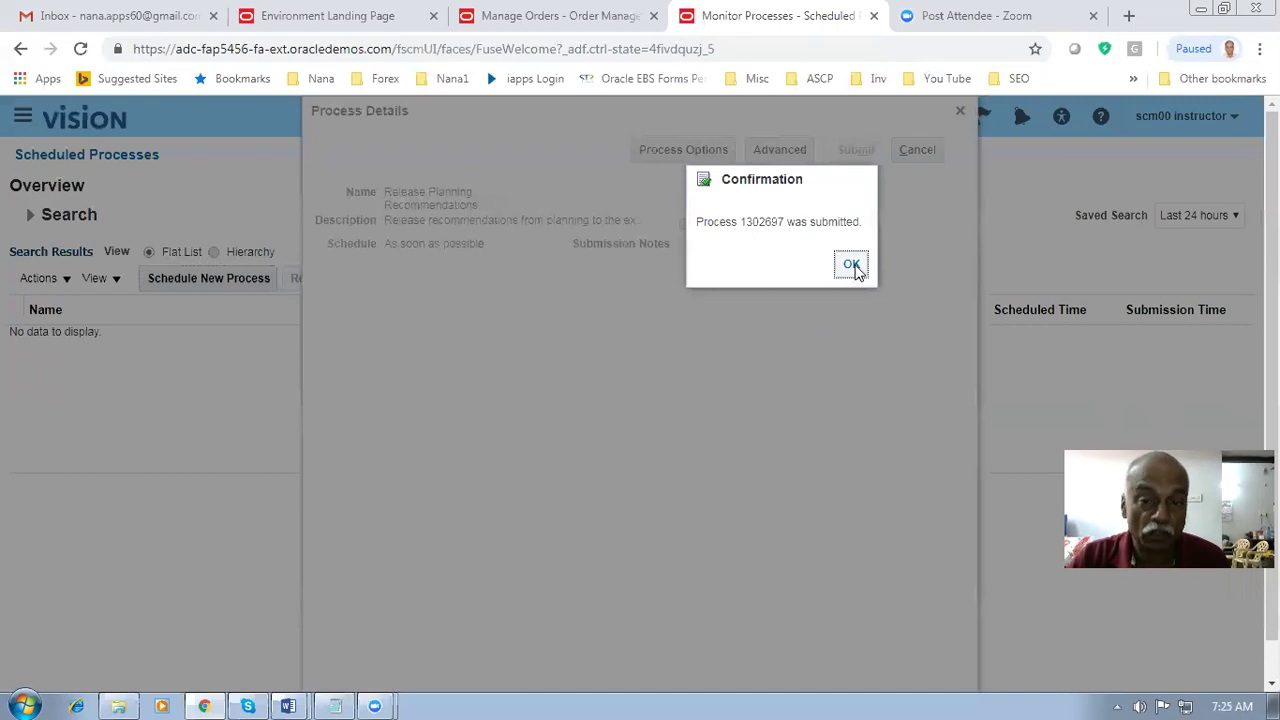
click(851, 265)
click(737, 279)
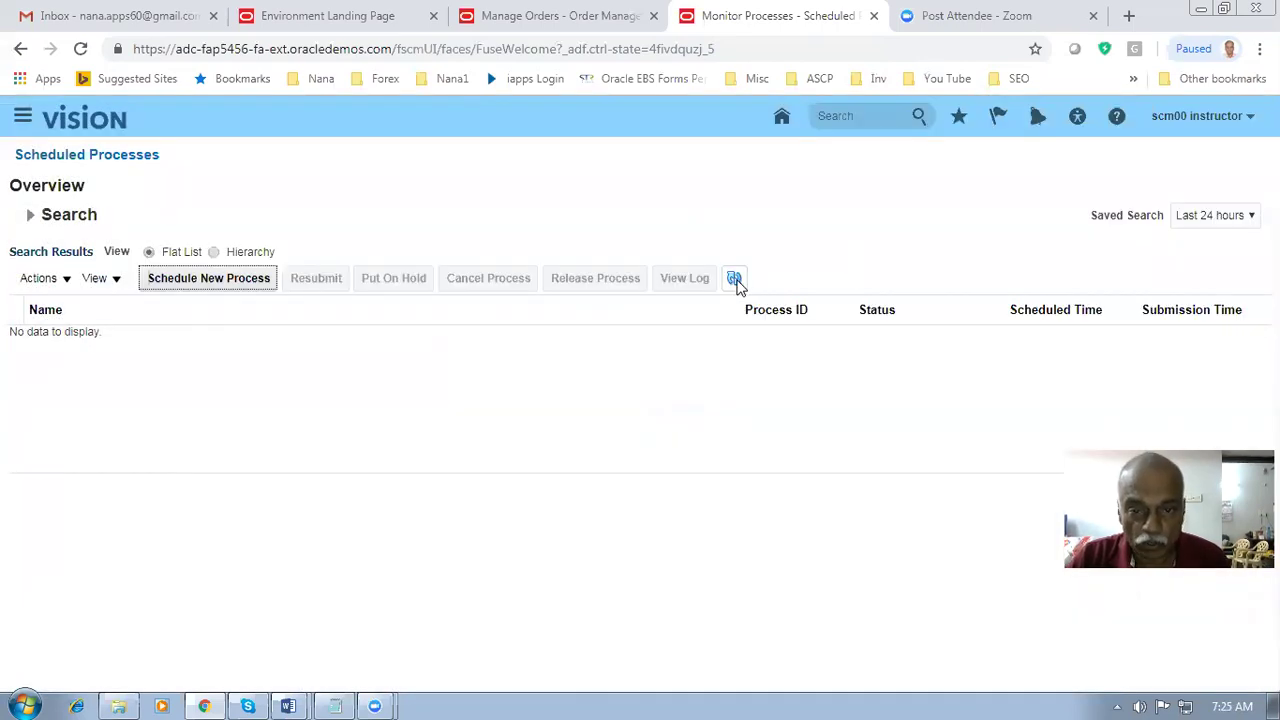
- Refresh until the release child processes through 1302702 succeed, then return to order 90404's tab
click(737, 279)
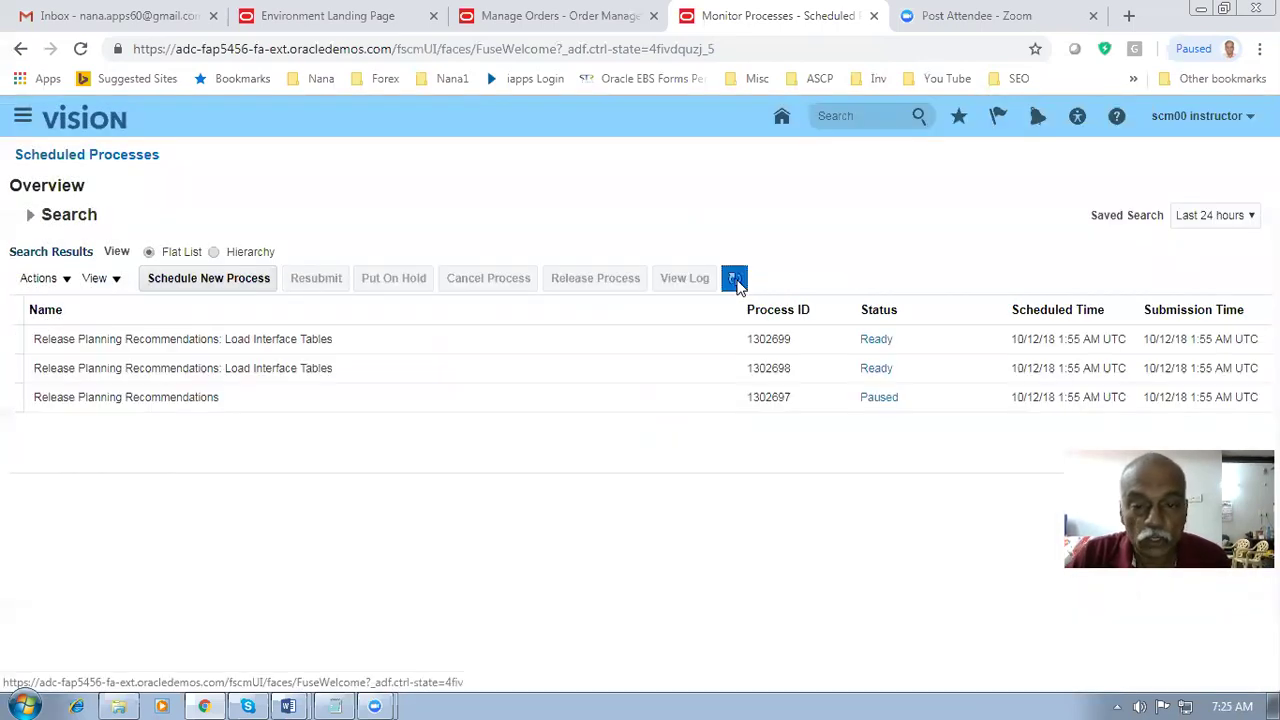
click(737, 279)
click(737, 279)
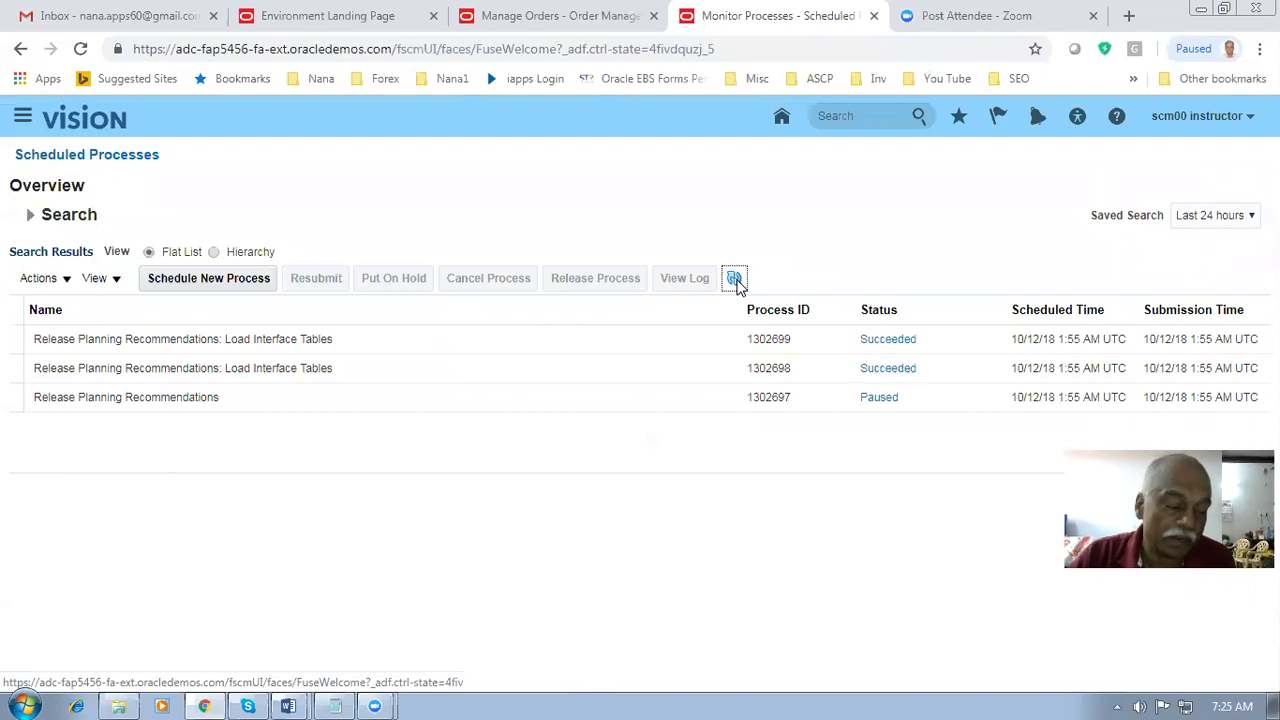
click(736, 280)
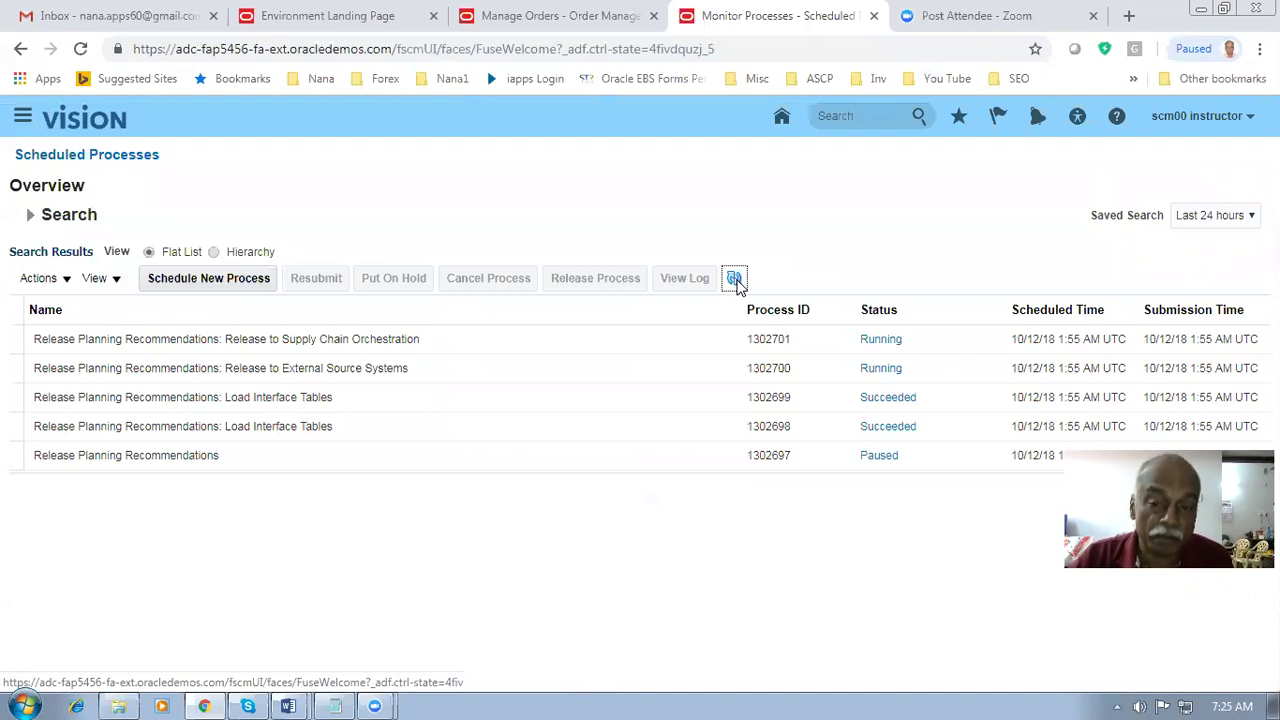
click(736, 281)
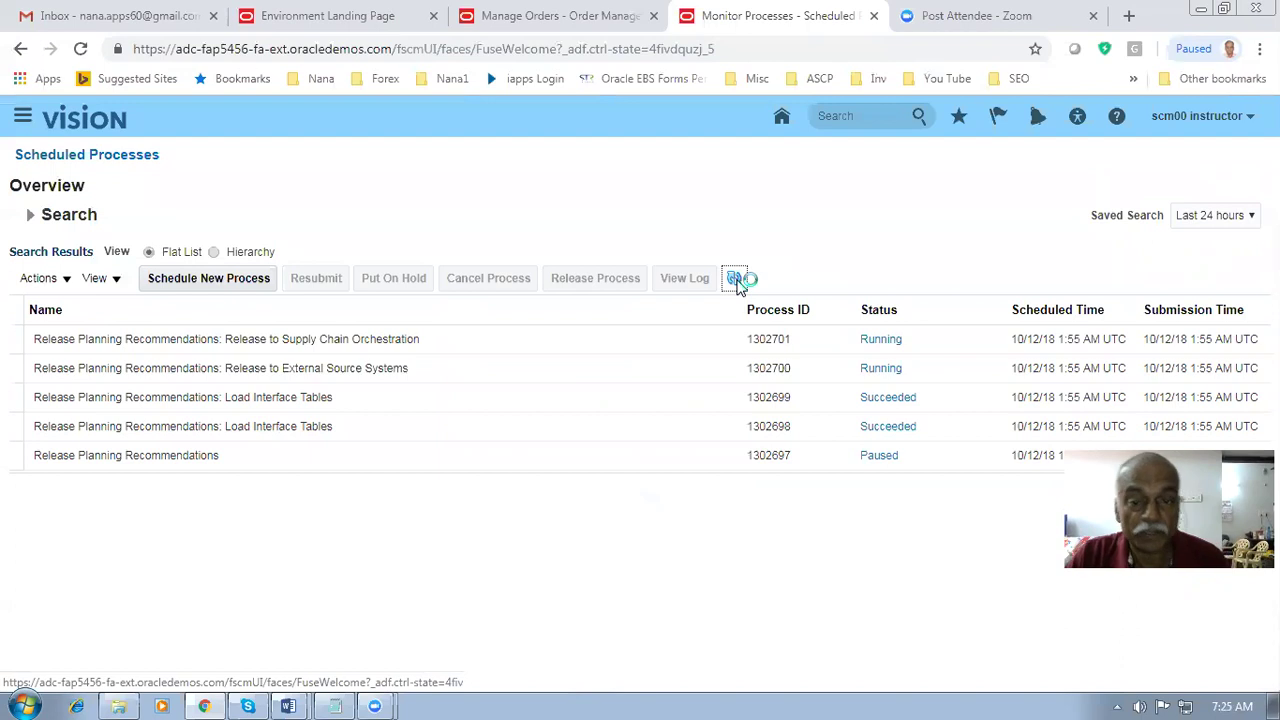
click(736, 281)
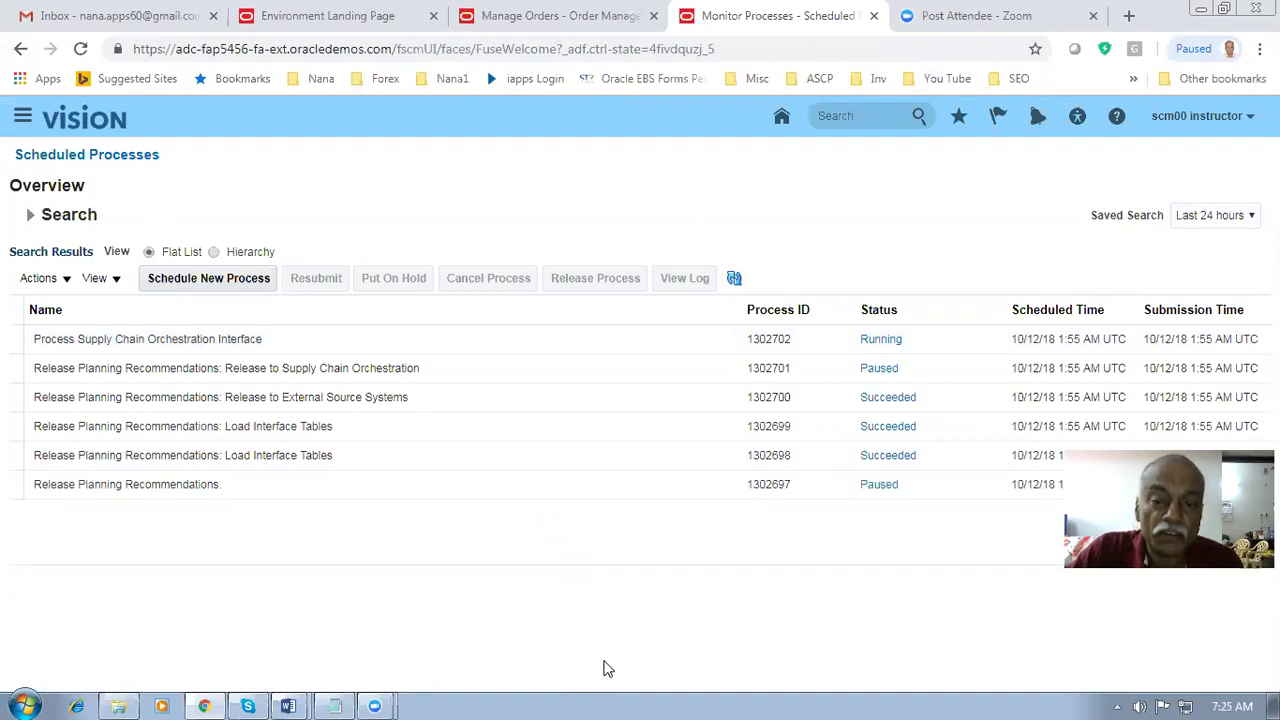
click(153, 348)
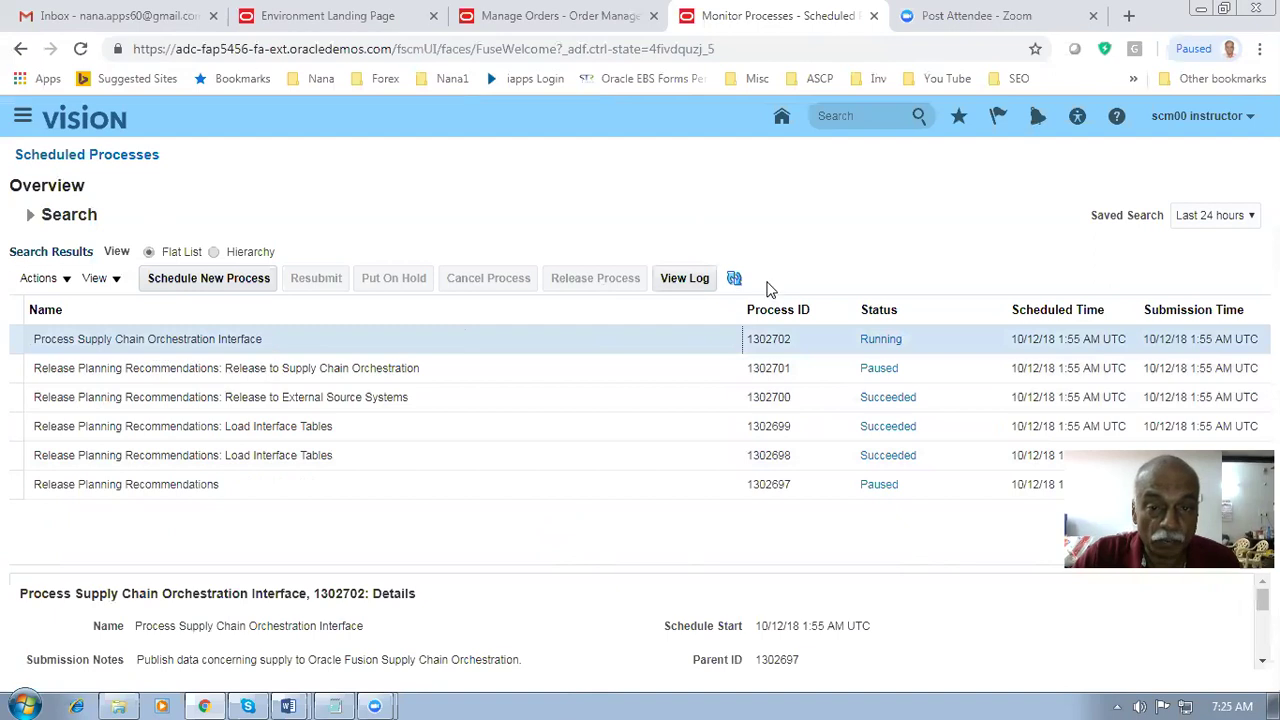
click(736, 280)
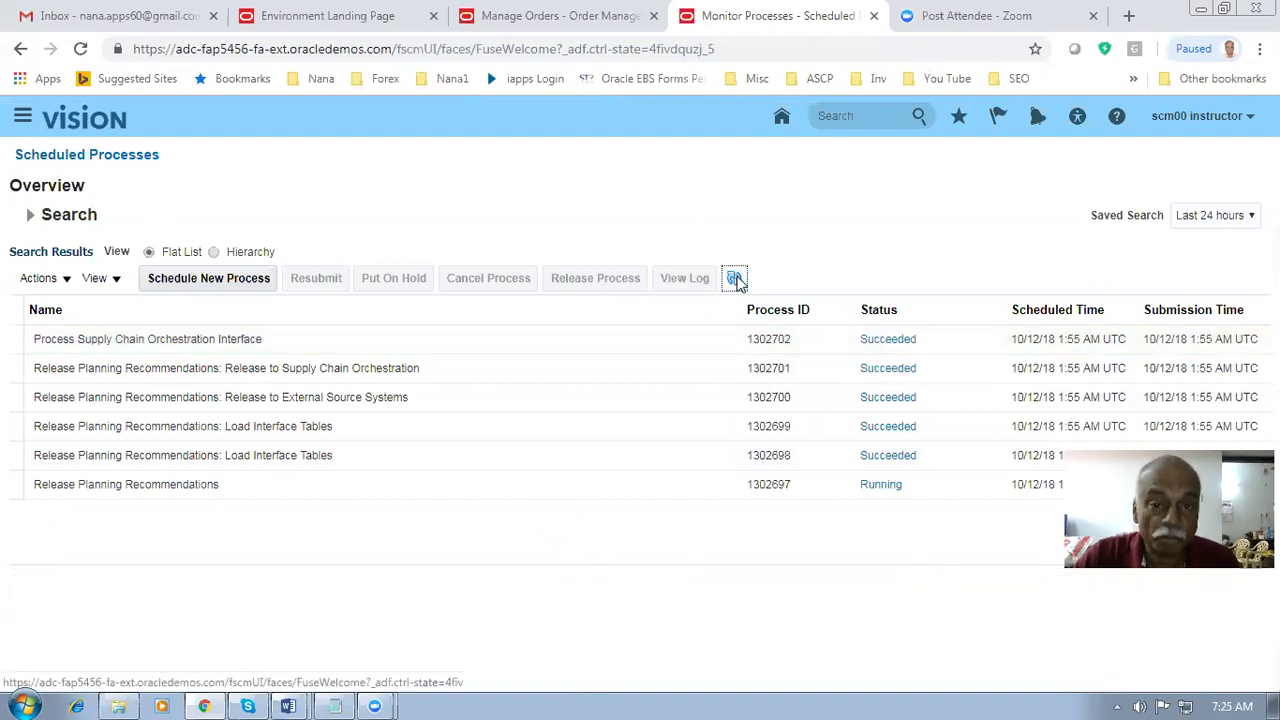
click(558, 15)
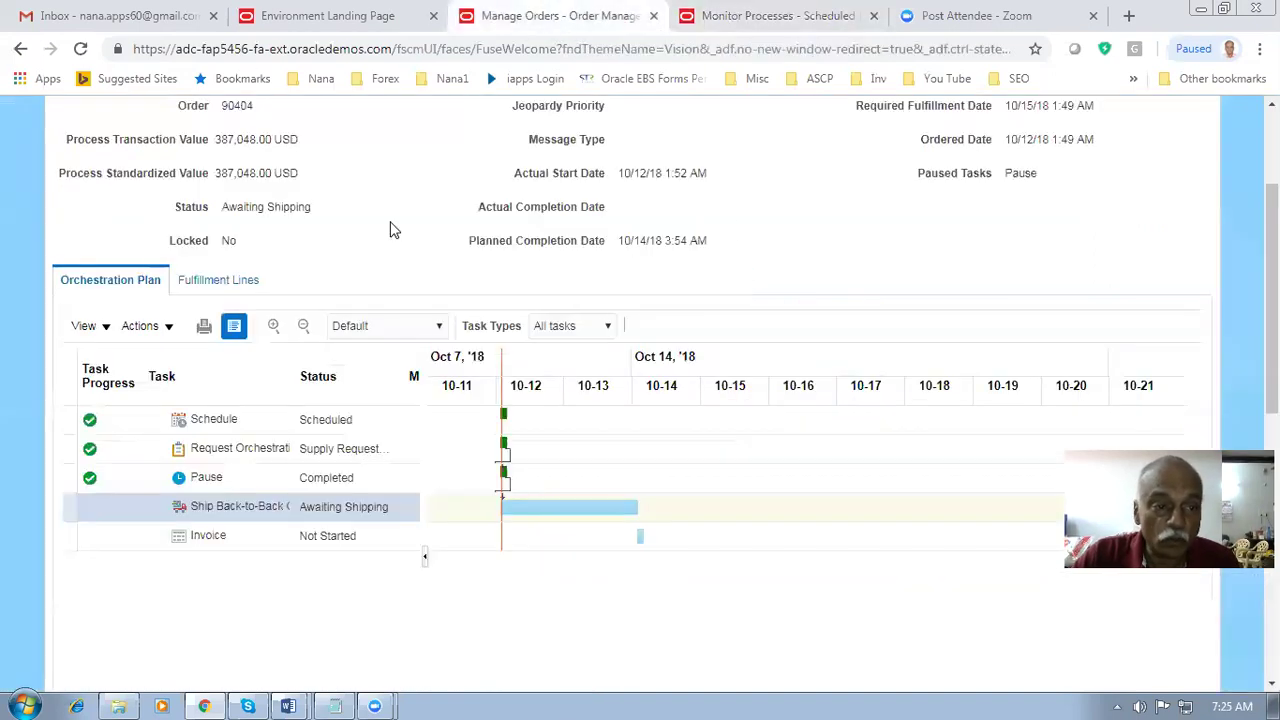
- Review order 90404's fulfillment lines, dismissing the error message
click(215, 281)
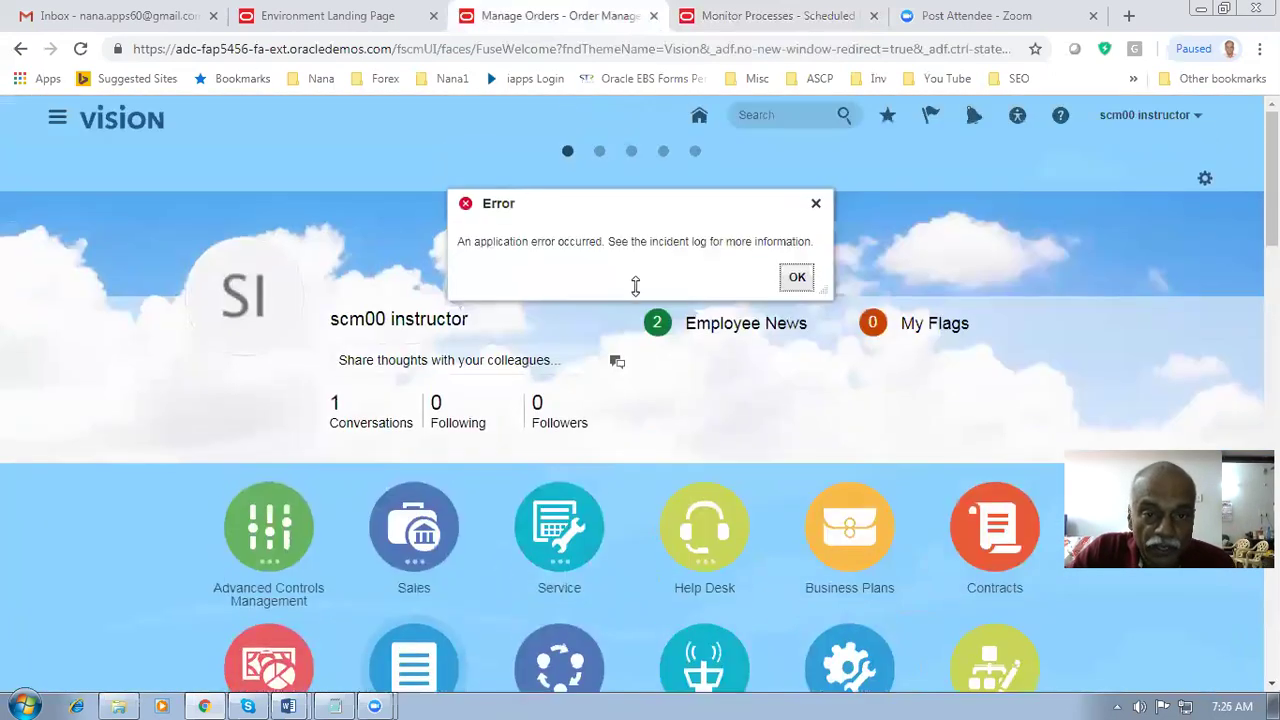
click(797, 277)
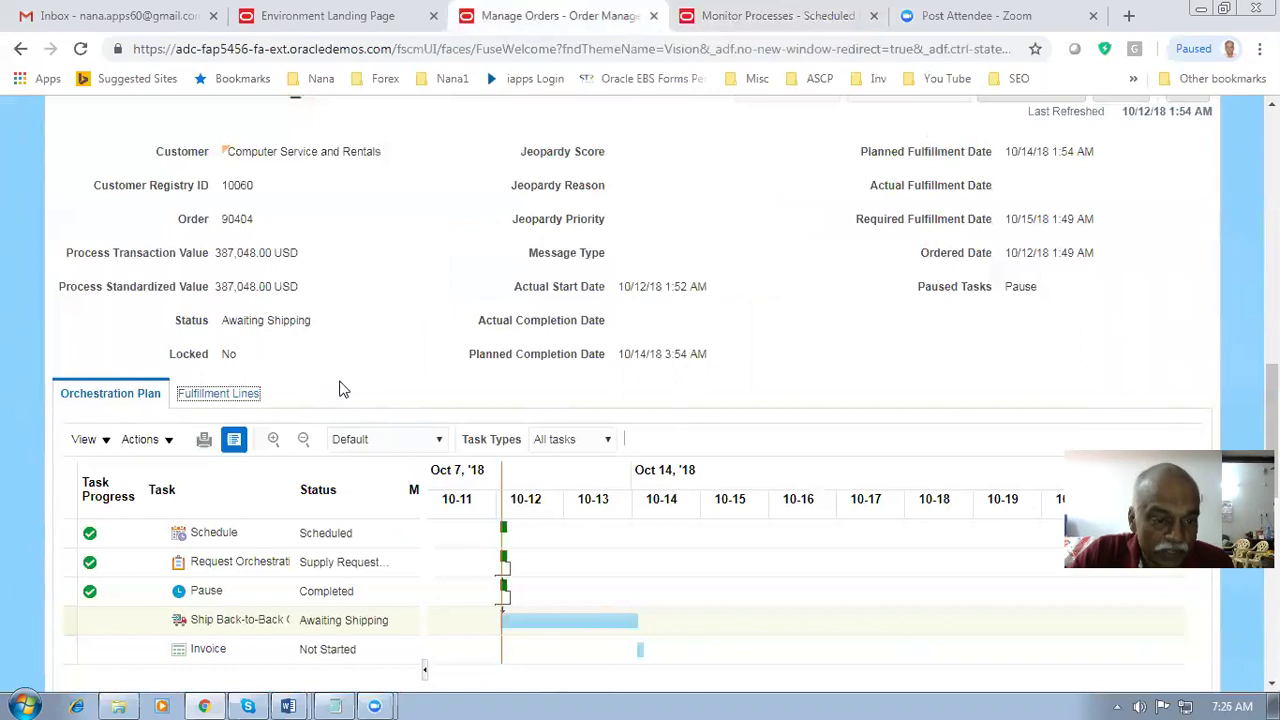
scroll(333, 392, down, 3)
scroll(340, 388, down, 3)
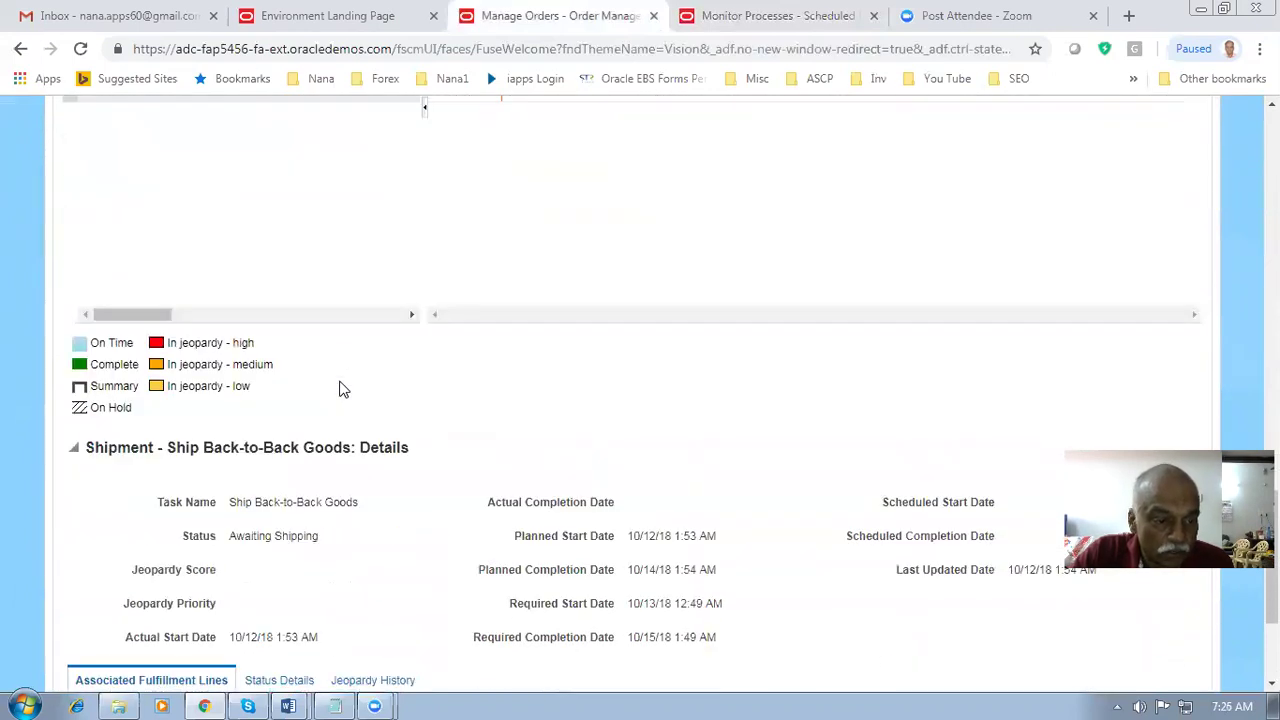
scroll(340, 388, down, 3)
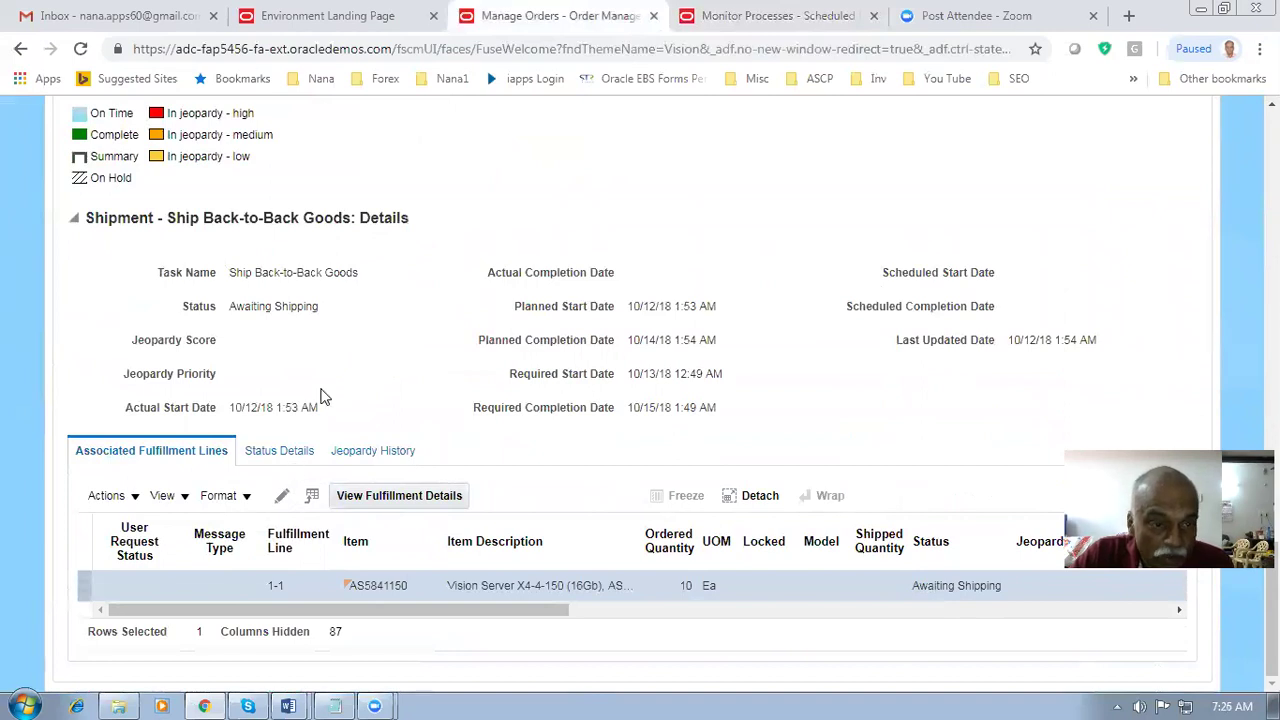
scroll(320, 395, up, 6)
scroll(322, 396, up, 1)
click(218, 257)
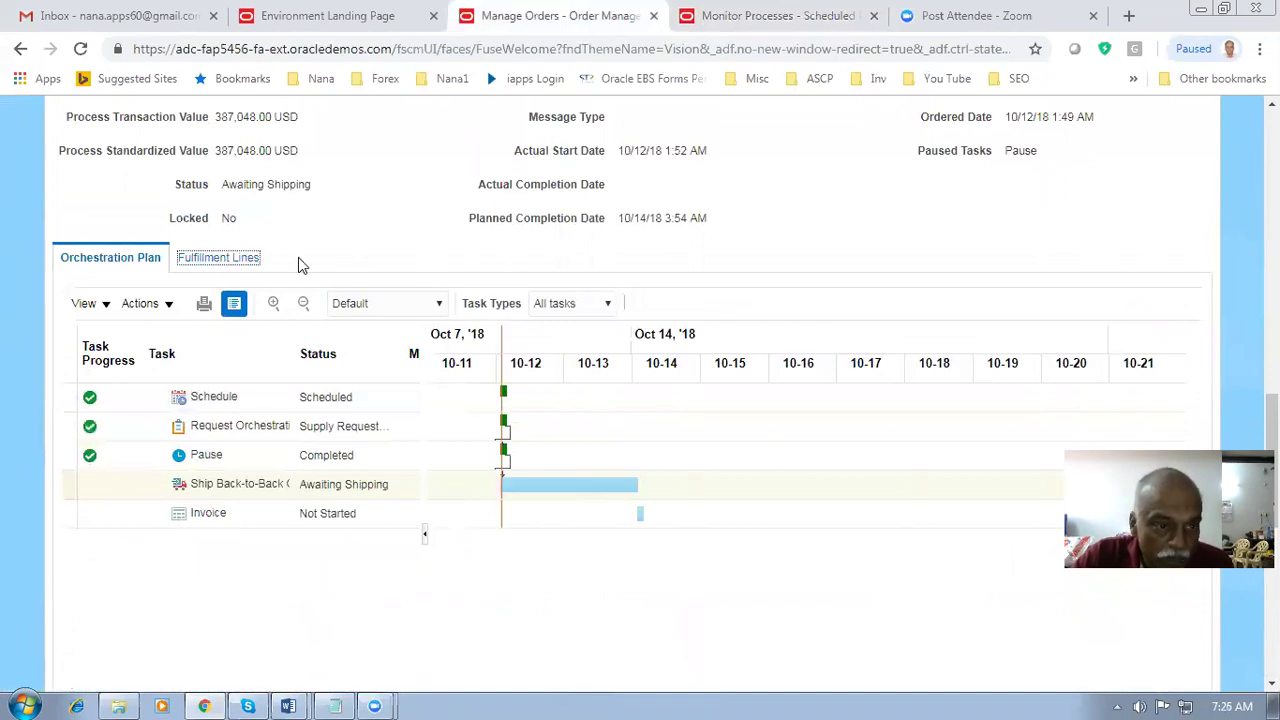
scroll(306, 286, down, 3)
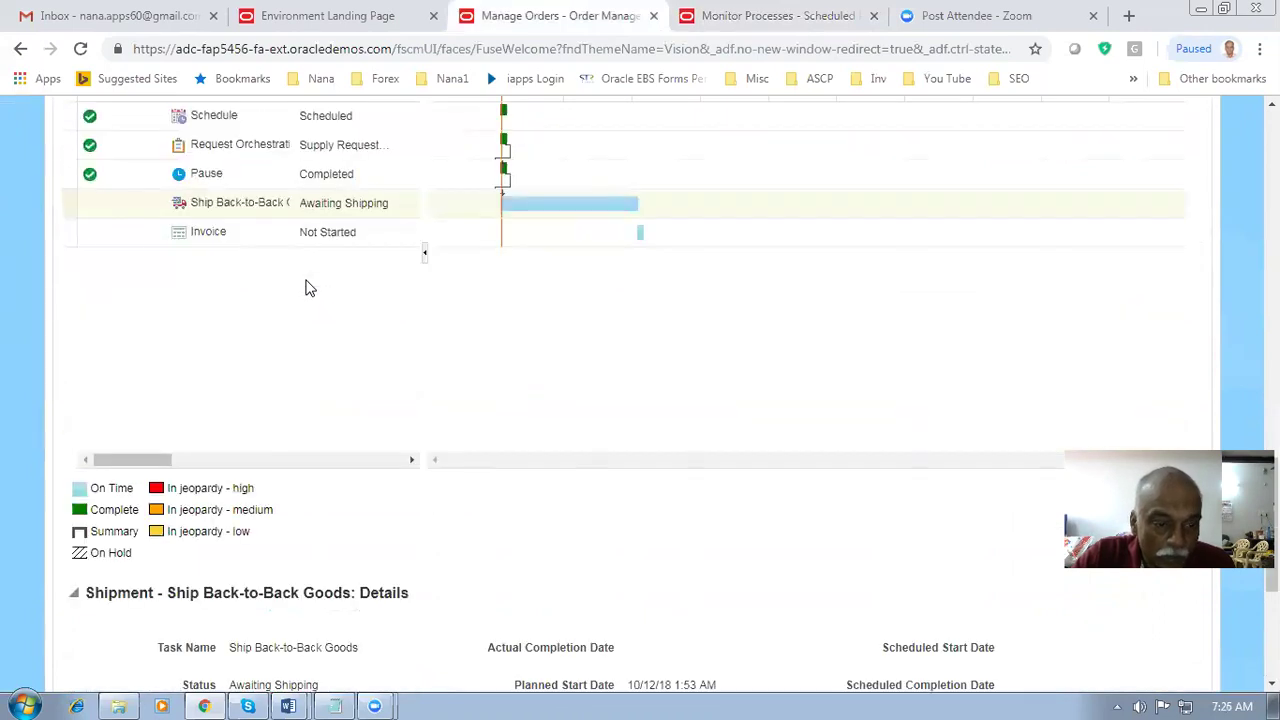
scroll(306, 286, down, 4)
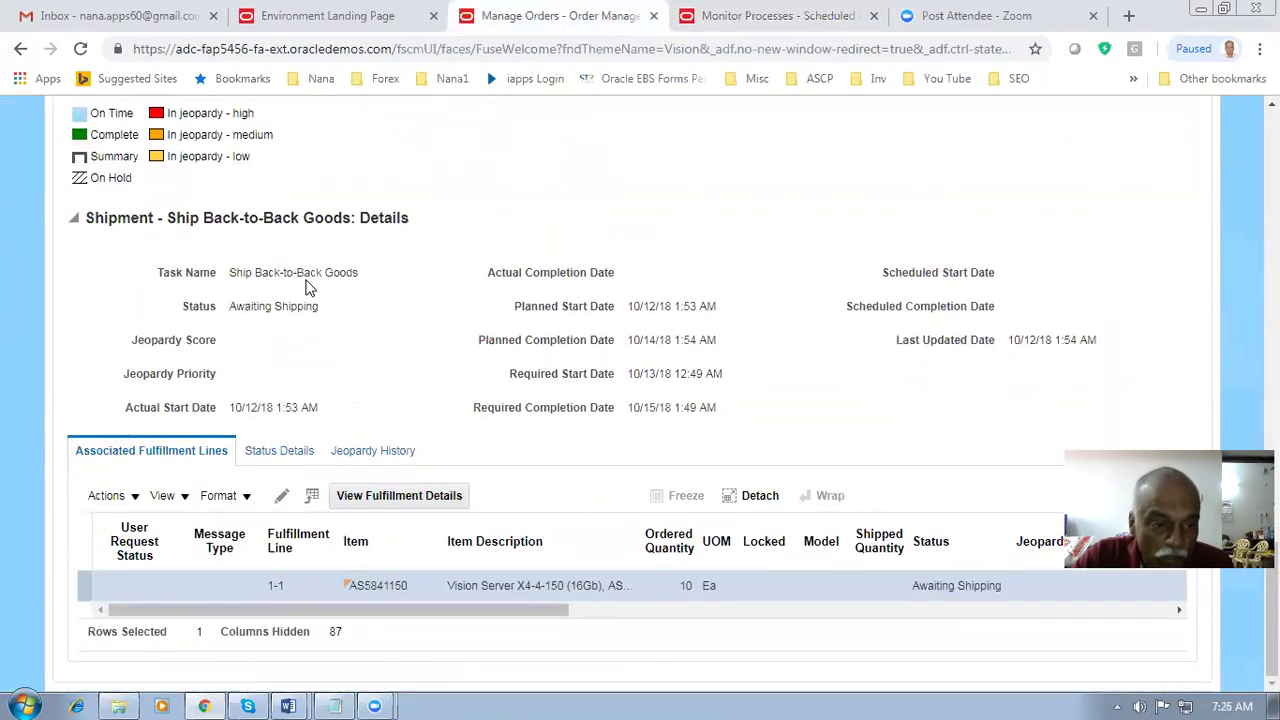
scroll(306, 286, up, 6)
scroll(306, 280, down, 5)
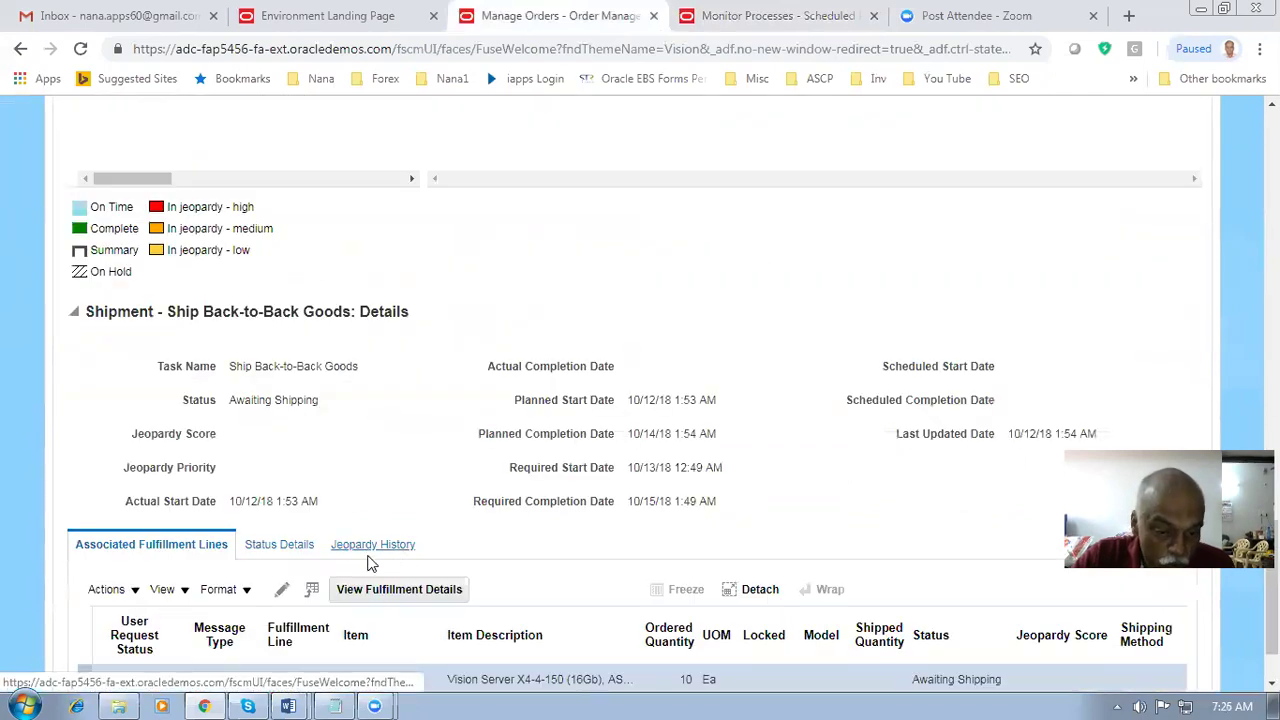
scroll(380, 441, up, 4)
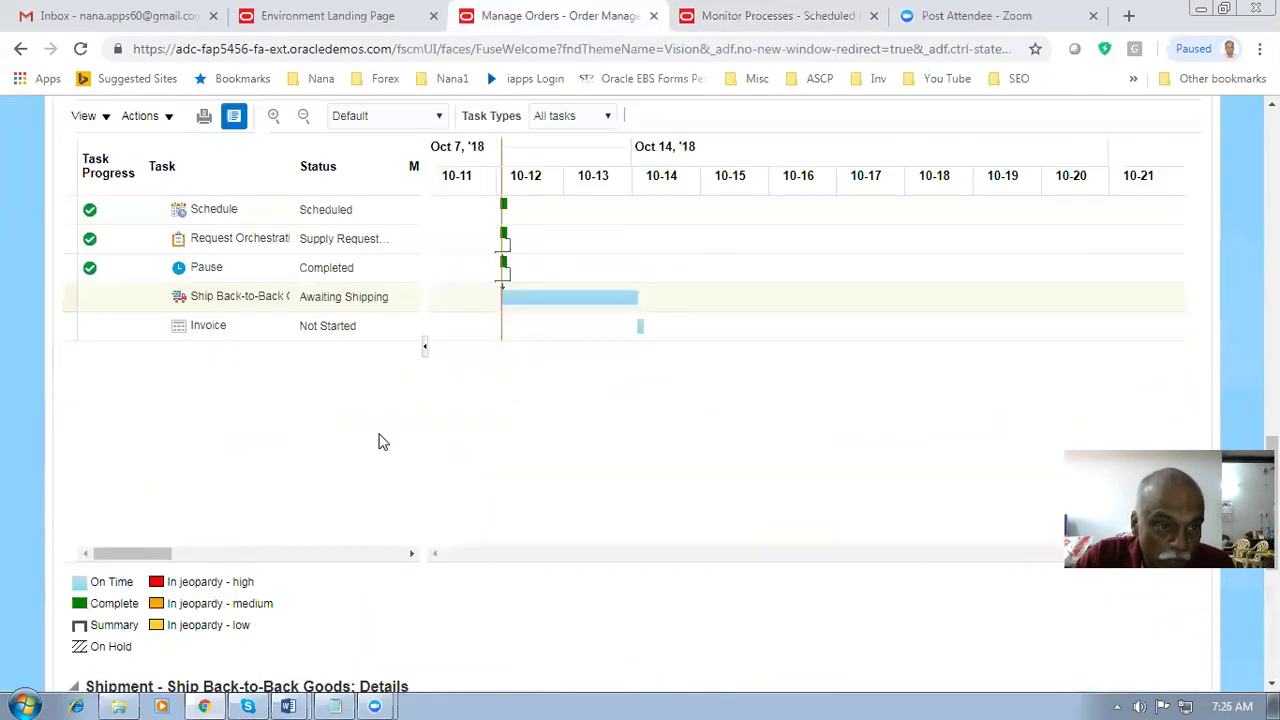
scroll(380, 441, up, 3)
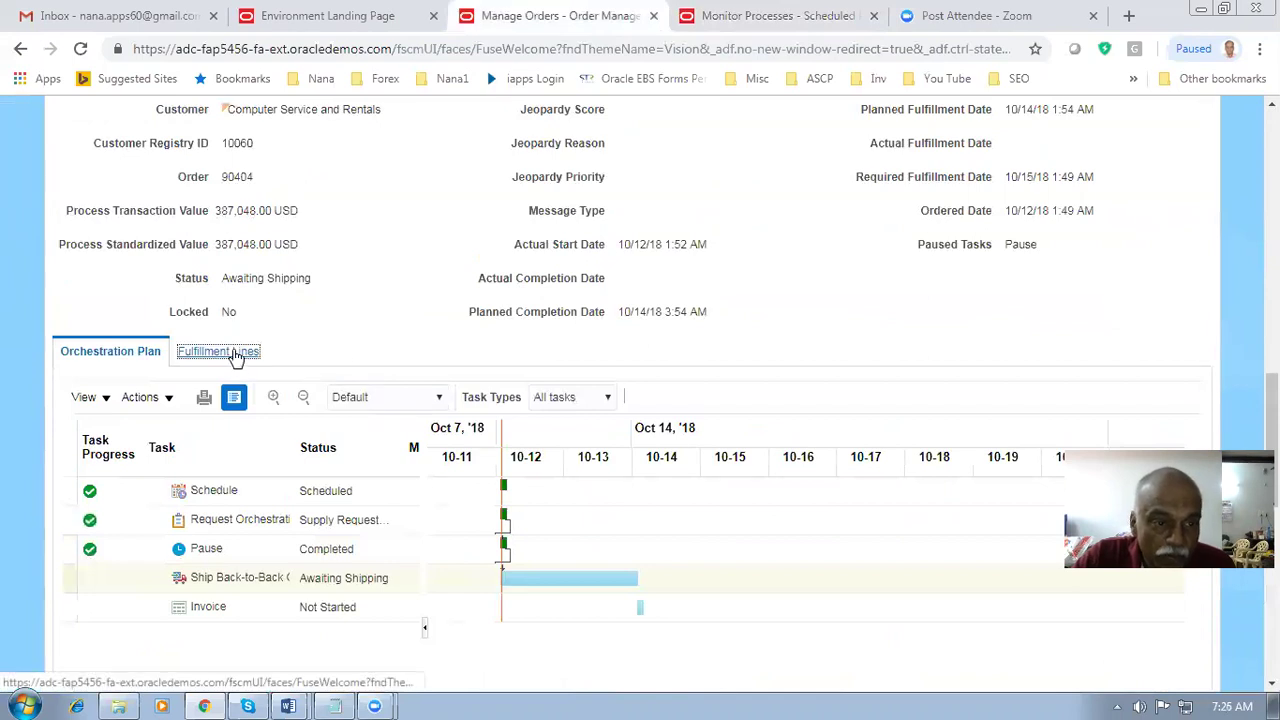
scroll(907, 318, up, 4)
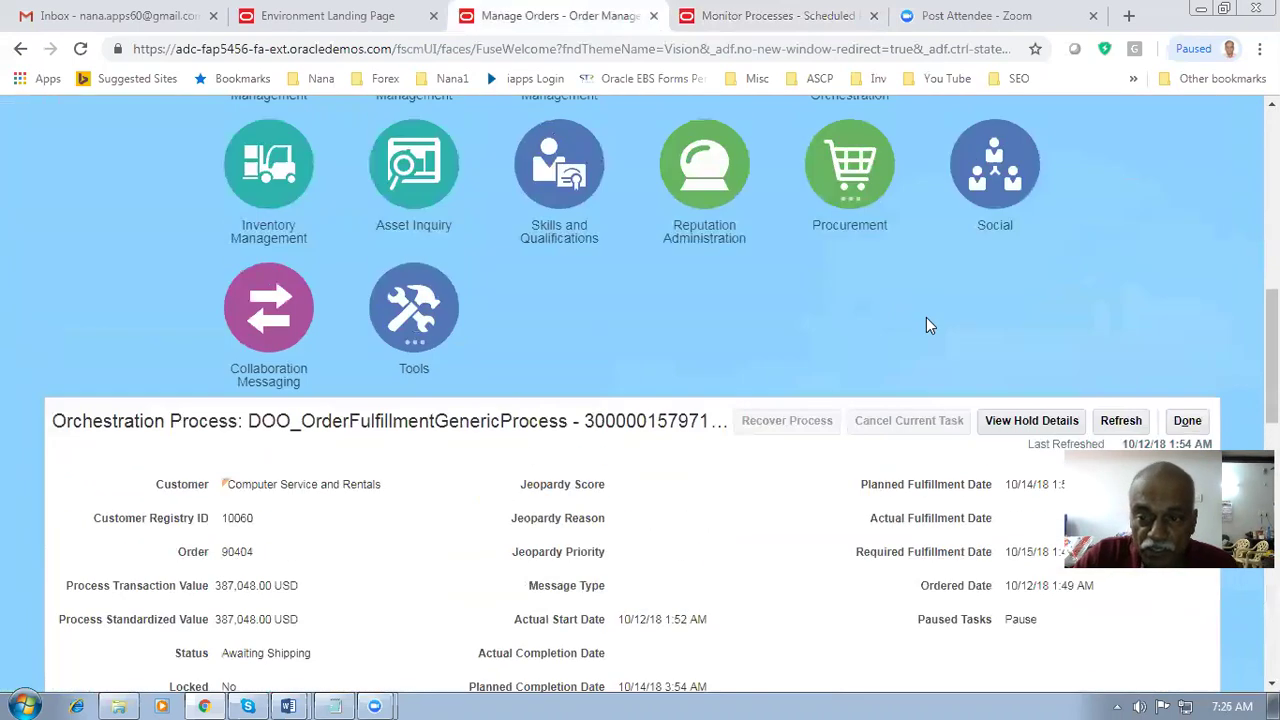
scroll(926, 317, down, 2)
- Close the orchestration process details and return to the Home page
click(1192, 236)
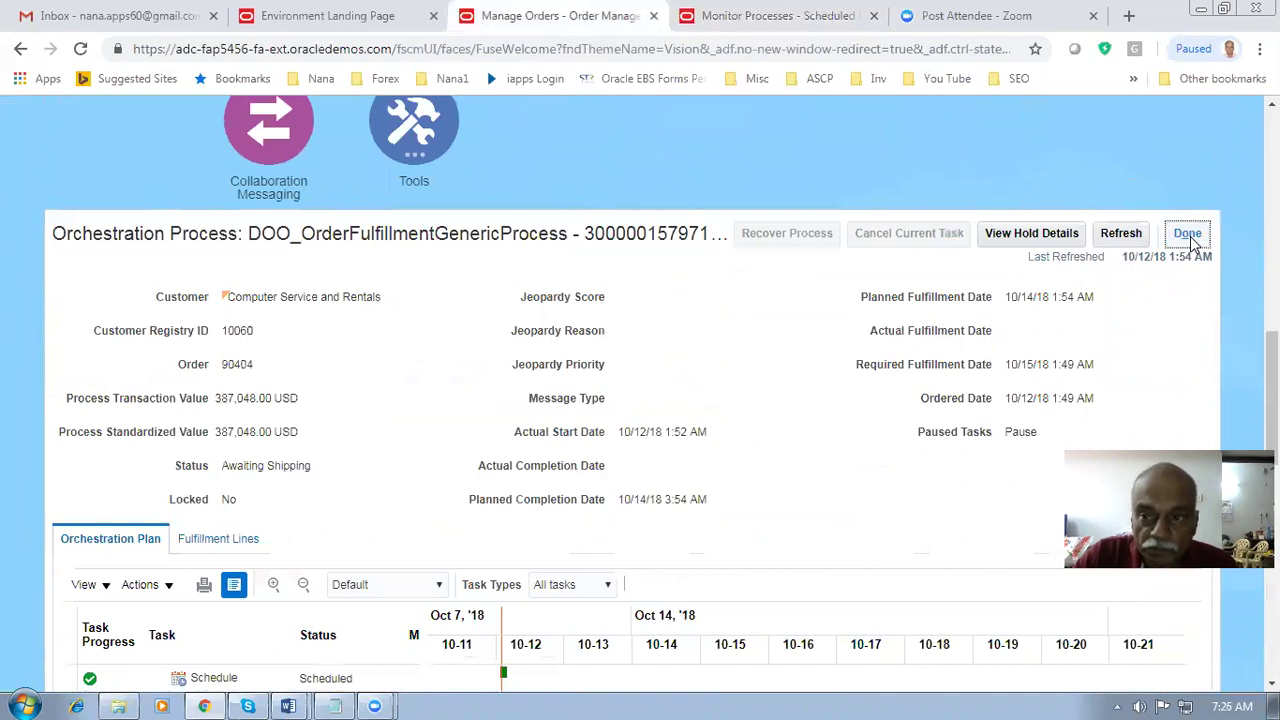
click(1184, 235)
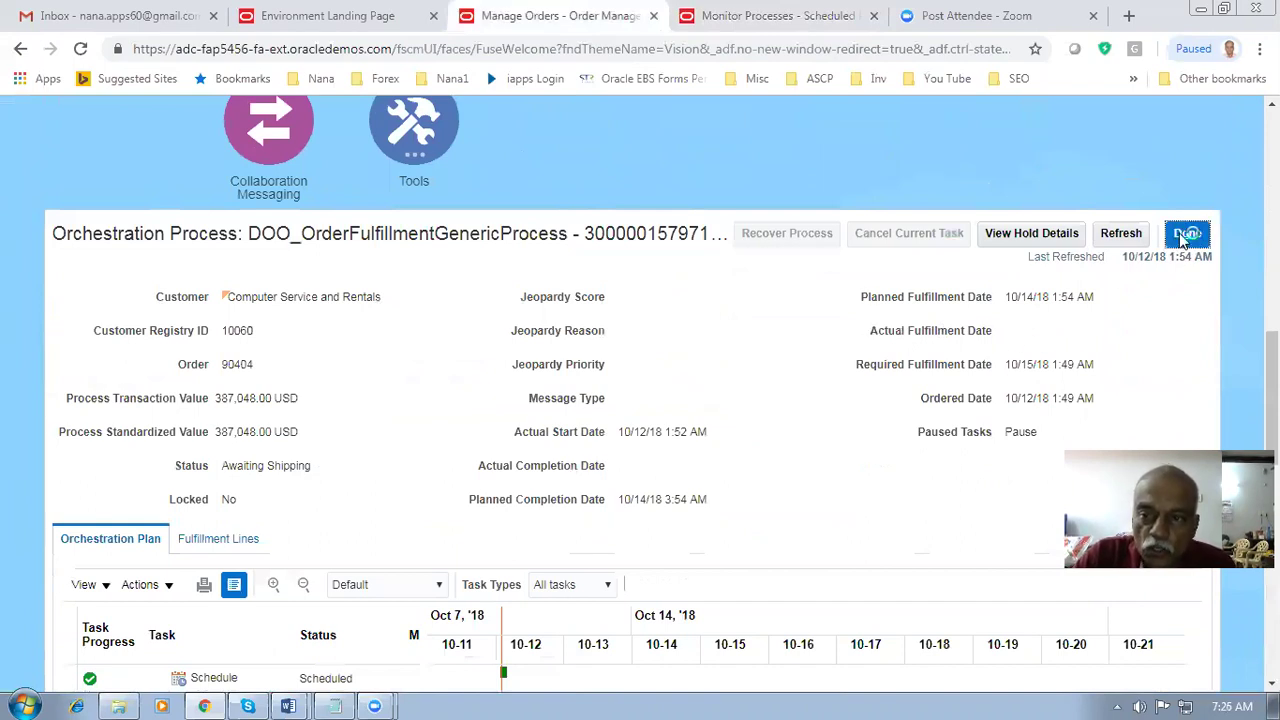
scroll(588, 343, up, 3)
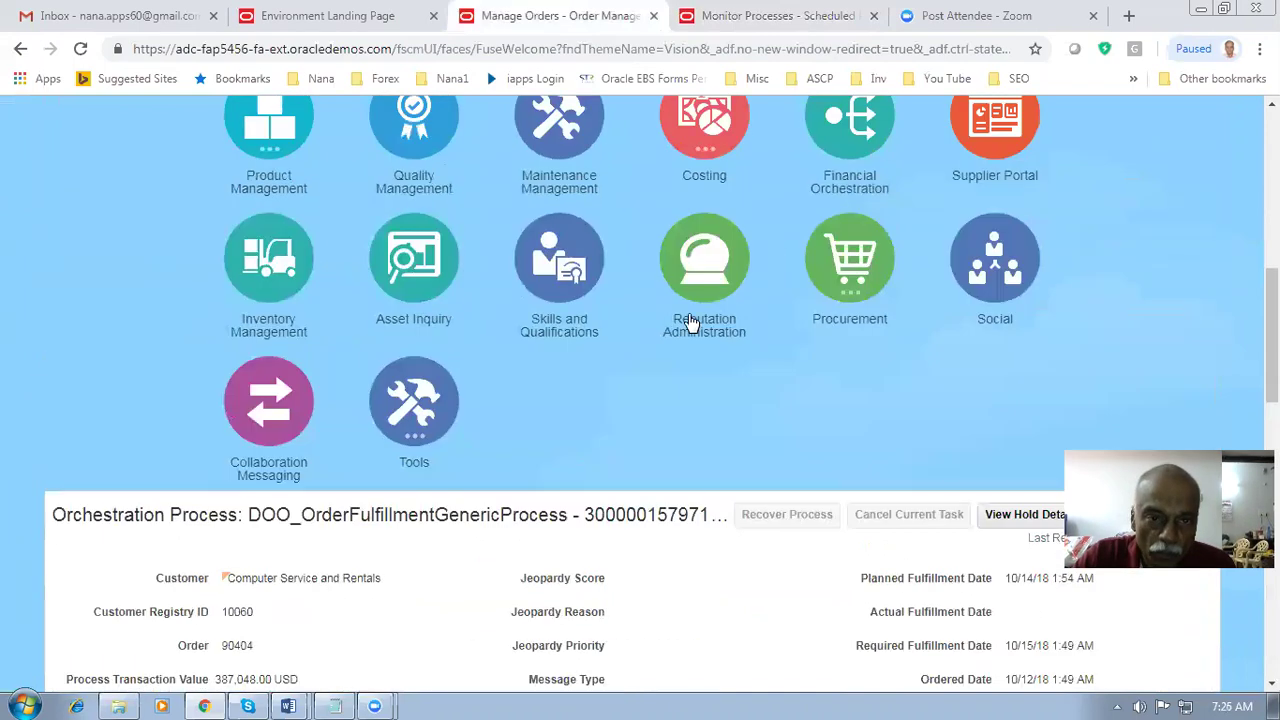
scroll(586, 343, up, 4)
scroll(586, 343, up, 5)
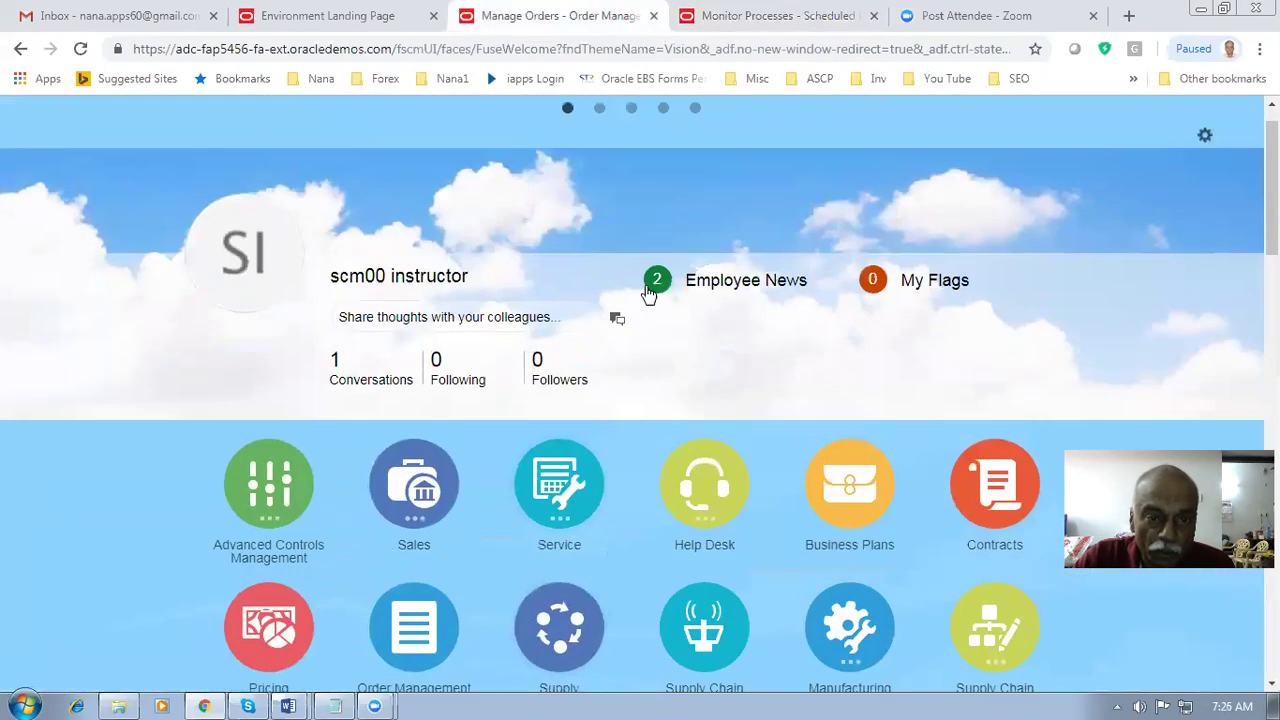
click(700, 117)
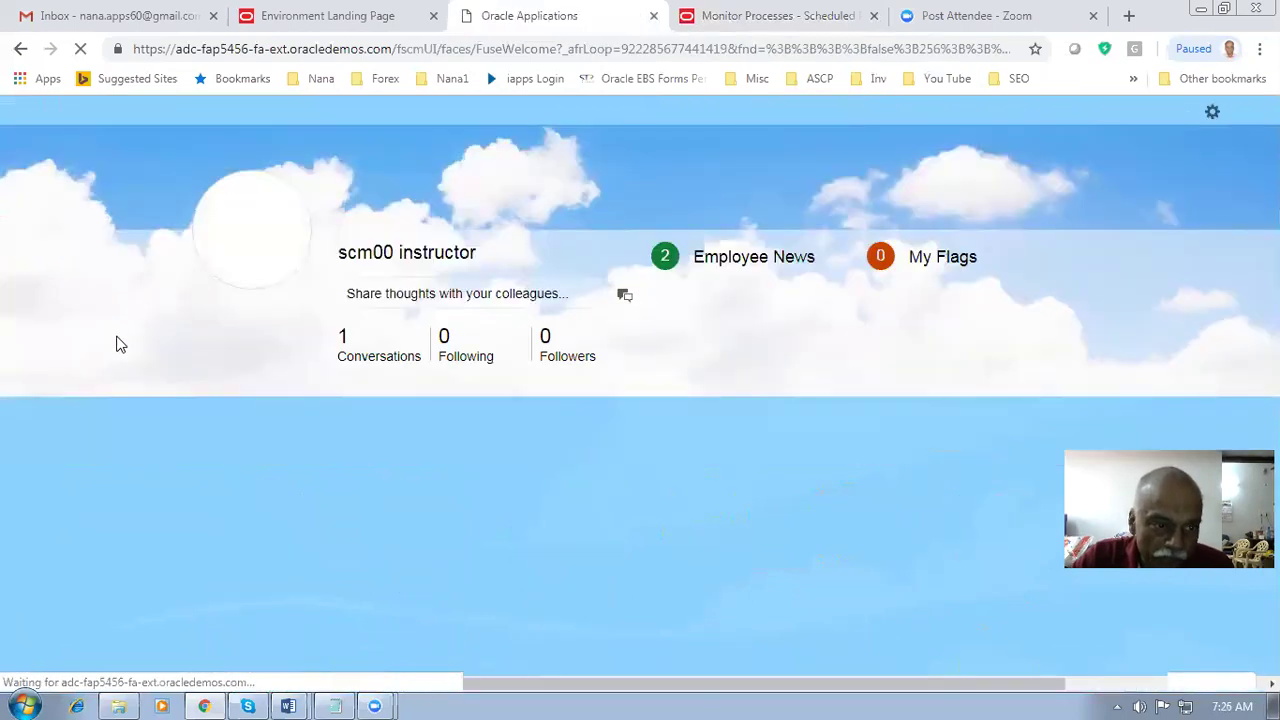
scroll(300, 420, down, 2)
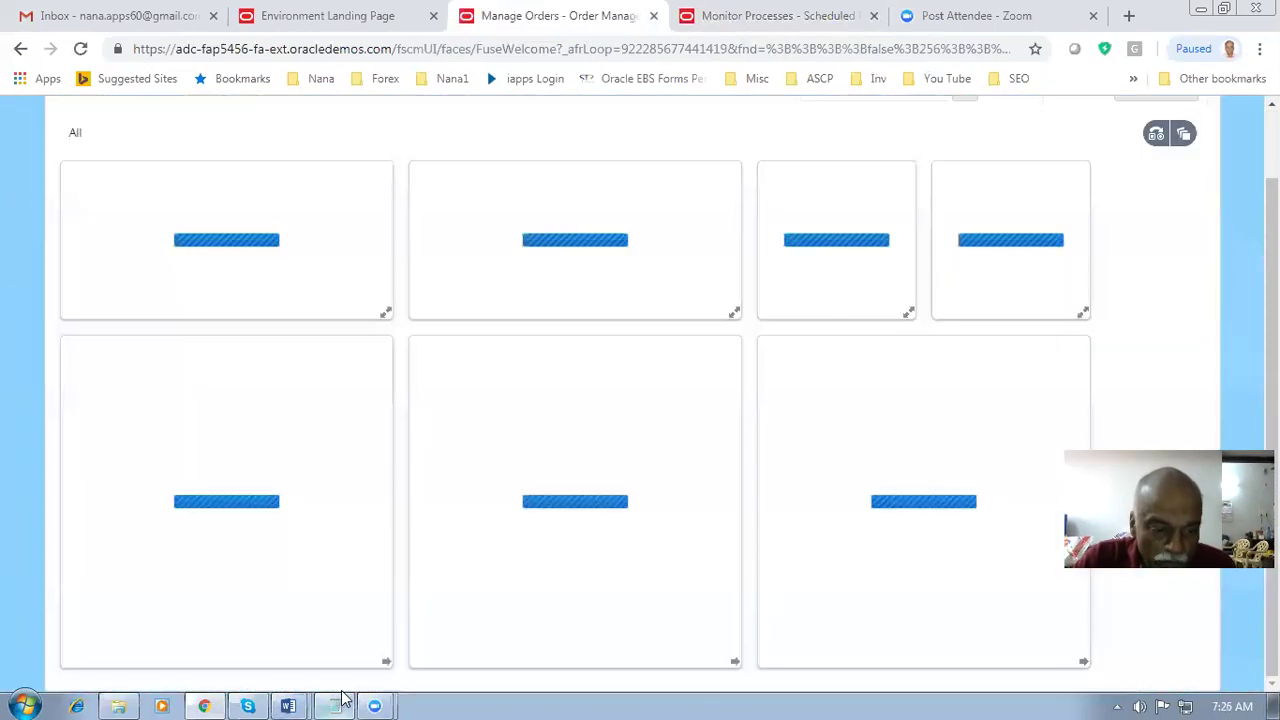
- Look up order 90404 from the Order Management overview
click(335, 706)
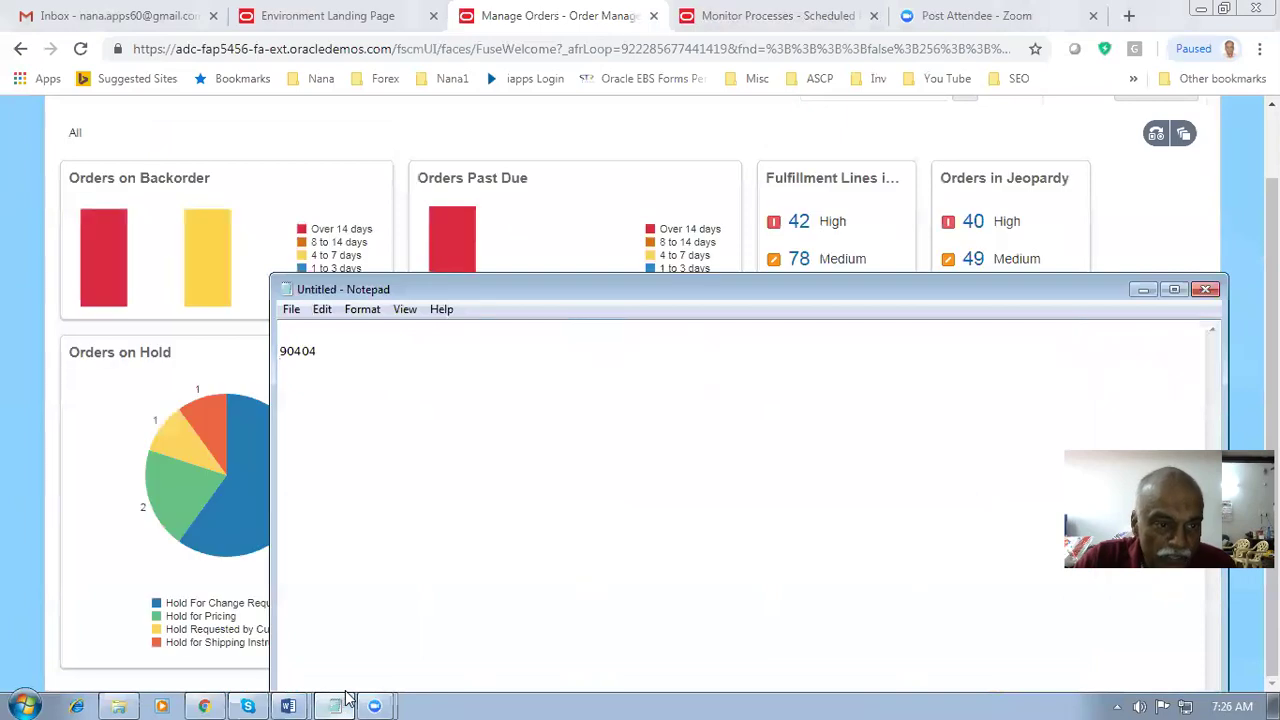
click(86, 602)
scroll(970, 215, up, 2)
click(901, 167)
text(90404)
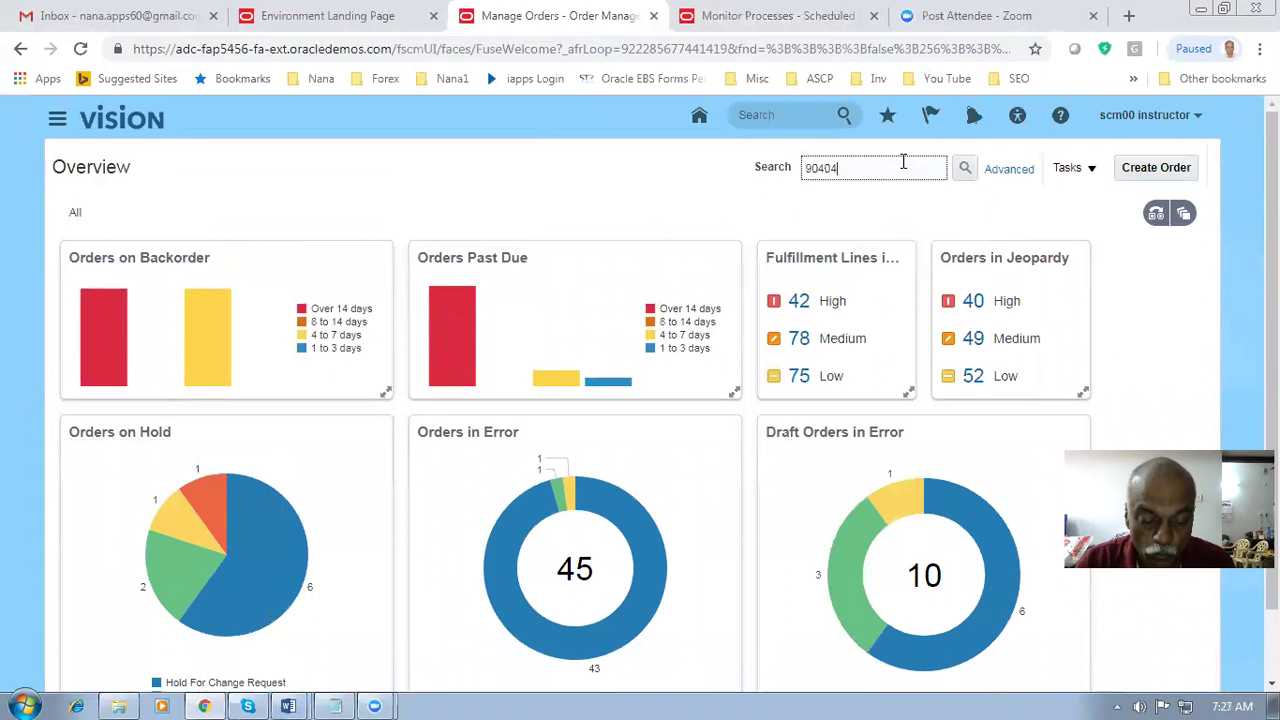
key(Return)
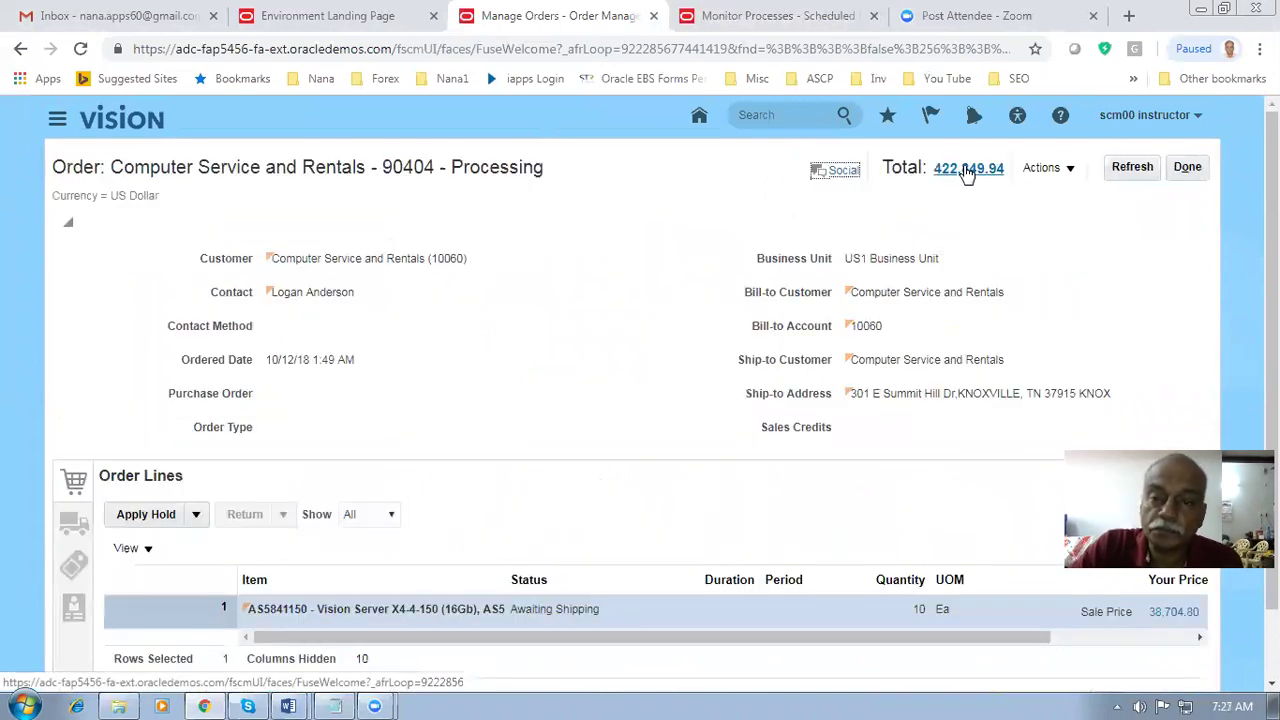
- Switch order 90404 to the fulfillment view and bring fulfillment line 1-1 into view
click(1041, 169)
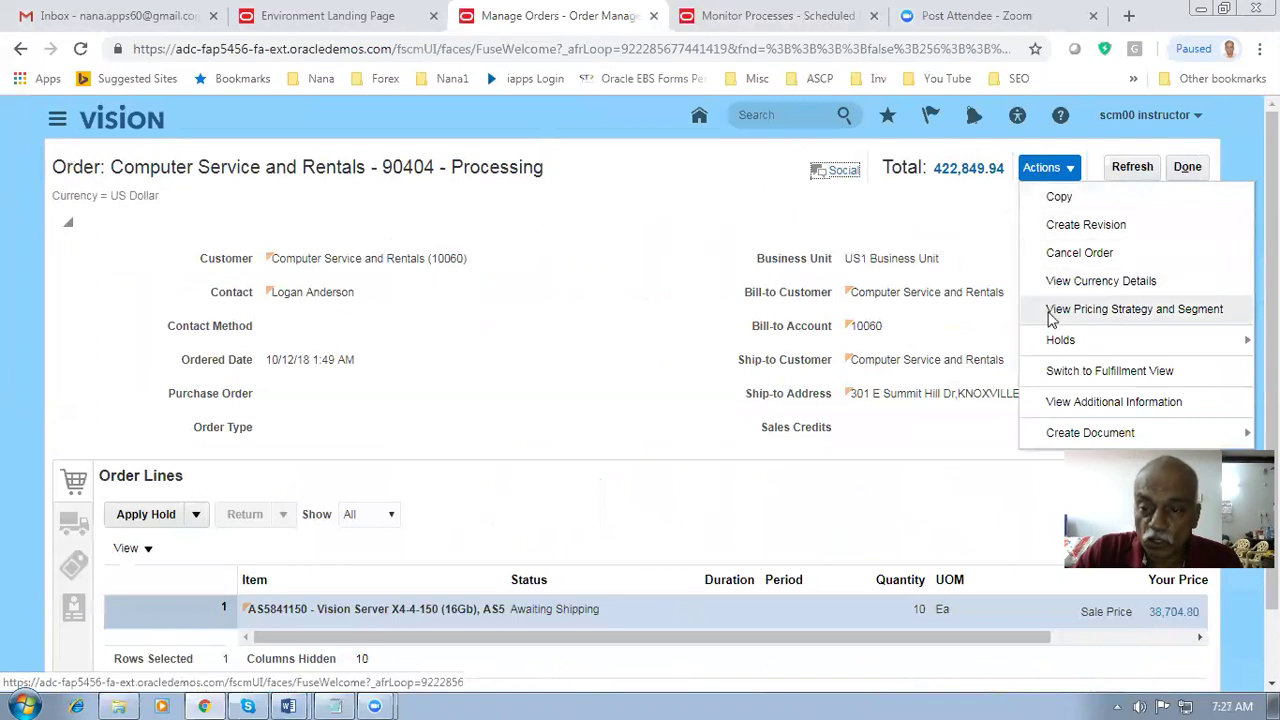
click(1050, 369)
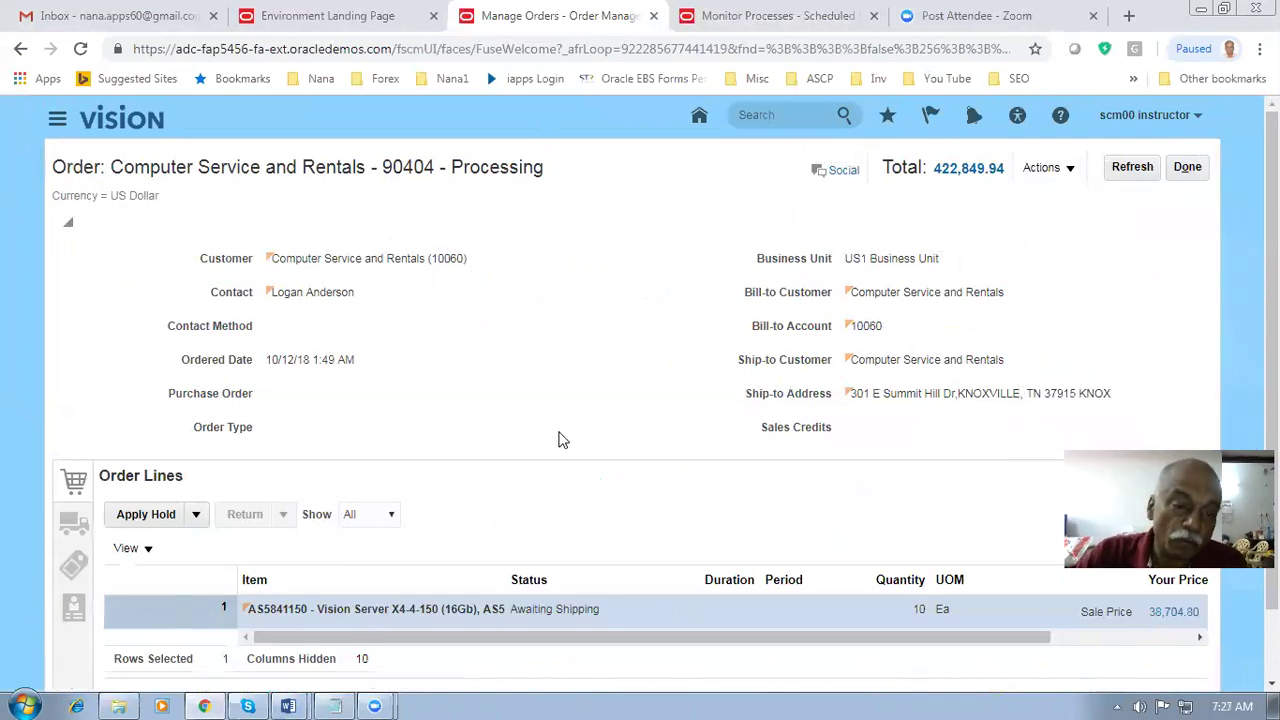
scroll(362, 497, down, 3)
drag(677, 488, 782, 490)
click(787, 466)
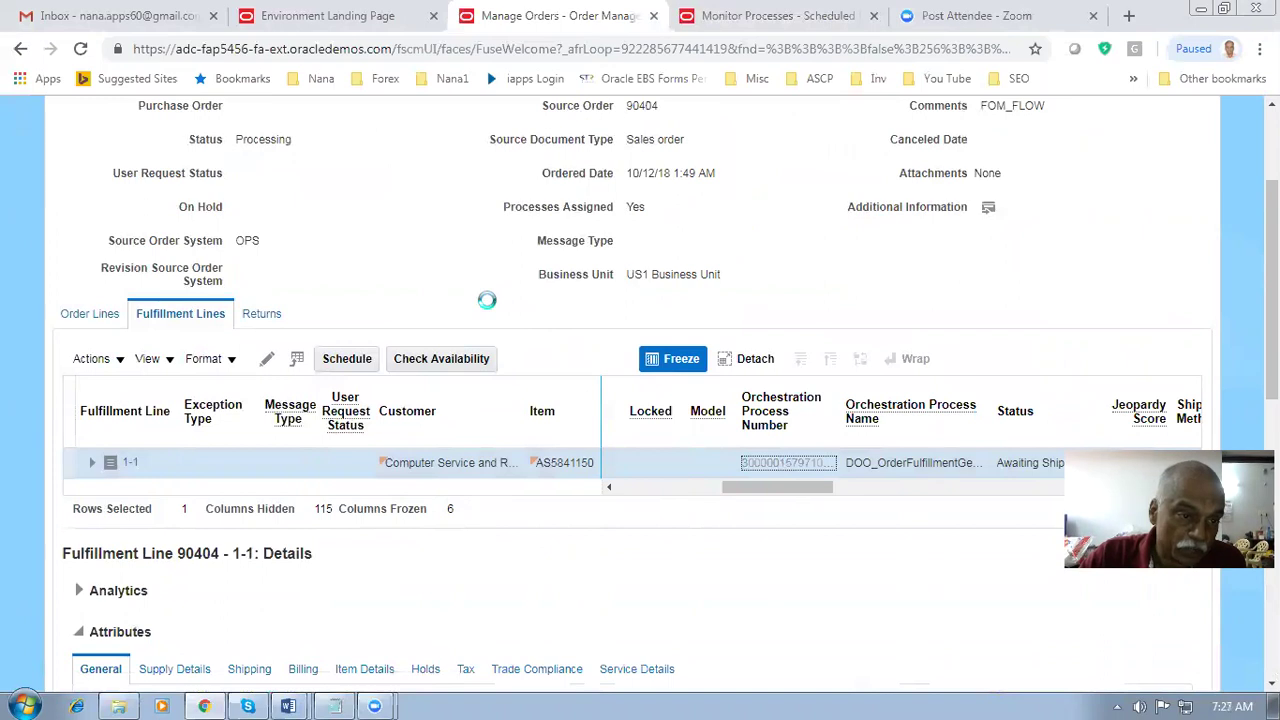
- Show line 1-1's supply details: back-to-back supply from warehouse 051 Shenzhen, Awaiting supply
click(212, 469)
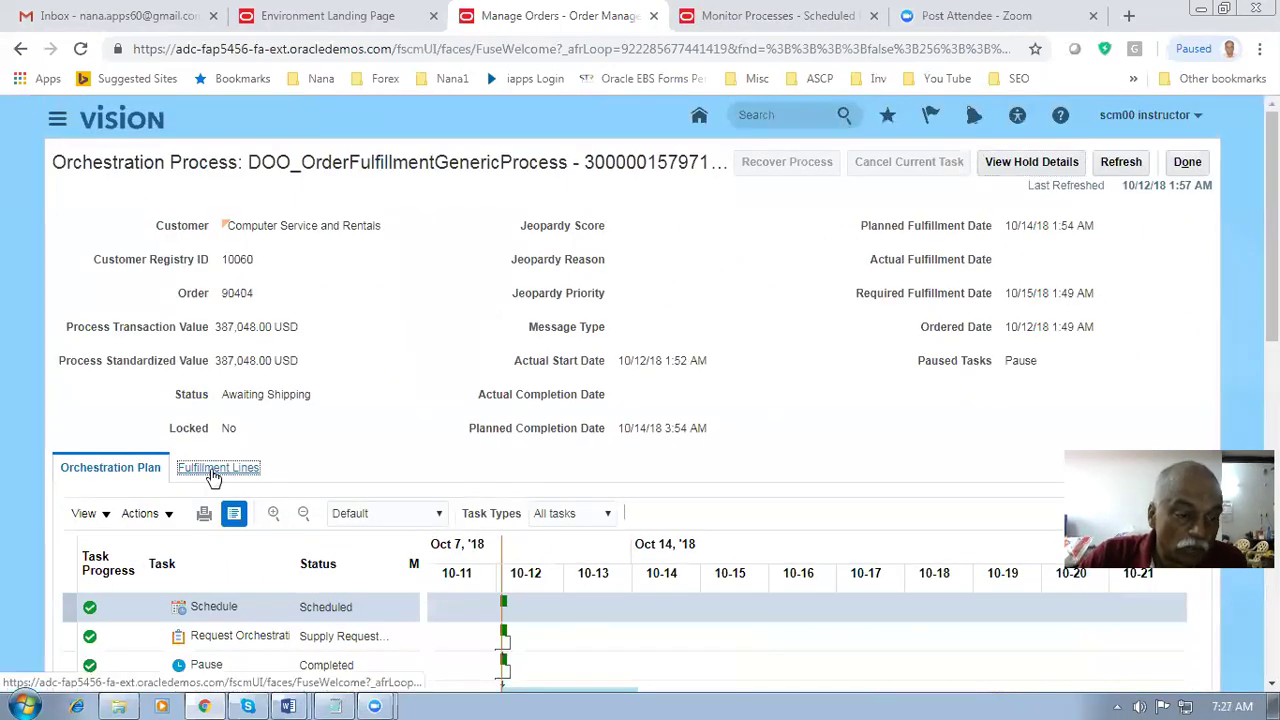
scroll(230, 490, down, 2)
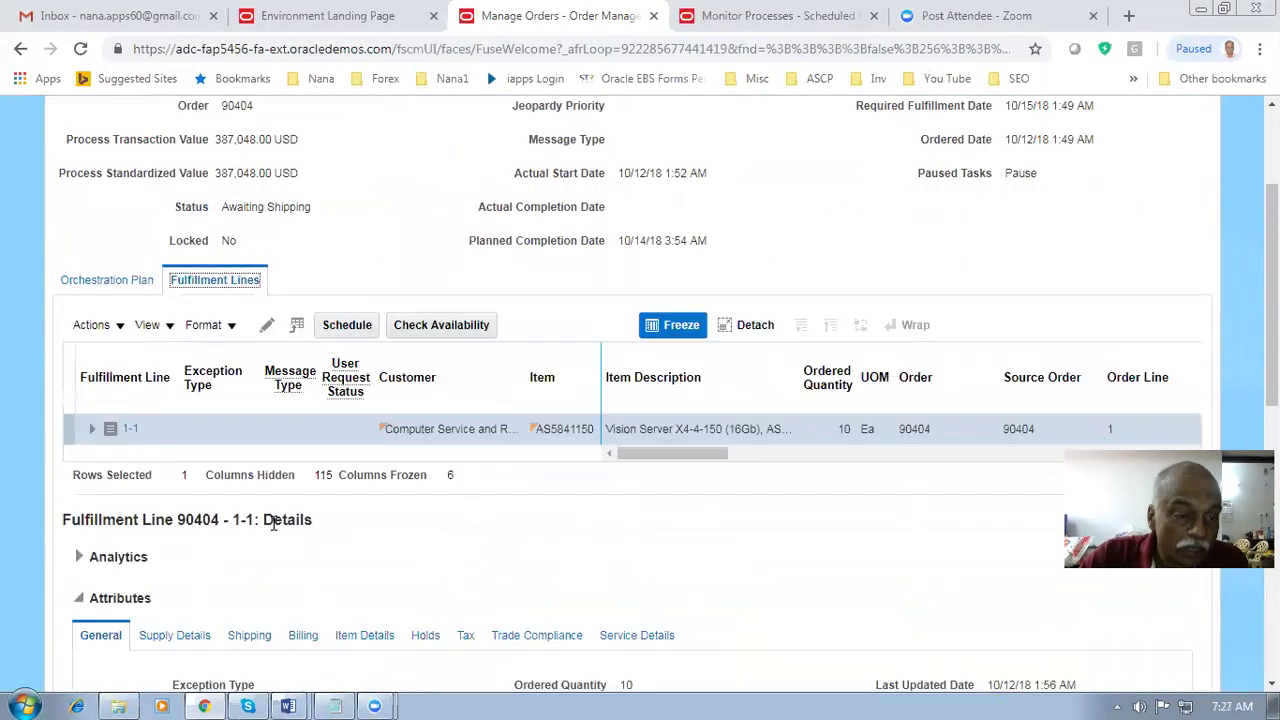
scroll(278, 512, down, 2)
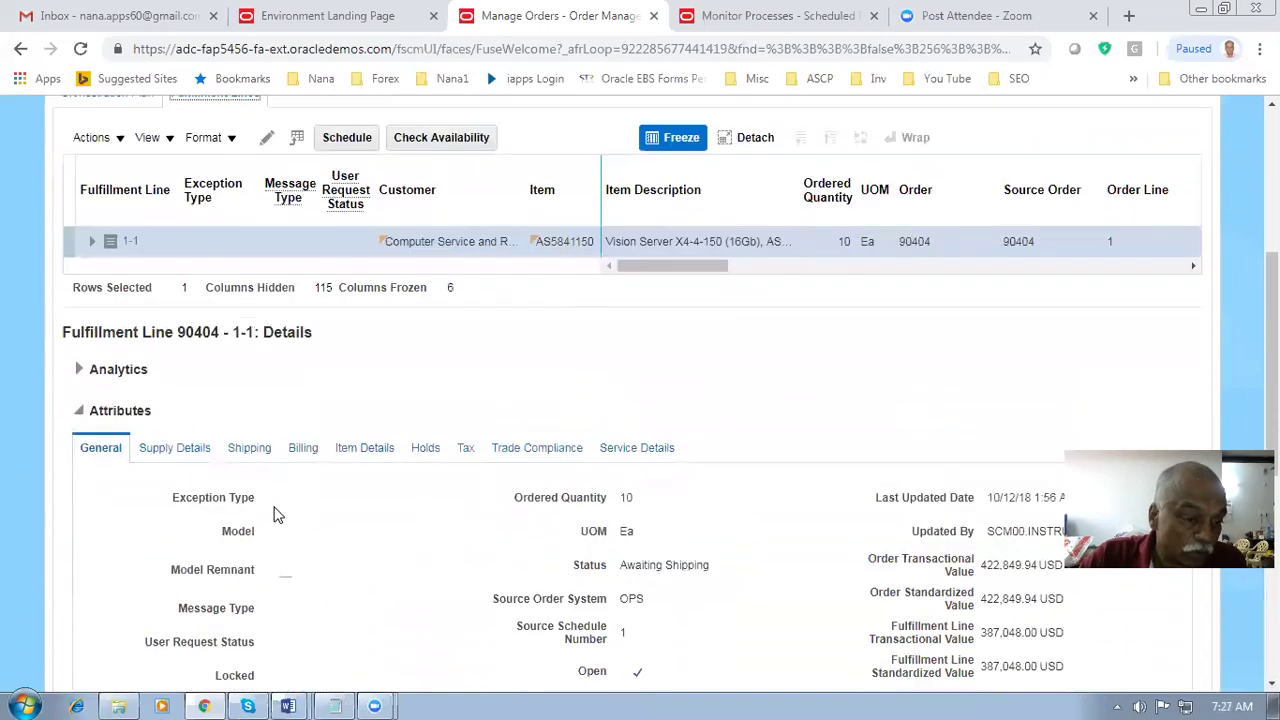
click(175, 448)
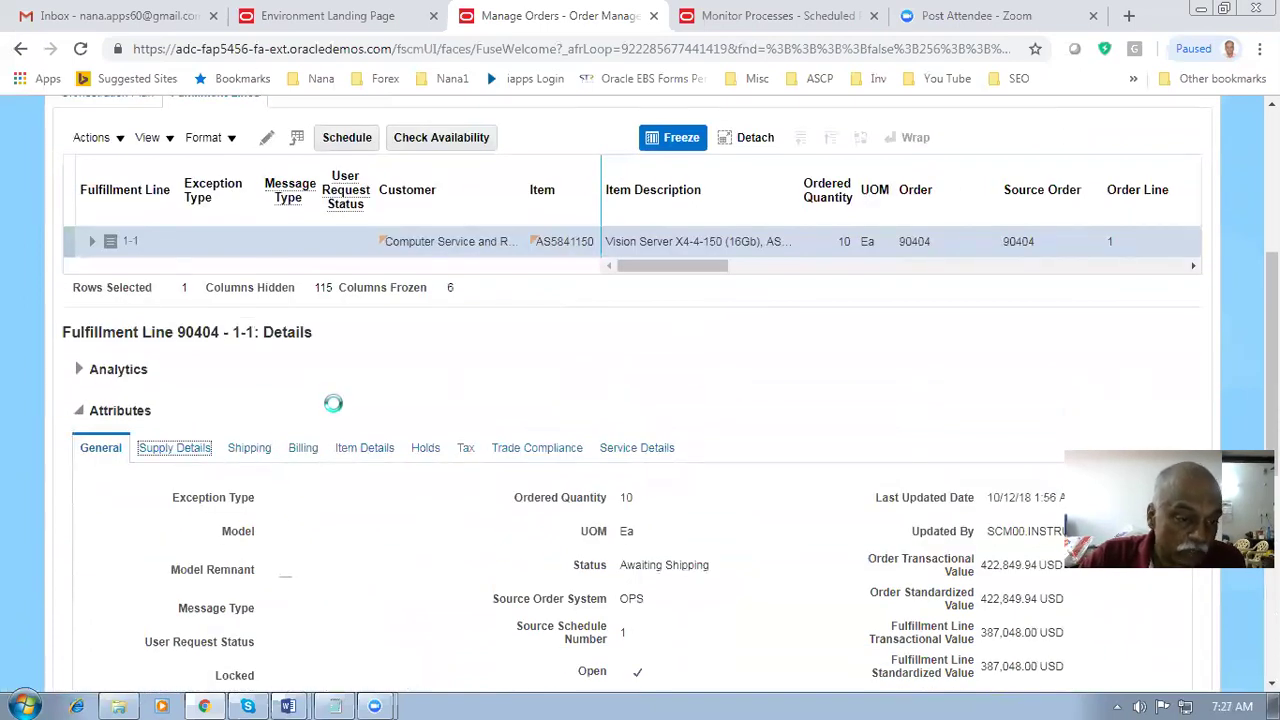
scroll(335, 412, down, 3)
scroll(373, 453, down, 1)
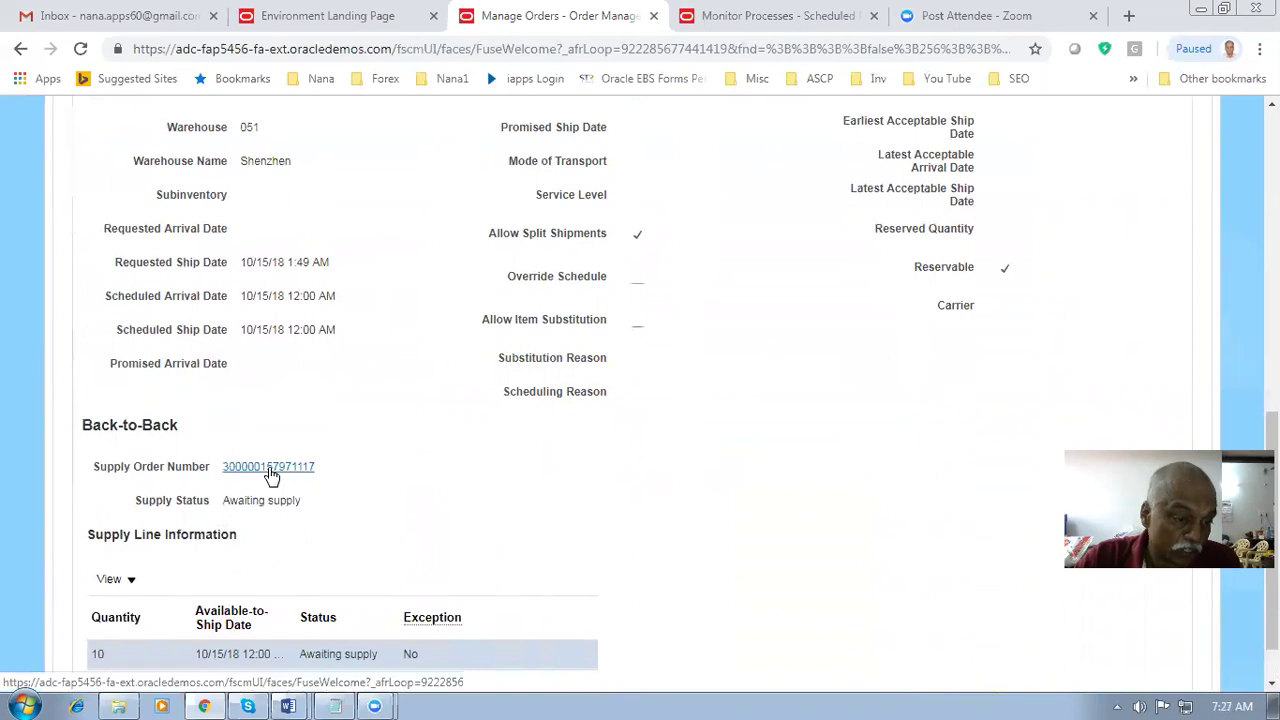
drag(229, 500, 288, 500)
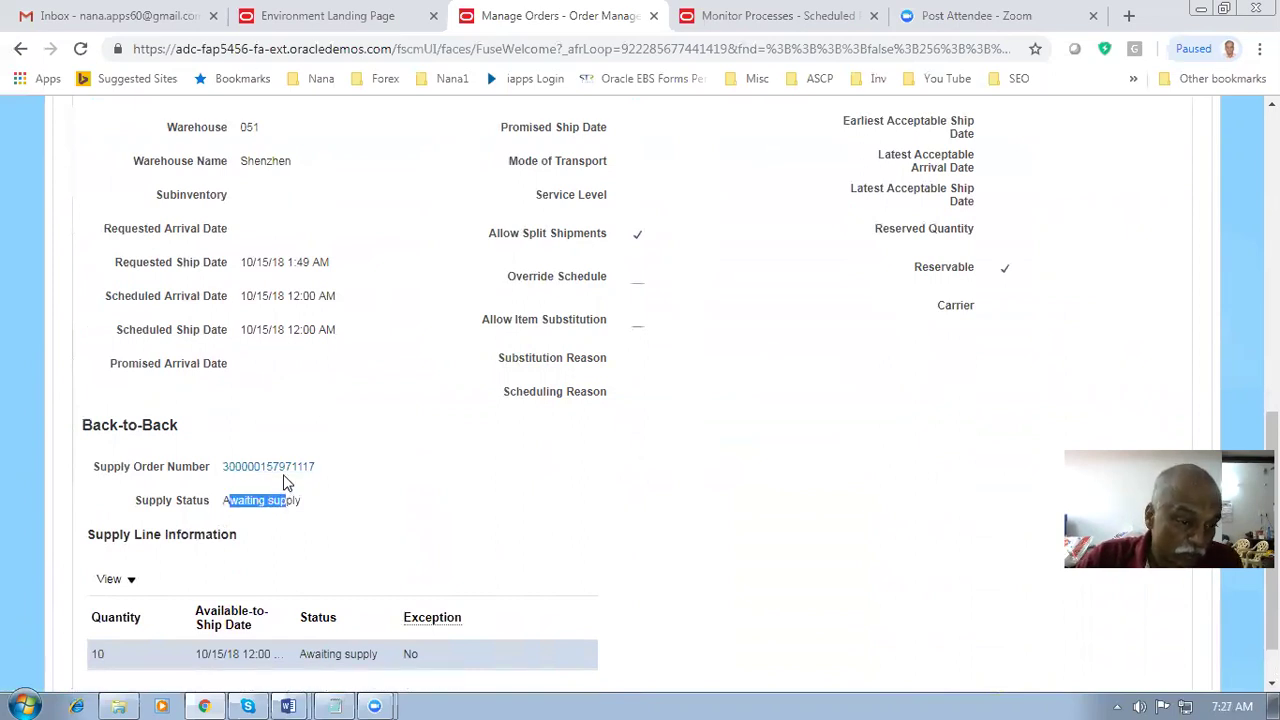
click(285, 470)
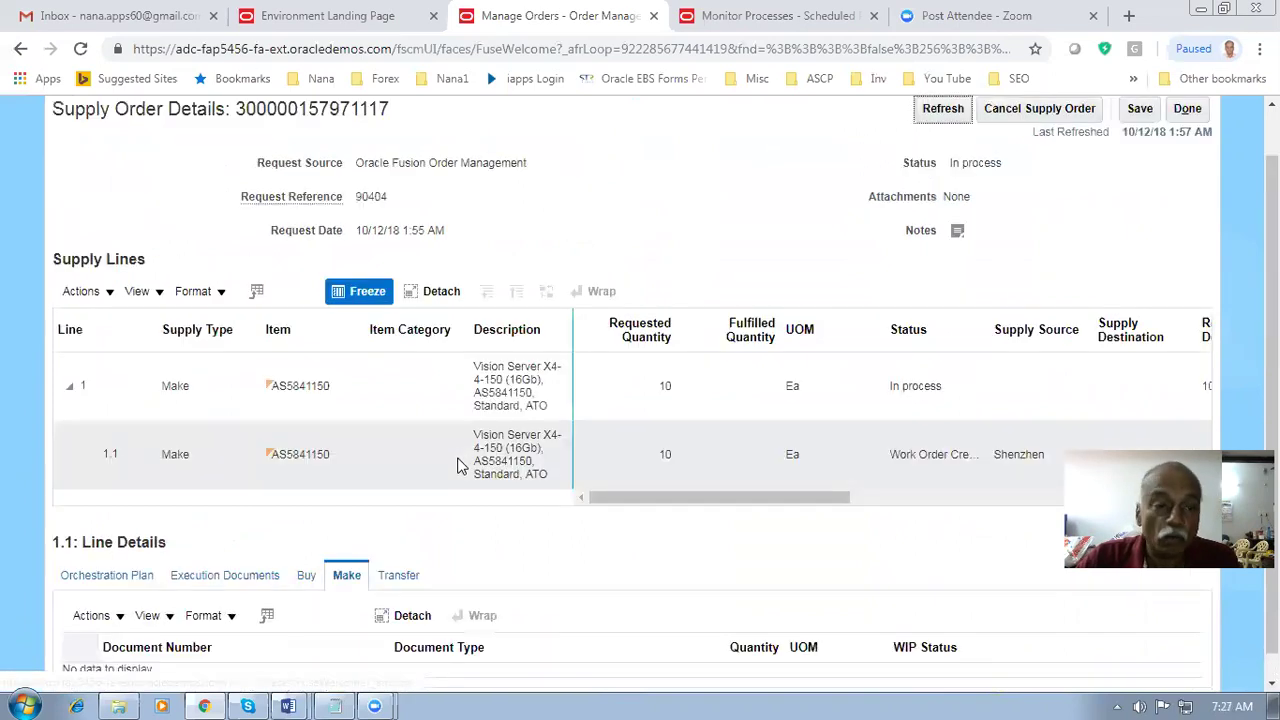
drag(96, 162, 420, 169)
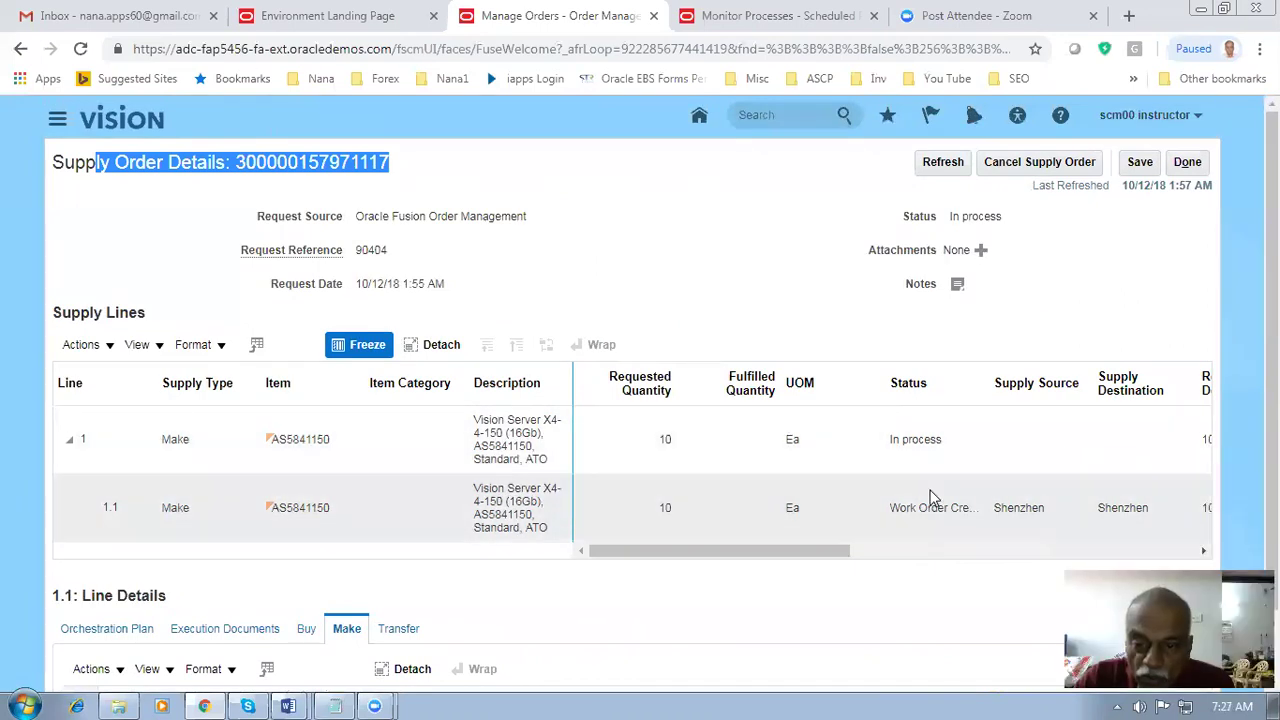
mouse_move(771, 557)
mouse_down()
mouse_move(880, 557)
mouse_move(770, 557)
mouse_up()
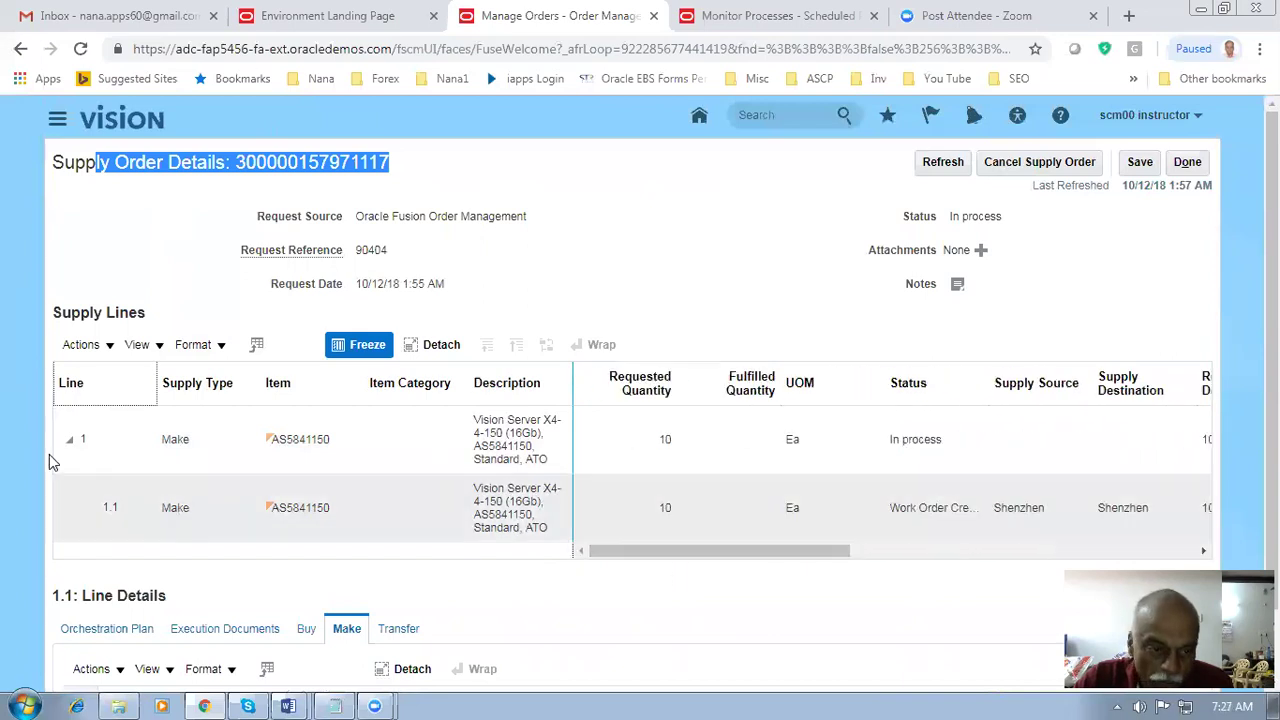
- Select supply line 1.1, check its Buy, Transfer and Make documents, and pick work order WO-051-1023
click(383, 443)
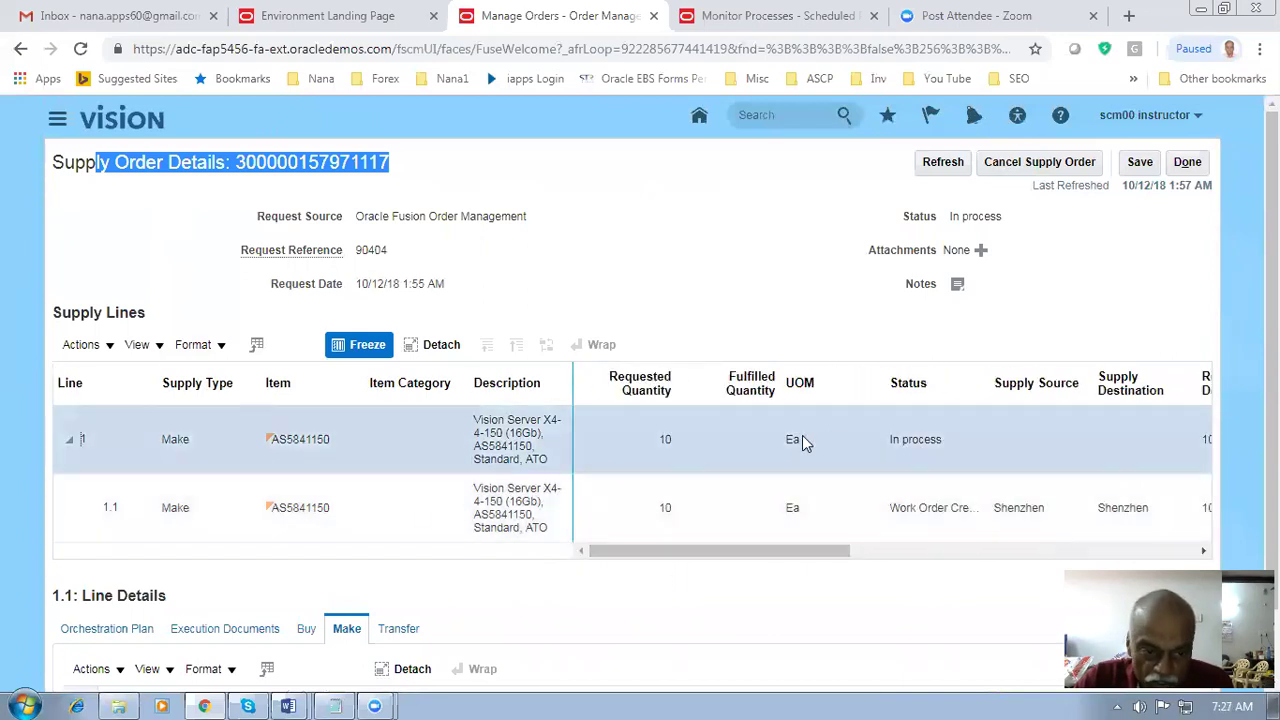
click(341, 514)
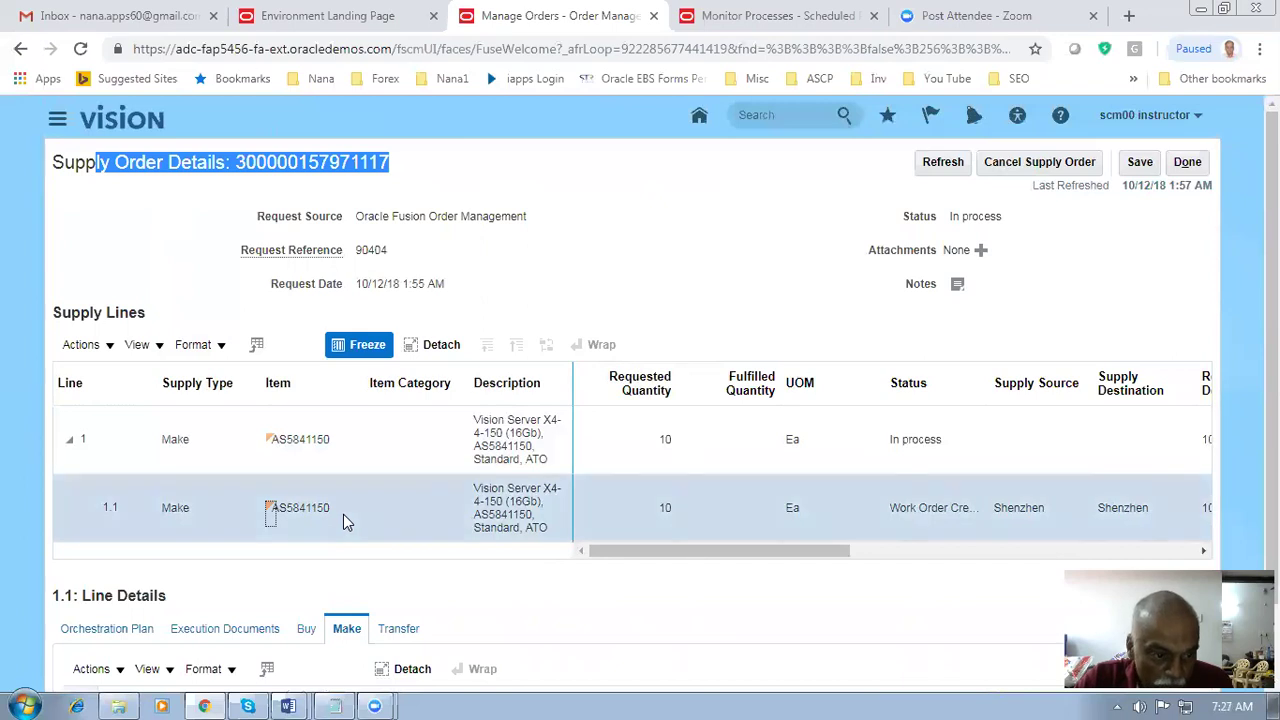
scroll(343, 514, down, 1)
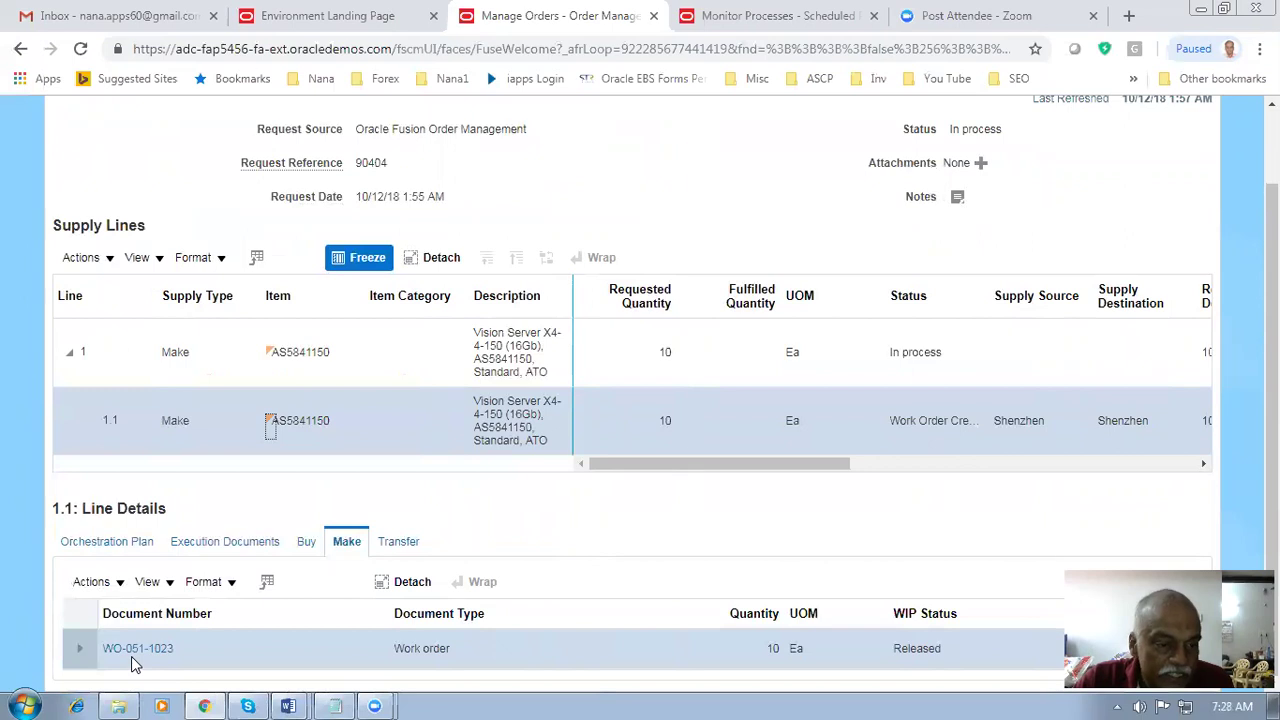
click(306, 543)
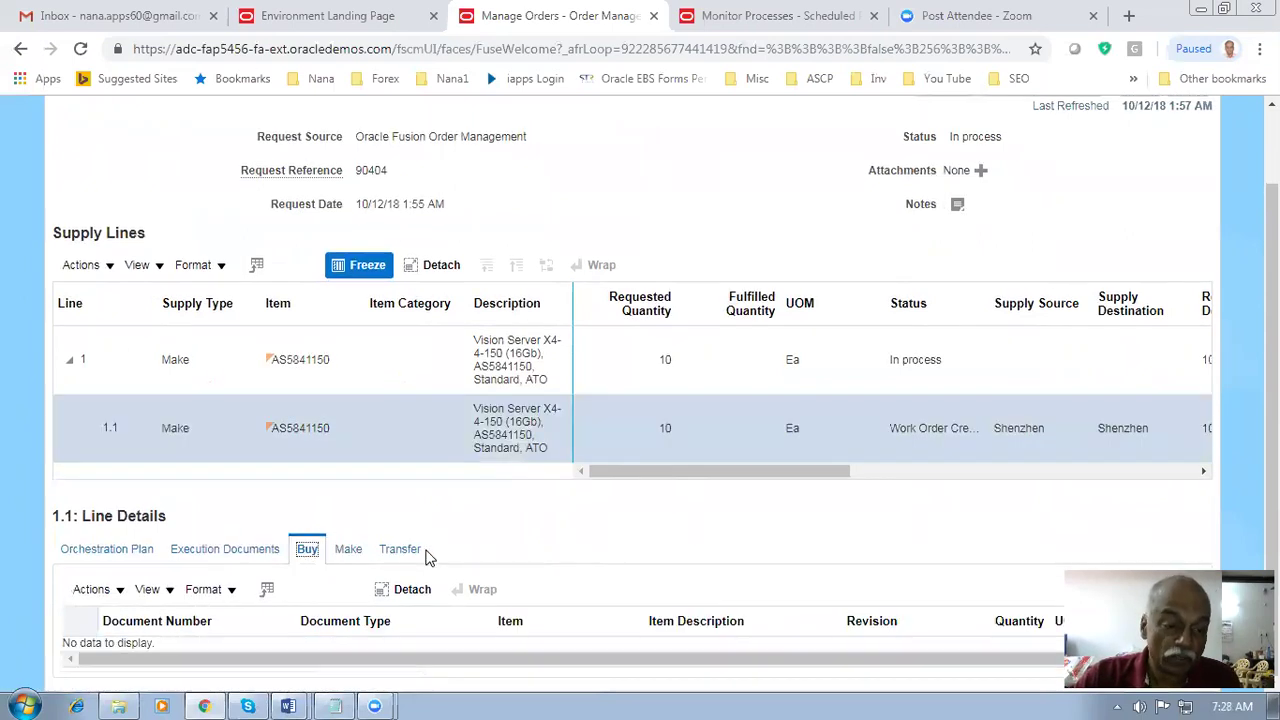
click(408, 550)
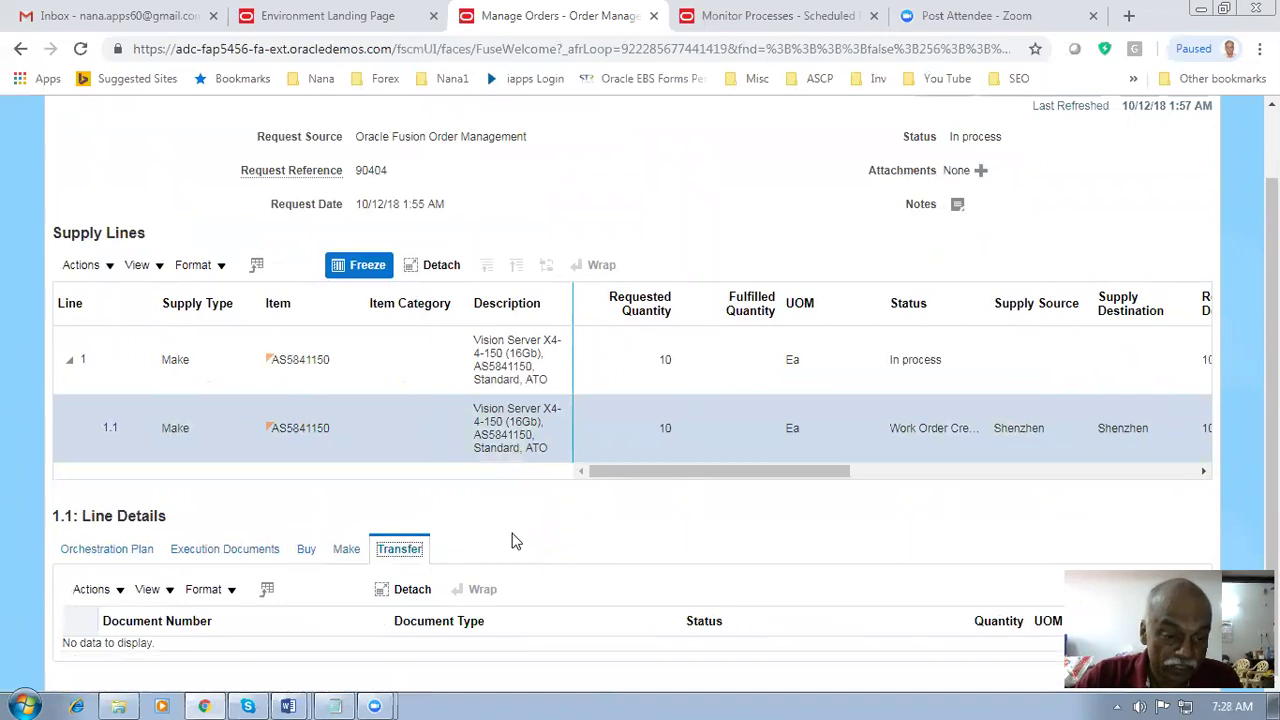
click(348, 554)
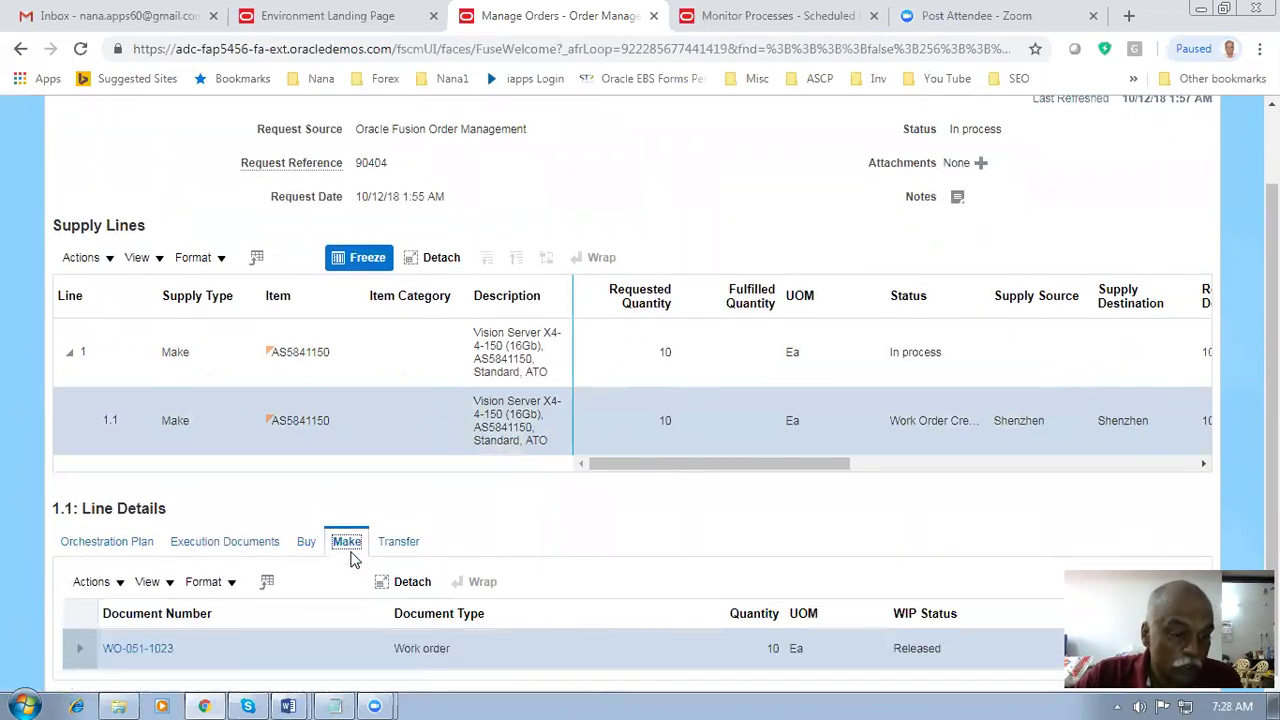
click(118, 662)
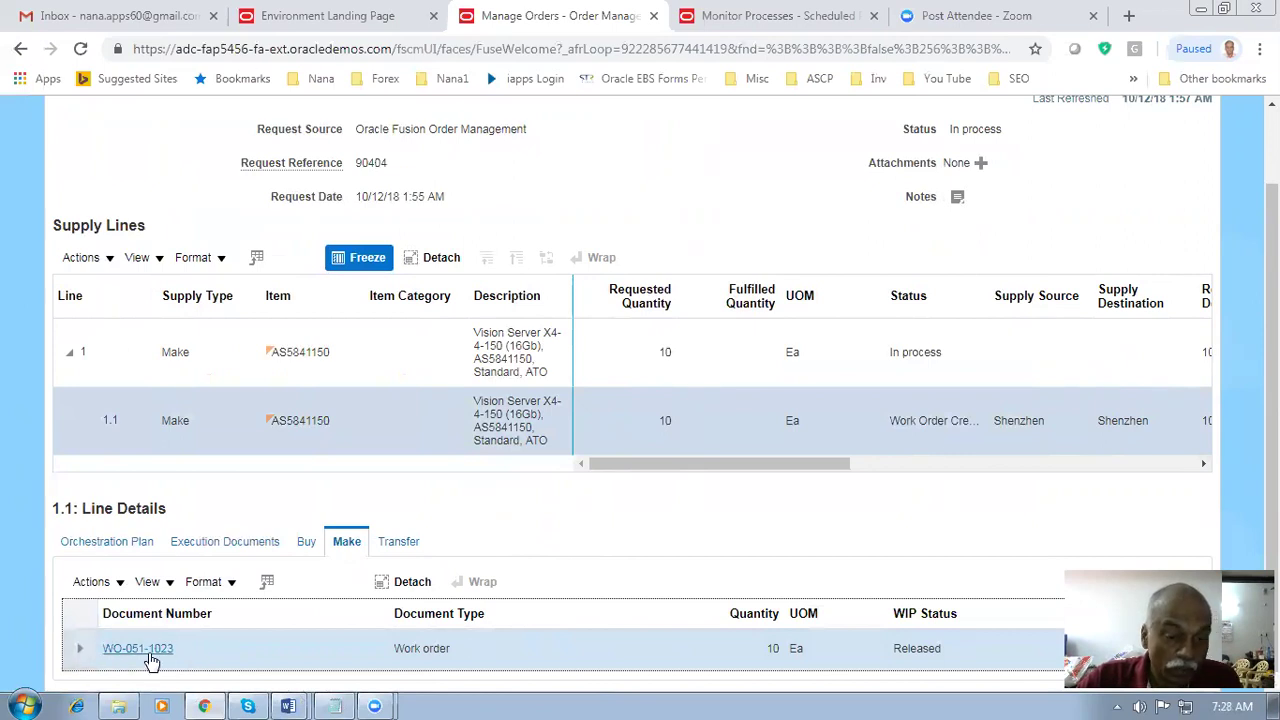
- Open WO-051-1023 and expand its Work Definition, Item Structure, Details and Completion Information sections
click(150, 649)
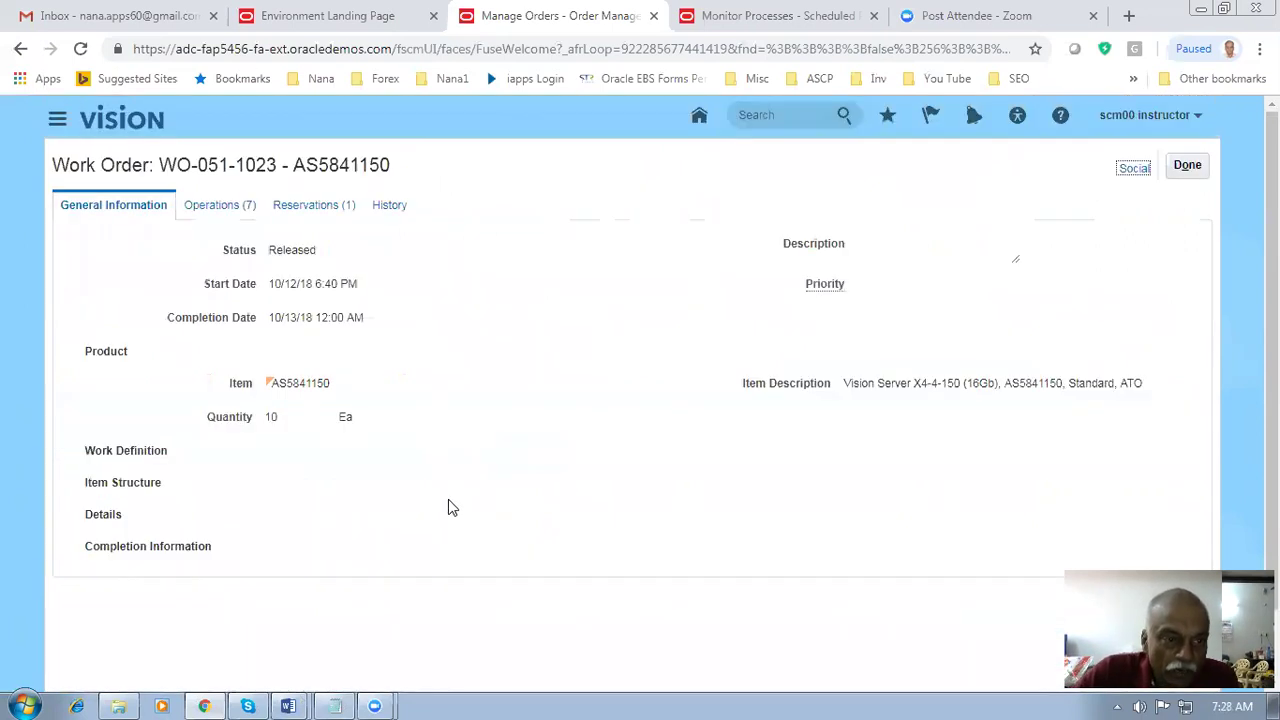
click(75, 452)
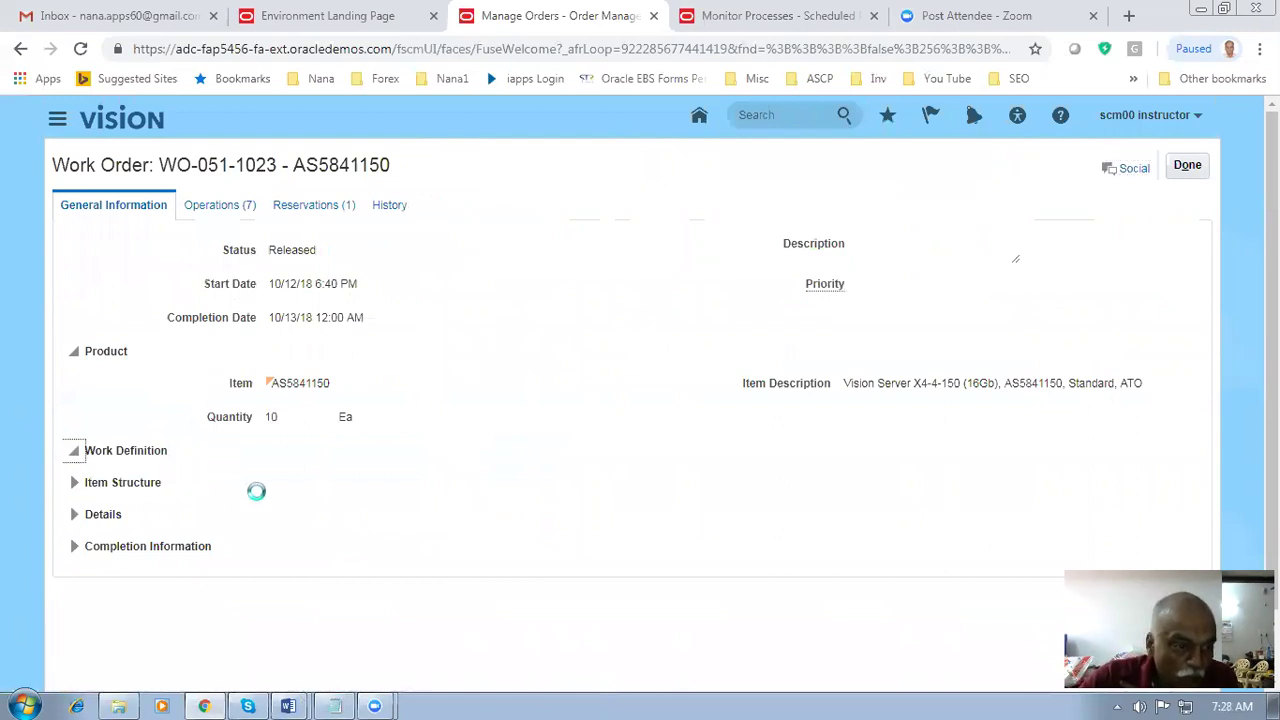
scroll(262, 503, down, 2)
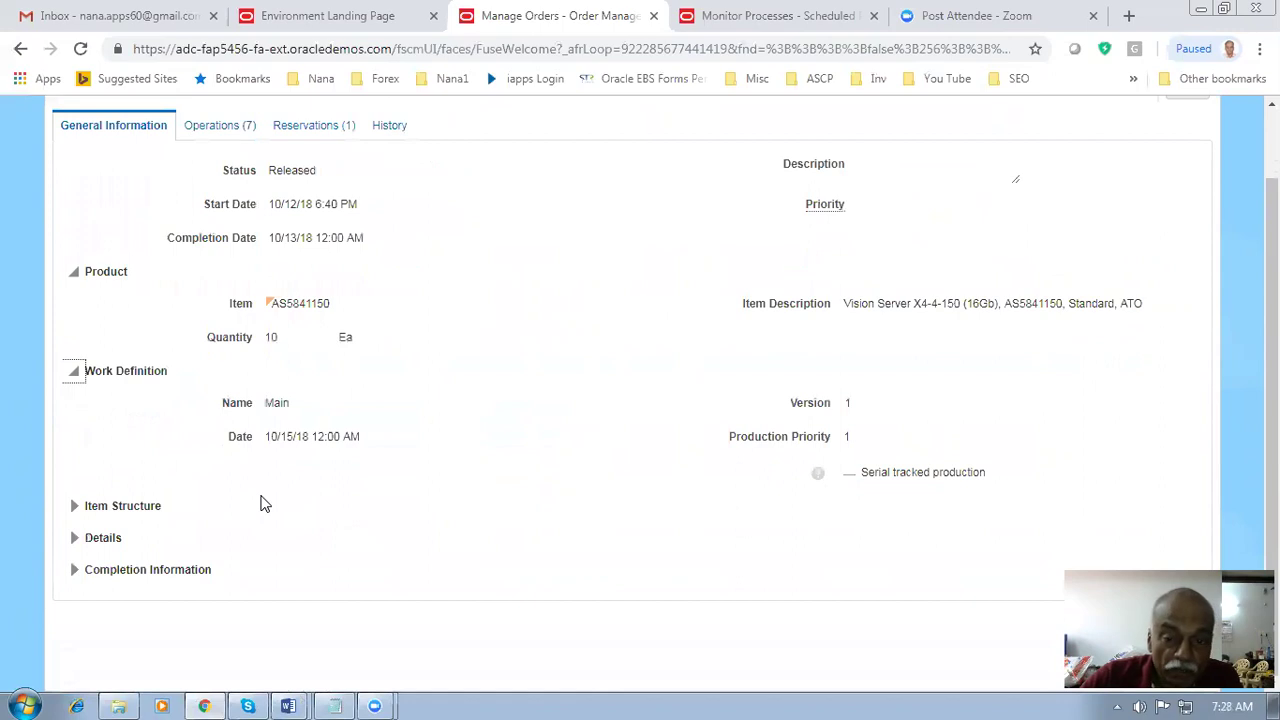
click(76, 507)
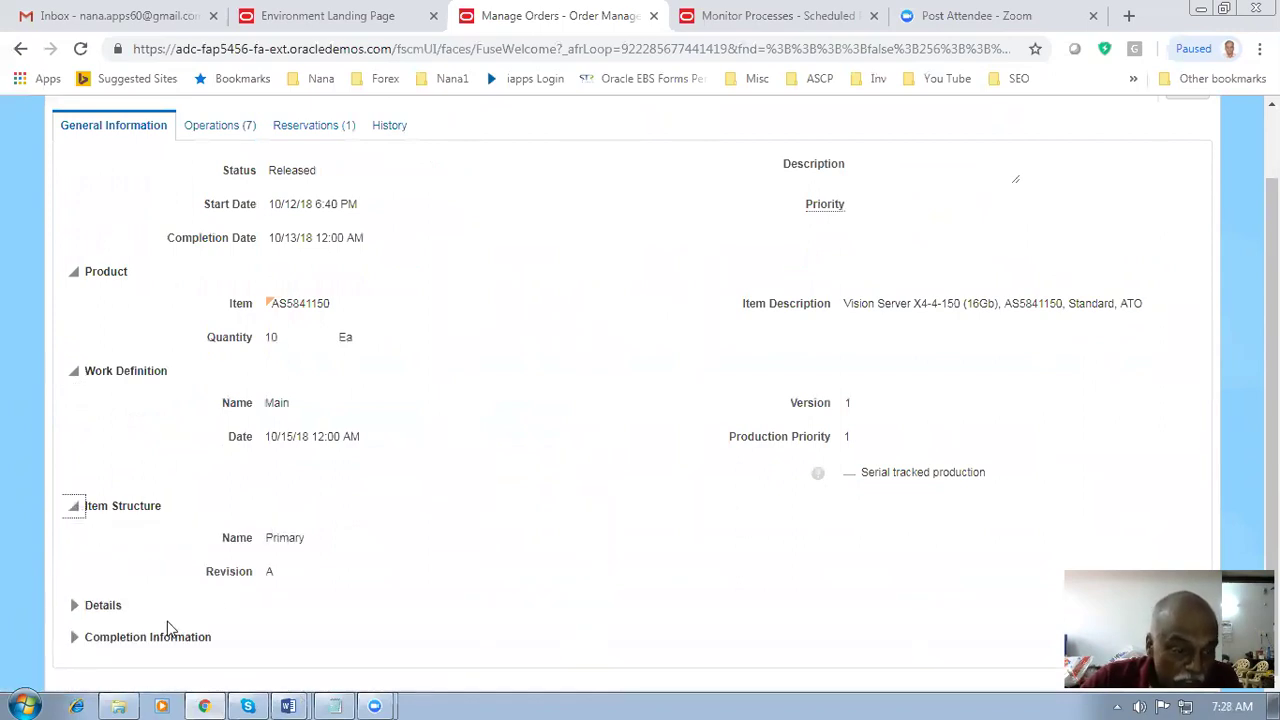
click(74, 605)
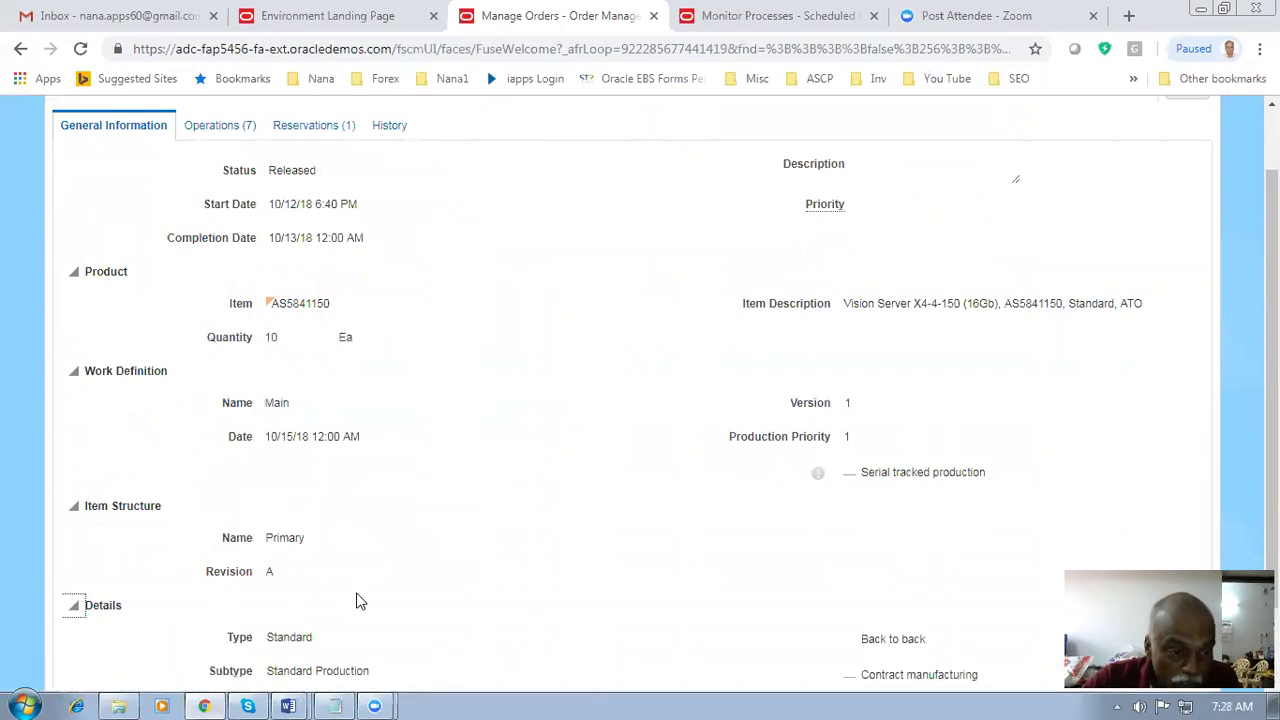
scroll(357, 596, down, 2)
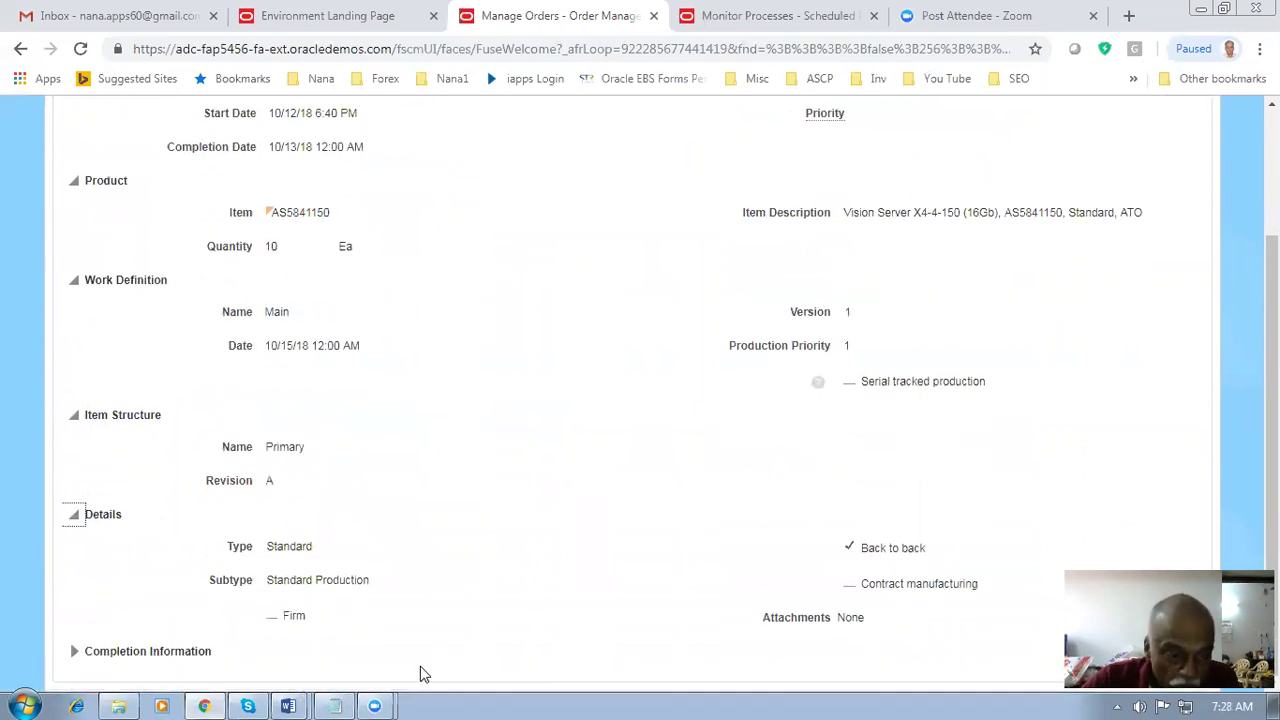
click(75, 651)
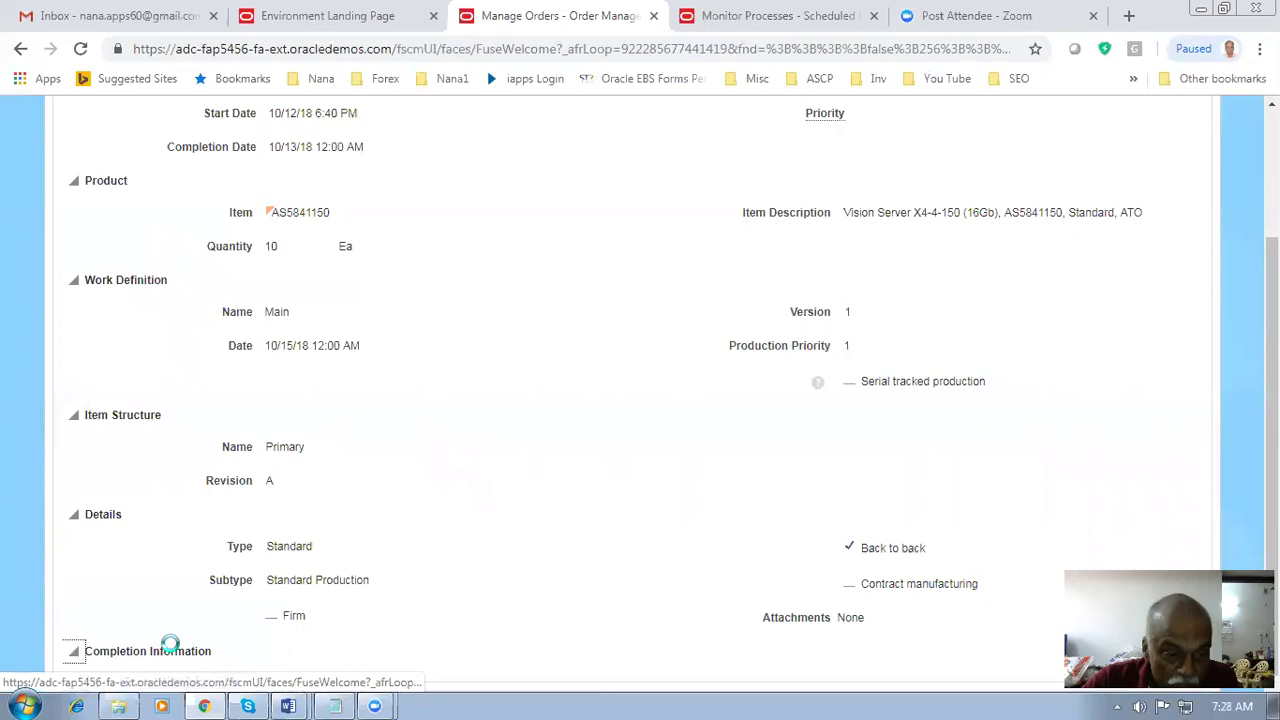
scroll(434, 643, down, 2)
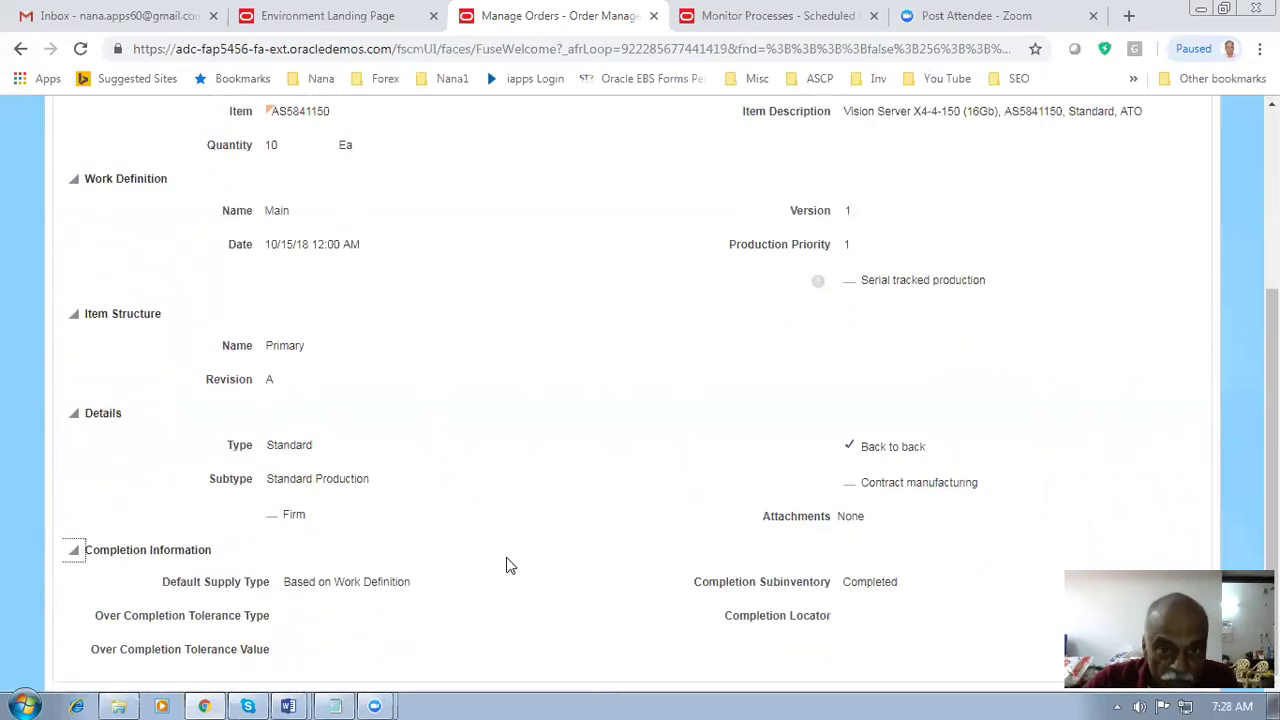
scroll(506, 565, up, 5)
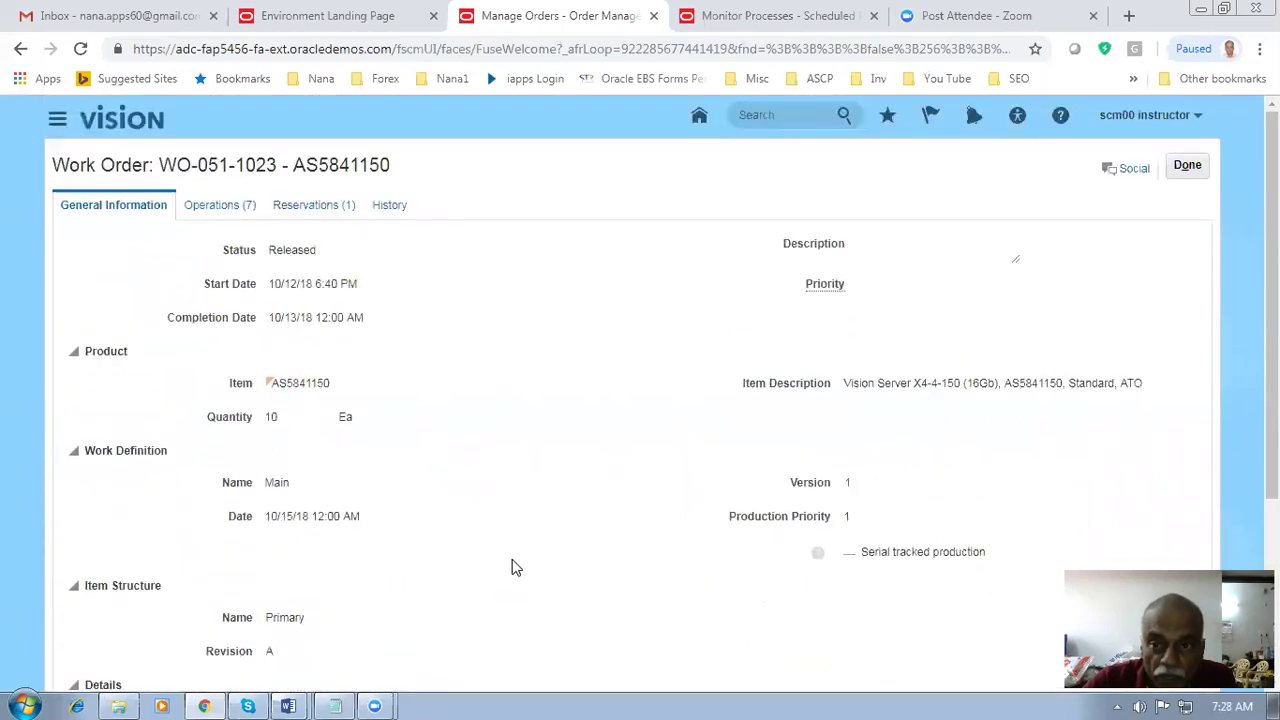
click(220, 206)
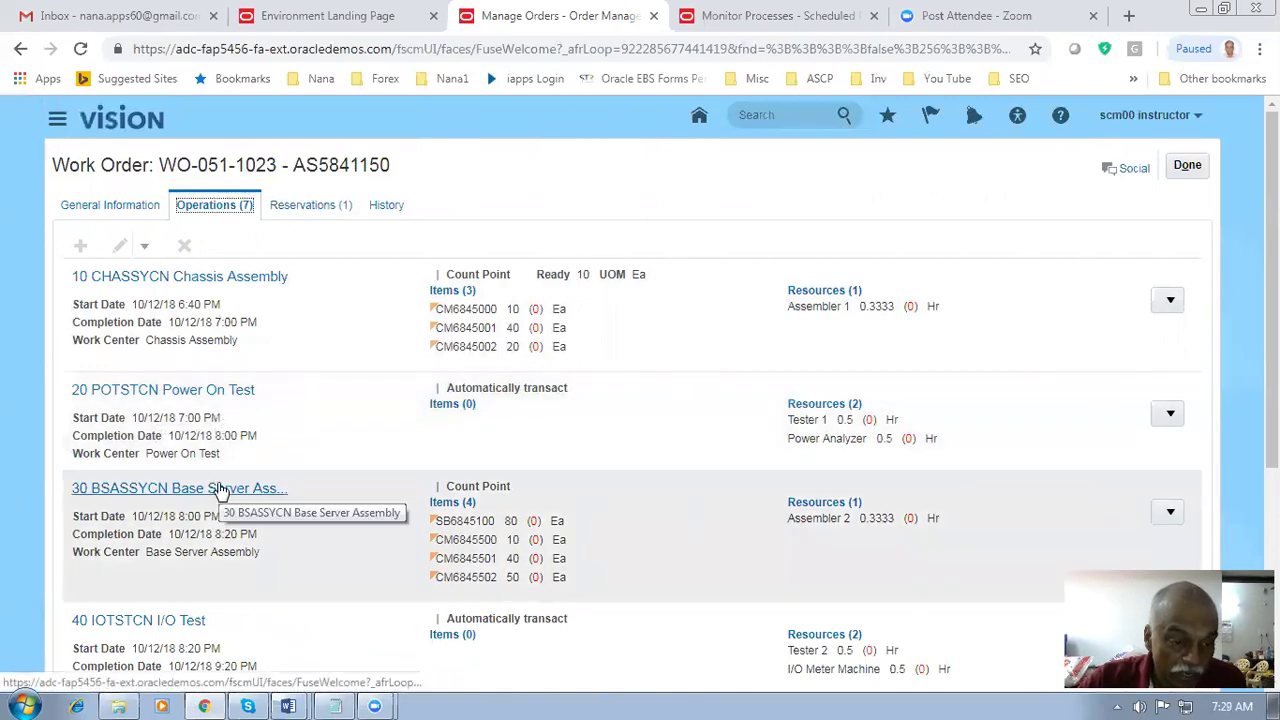
- Scroll the seven operations, check the 10 Ea reservation for order 90404, then return to Operations
scroll(220, 490, down, 2)
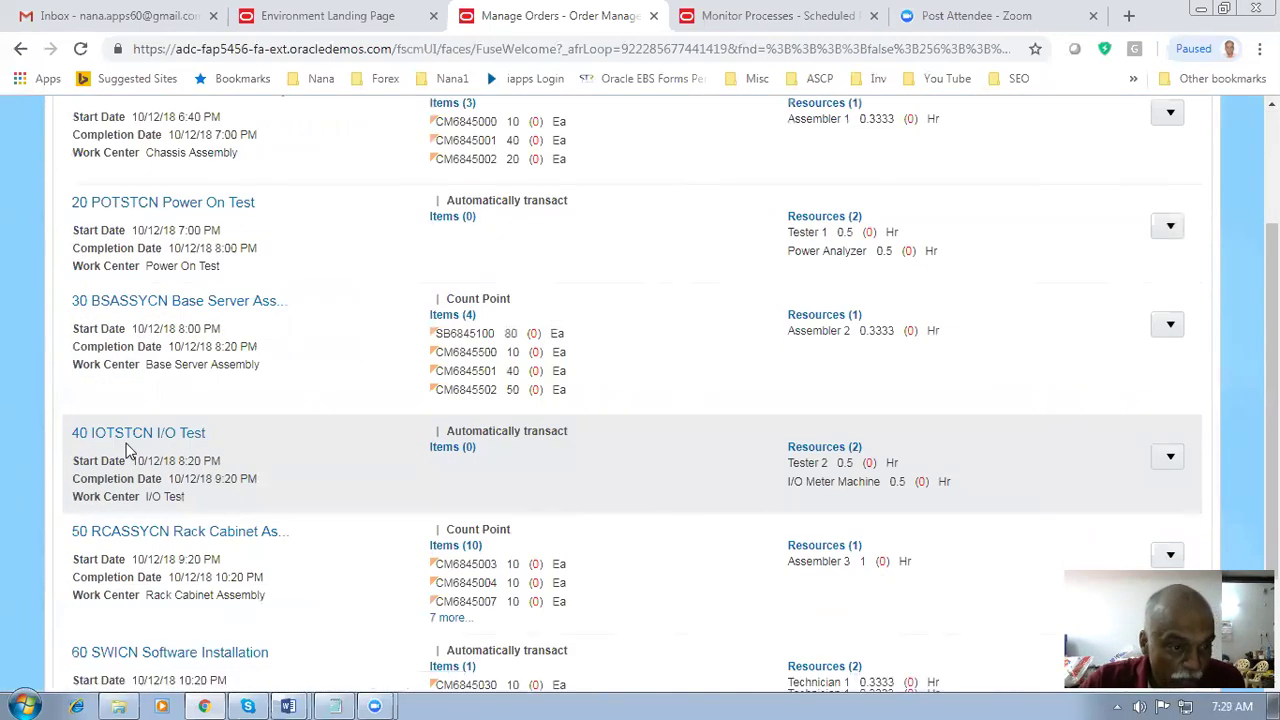
scroll(140, 540, down, 2)
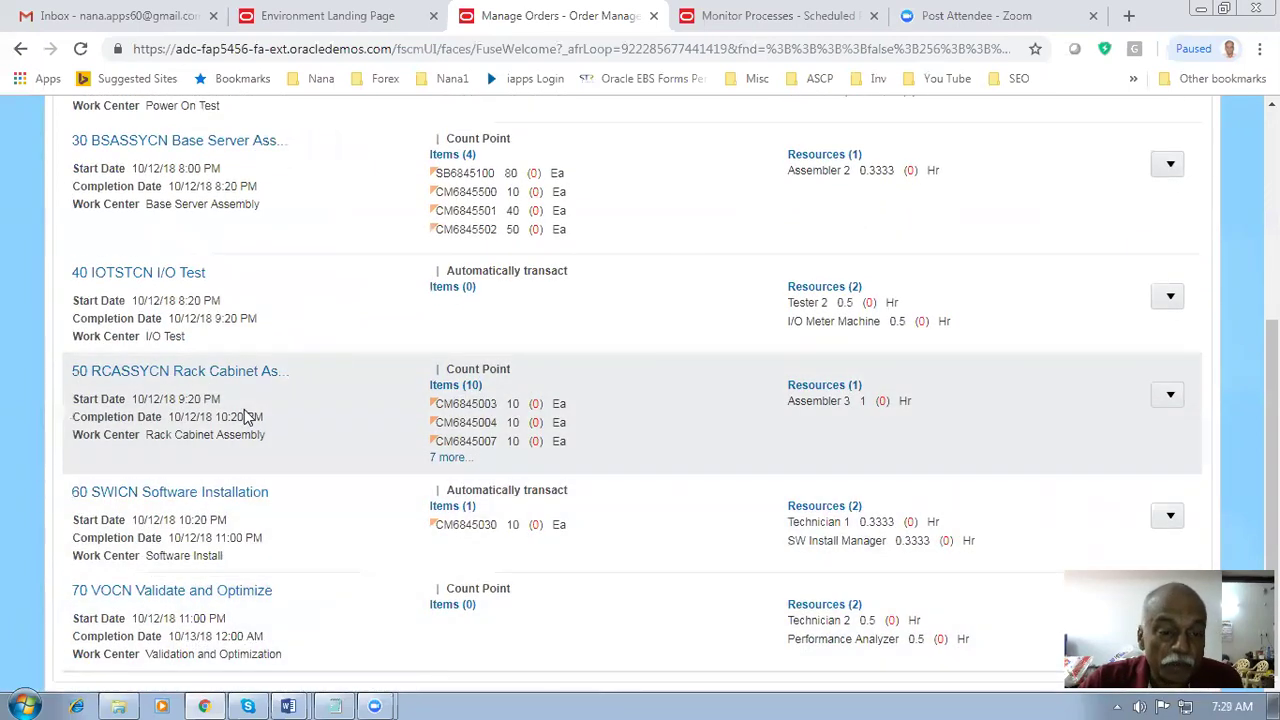
scroll(248, 416, up, 4)
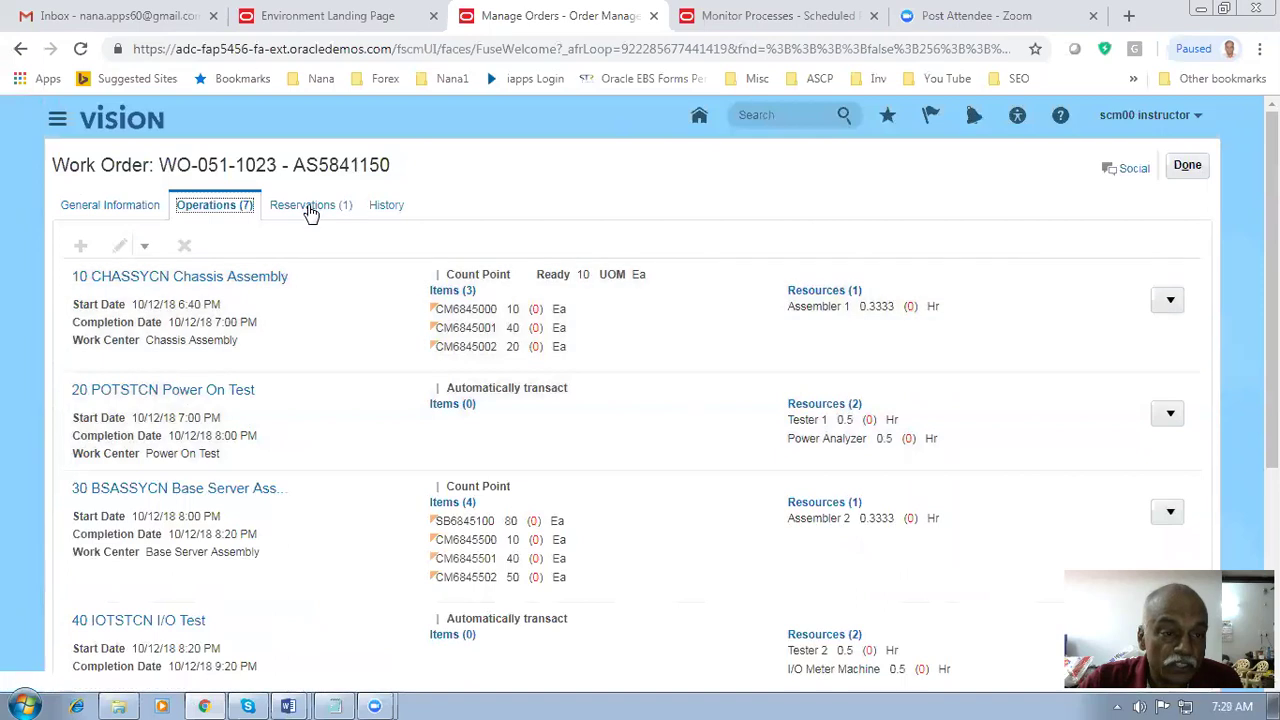
click(310, 205)
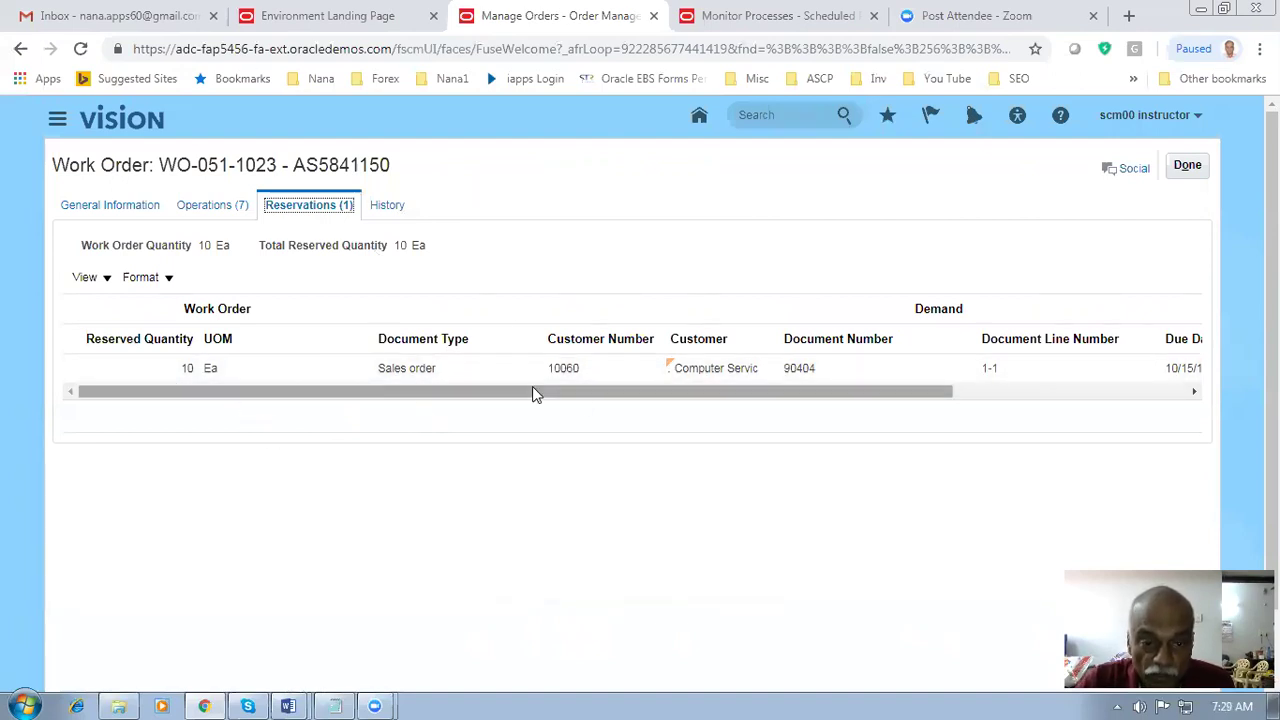
drag(534, 390, 804, 392)
click(225, 210)
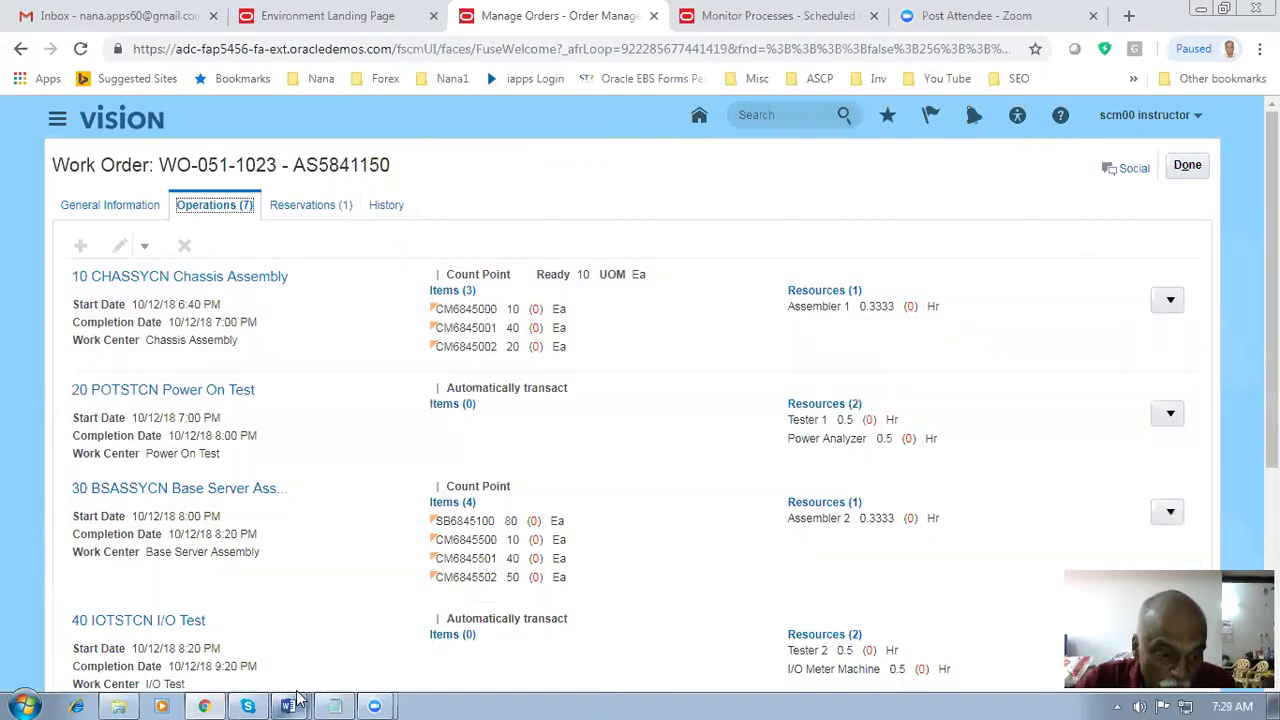
mouse_move(296, 700)
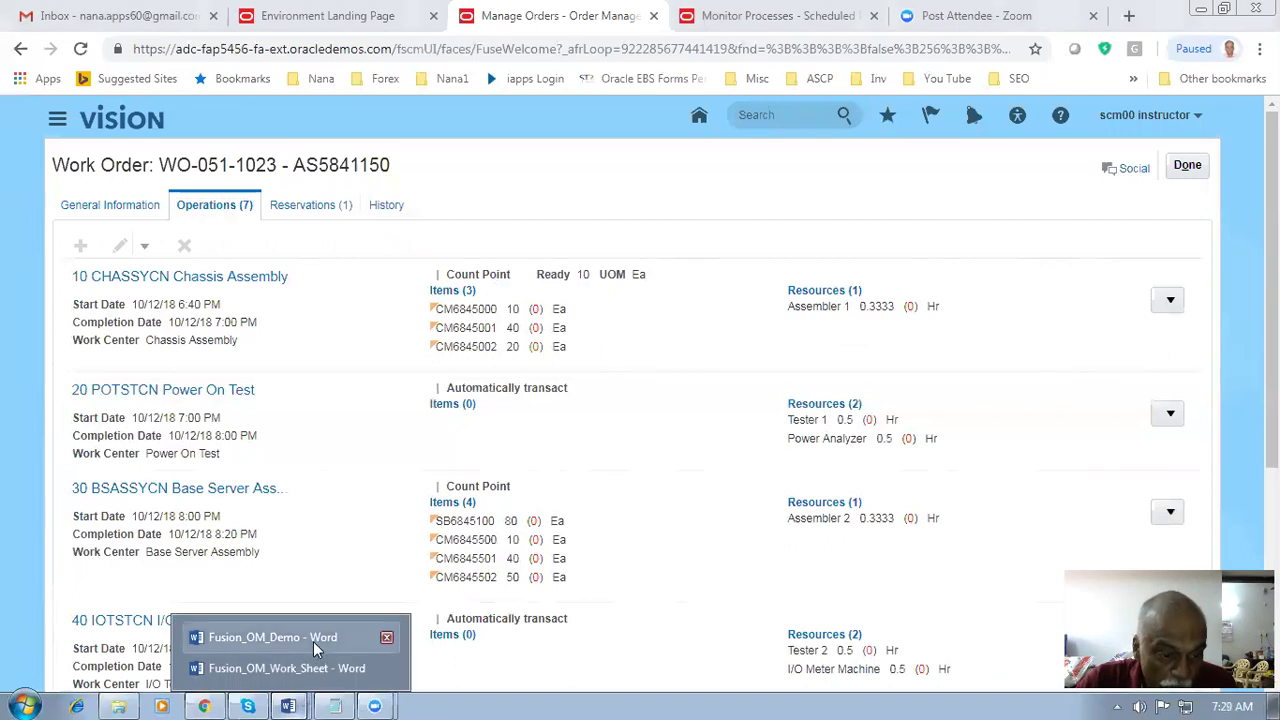
click(313, 639)
scroll(652, 297, up, 1)
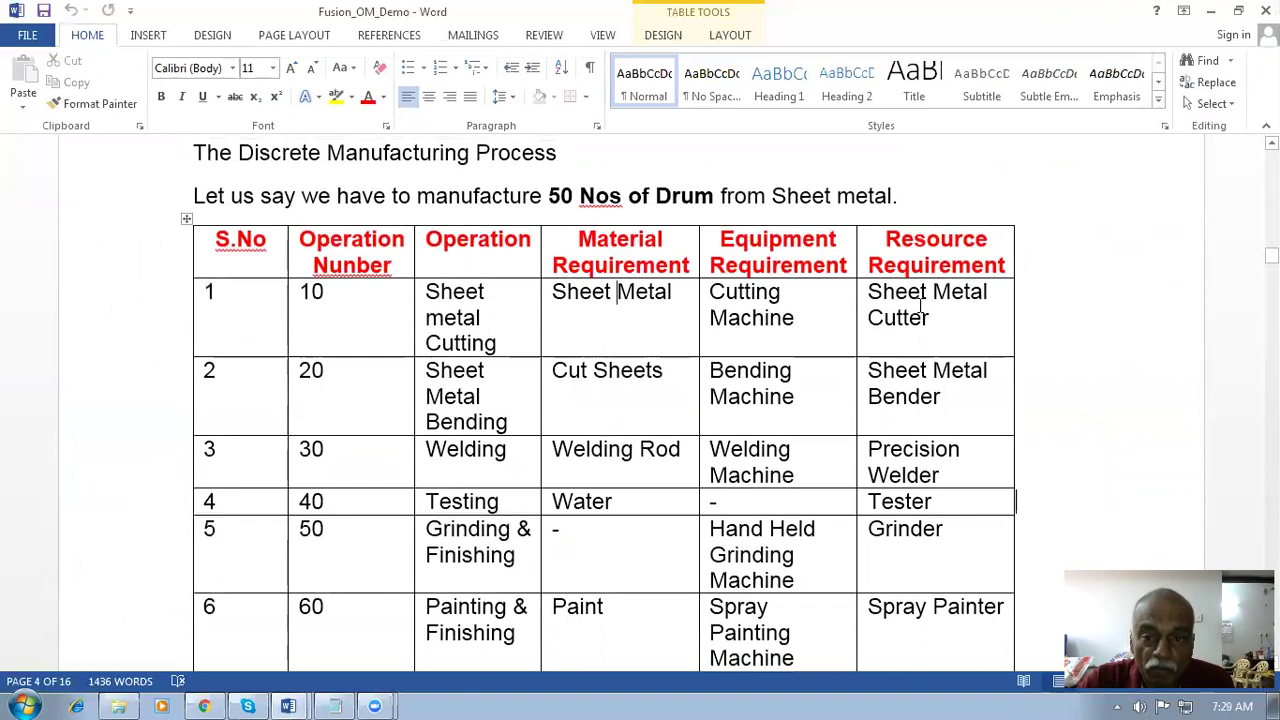
click(729, 318)
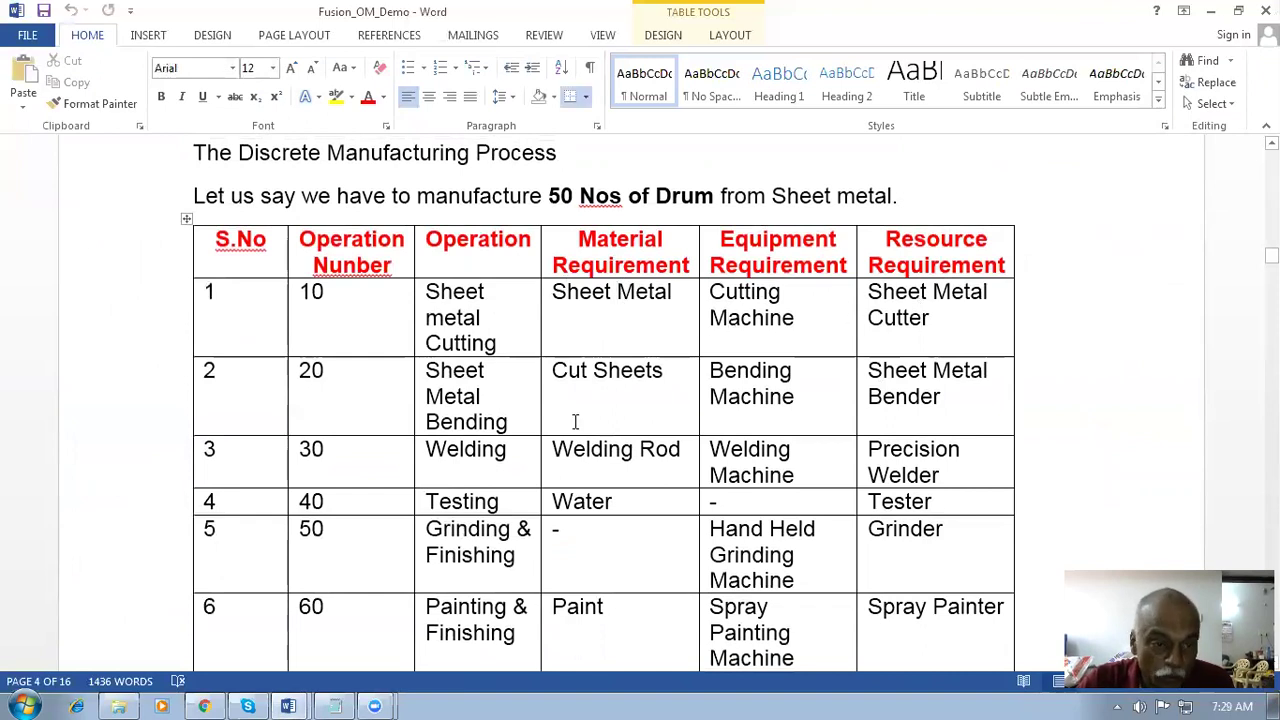
key(alt+Tab)
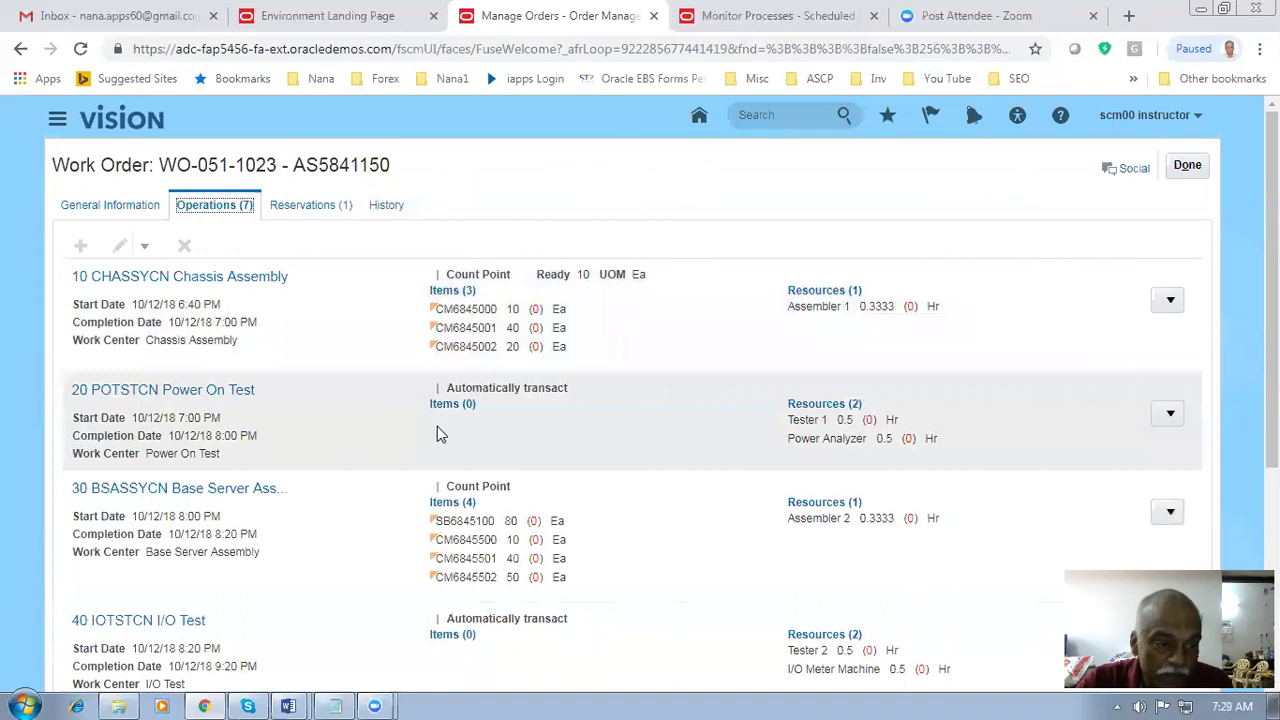
- Review operations 20 Power On Test and 10 Chassis Assembly, then close WO-051-1023
scroll(395, 440, down, 4)
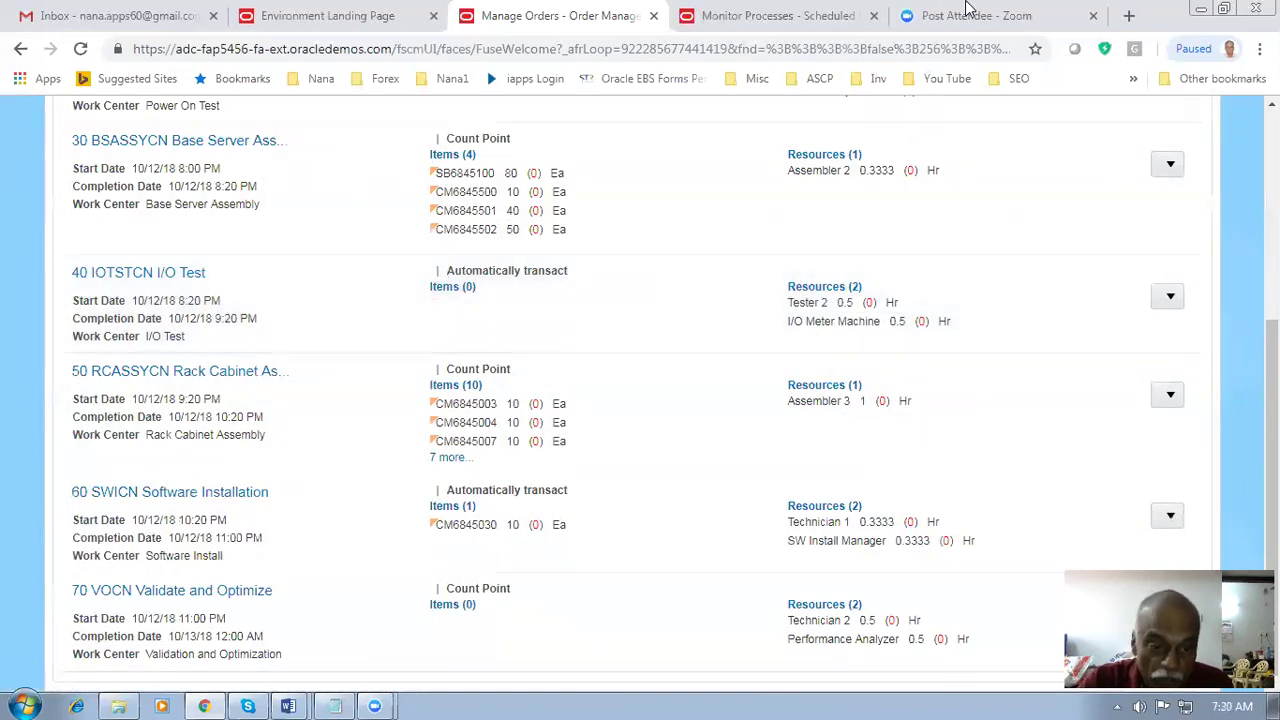
scroll(643, 362, up, 3)
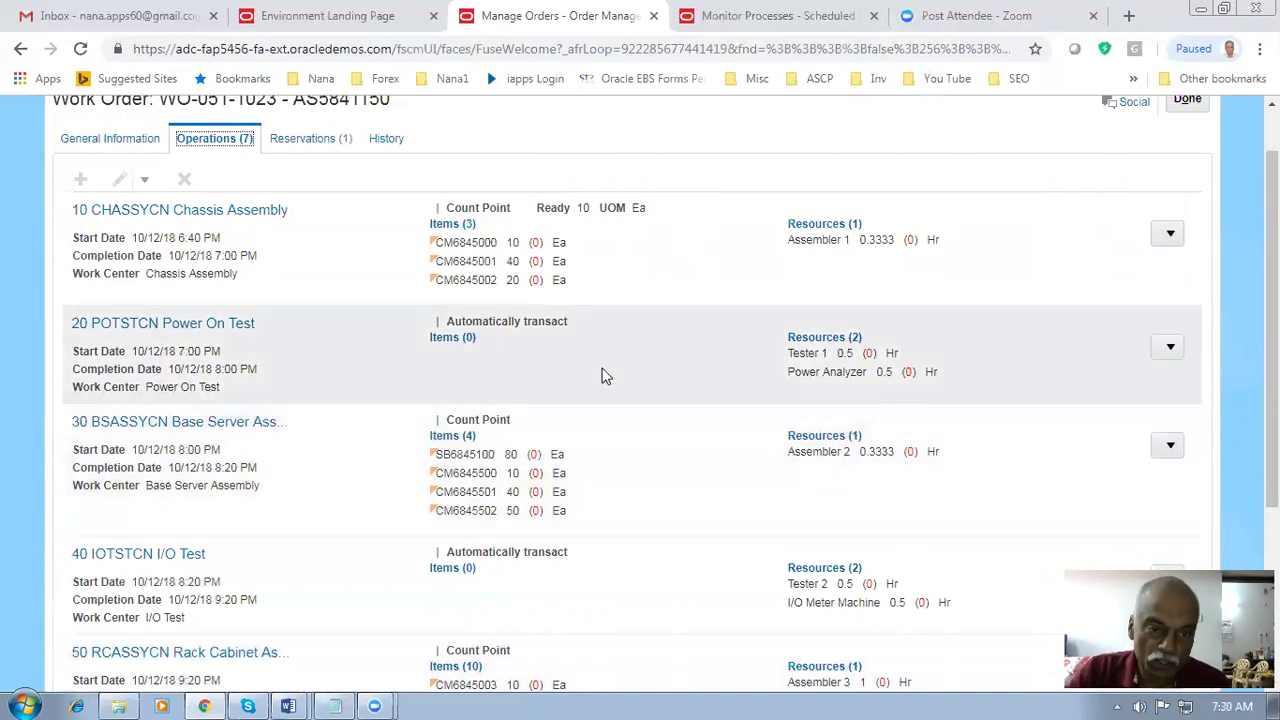
click(604, 375)
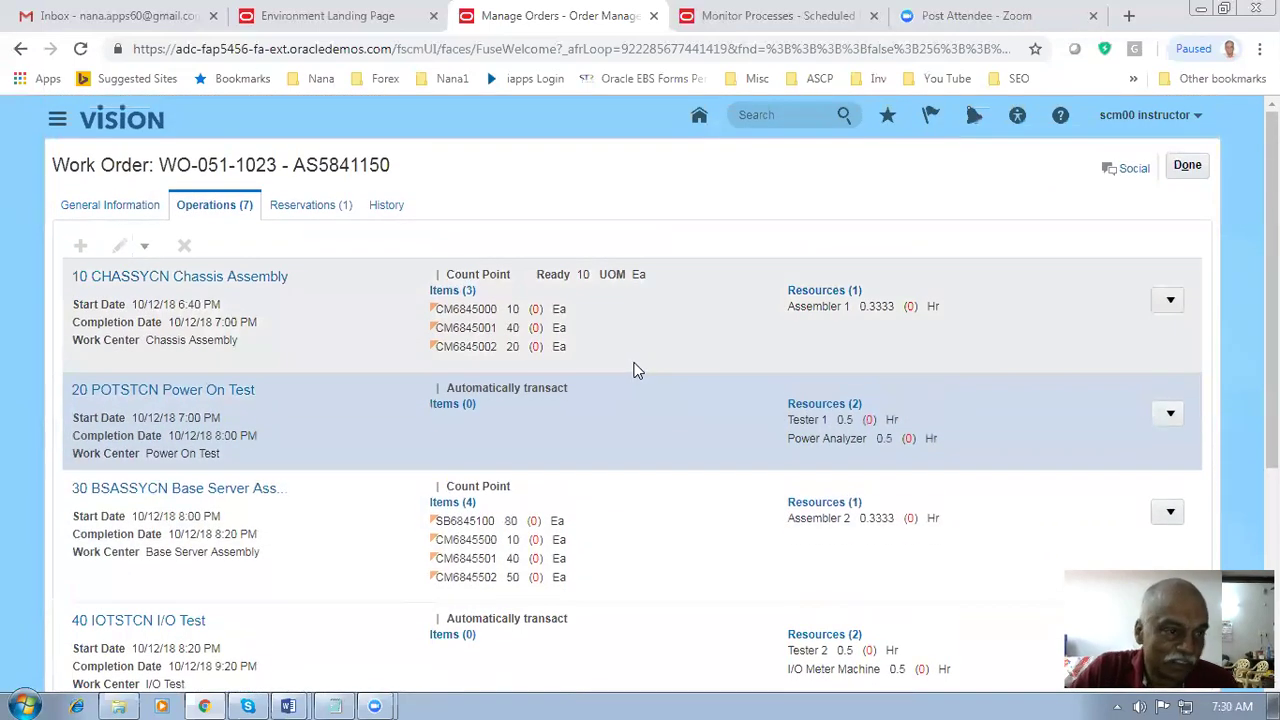
click(629, 336)
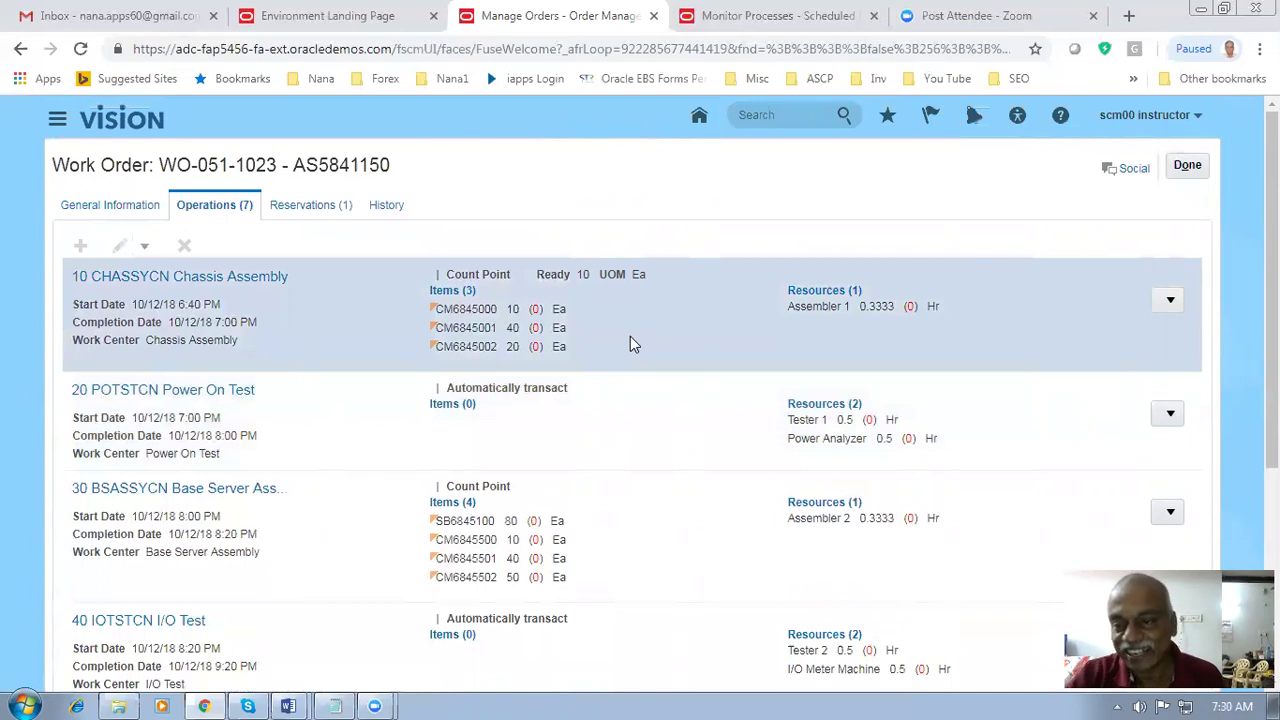
click(1178, 168)
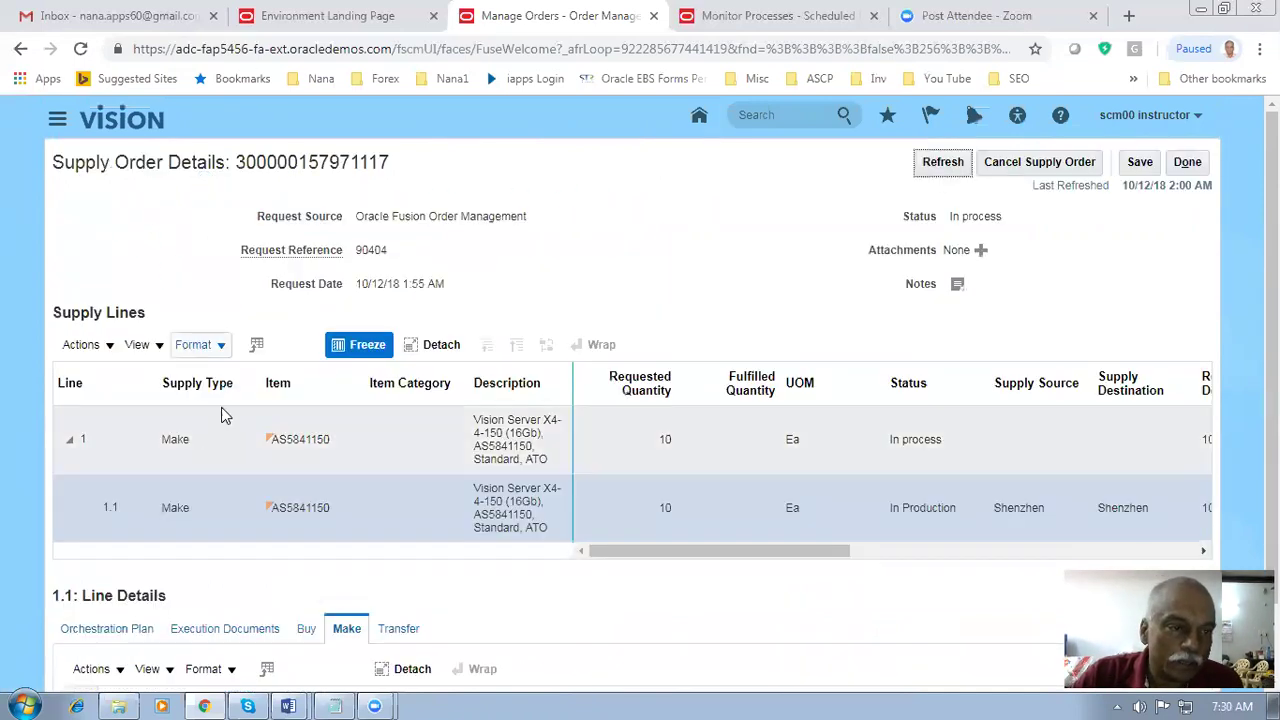
- Confirm the supply order is In Production and duplicate the Monitor Processes tab to the home page
scroll(180, 345, down, 1)
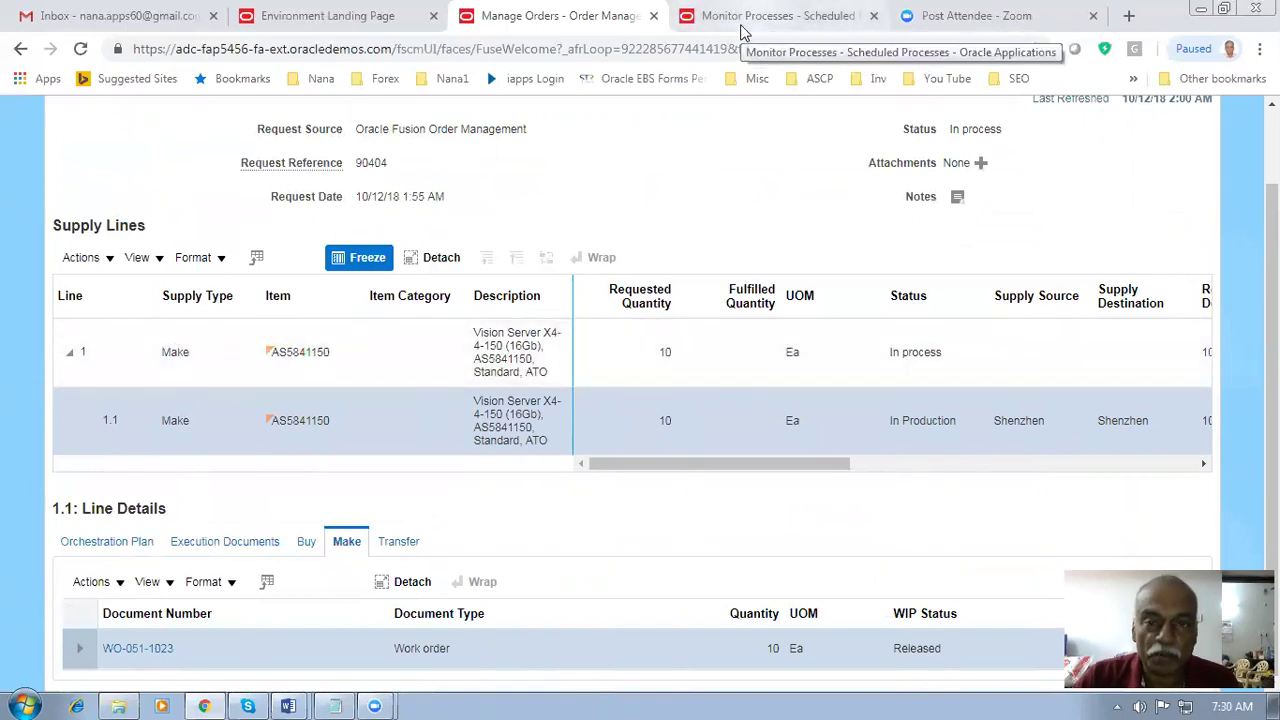
click(742, 22)
right_click(742, 22)
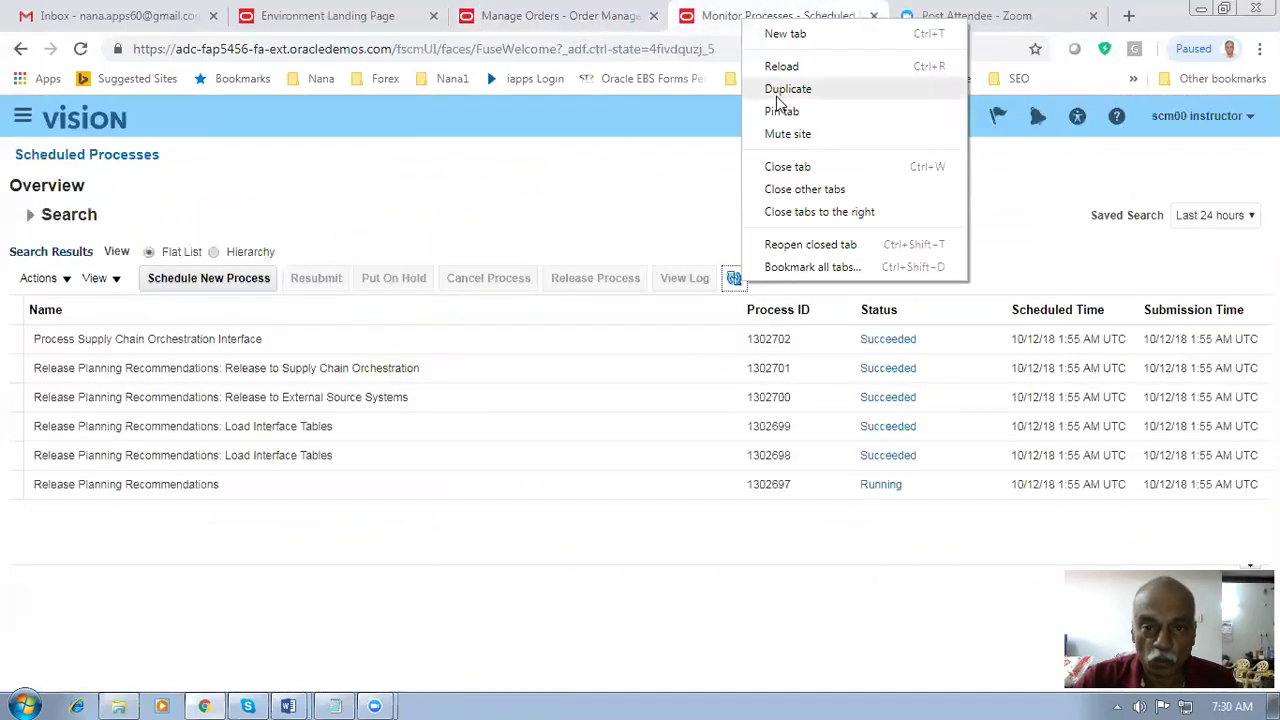
click(776, 92)
click(80, 49)
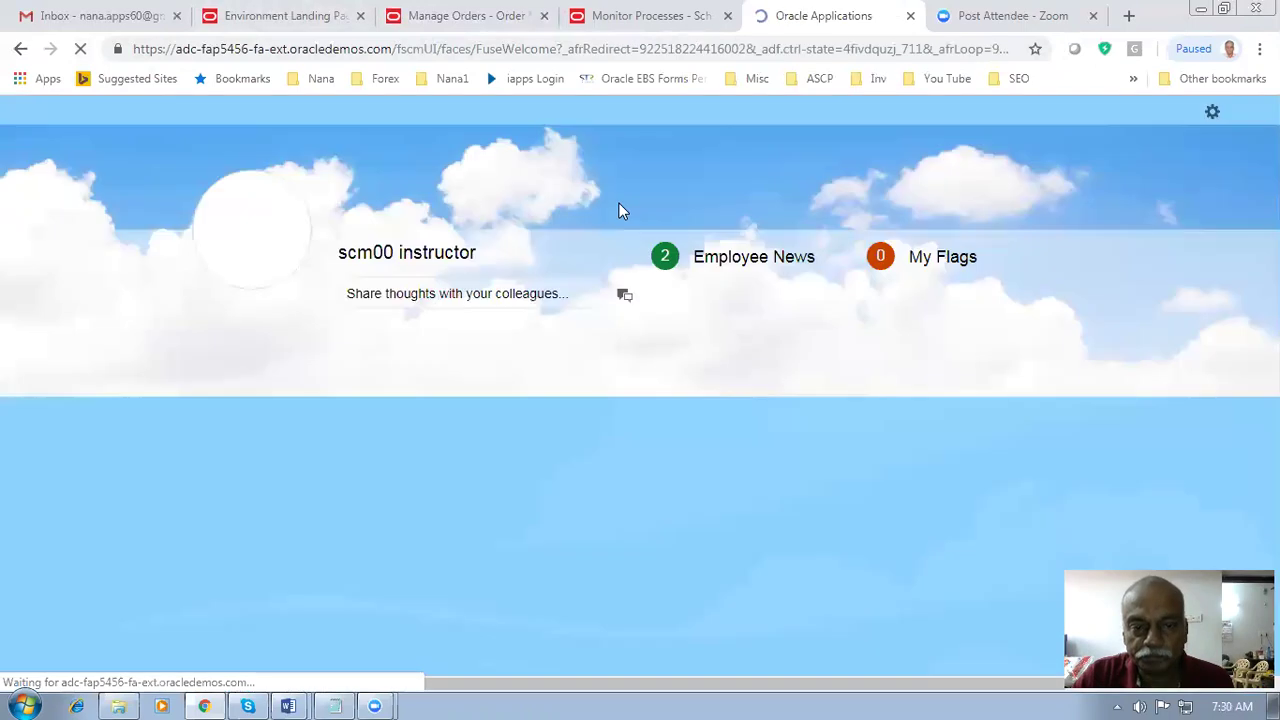
- Open the Manufacturing > Work Execution work area in the new tab
scroll(619, 210, down, 2)
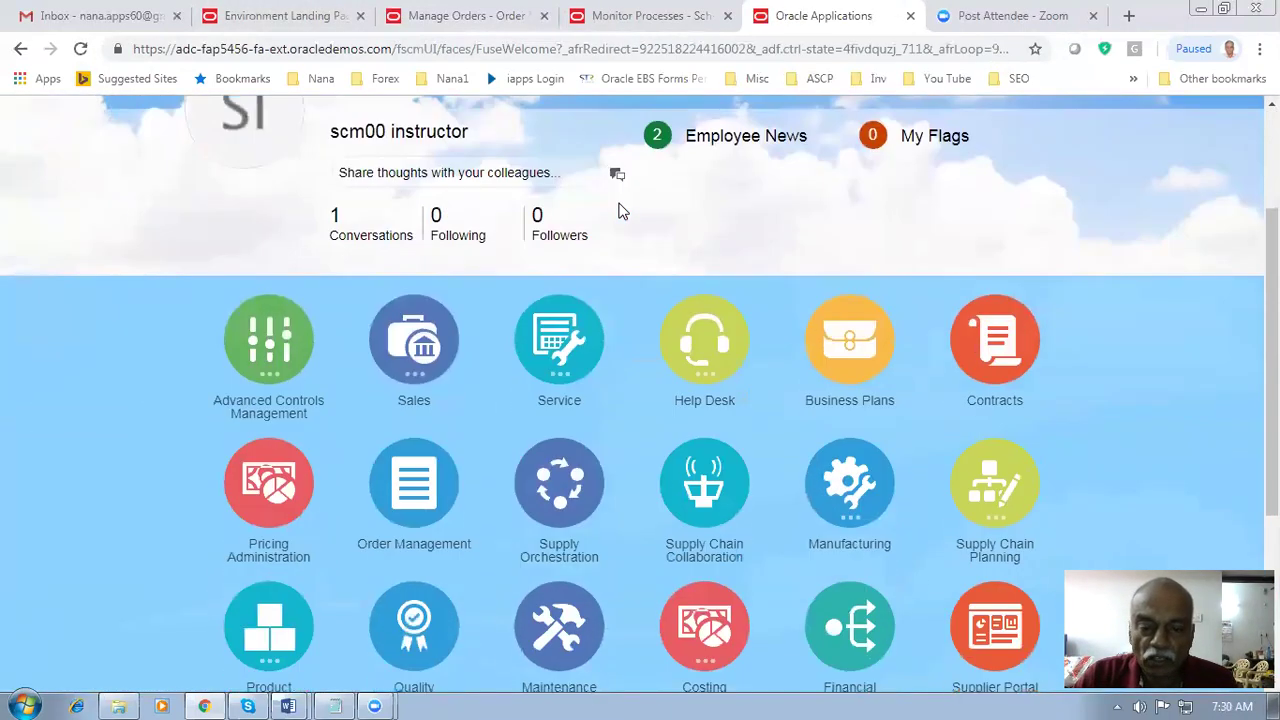
scroll(619, 210, down, 2)
click(860, 305)
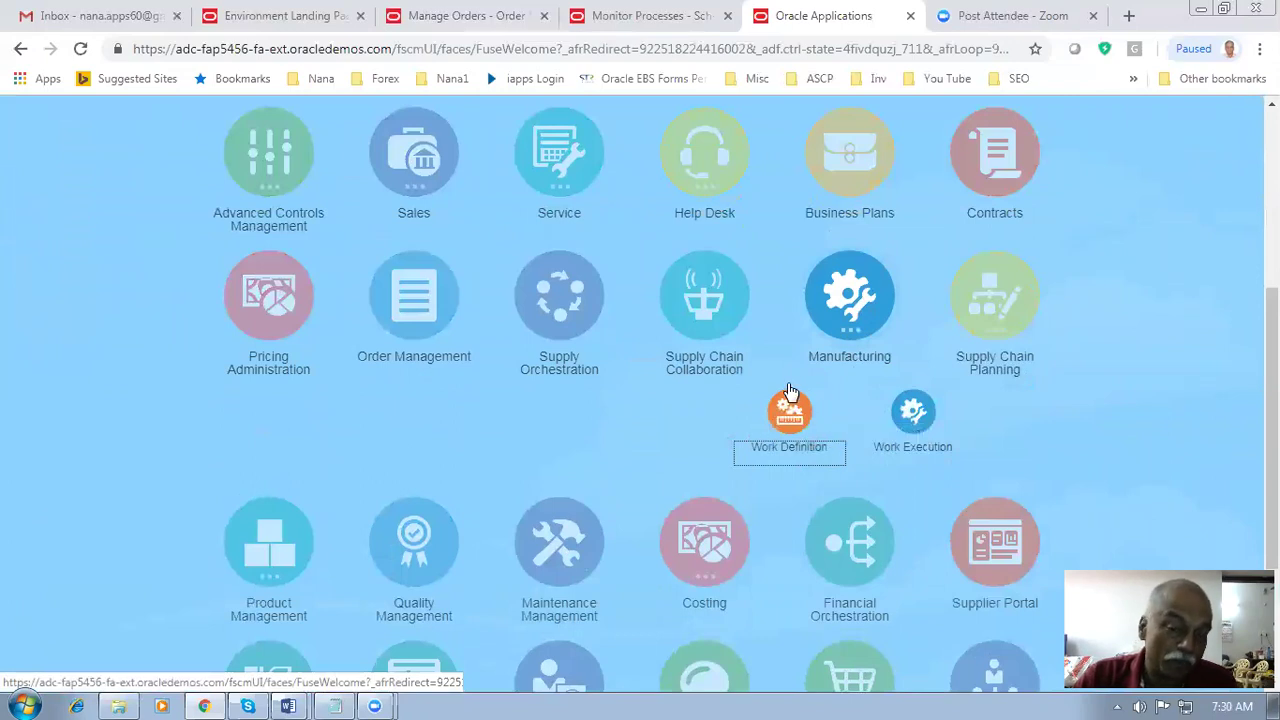
click(916, 414)
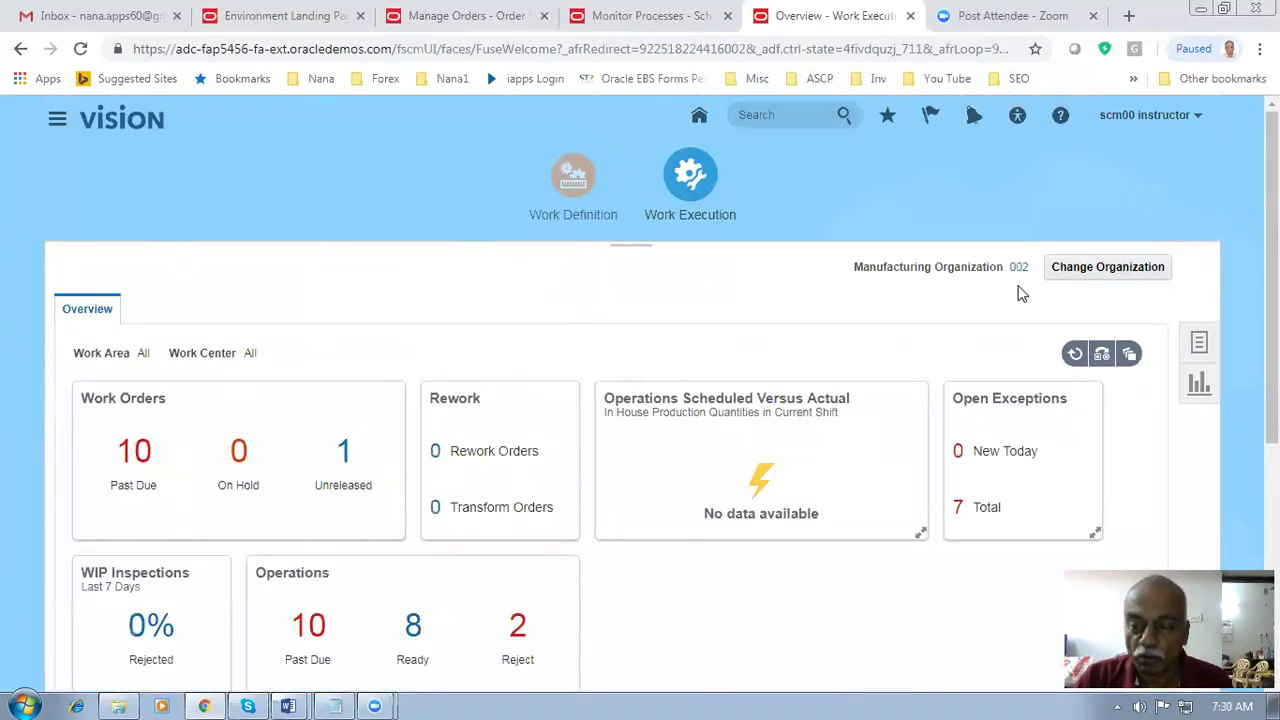
- Switch Work Execution to organization 051 and open its Review Dispatch List
click(1112, 267)
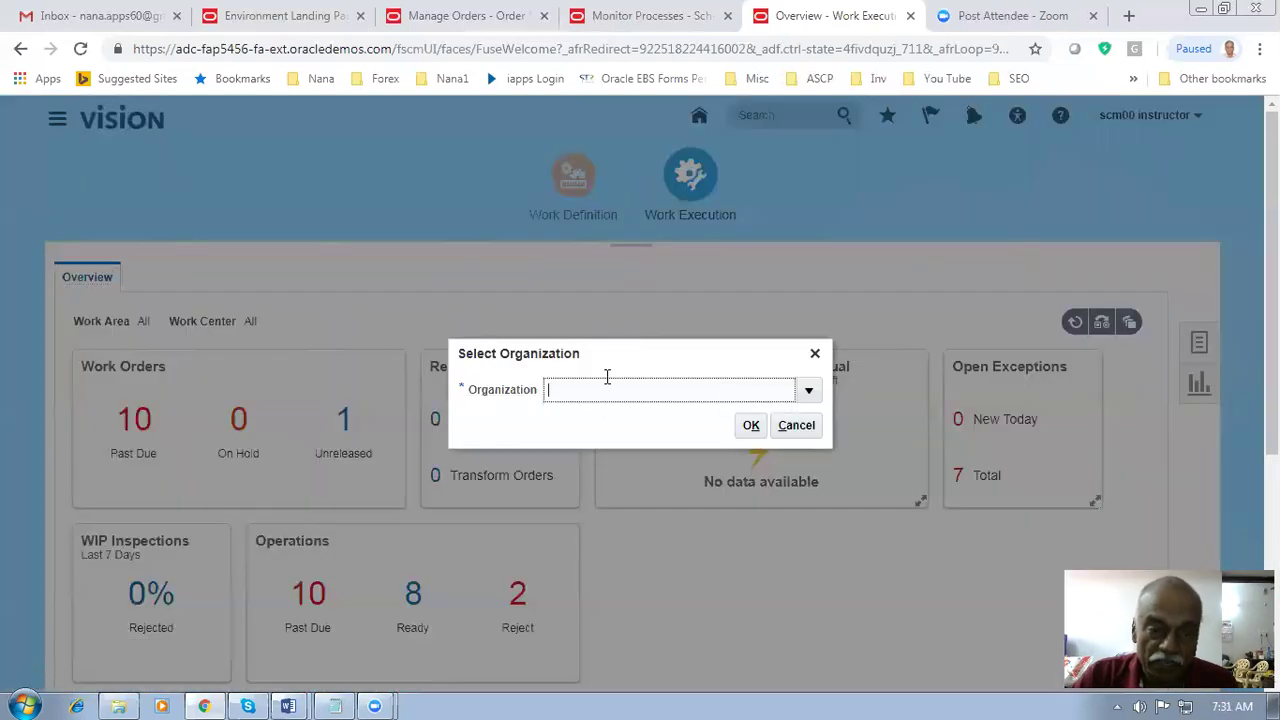
text(051)
click(751, 425)
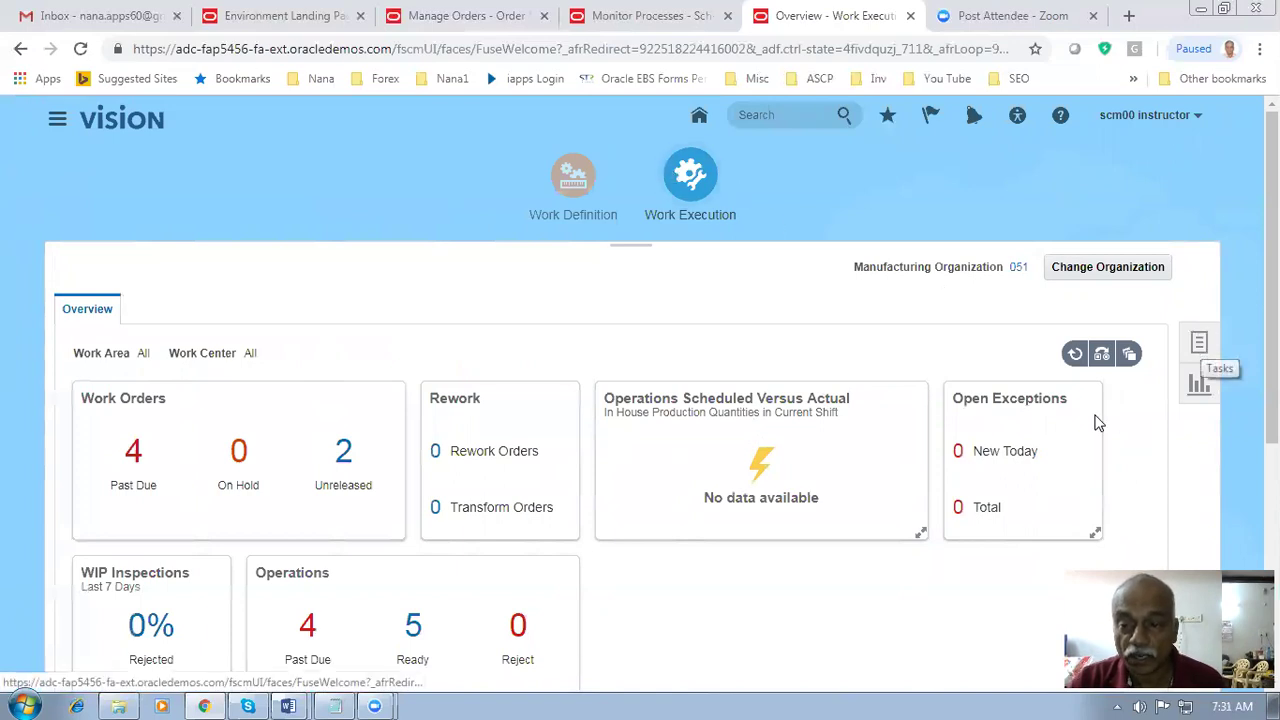
scroll(1094, 423, down, 2)
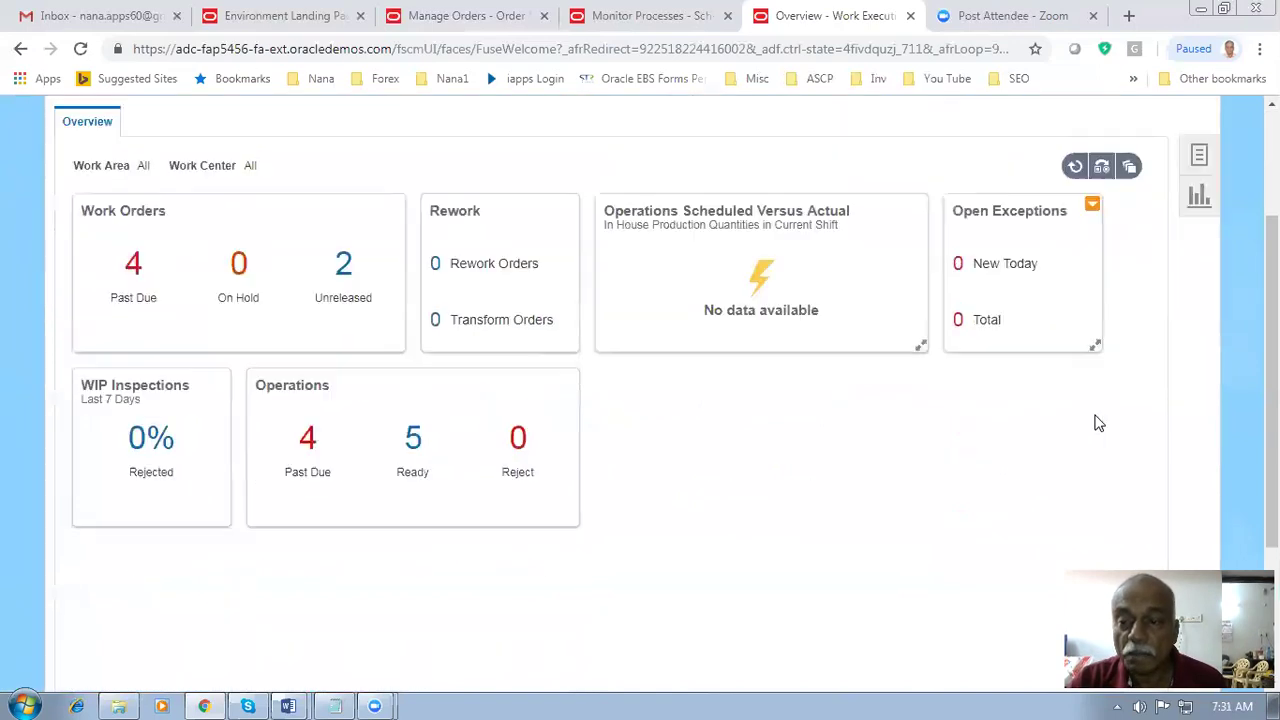
click(1201, 157)
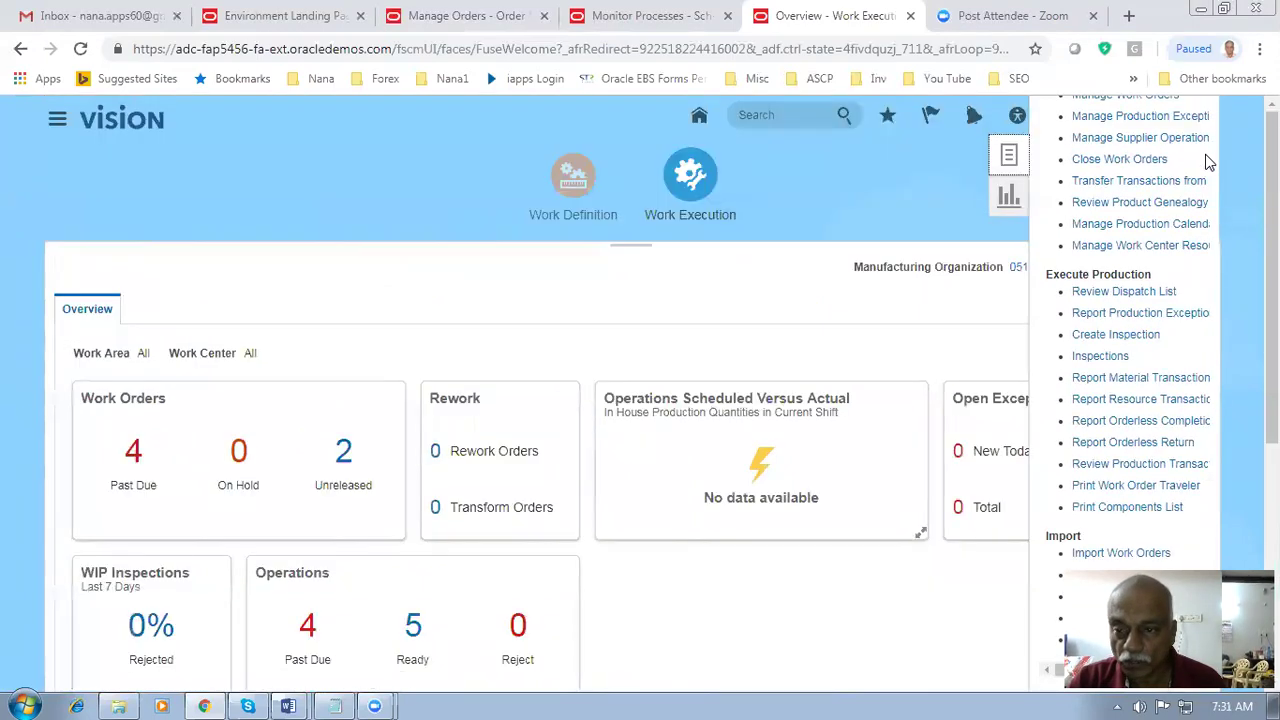
click(1126, 294)
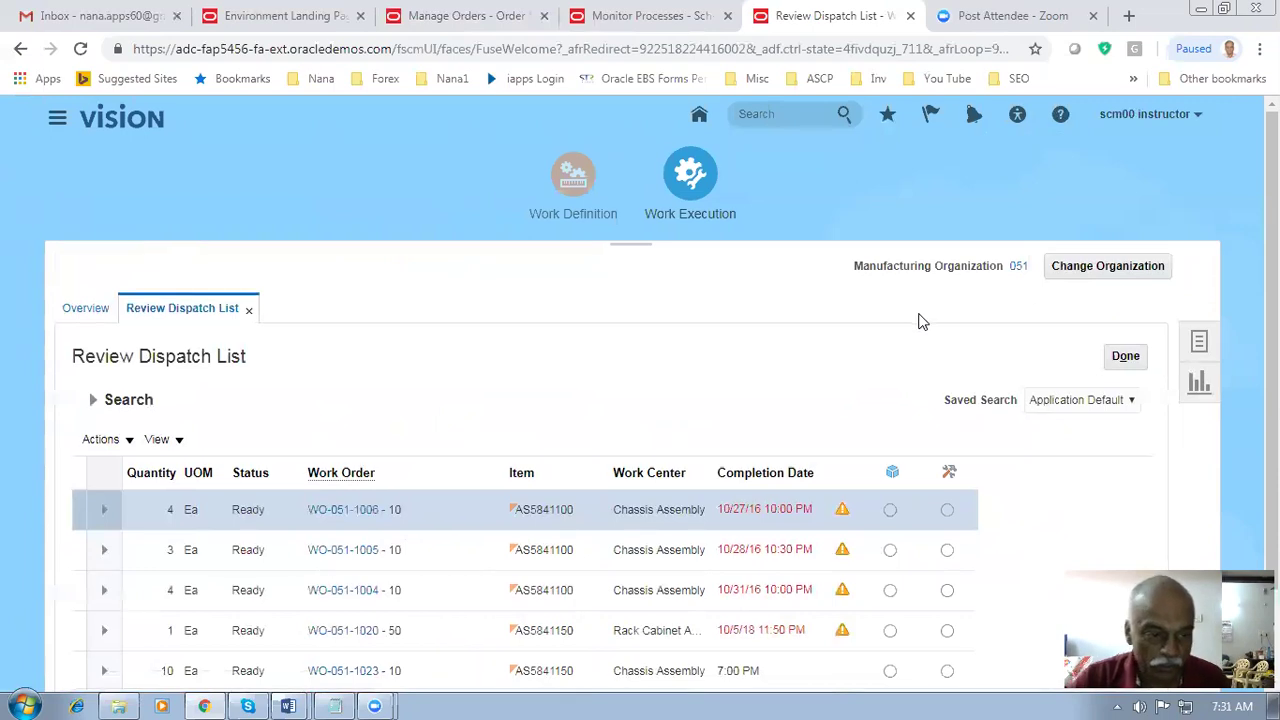
- Start completing WO-051-1023 at operation 10 with full details
scroll(920, 320, down, 2)
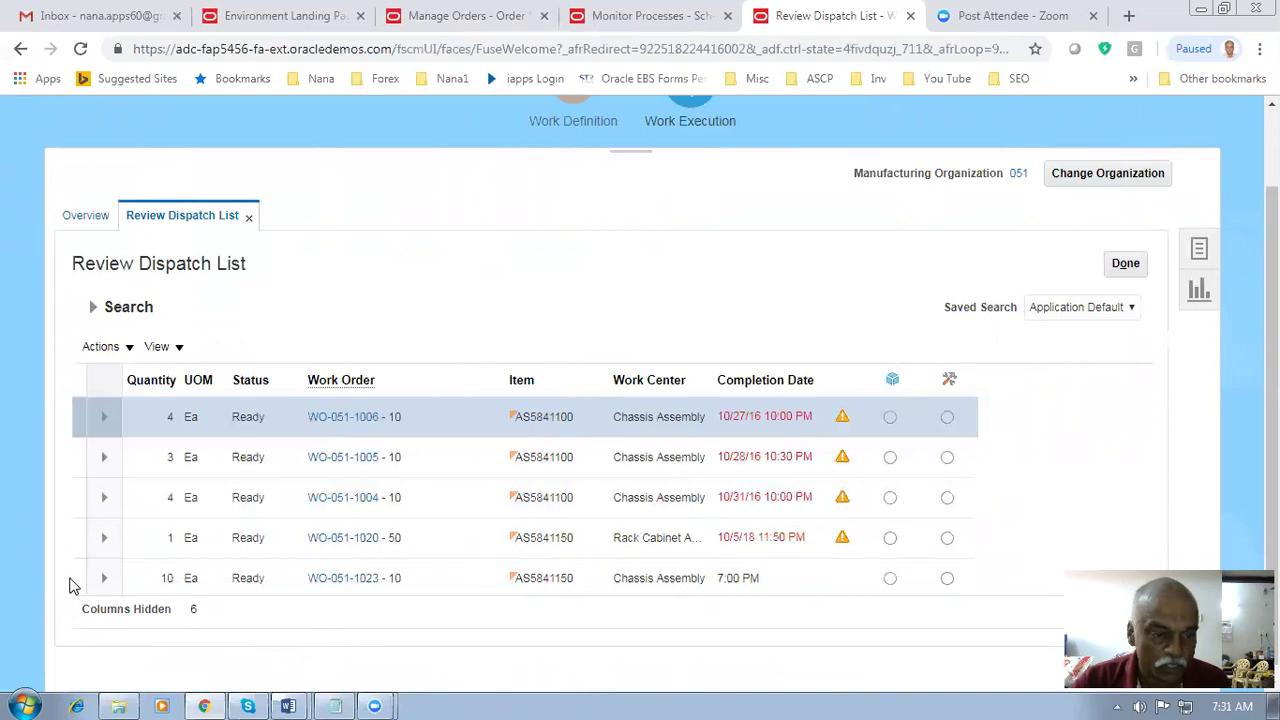
click(319, 583)
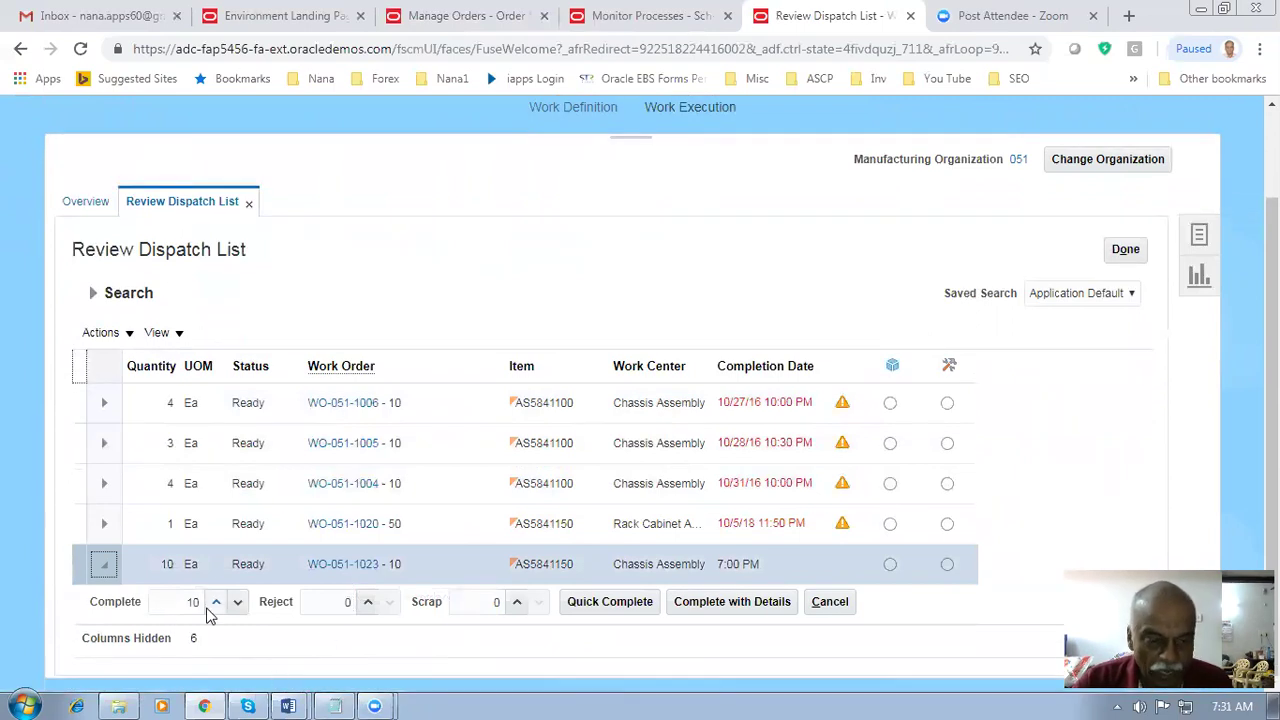
click(728, 604)
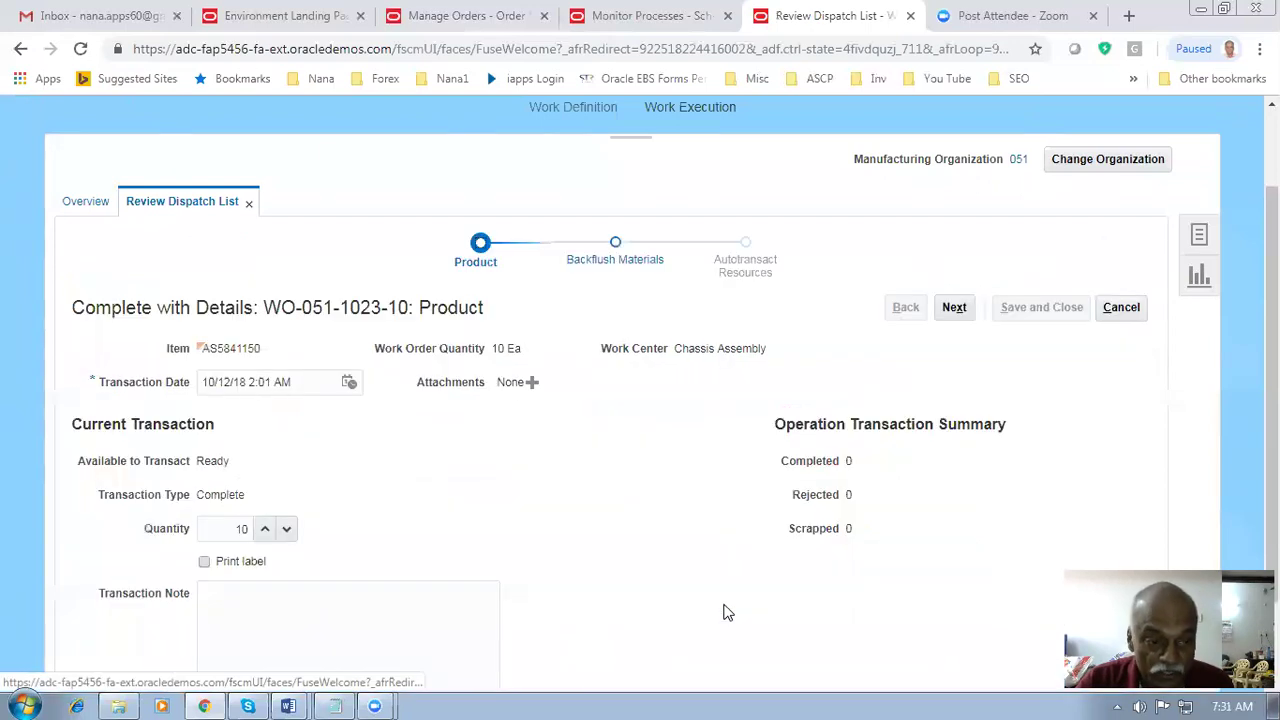
scroll(372, 569, down, 2)
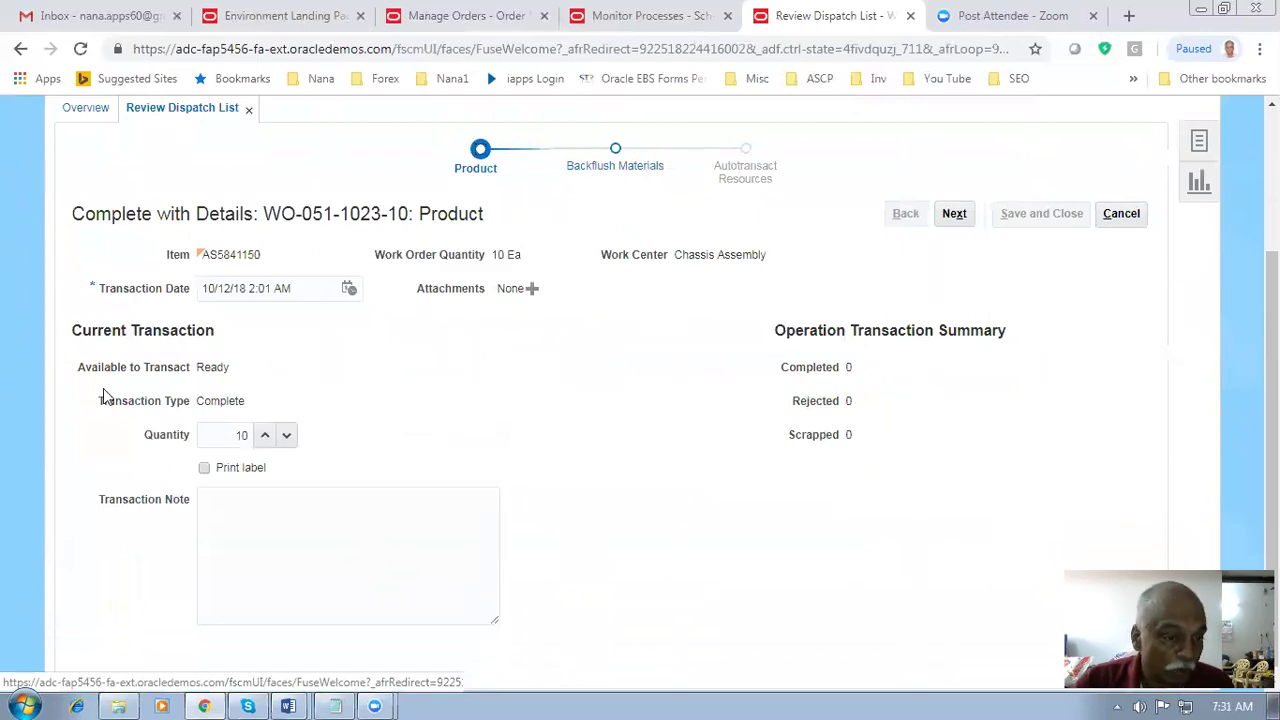
click(952, 216)
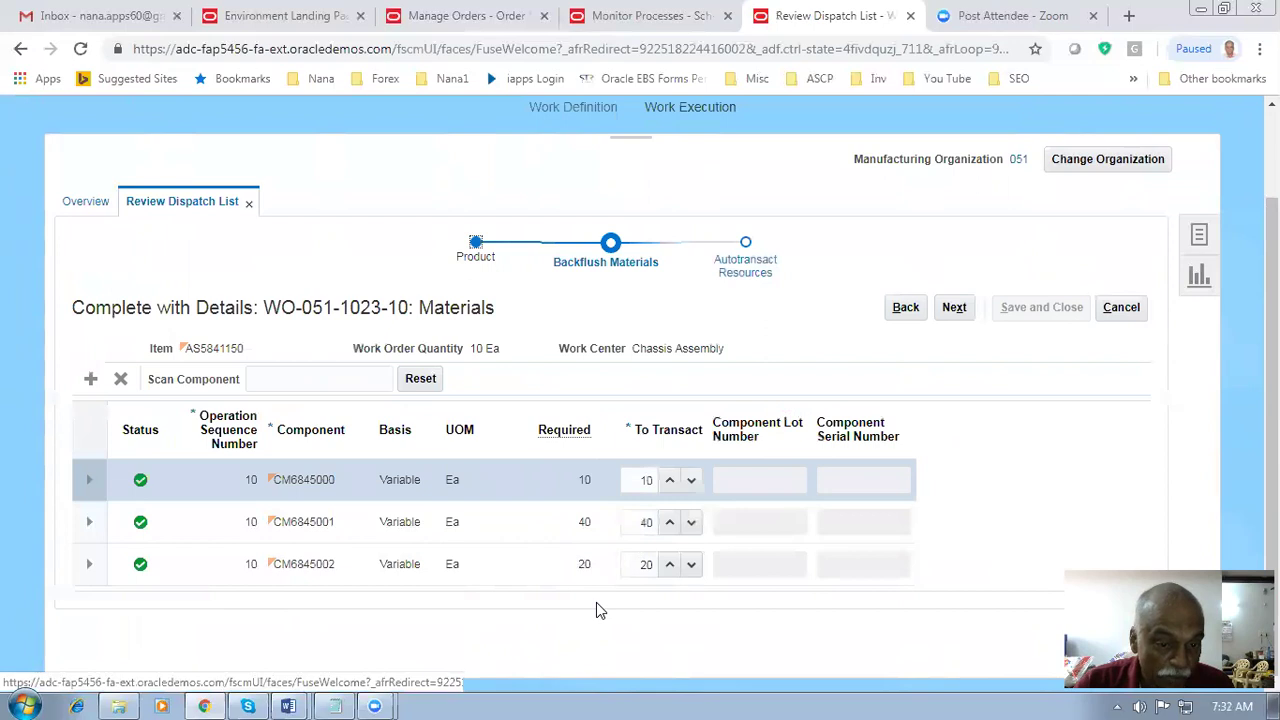
- Review backflush quantities for CM6845000, CM6845001 and CM6845002 plus resources, then save the completion
click(629, 479)
click(636, 522)
click(636, 564)
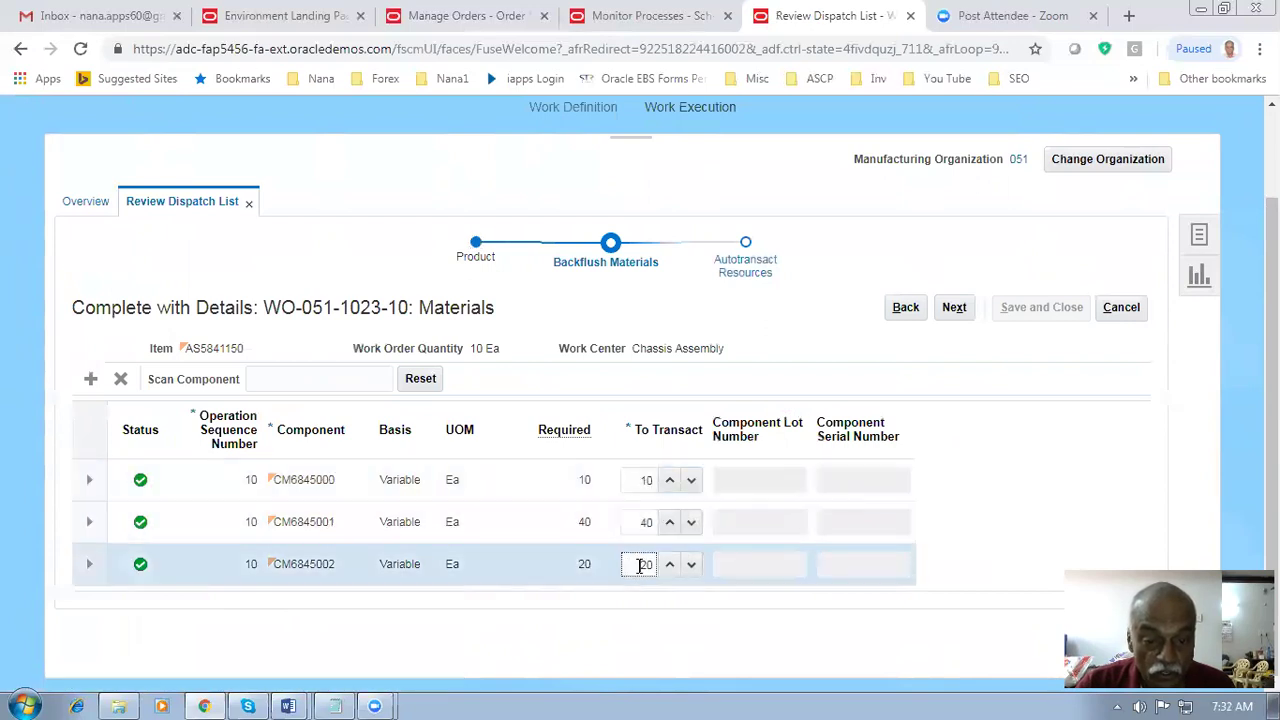
click(957, 310)
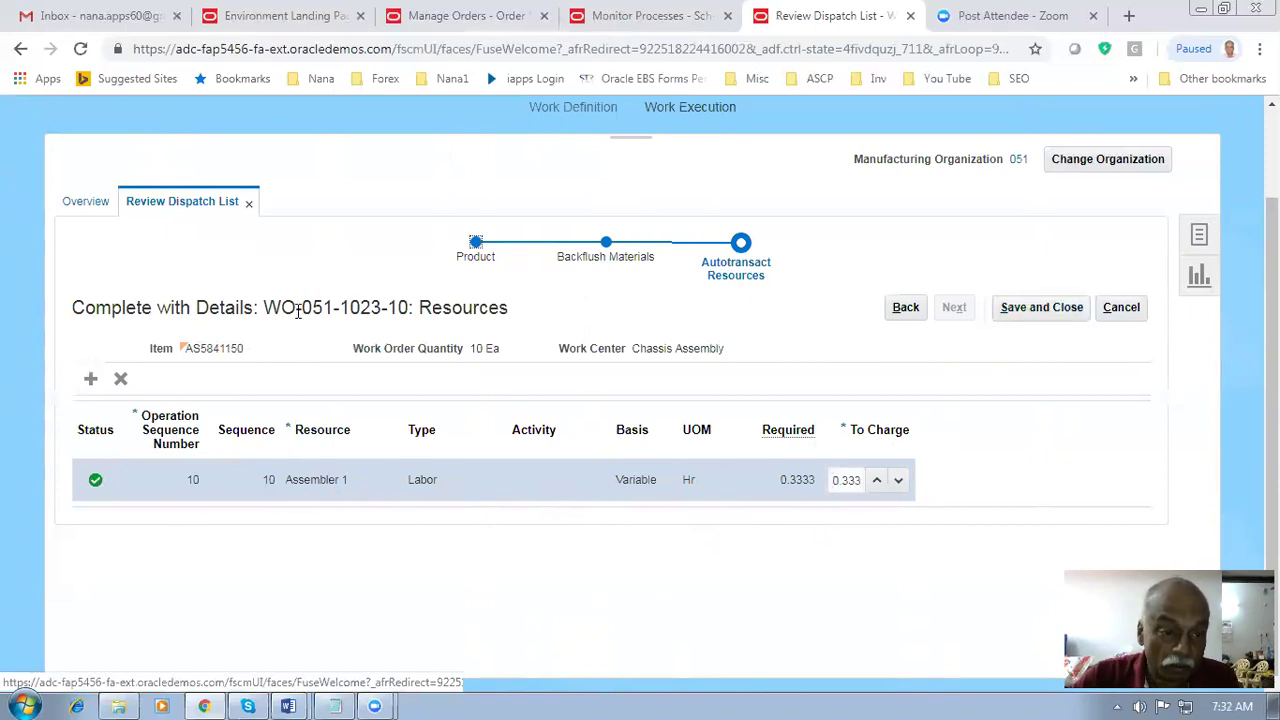
drag(296, 307, 455, 310)
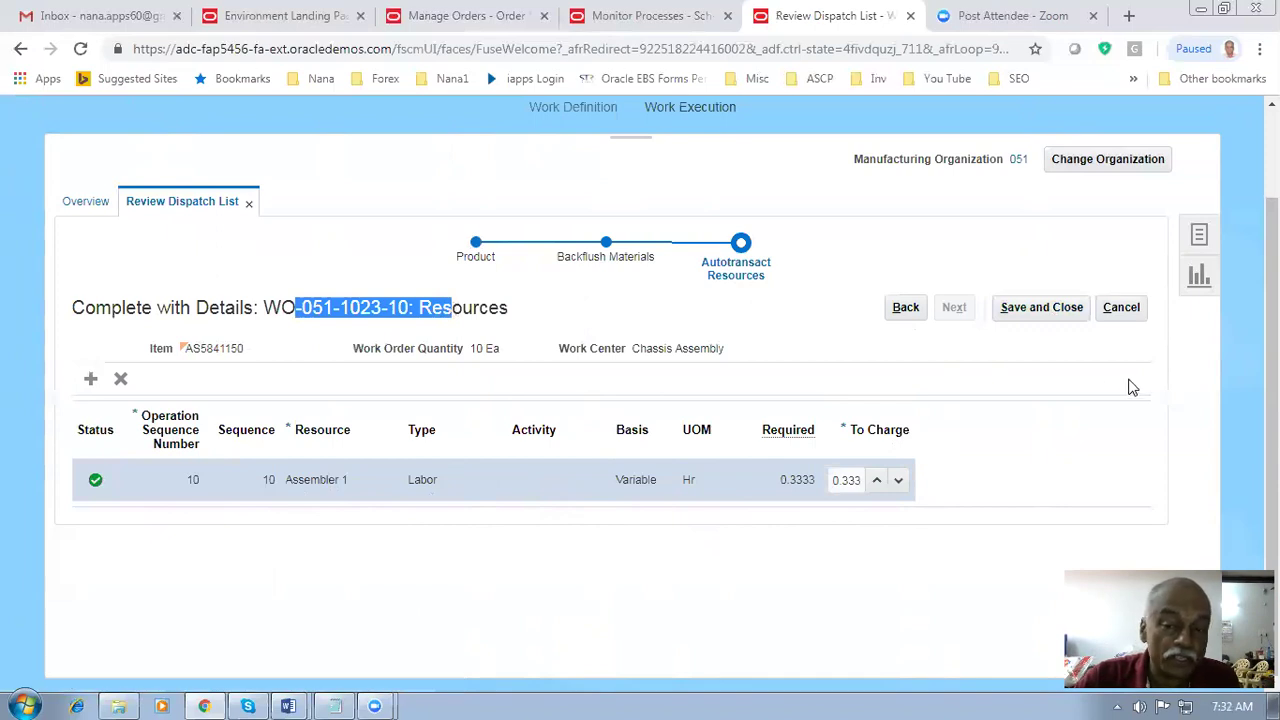
click(1057, 309)
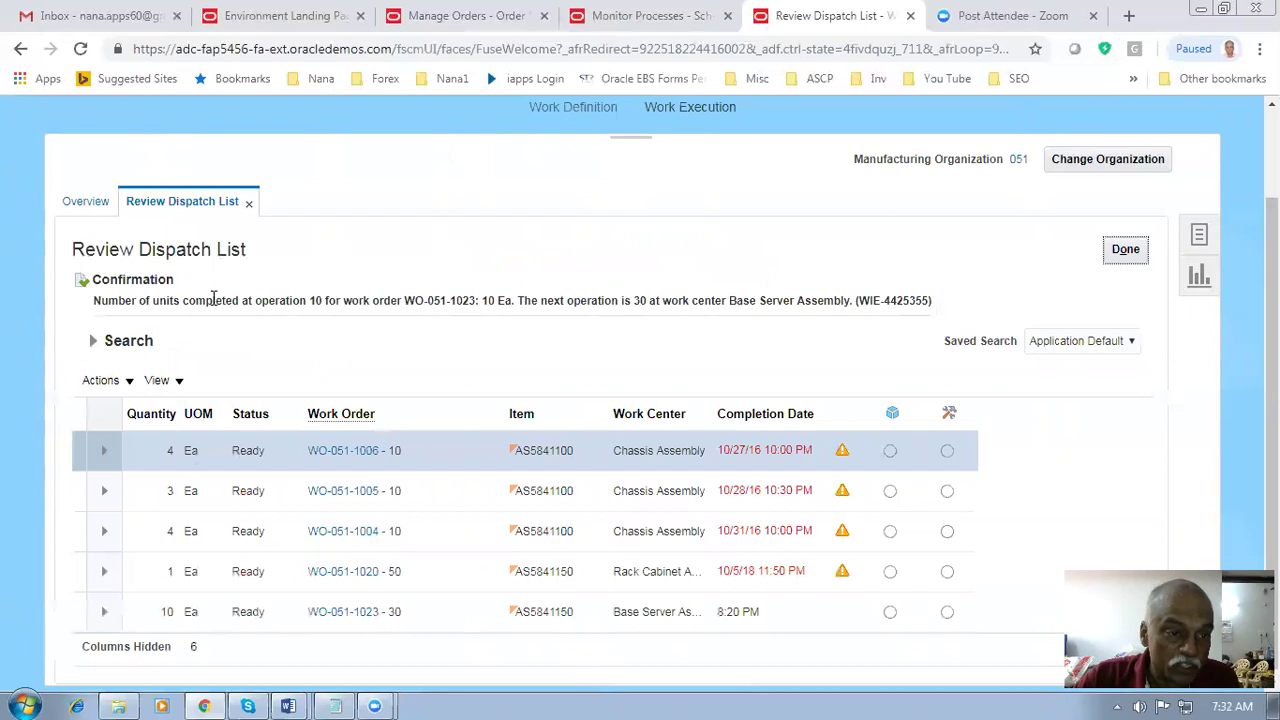
- Check the confirmation that 10 Ea were completed at operation 10
drag(213, 300, 917, 314)
click(805, 303)
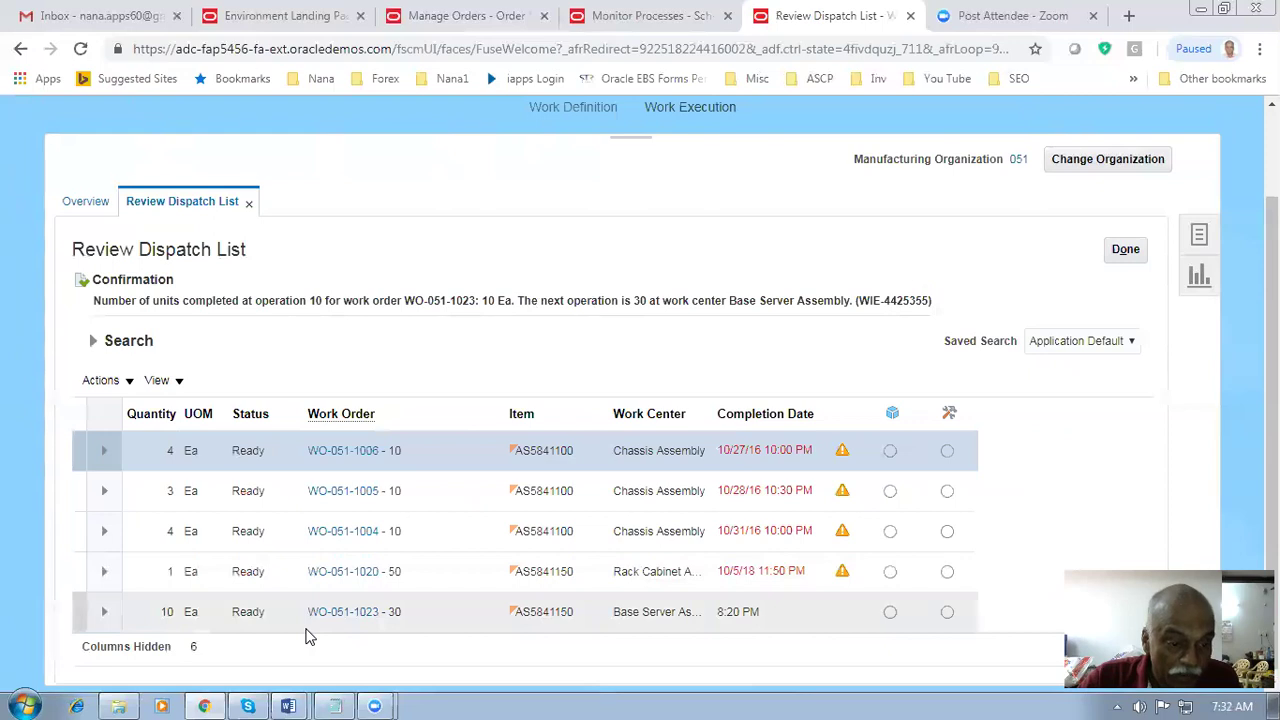
scroll(310, 637, down, 1)
- Quick-complete all 10 units of WO-051-1023 at operation 30, then expand it at operation 50
click(103, 604)
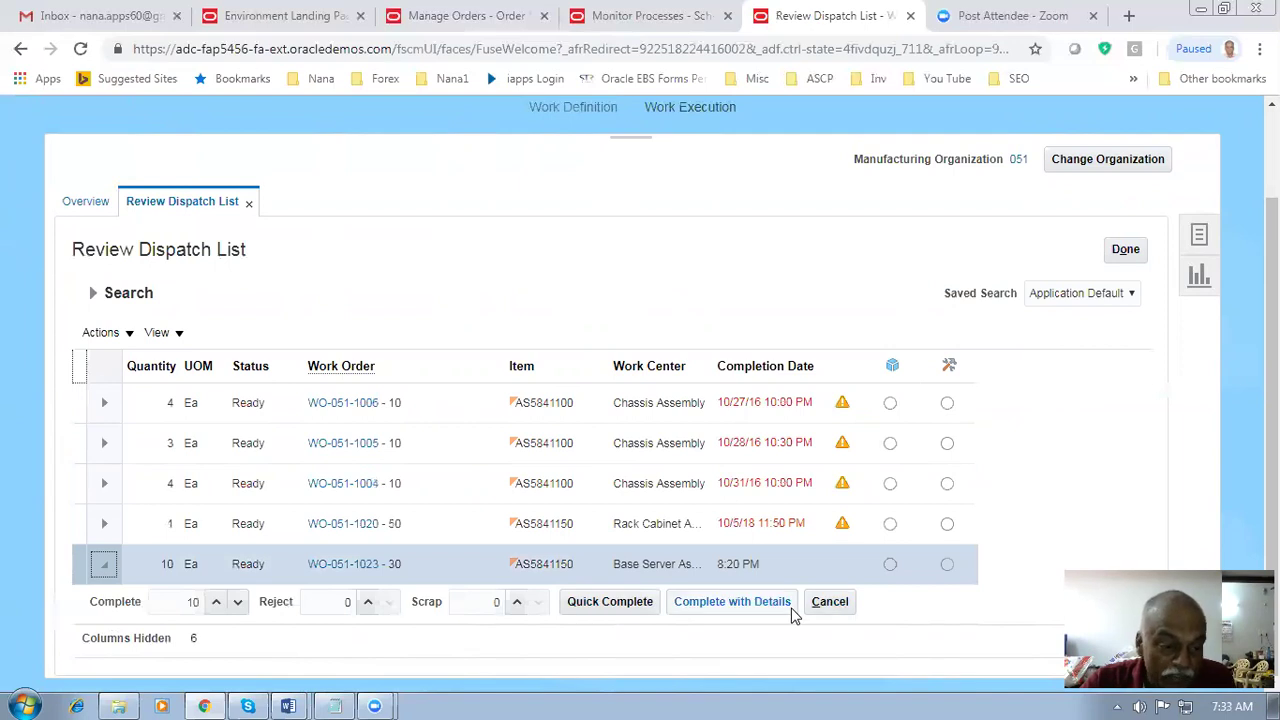
click(611, 602)
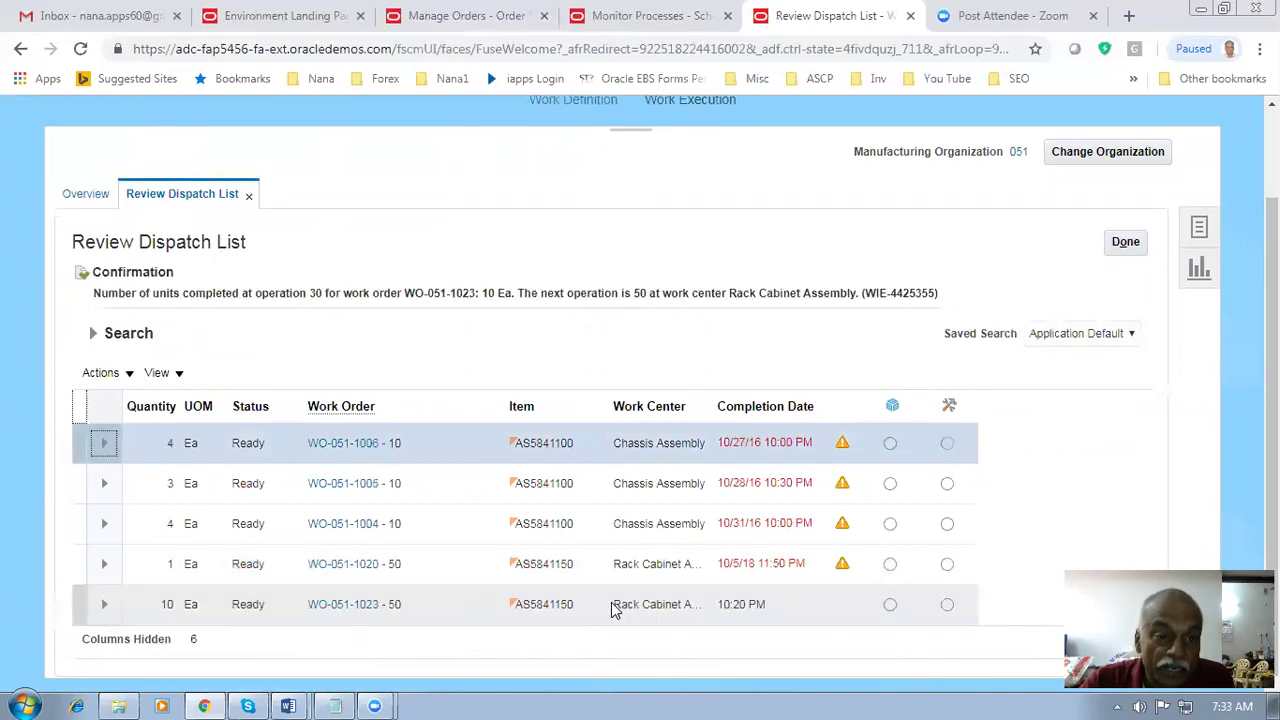
drag(135, 292, 510, 293)
drag(617, 294, 886, 293)
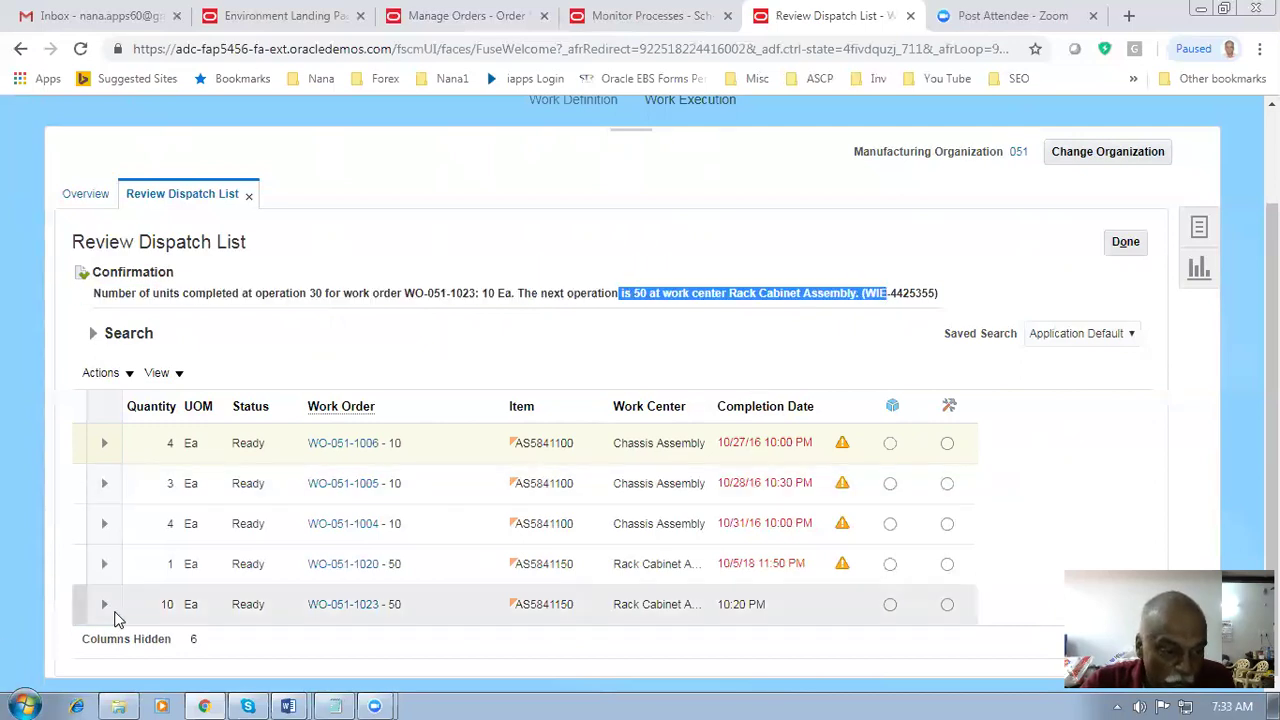
click(105, 605)
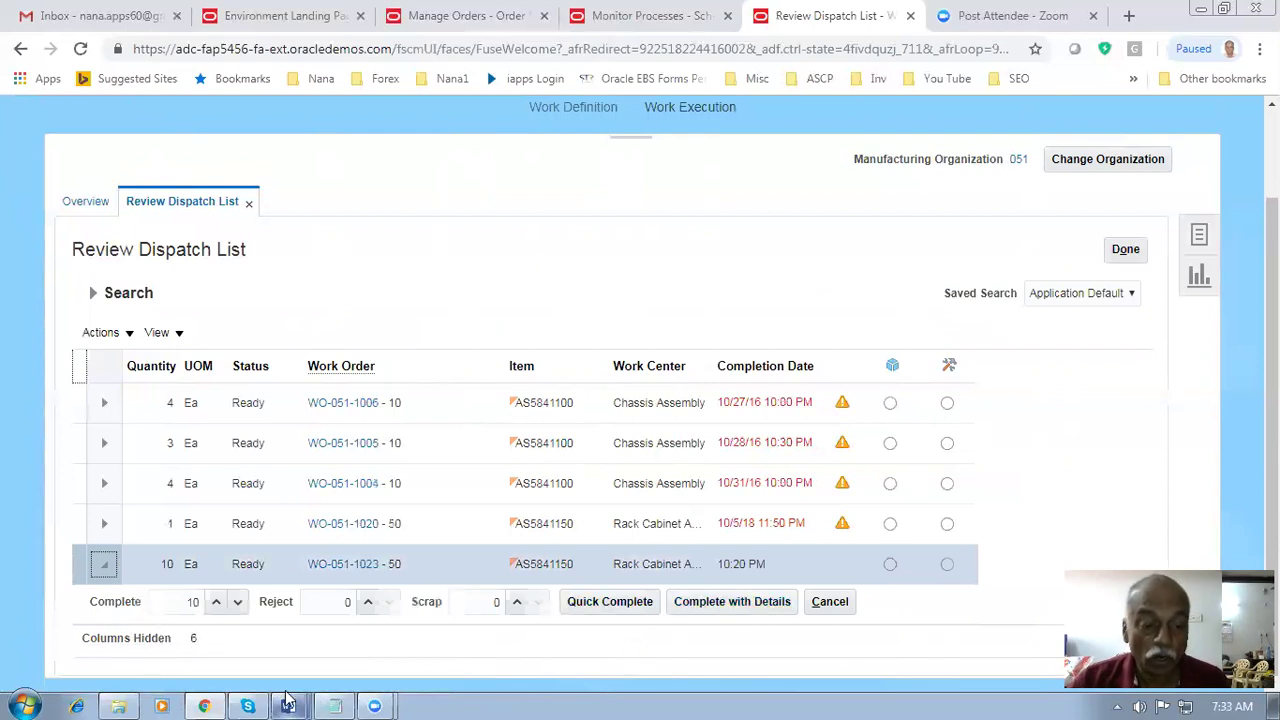
mouse_move(290, 706)
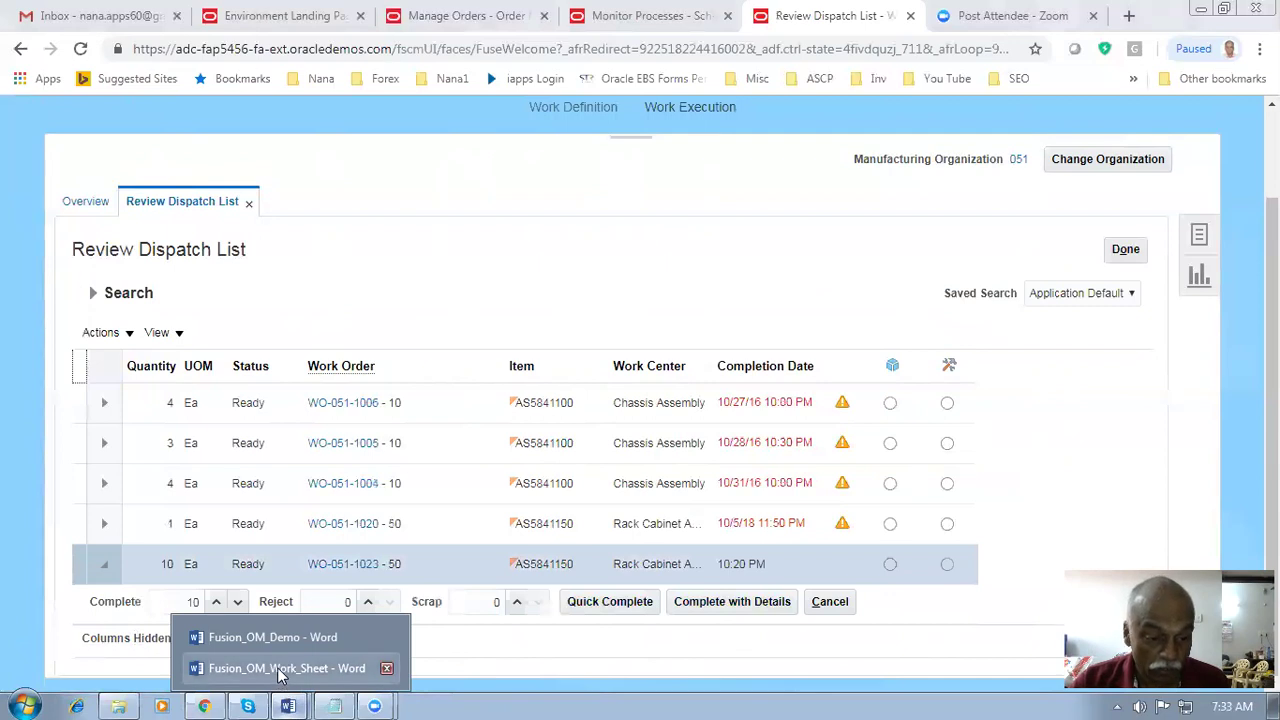
click(276, 637)
click(137, 394)
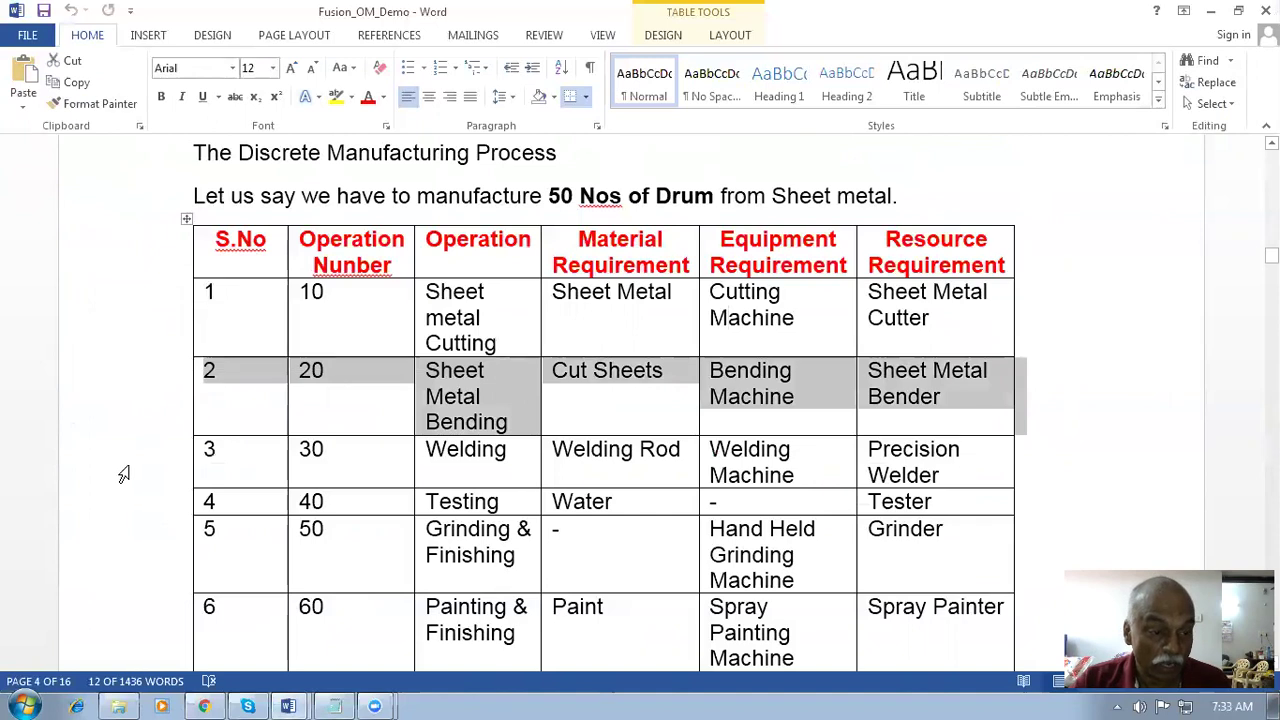
click(127, 472)
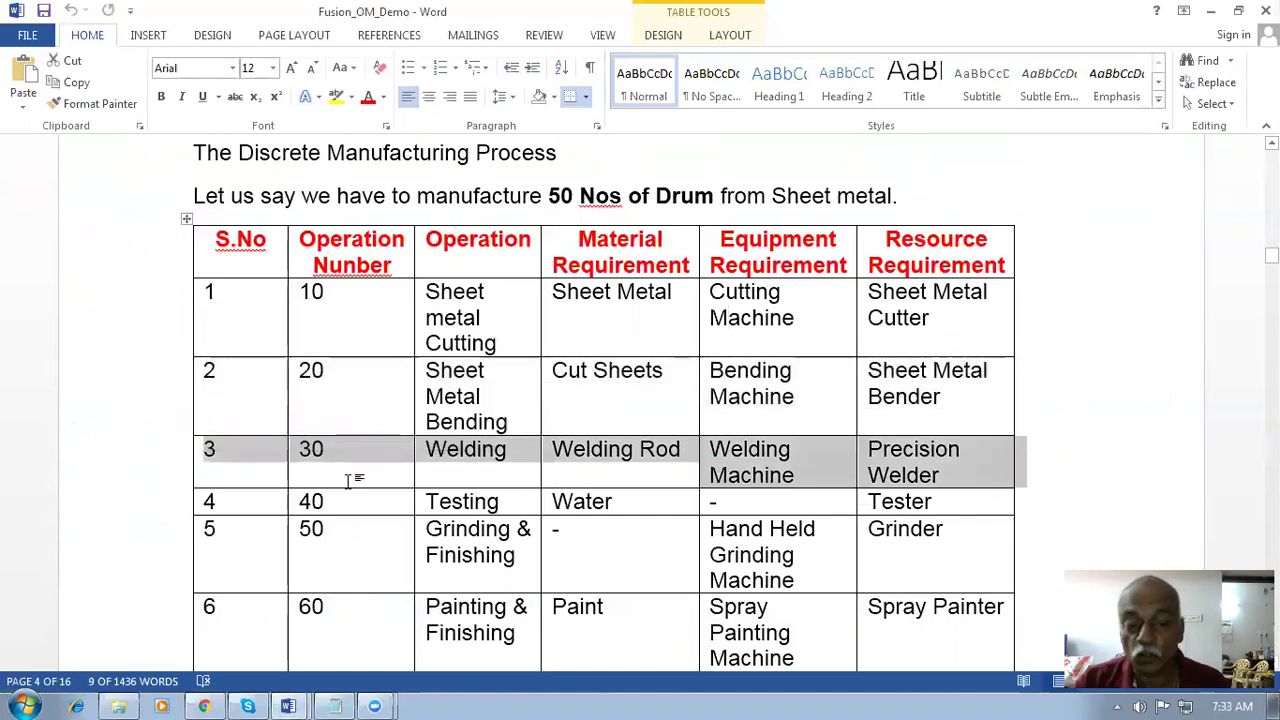
click(203, 705)
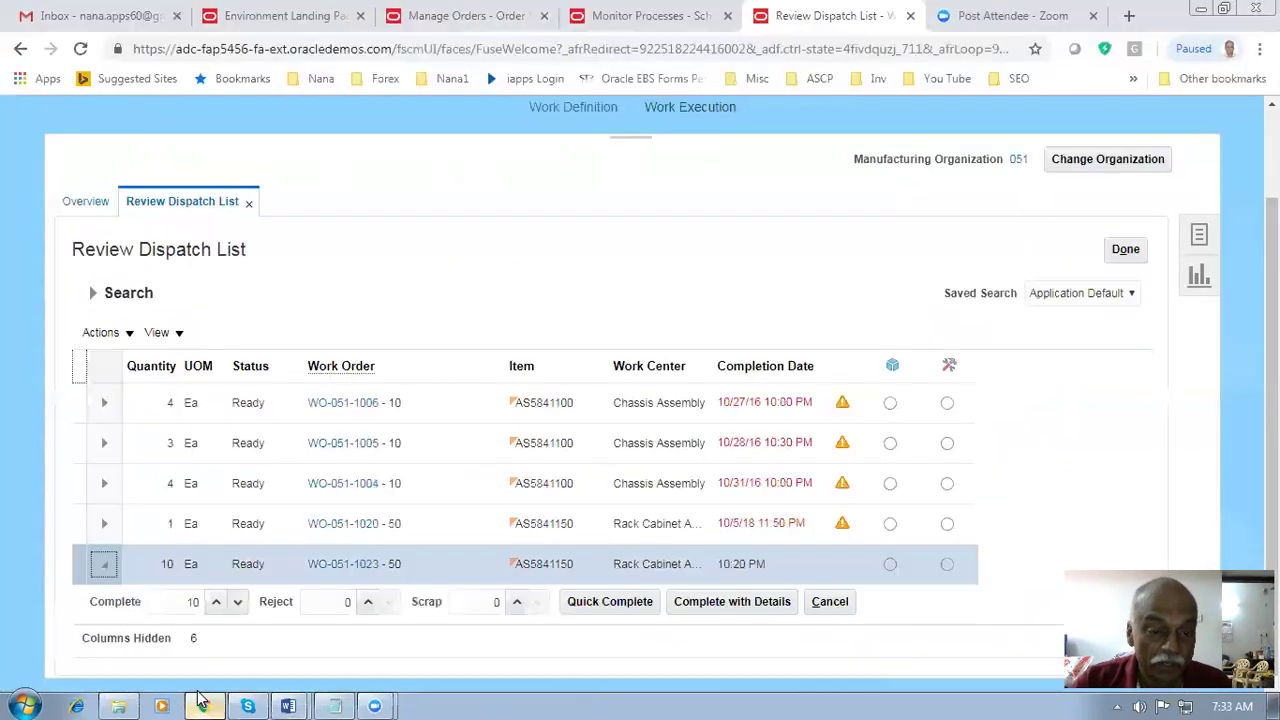
- Complete all 10 units of WO-051-1023 at operation 50, then at final operation 70
click(632, 610)
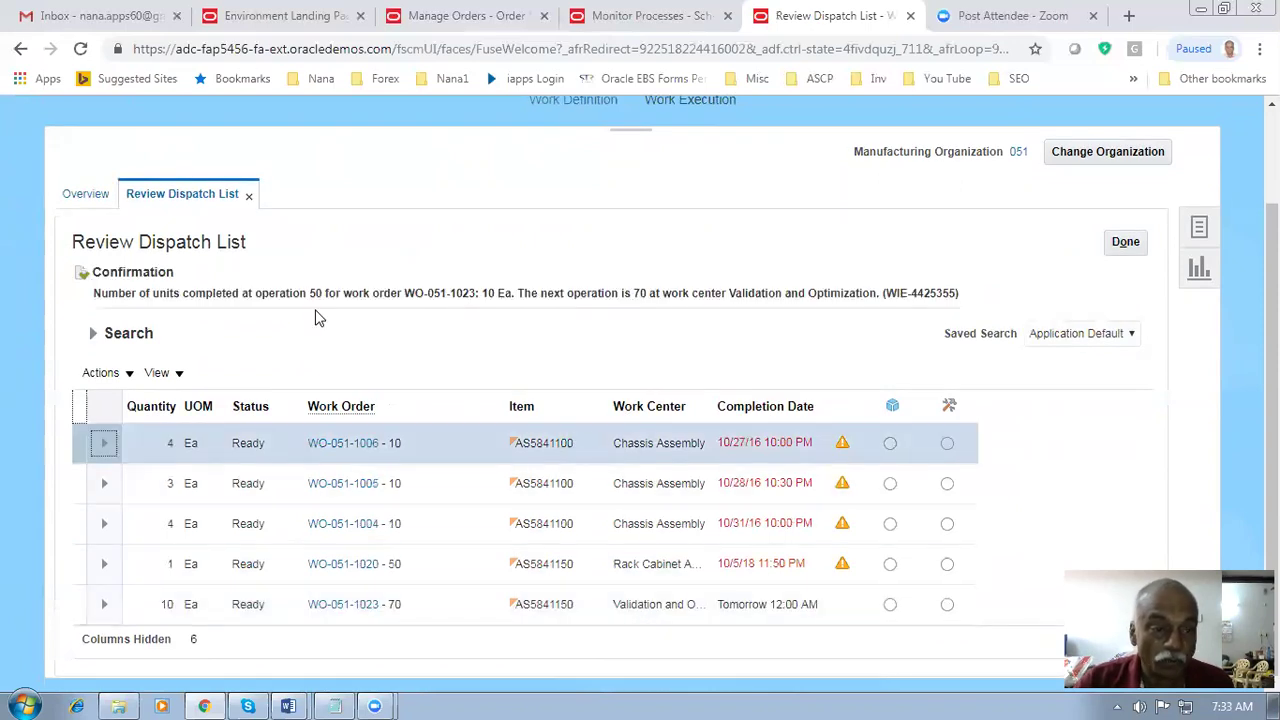
drag(212, 293, 511, 296)
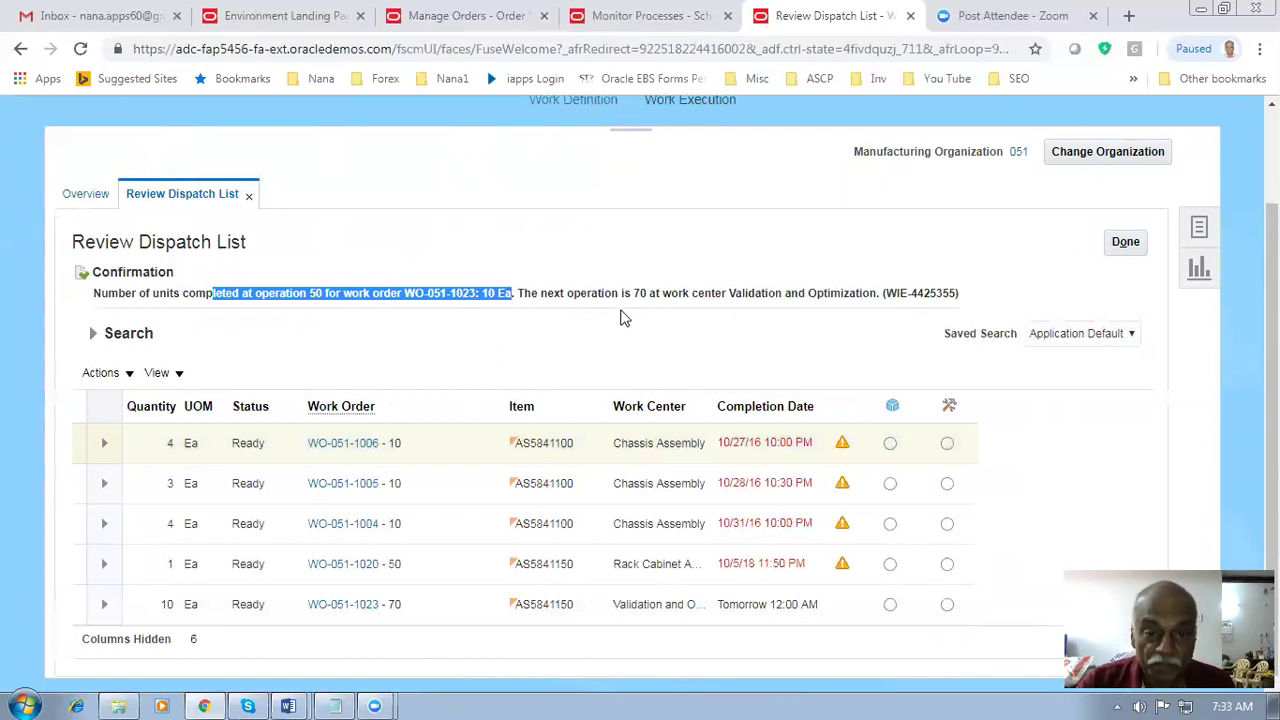
drag(611, 293, 882, 293)
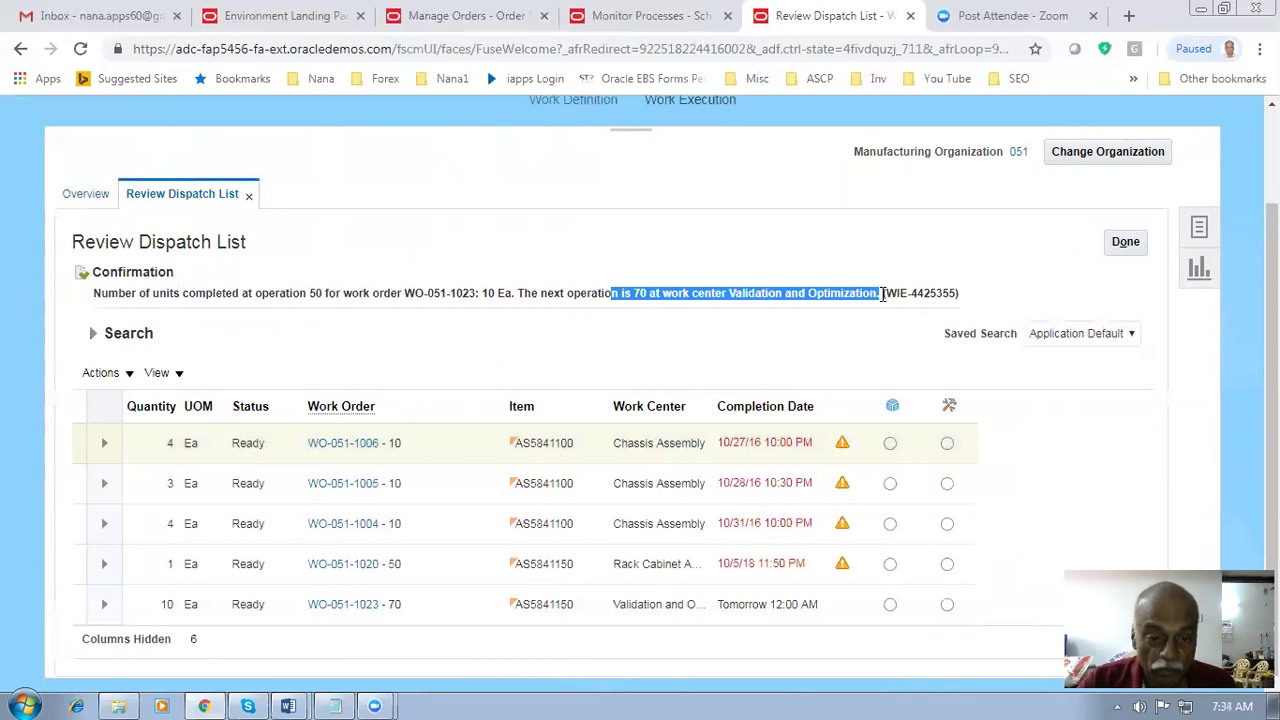
click(104, 604)
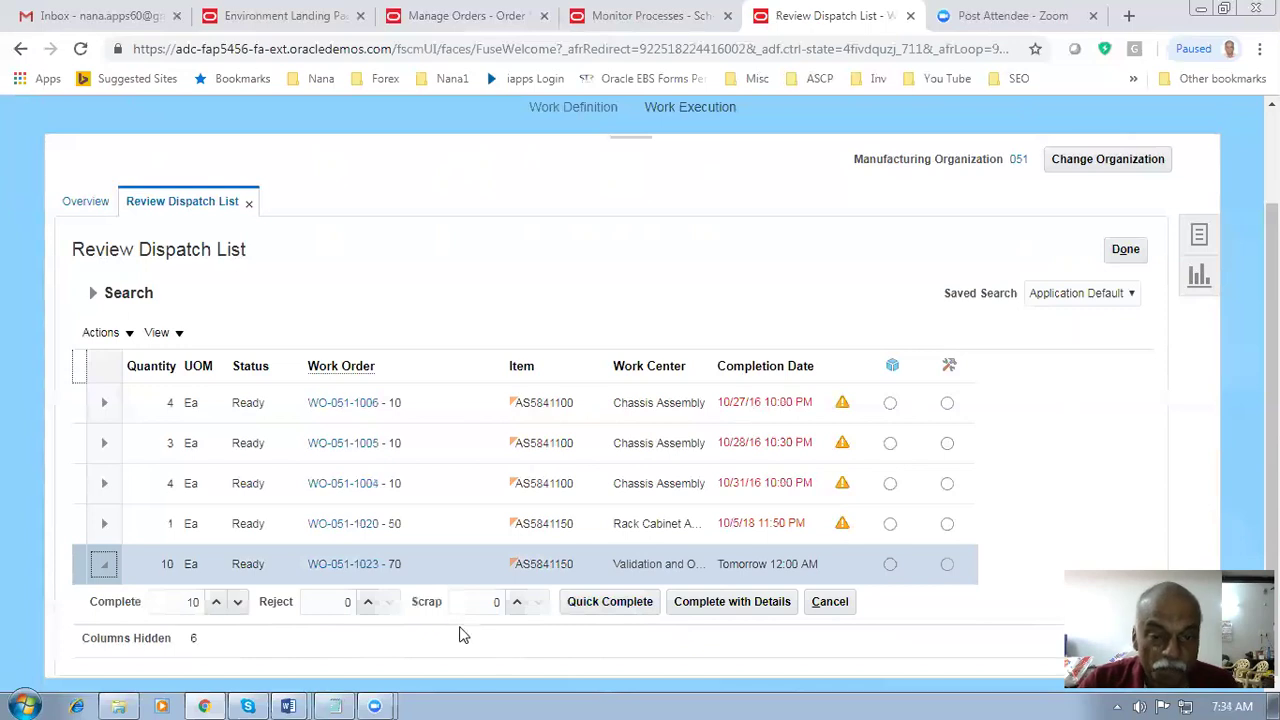
click(619, 604)
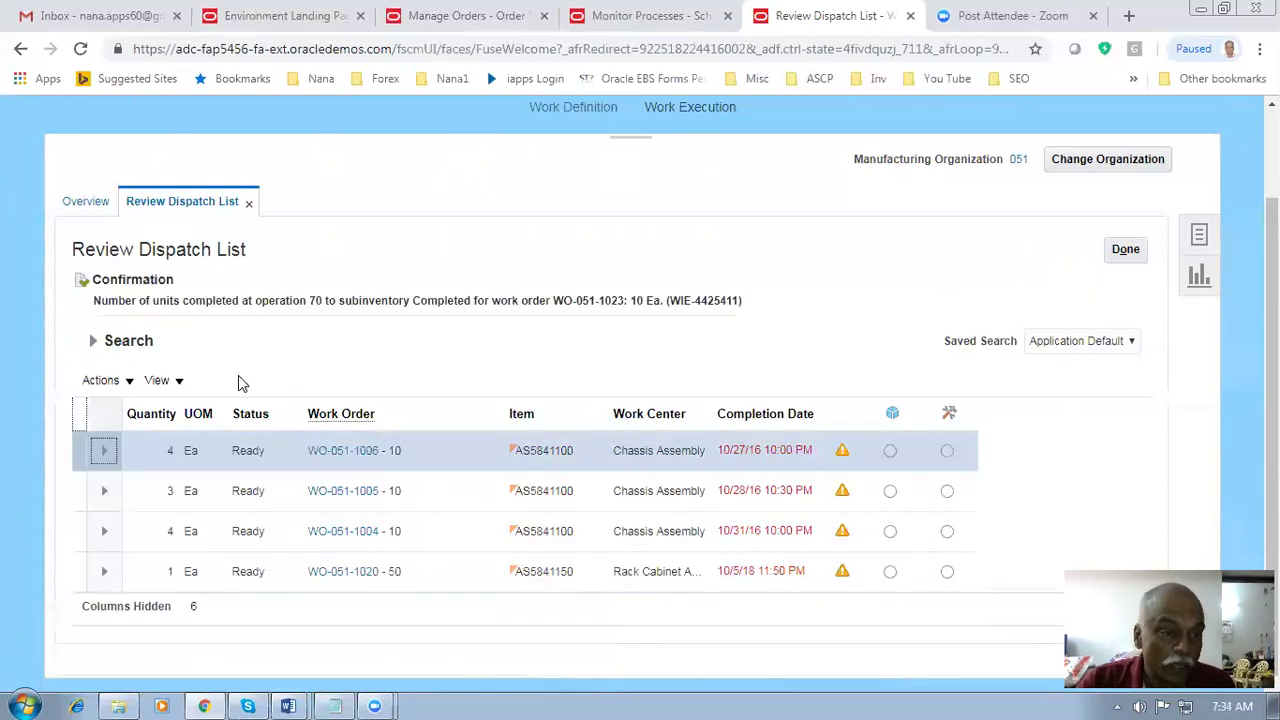
drag(165, 300, 675, 298)
click(362, 304)
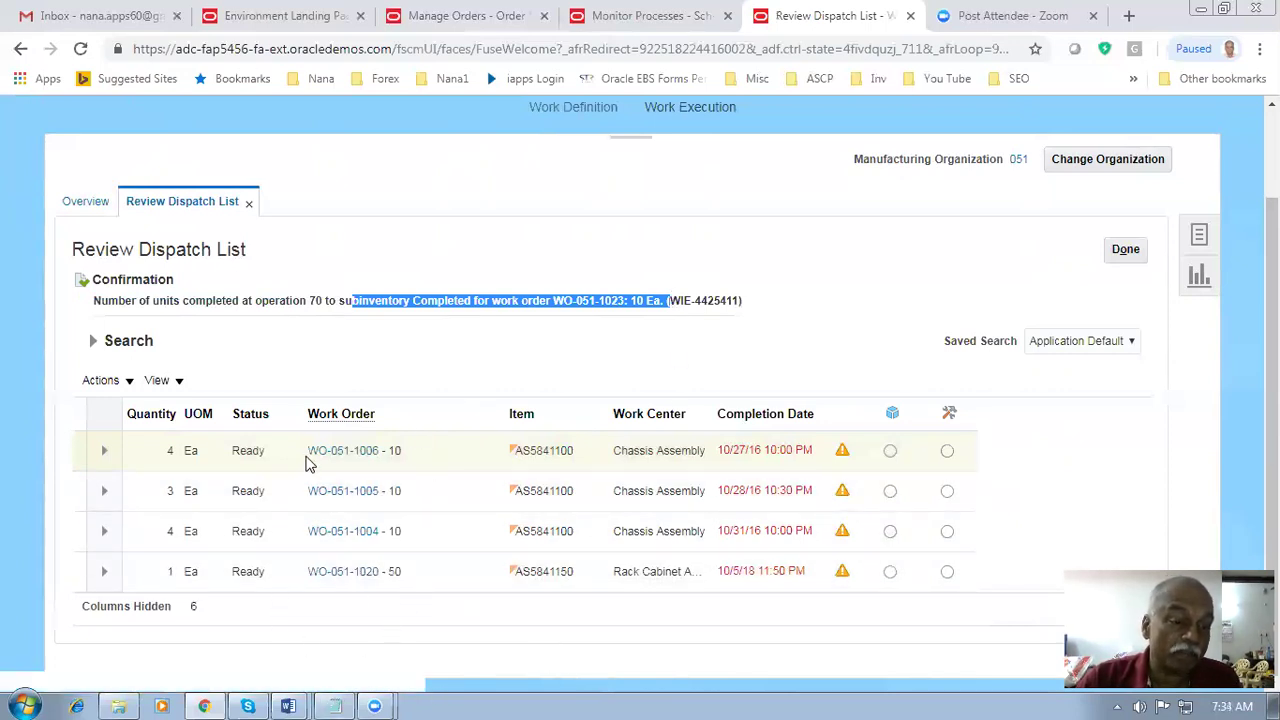
- Check the confirmation that the units went into the Completed subinventory and return to the overview
drag(84, 250, 222, 252)
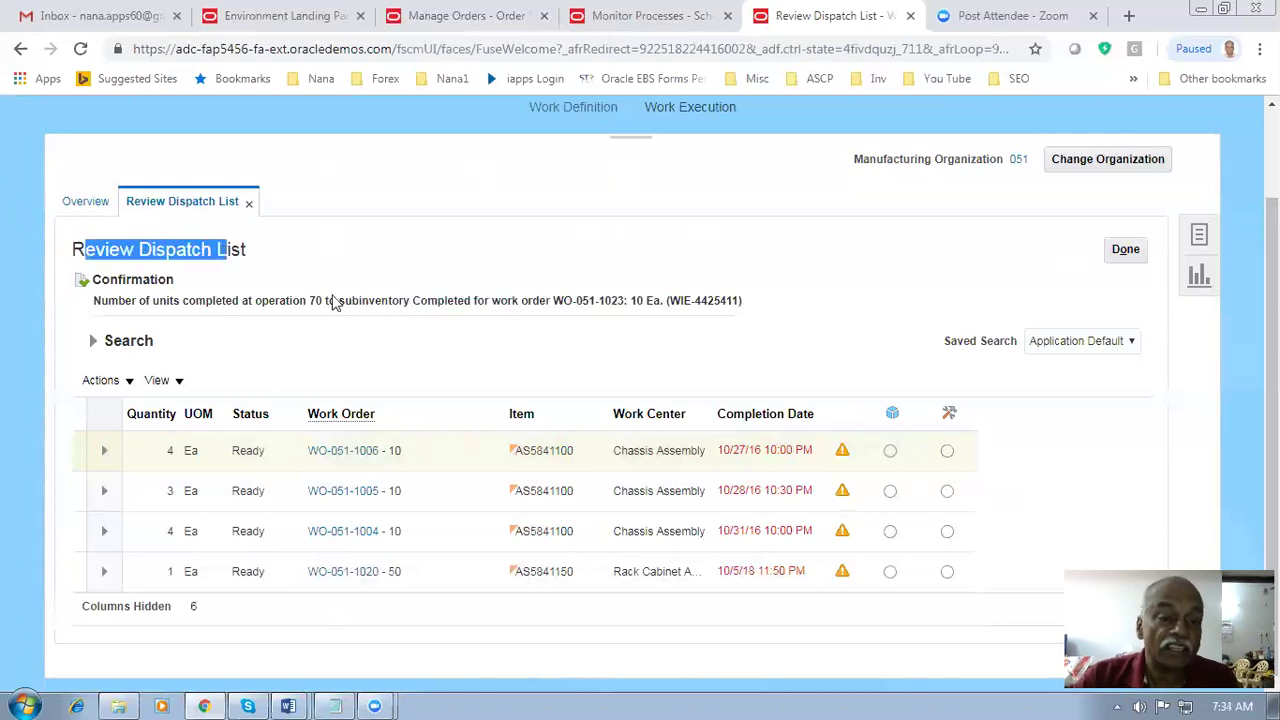
drag(358, 301, 632, 303)
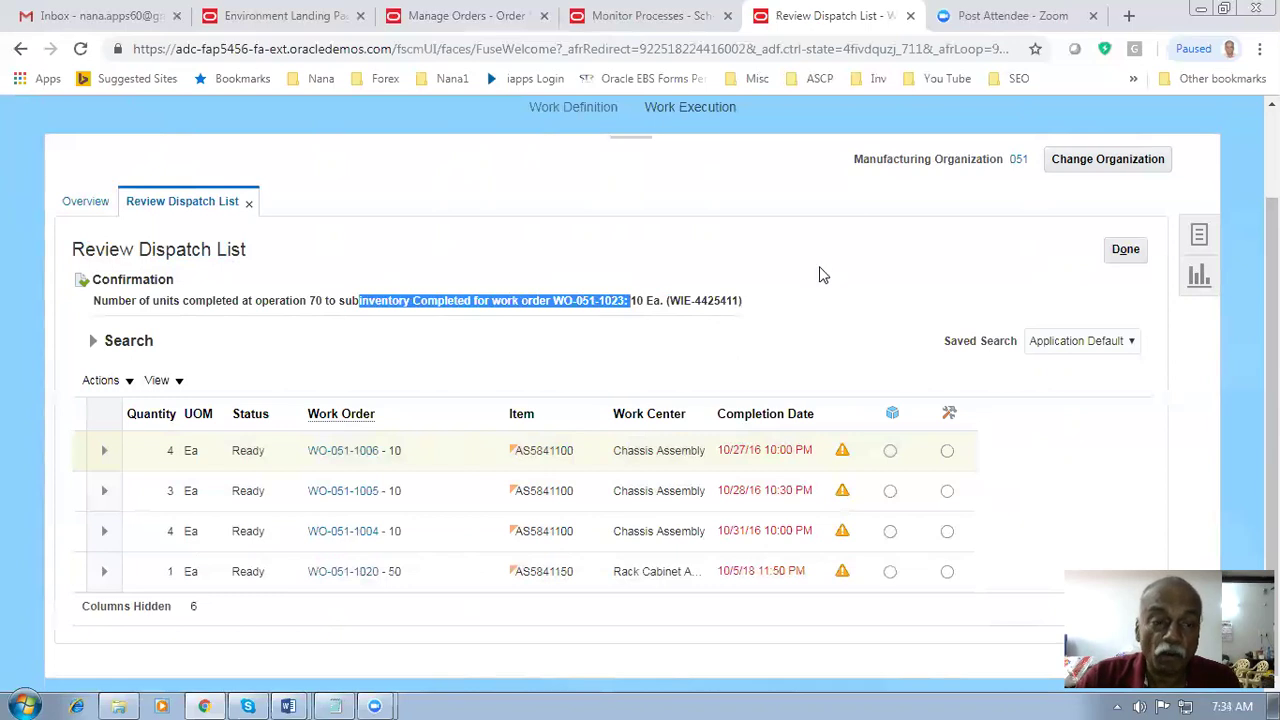
click(731, 271)
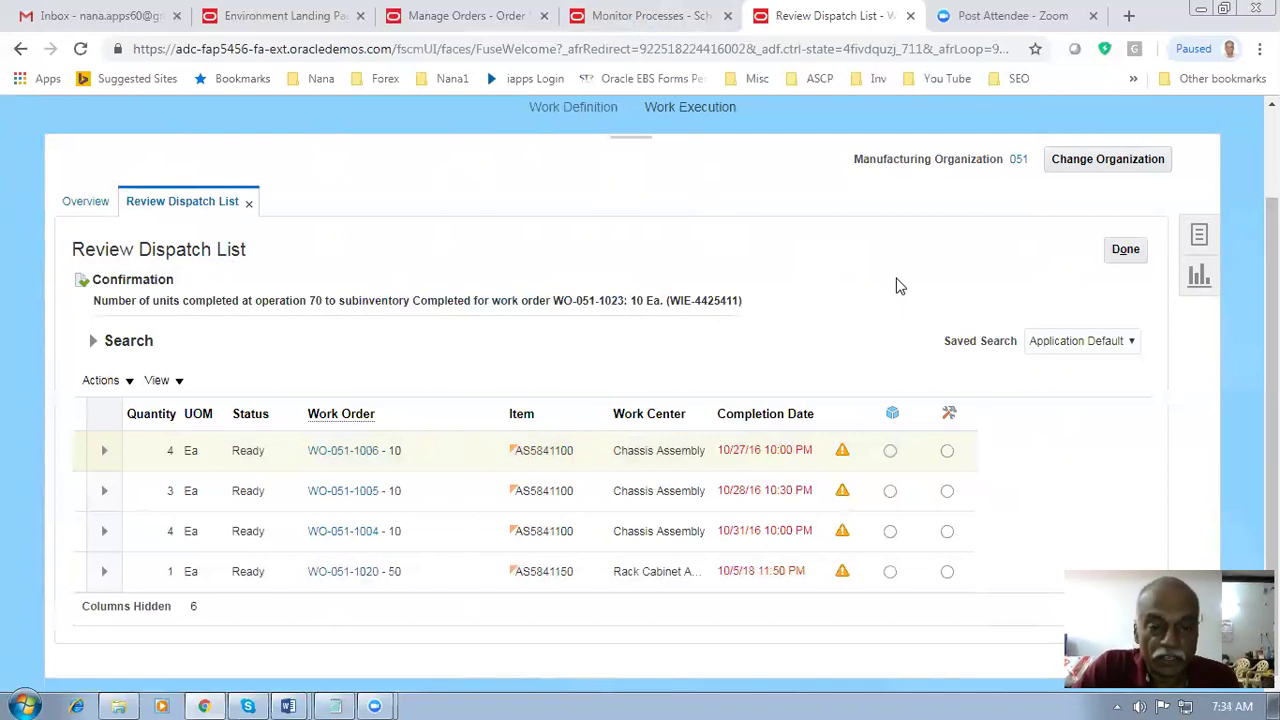
drag(388, 300, 492, 306)
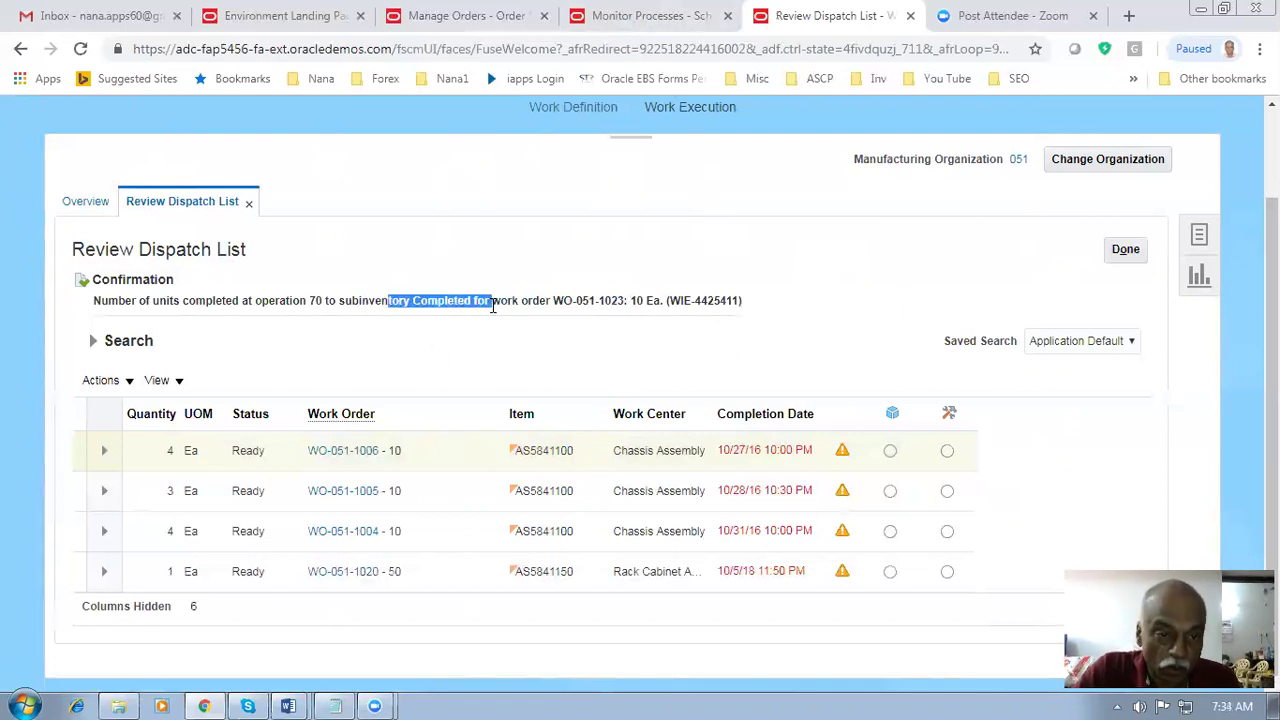
click(1127, 251)
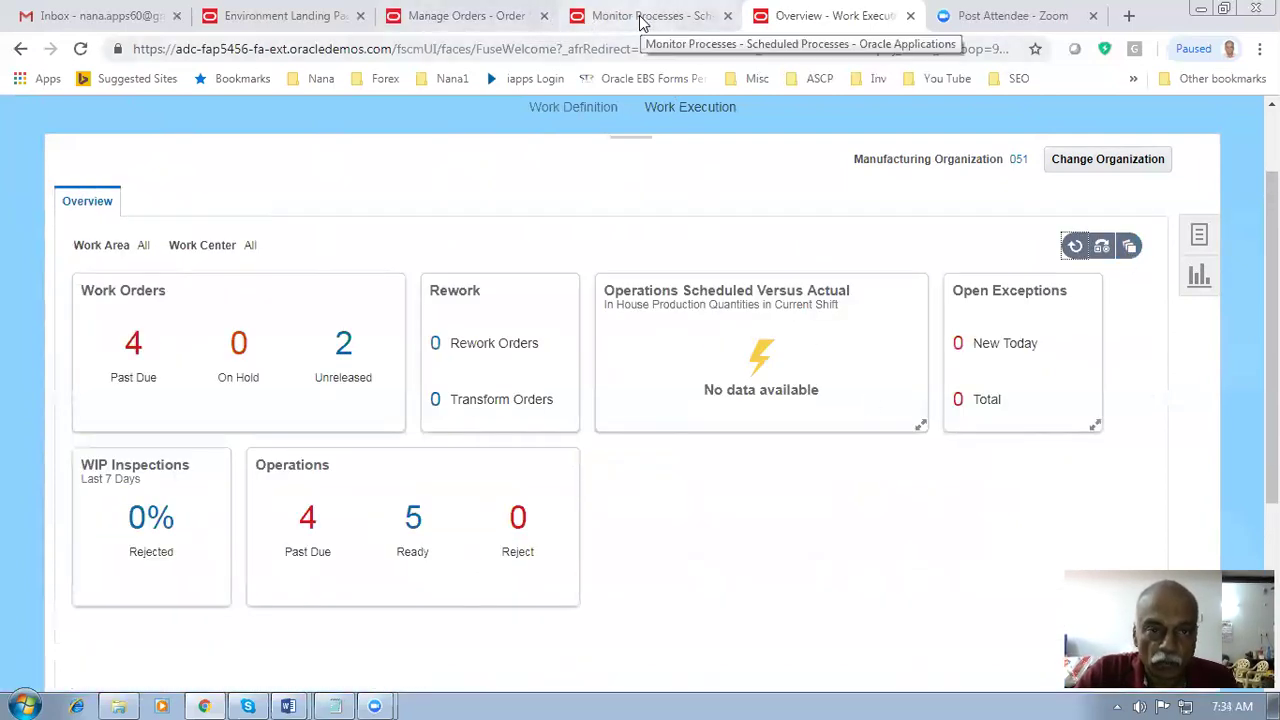
- Bring up order 90404's supply order, view line 1.1's orchestration plan, and refresh it
click(466, 16)
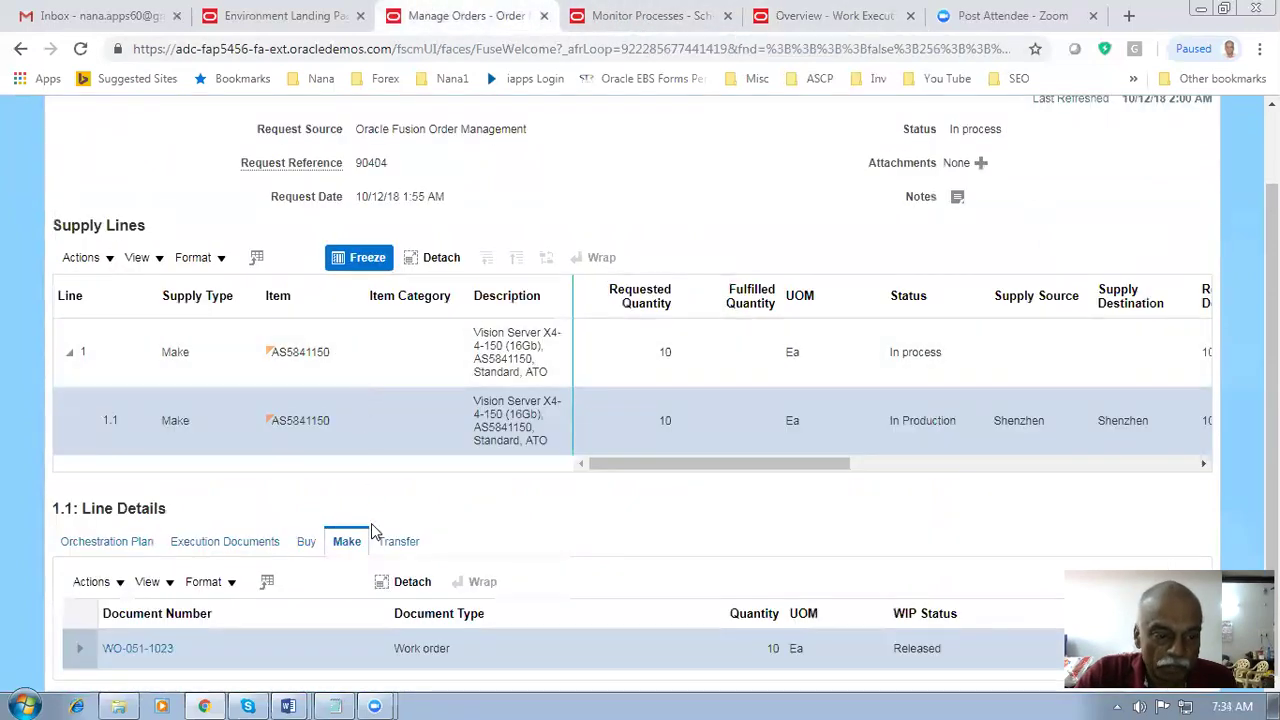
click(115, 545)
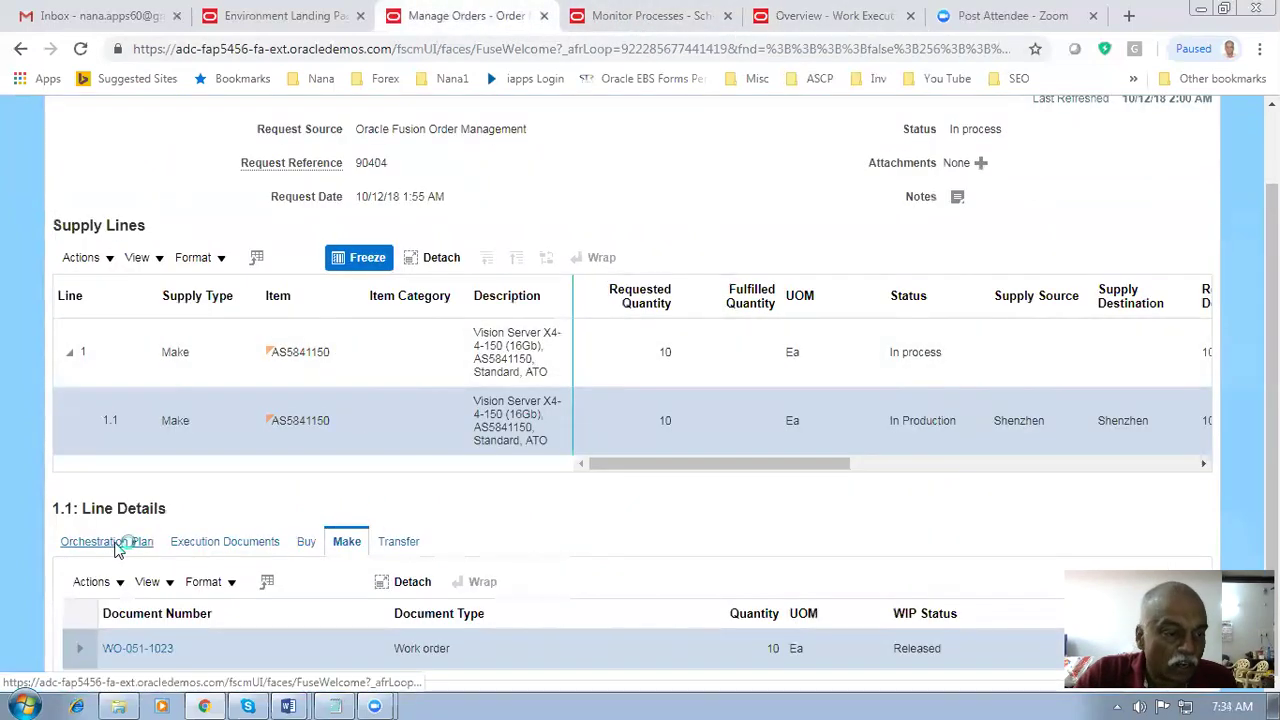
scroll(200, 518, down, 3)
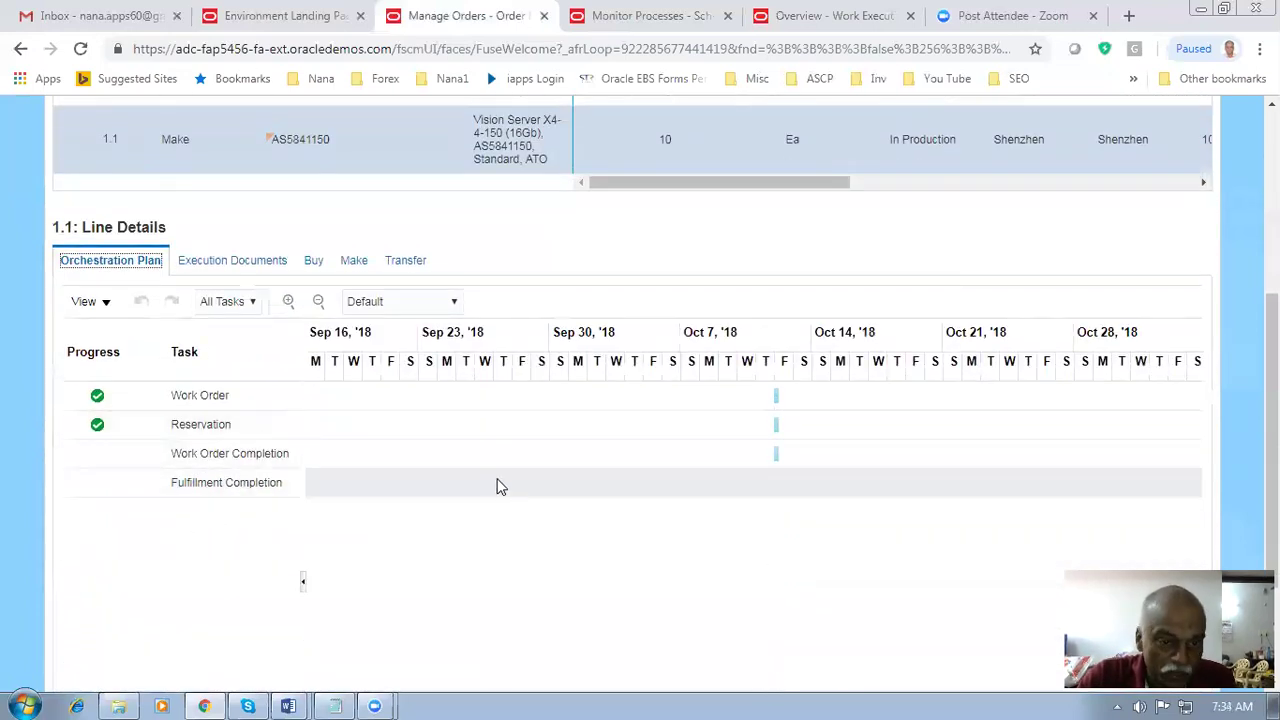
scroll(497, 486, up, 5)
click(940, 163)
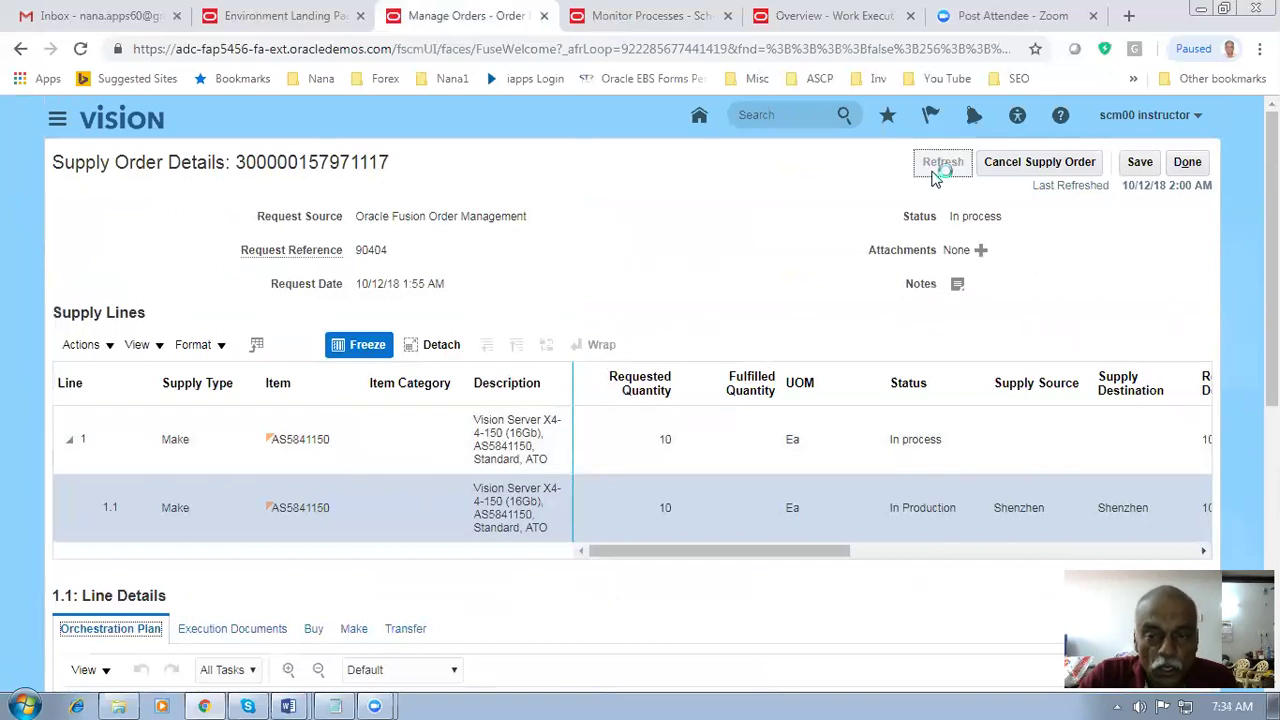
scroll(590, 220, down, 1)
scroll(590, 220, down, 3)
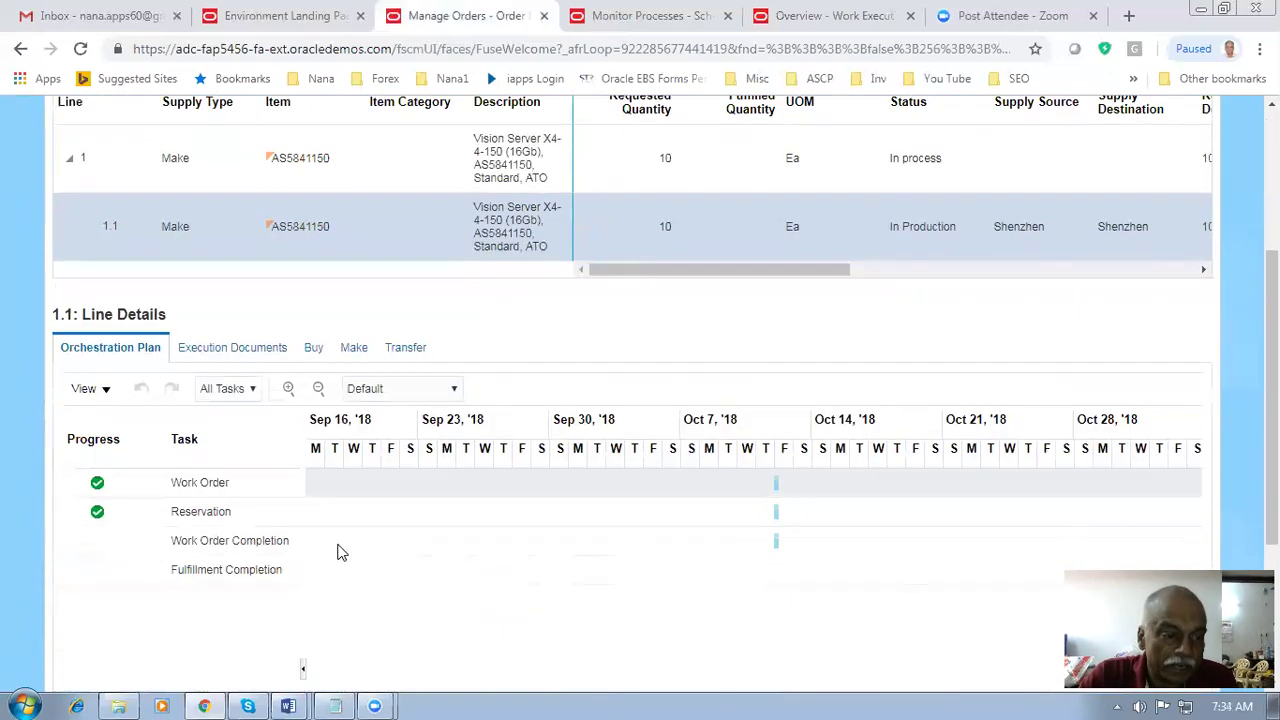
- Show the work order making line 1.1, refresh again, and close the supply order details
click(354, 347)
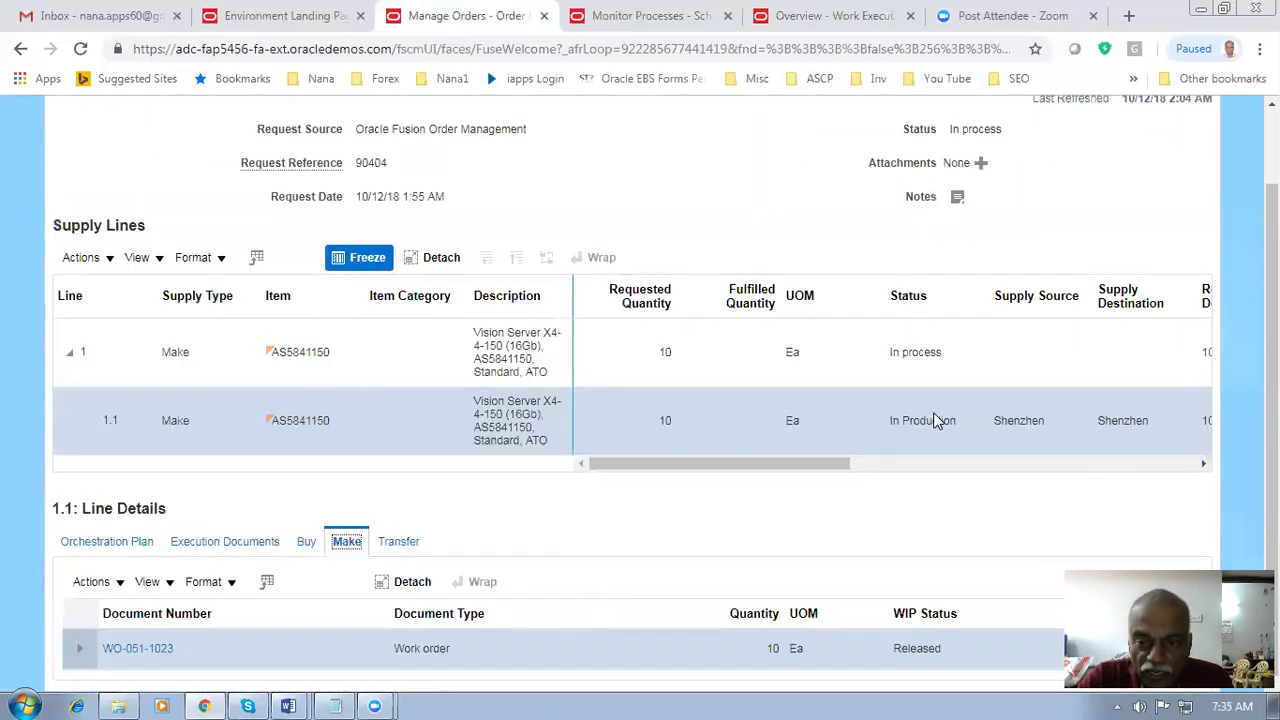
drag(790, 464, 965, 467)
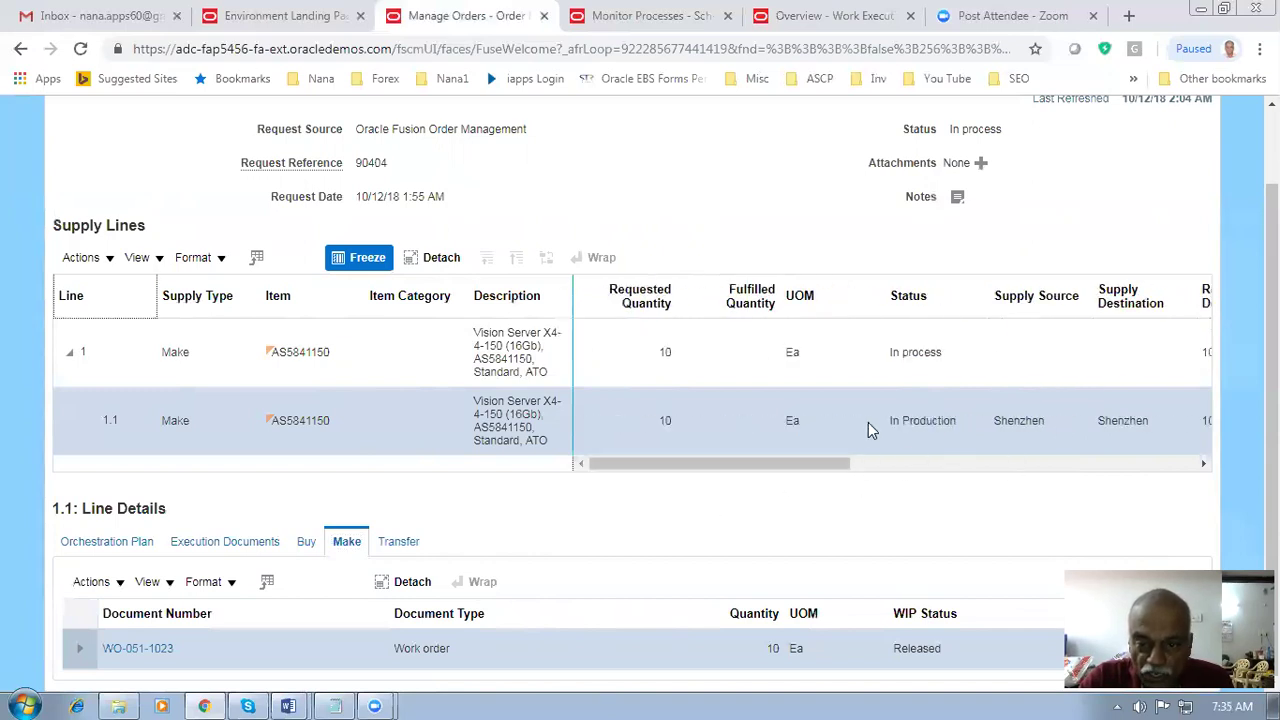
scroll(780, 194, up, 2)
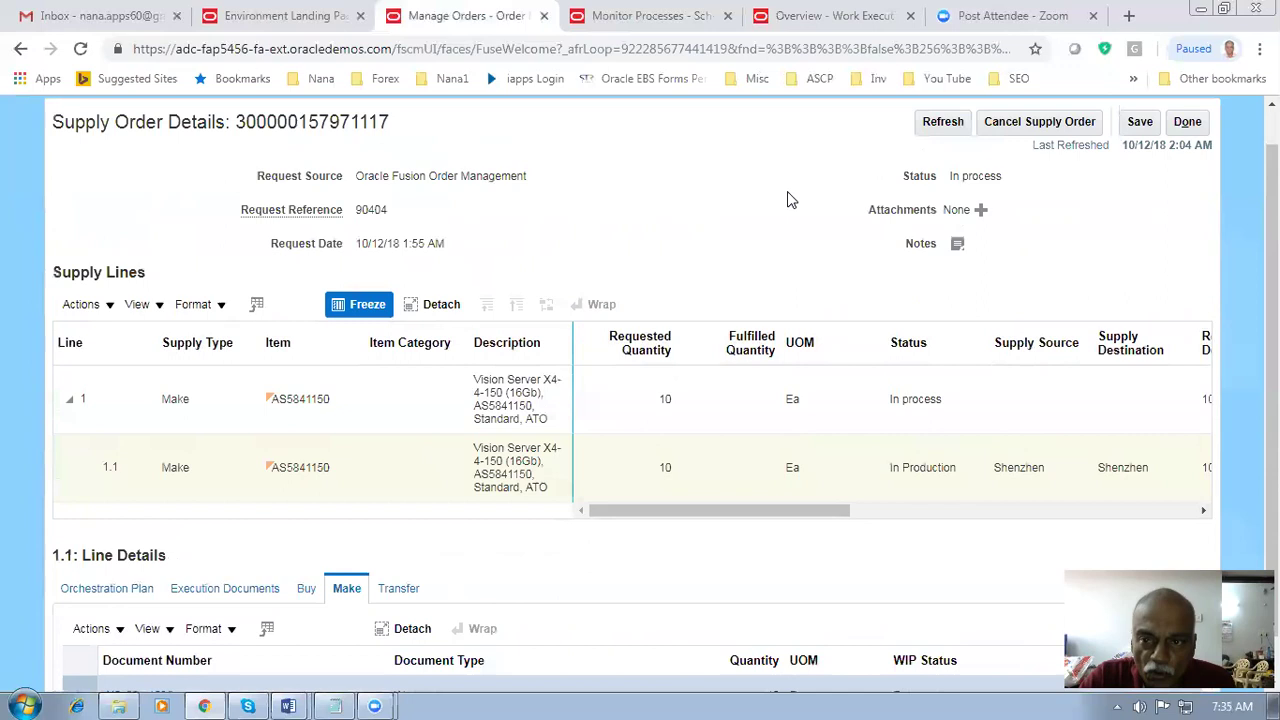
click(942, 164)
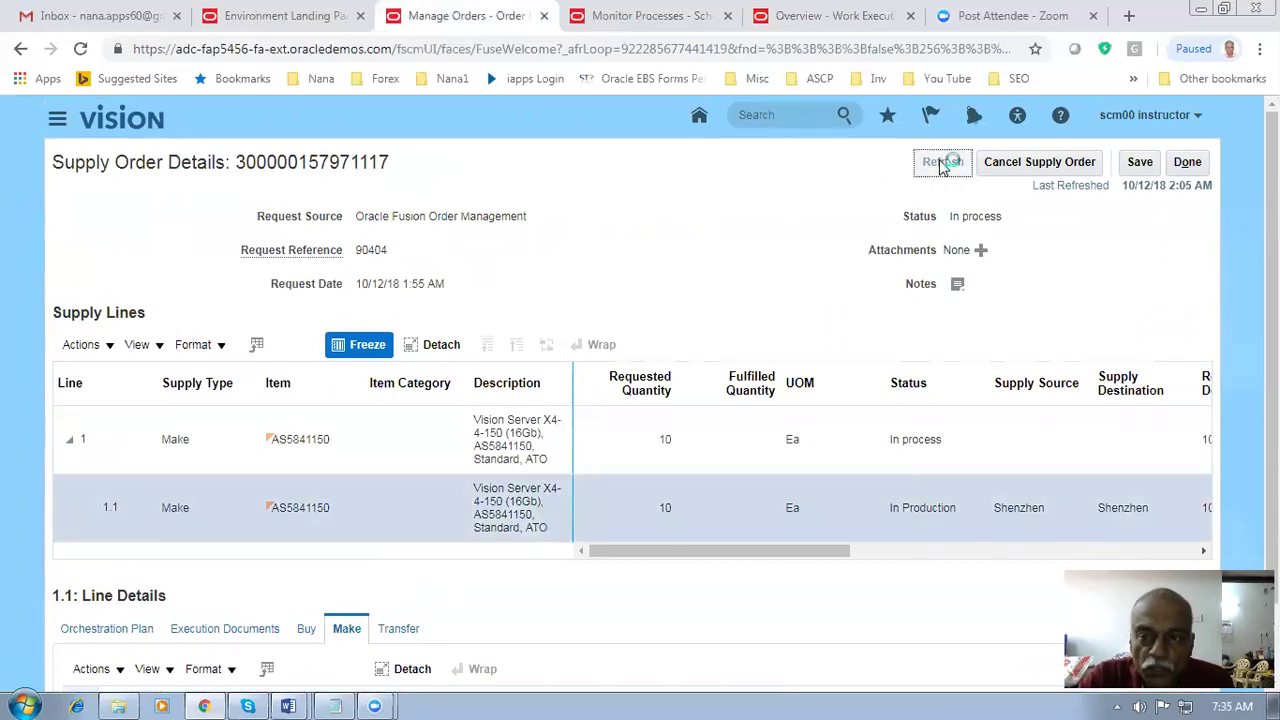
scroll(498, 394, down, 2)
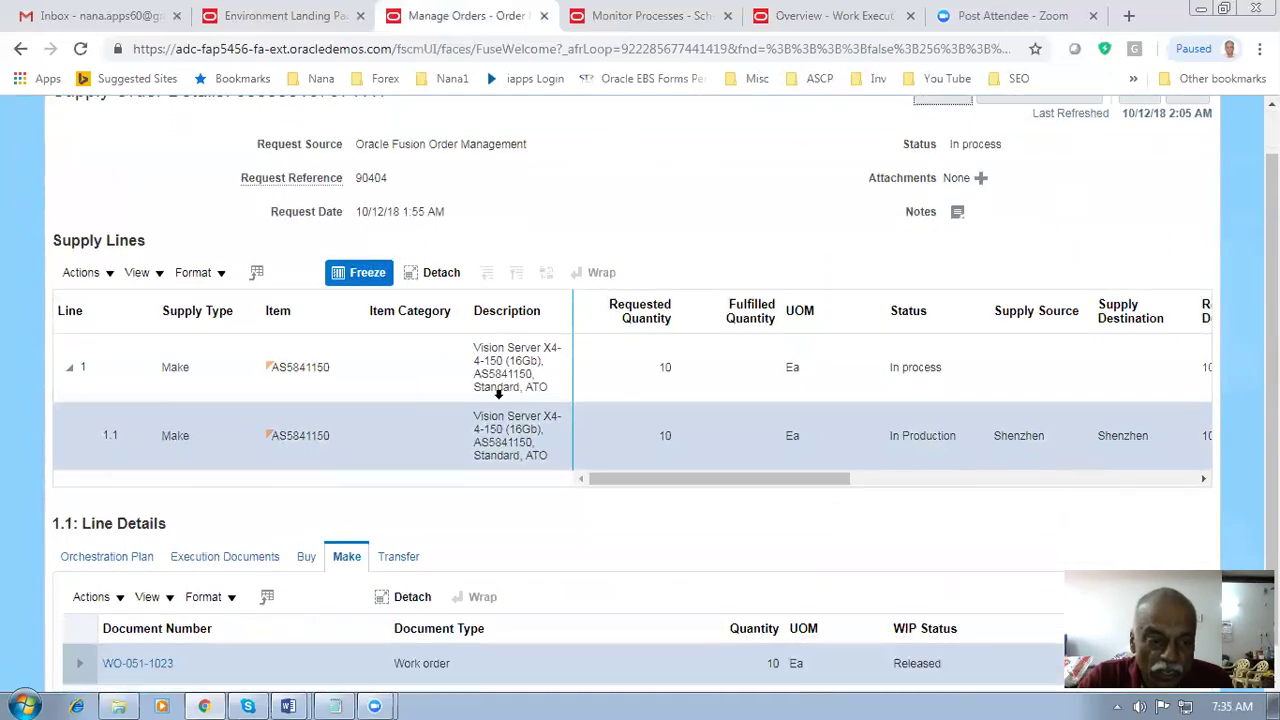
scroll(1070, 262, up, 2)
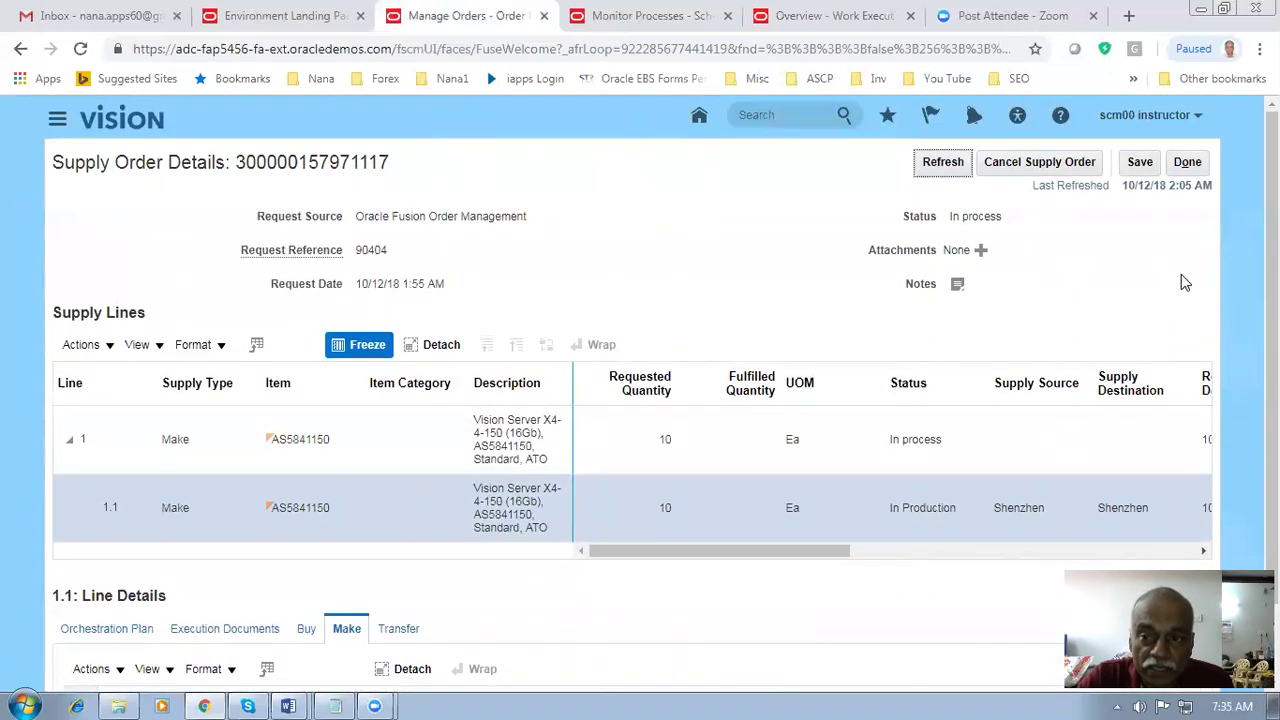
click(1195, 165)
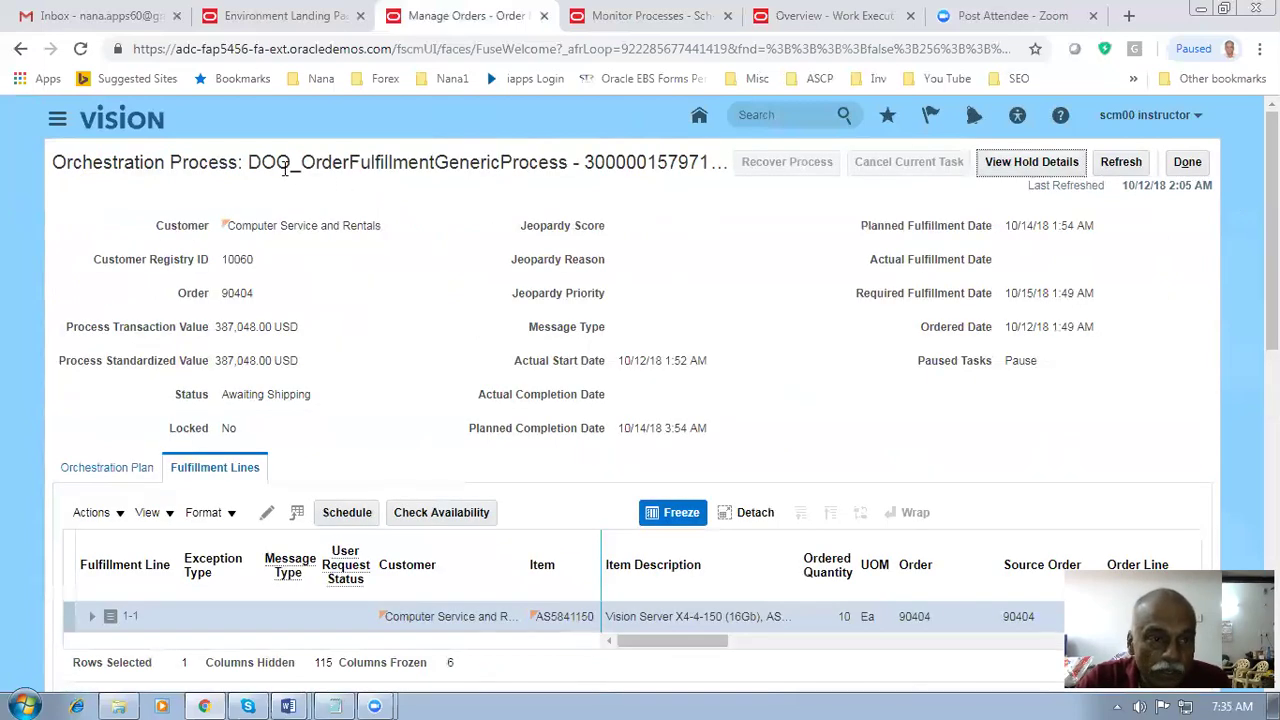
- Verify line 1.1's back-to-back Supply Status reads Goods available, then open its supply order
drag(301, 163, 470, 165)
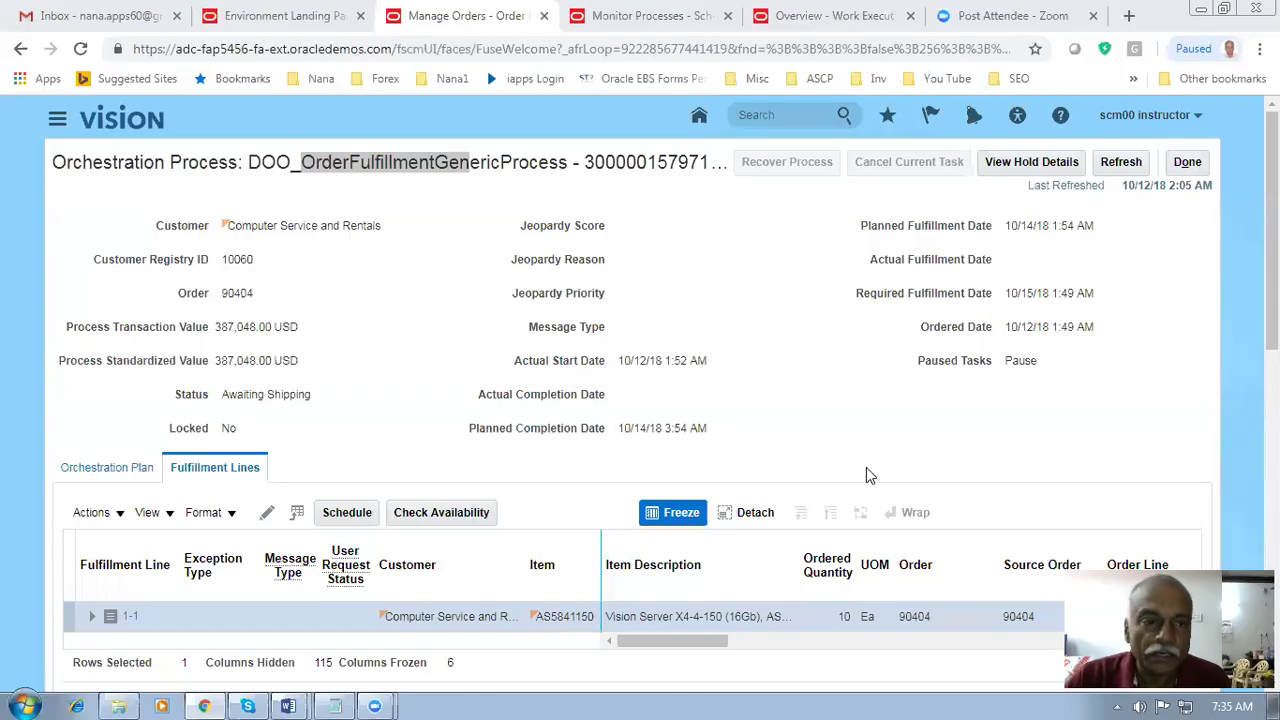
scroll(330, 310, down, 8)
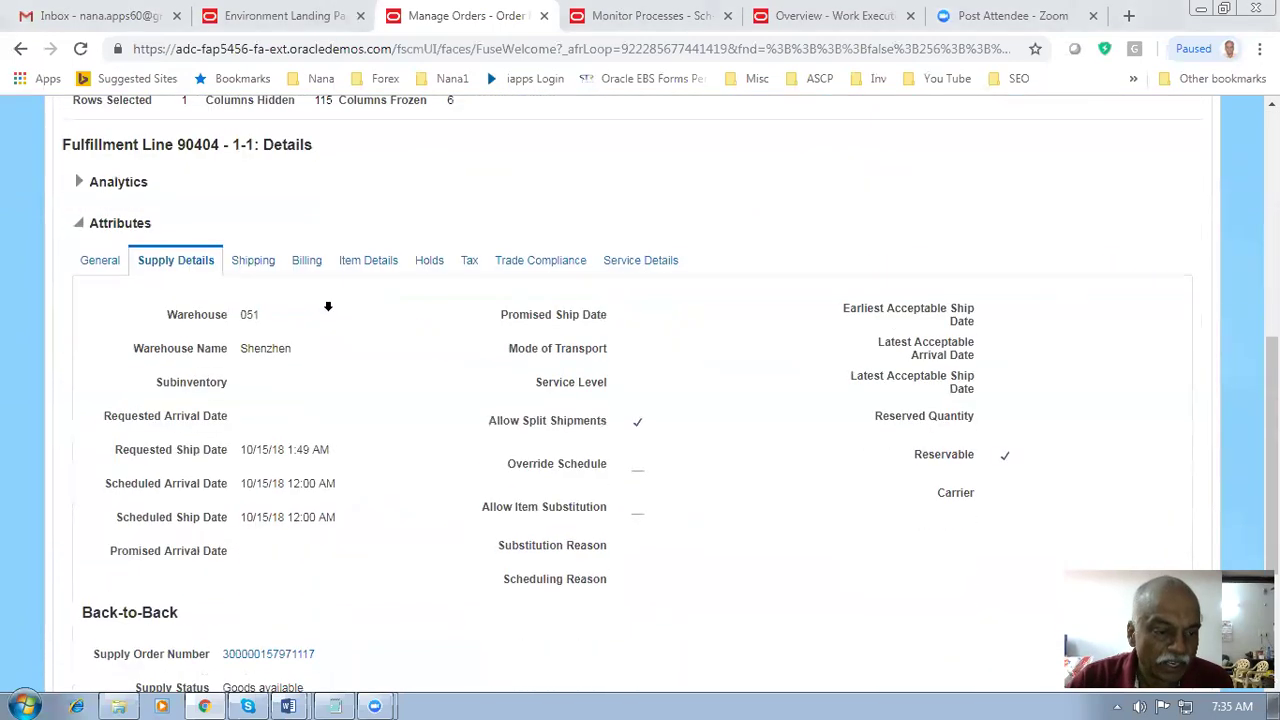
scroll(330, 312, down, 1)
drag(231, 436, 299, 437)
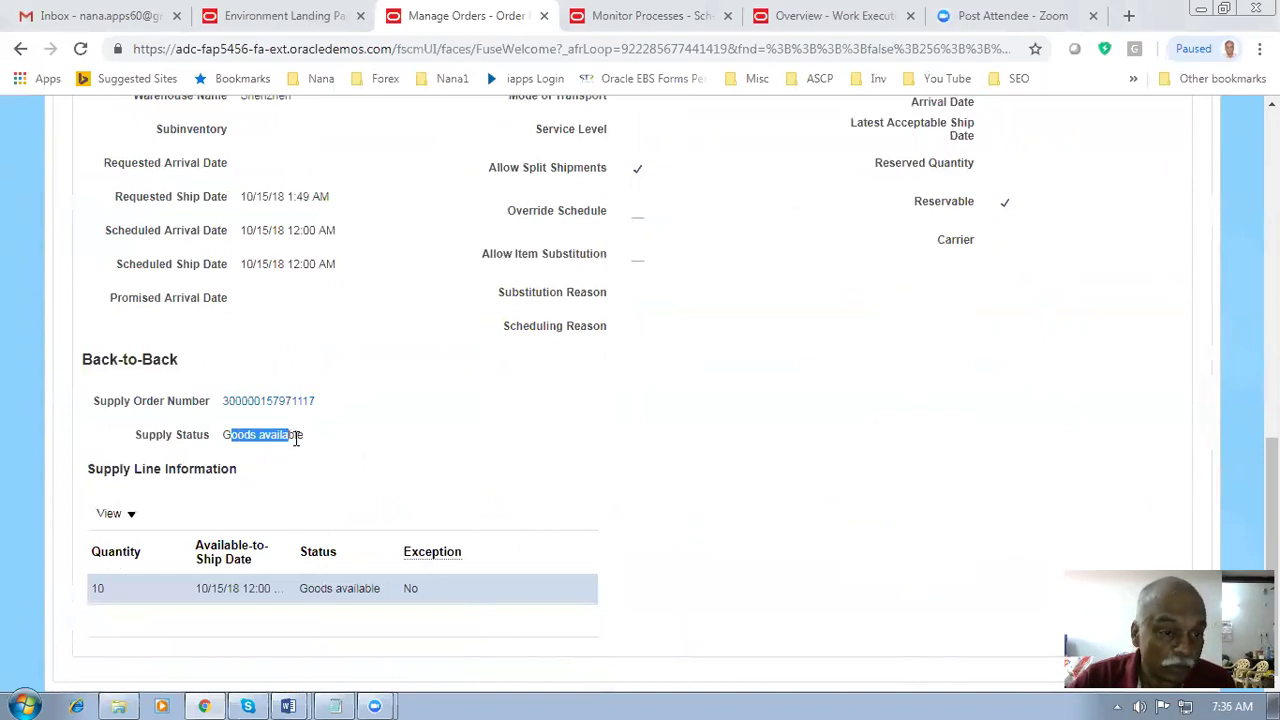
click(288, 404)
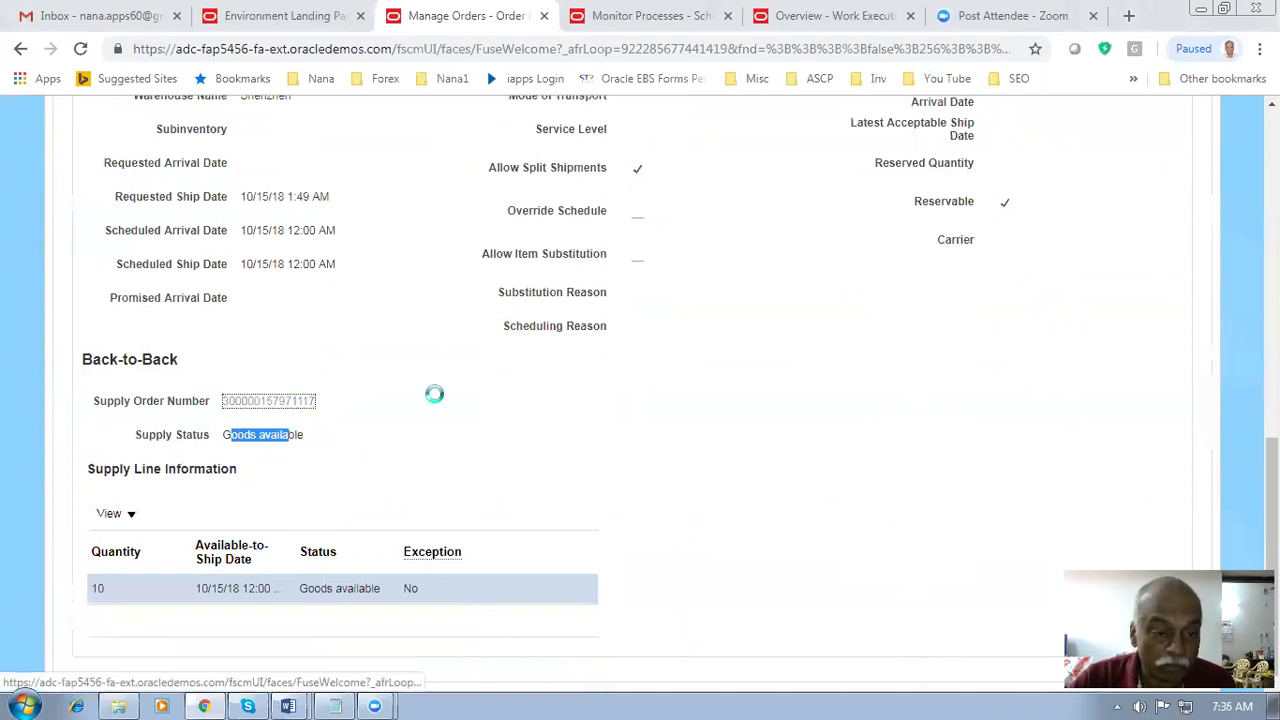
scroll(433, 396, down, 1)
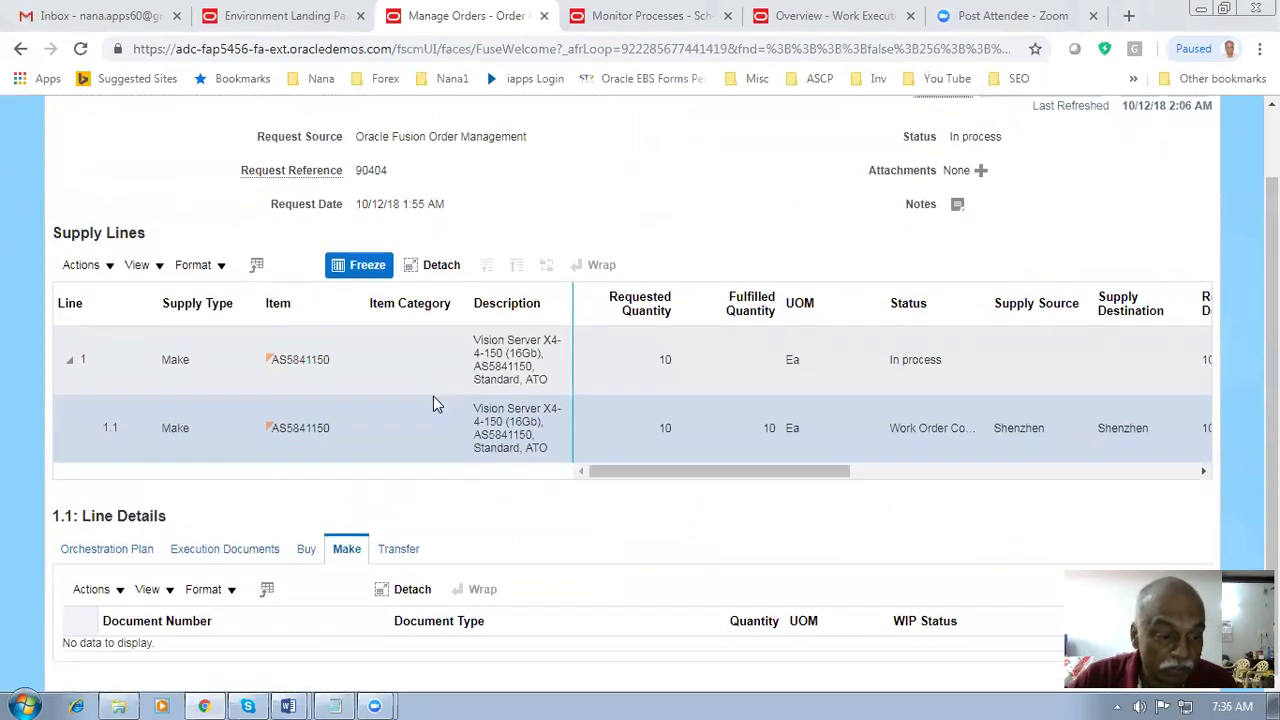
click(95, 560)
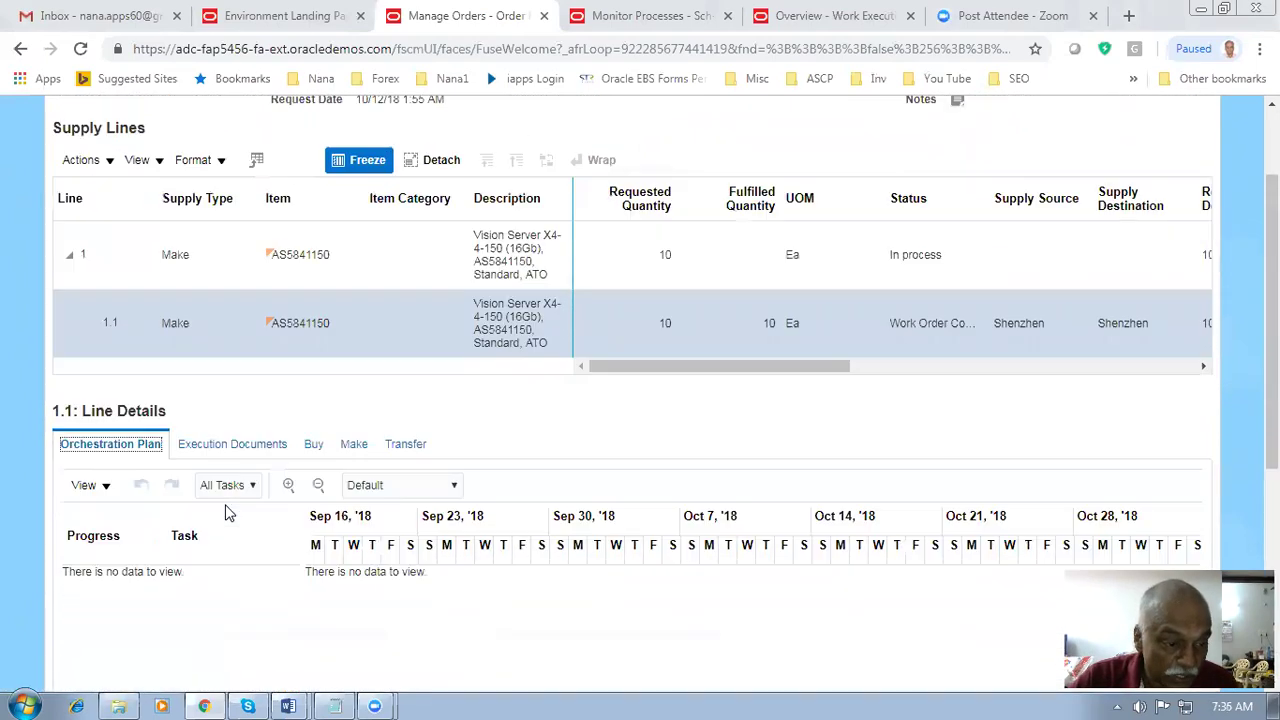
scroll(225, 510, down, 2)
click(353, 364)
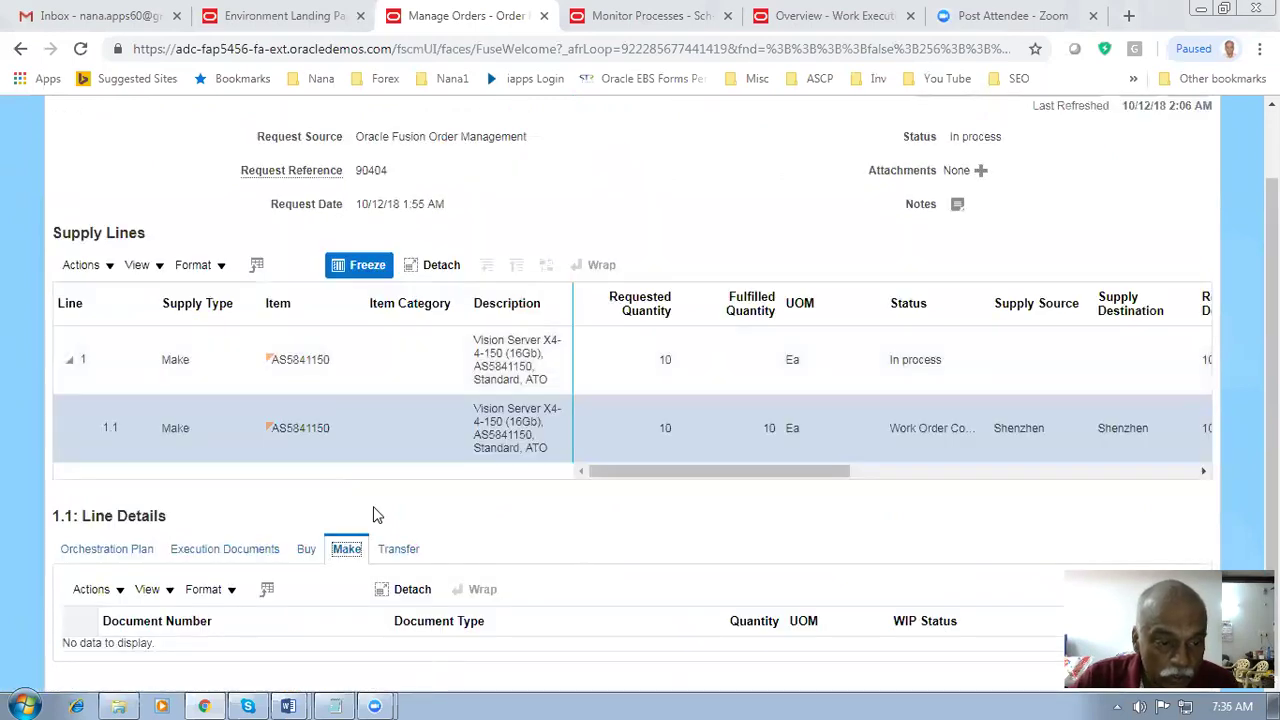
click(341, 358)
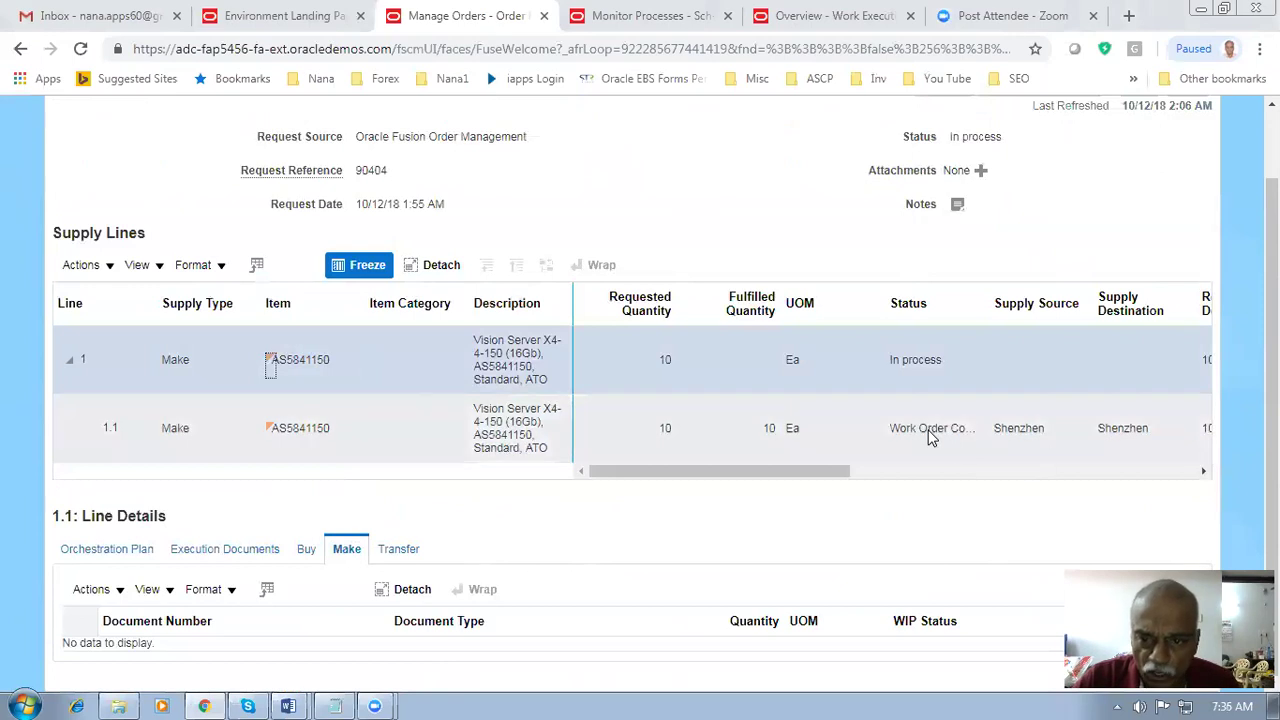
click(418, 430)
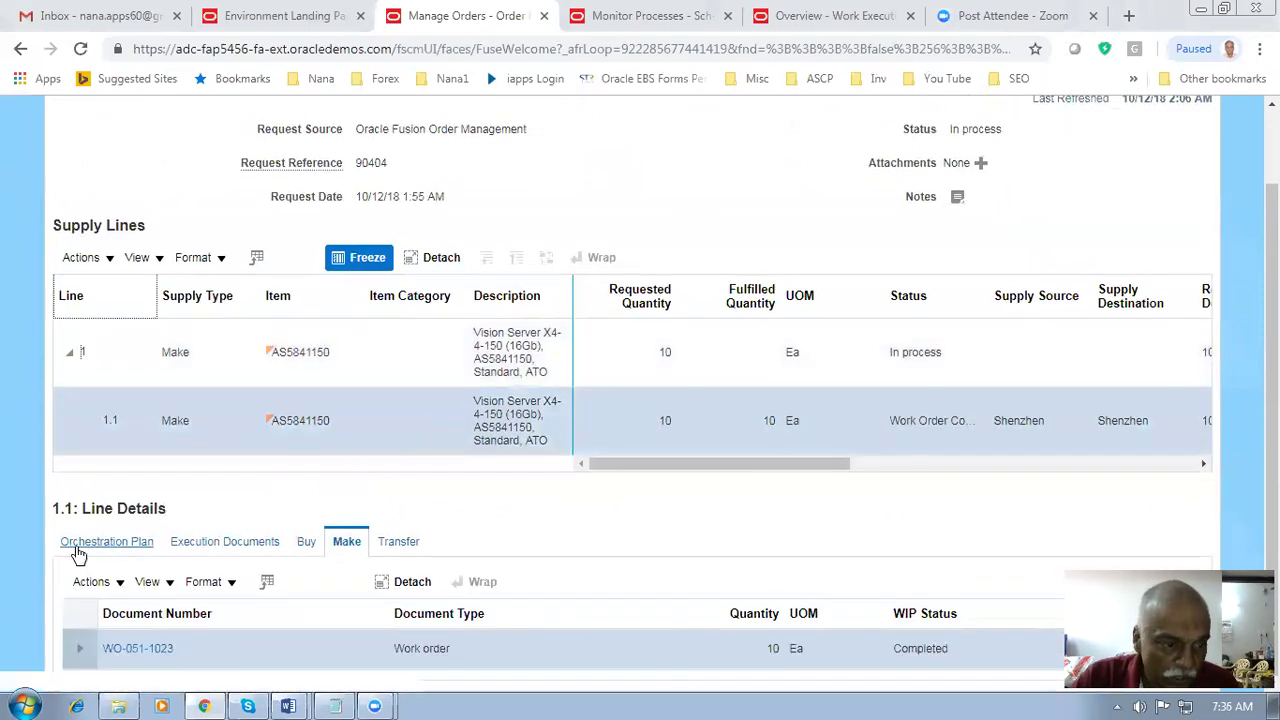
click(100, 543)
scroll(250, 500, down, 4)
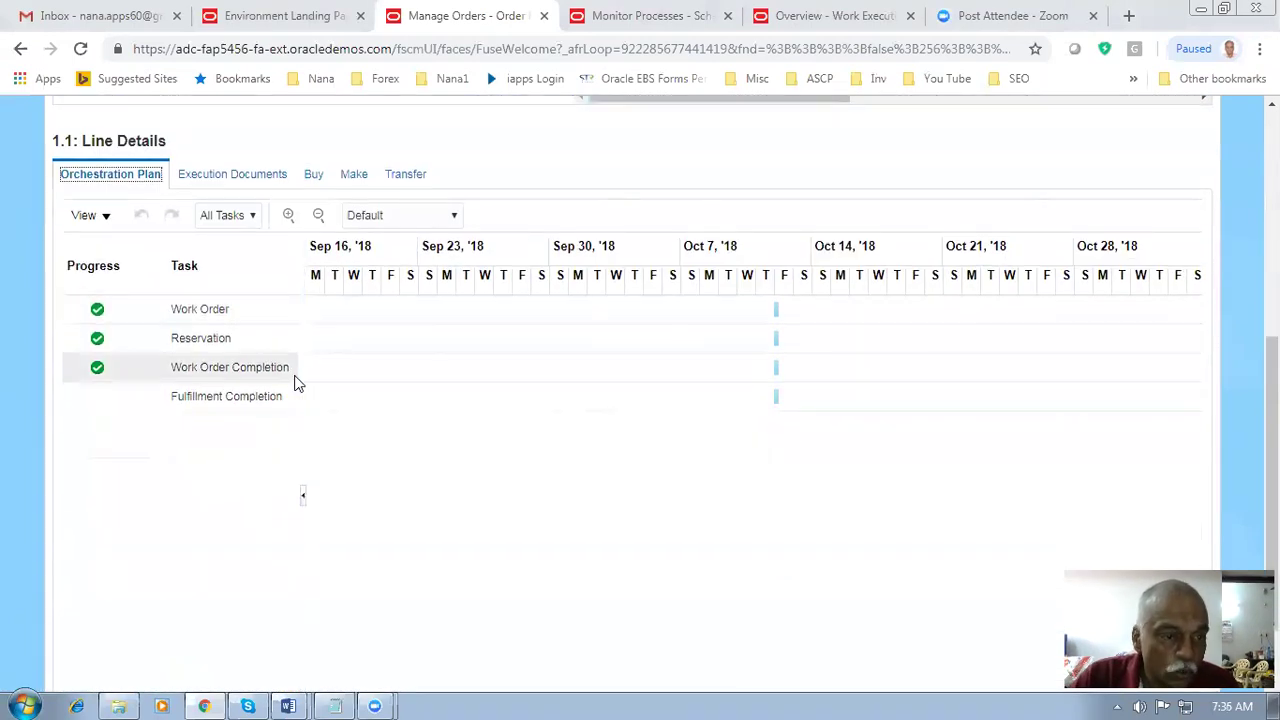
- Check the Fulfillment Completion task, close the supply order, and return to Work Execution overview
click(214, 408)
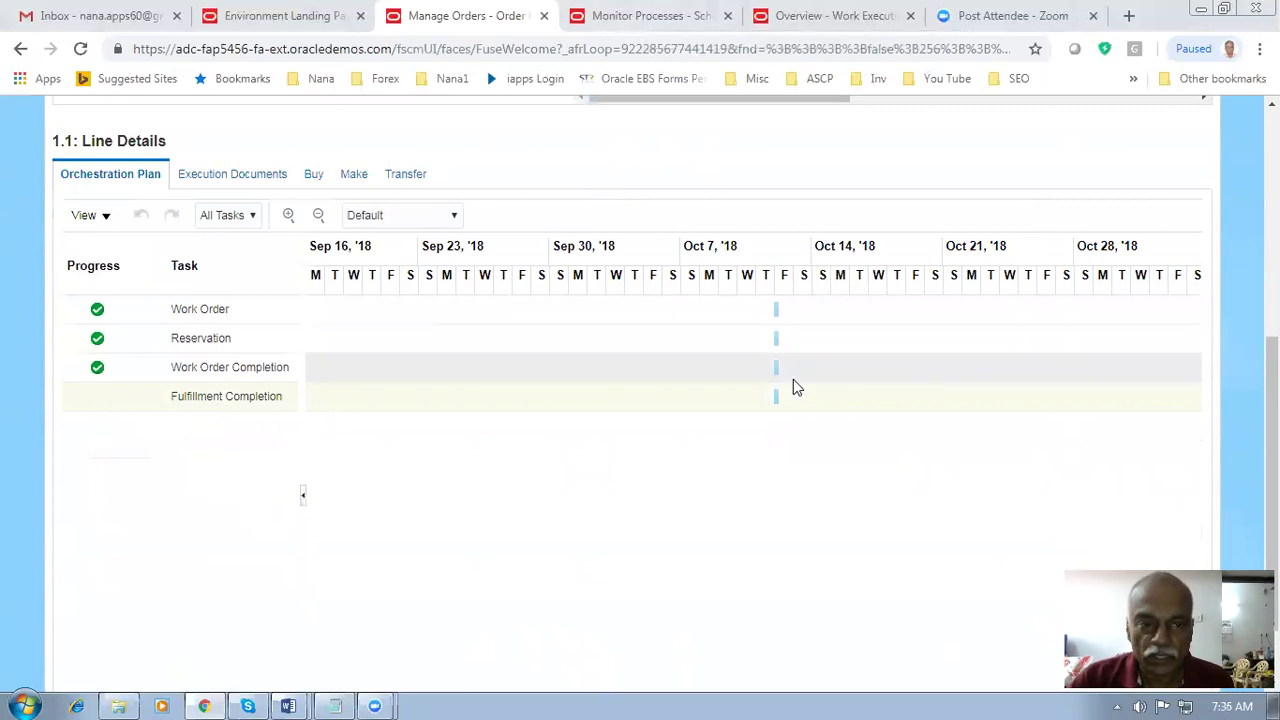
scroll(789, 389, up, 4)
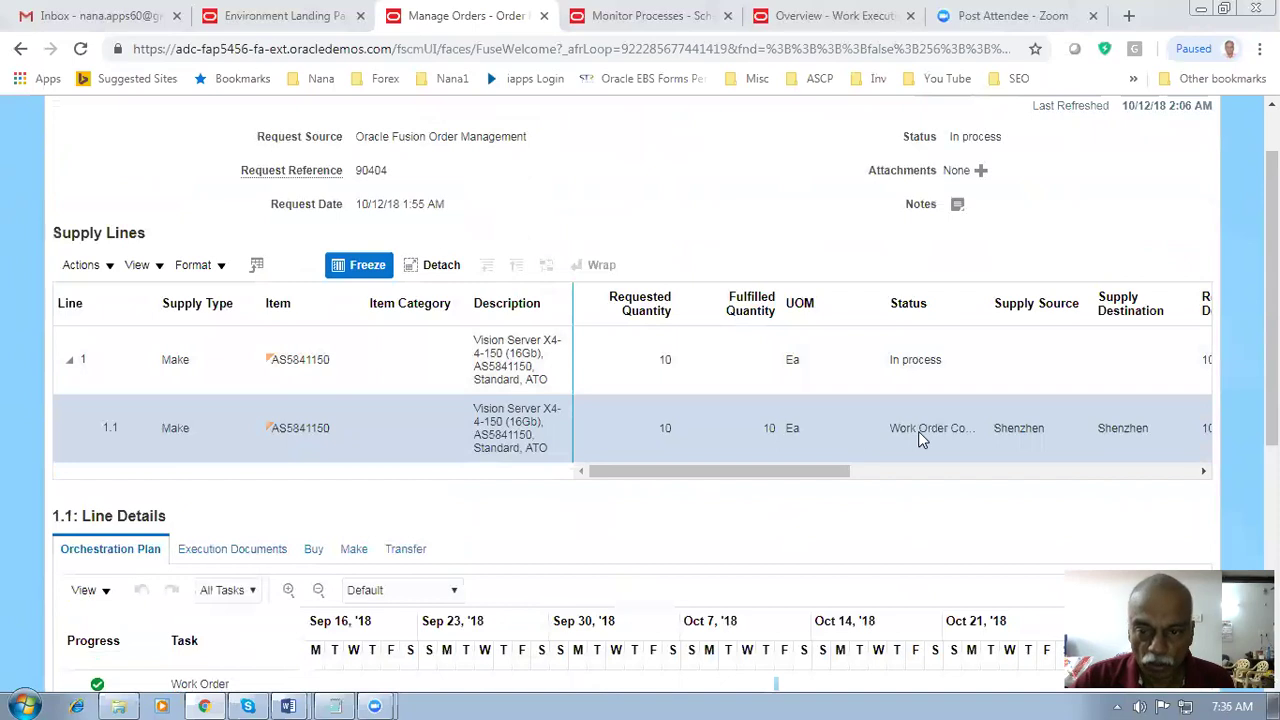
click(903, 370)
scroll(985, 328, up, 1)
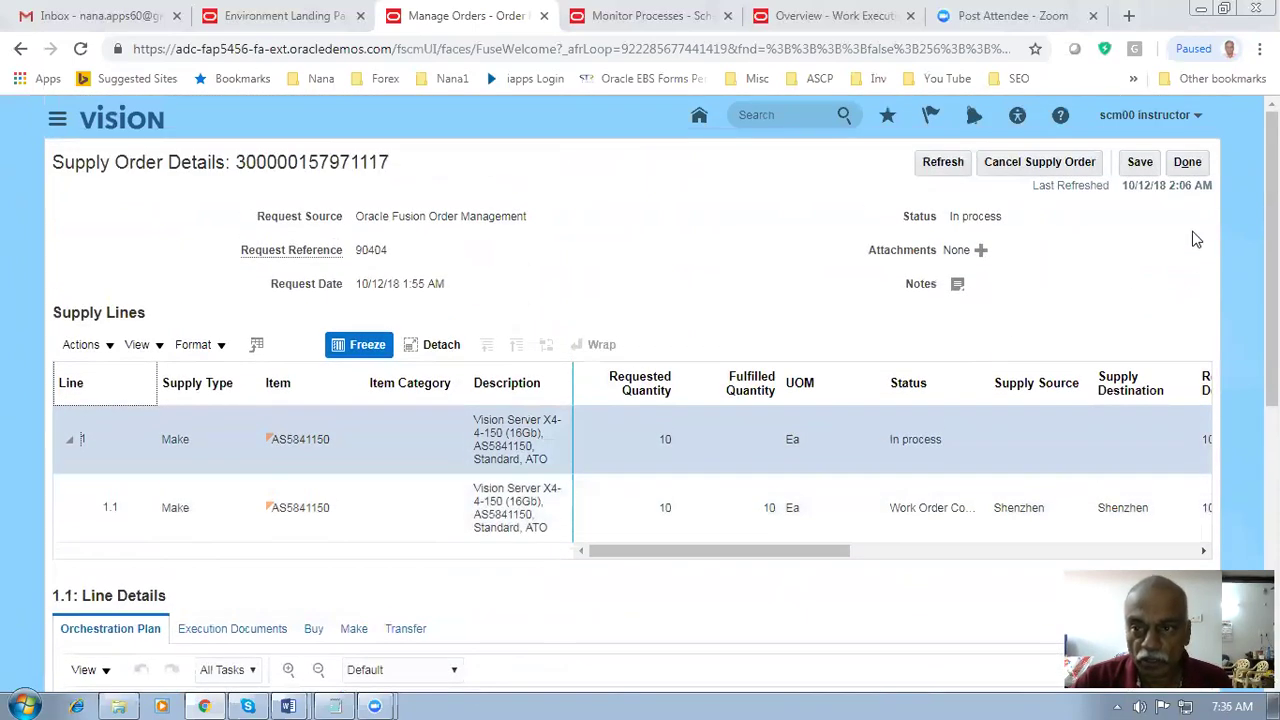
click(1187, 163)
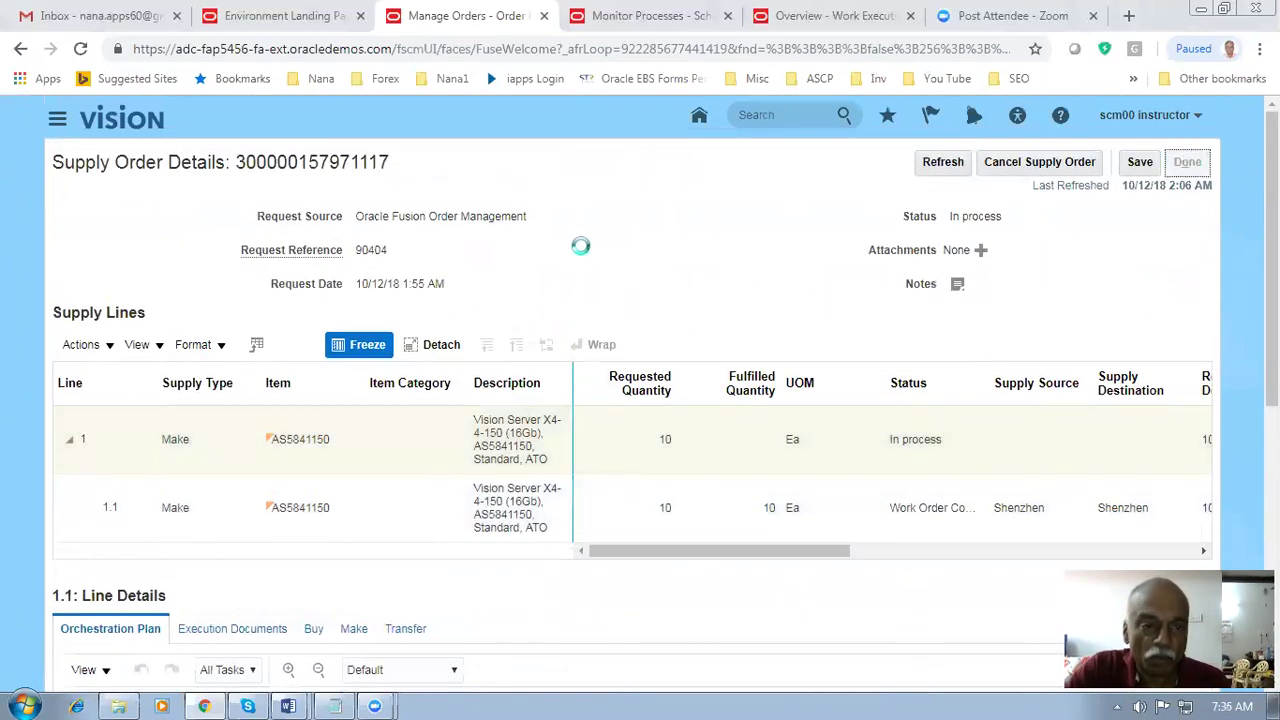
scroll(582, 250, down, 10)
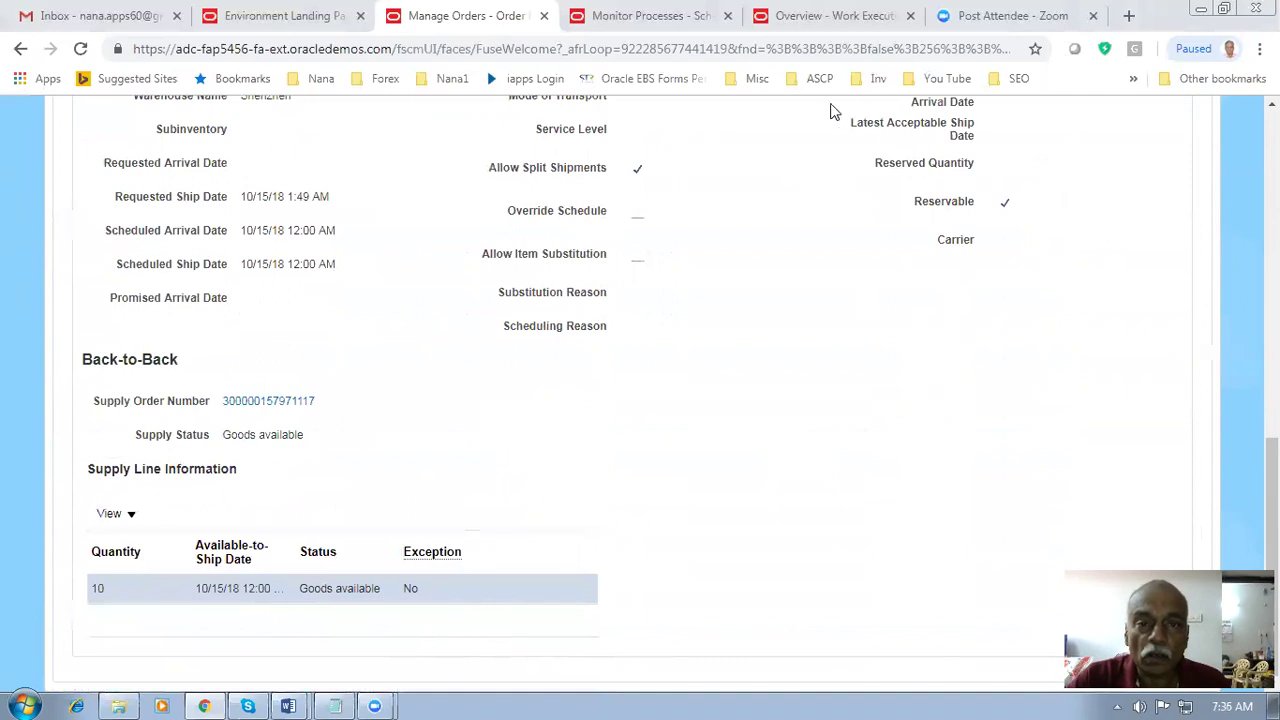
click(830, 15)
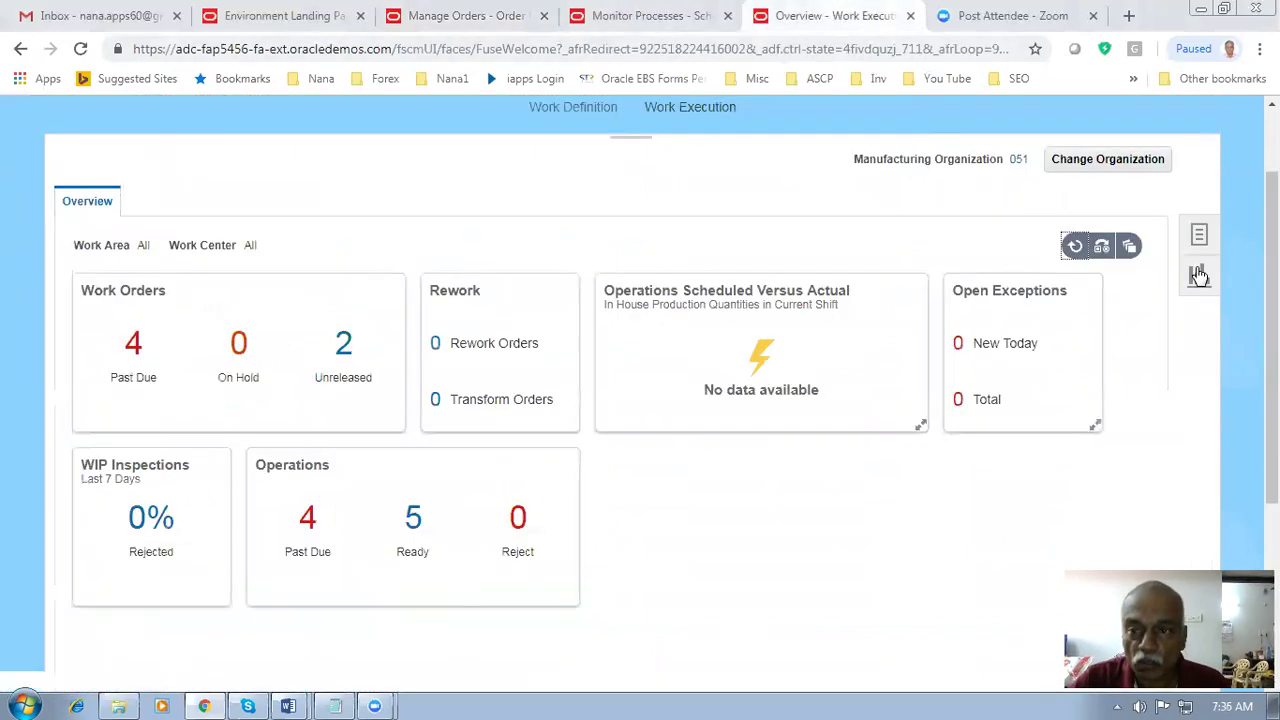
- From Home in Inventory Management, switch the Tasks panel to Shipments and open Manage Shipment Lines
scroll(640, 390, up, 2)
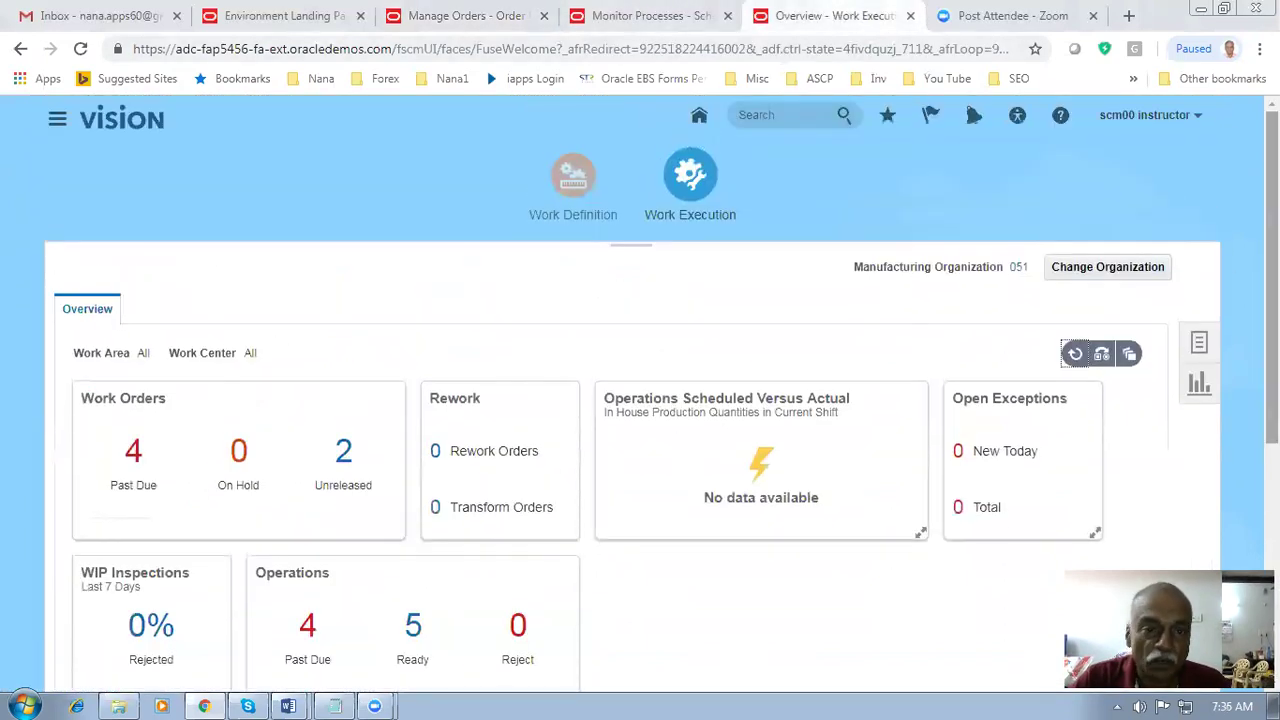
click(699, 116)
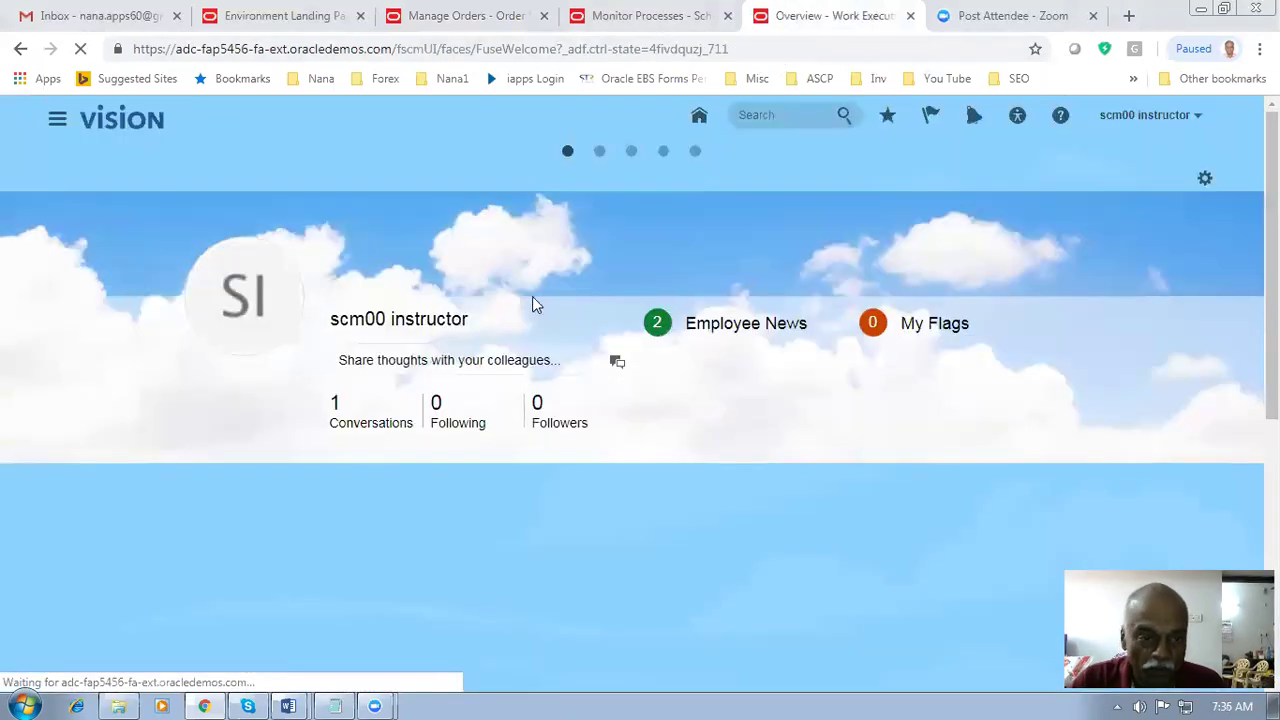
scroll(532, 296, down, 5)
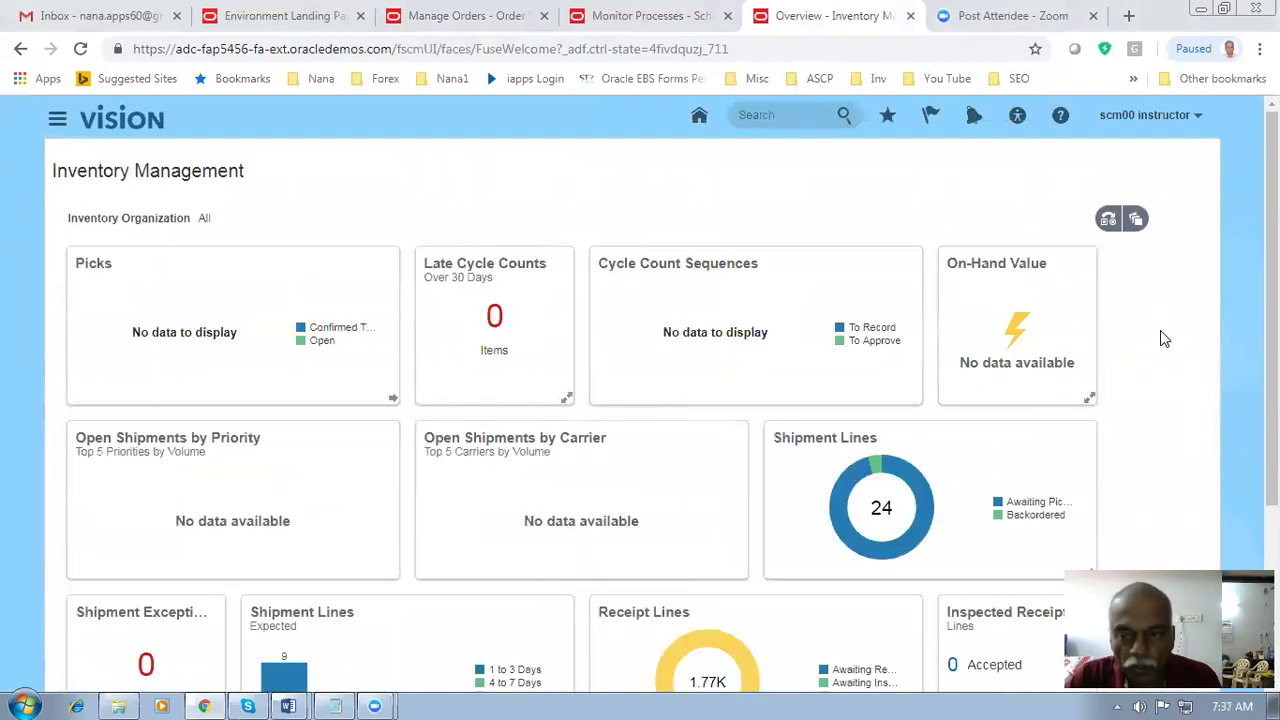
key(ctrl+minus)
key(ctrl+minus)
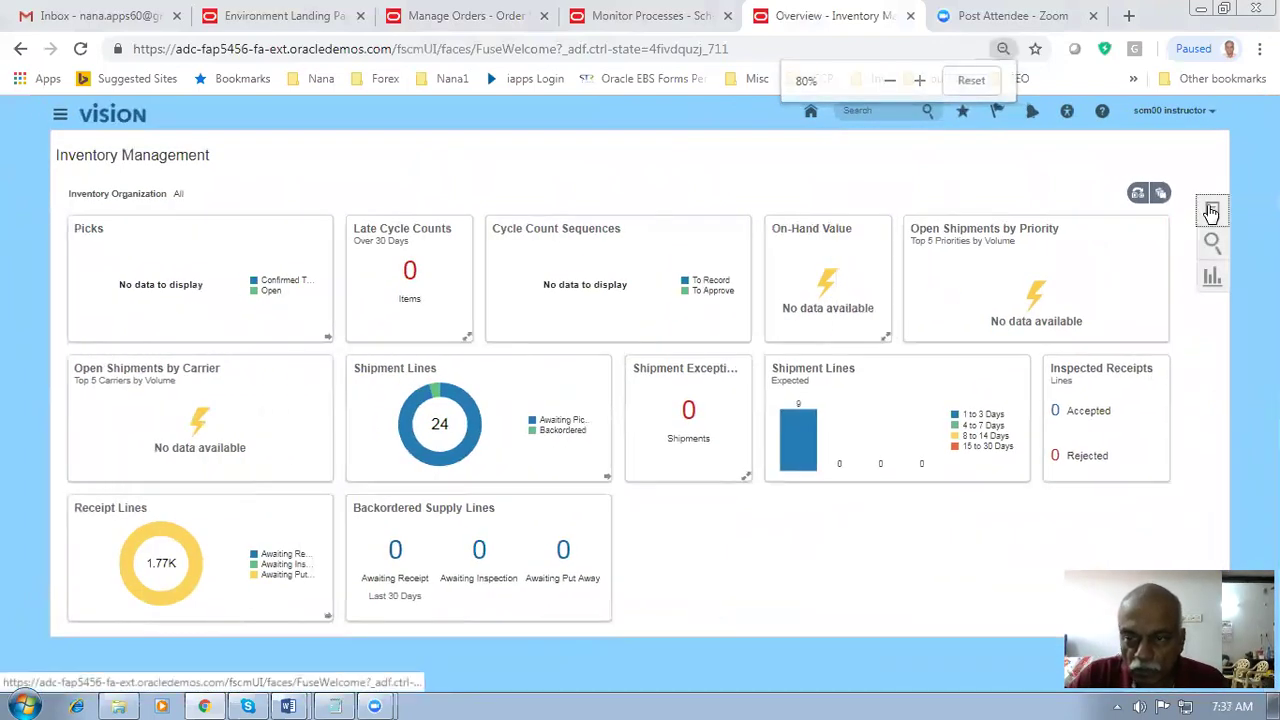
click(1212, 210)
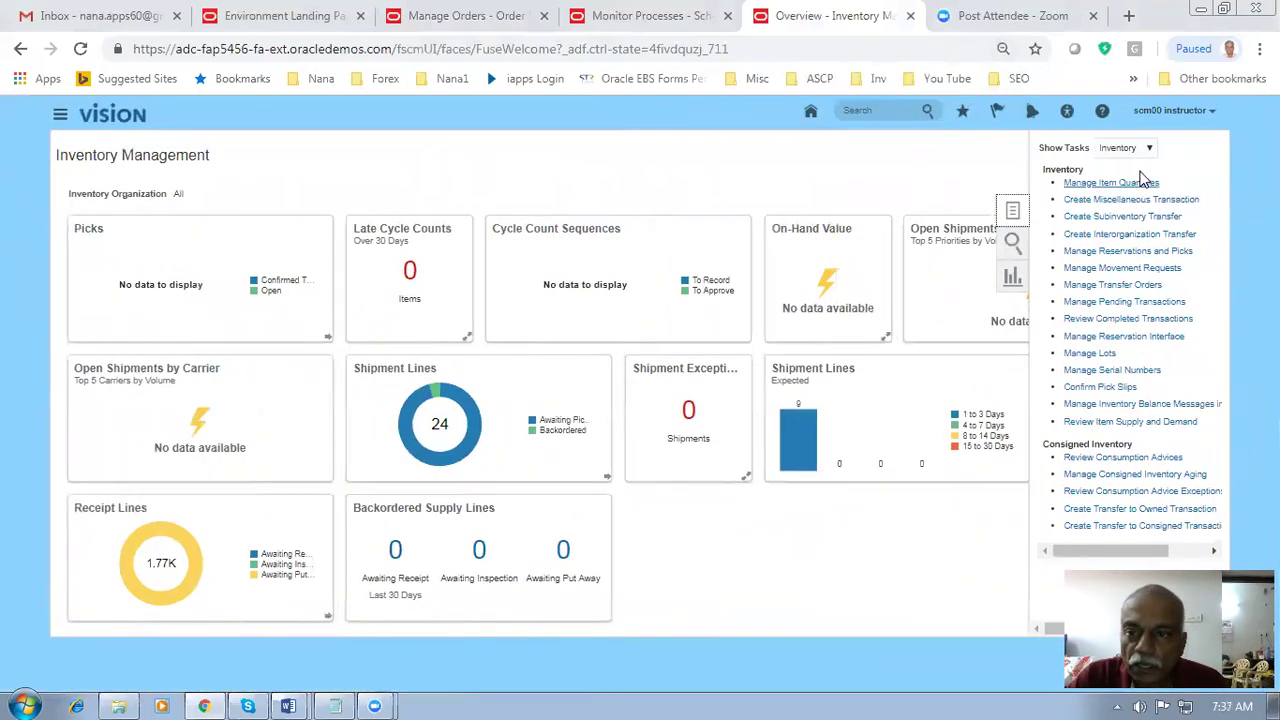
click(1131, 149)
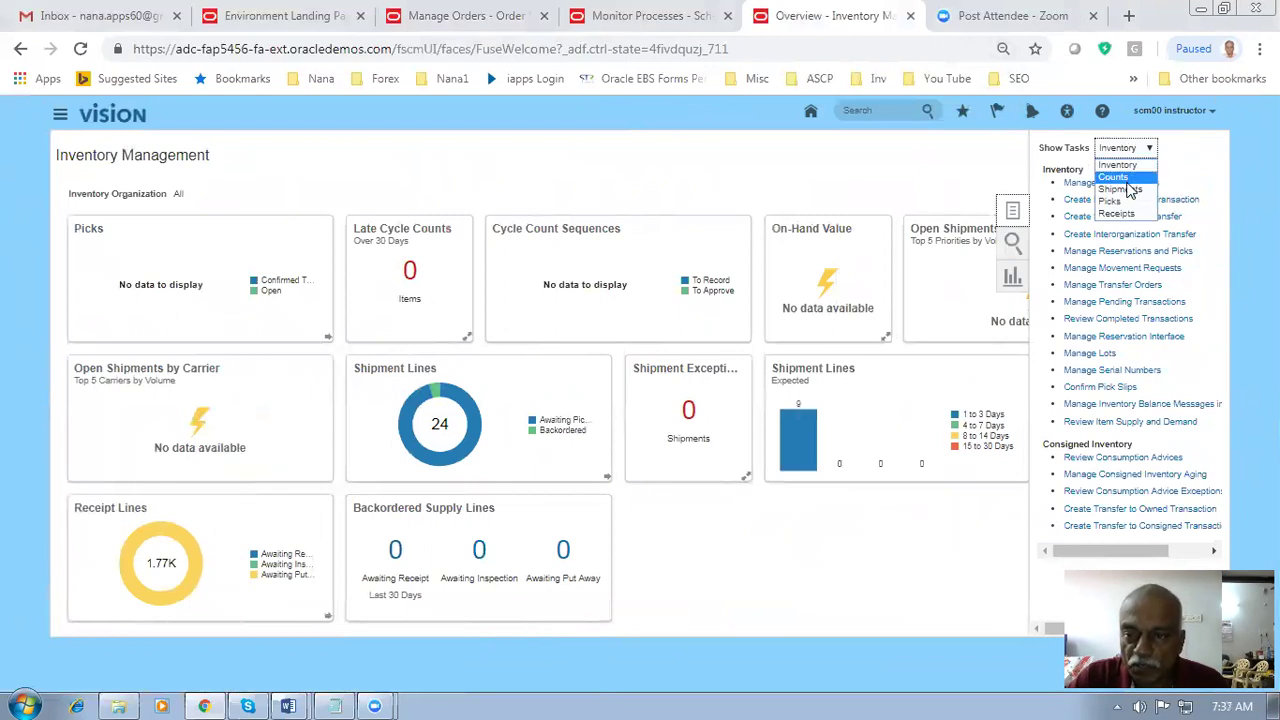
click(1121, 189)
key(ctrl+plus)
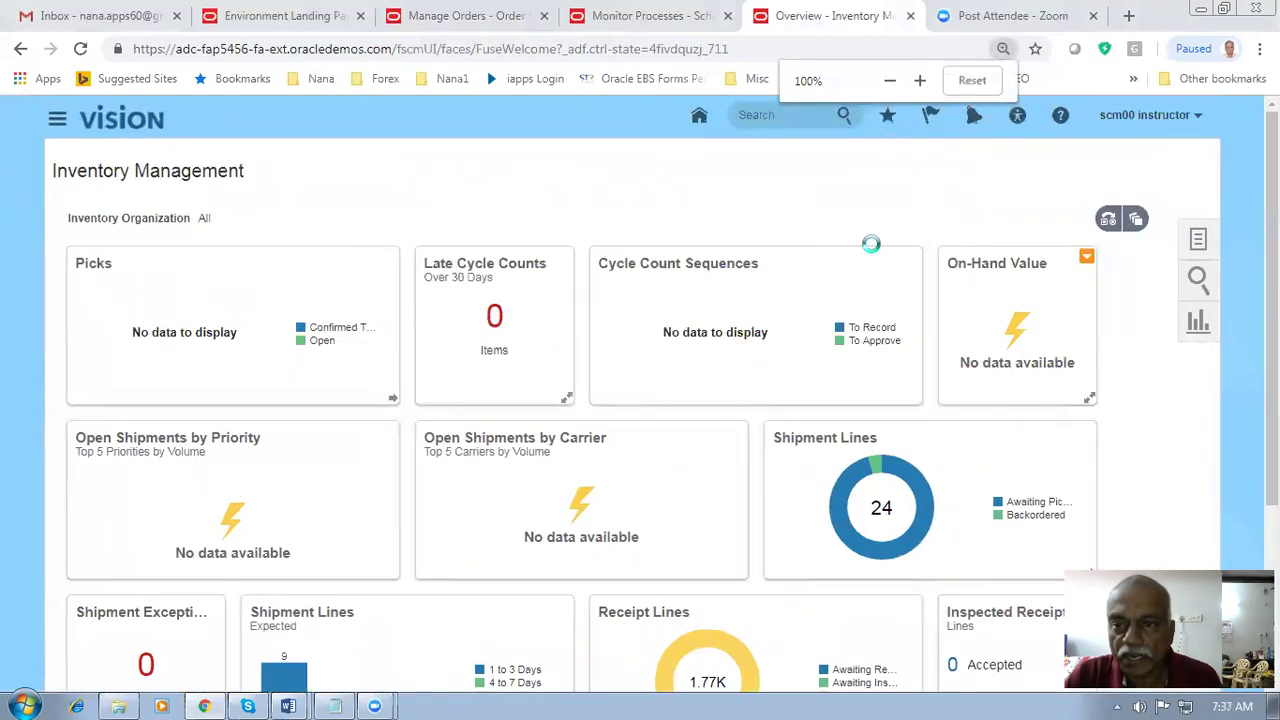
click(1195, 243)
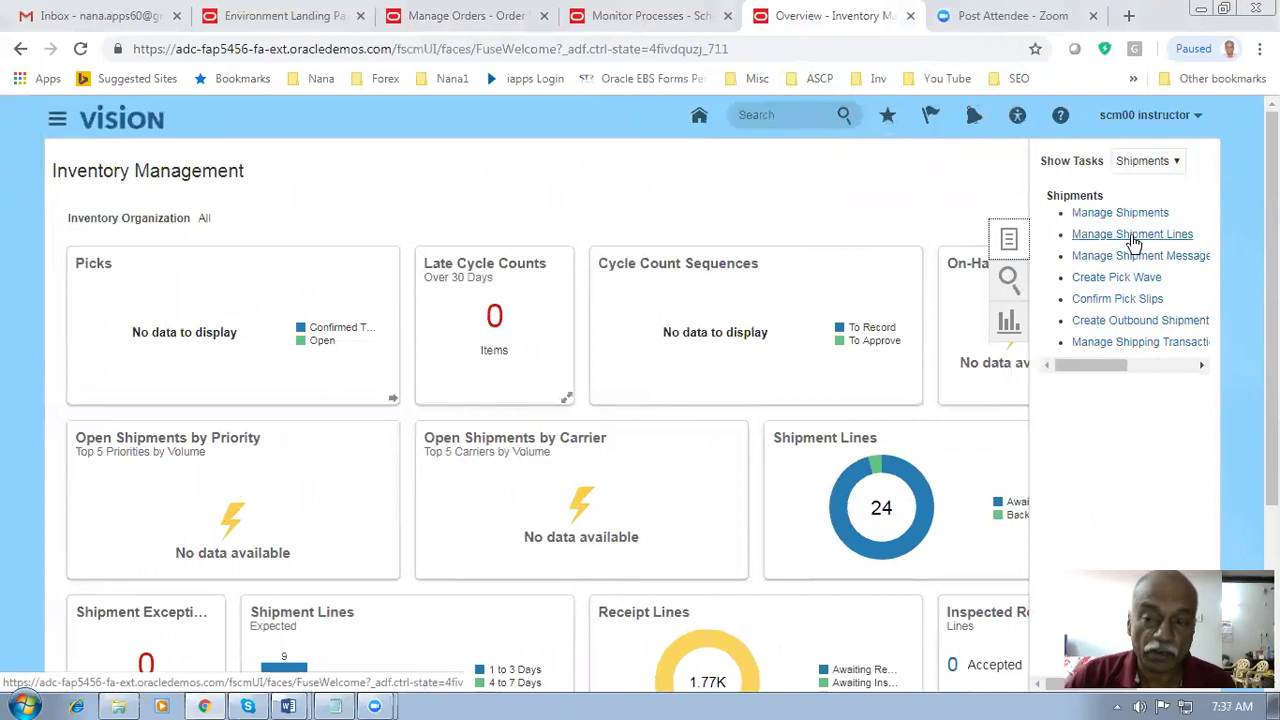
click(1133, 236)
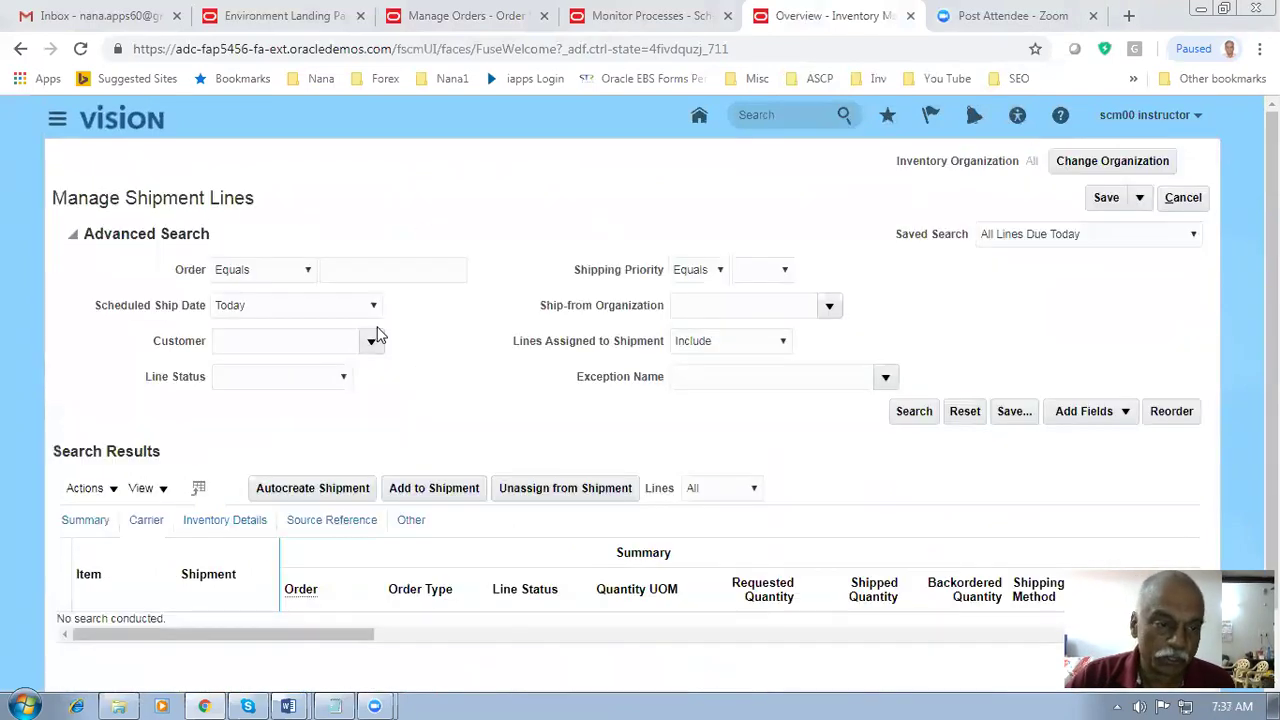
- Search shipment lines for order 90404 with Scheduled Ship Date set to Today and the next 7 days
click(377, 268)
click(340, 702)
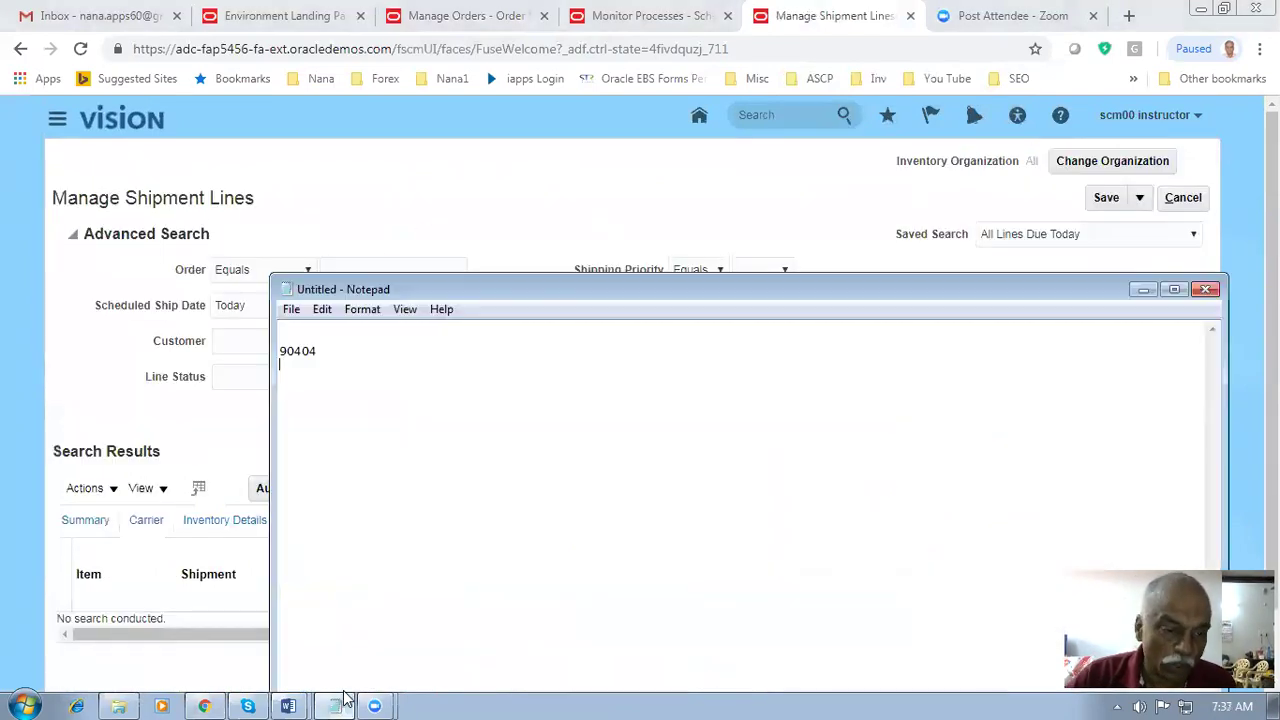
click(340, 702)
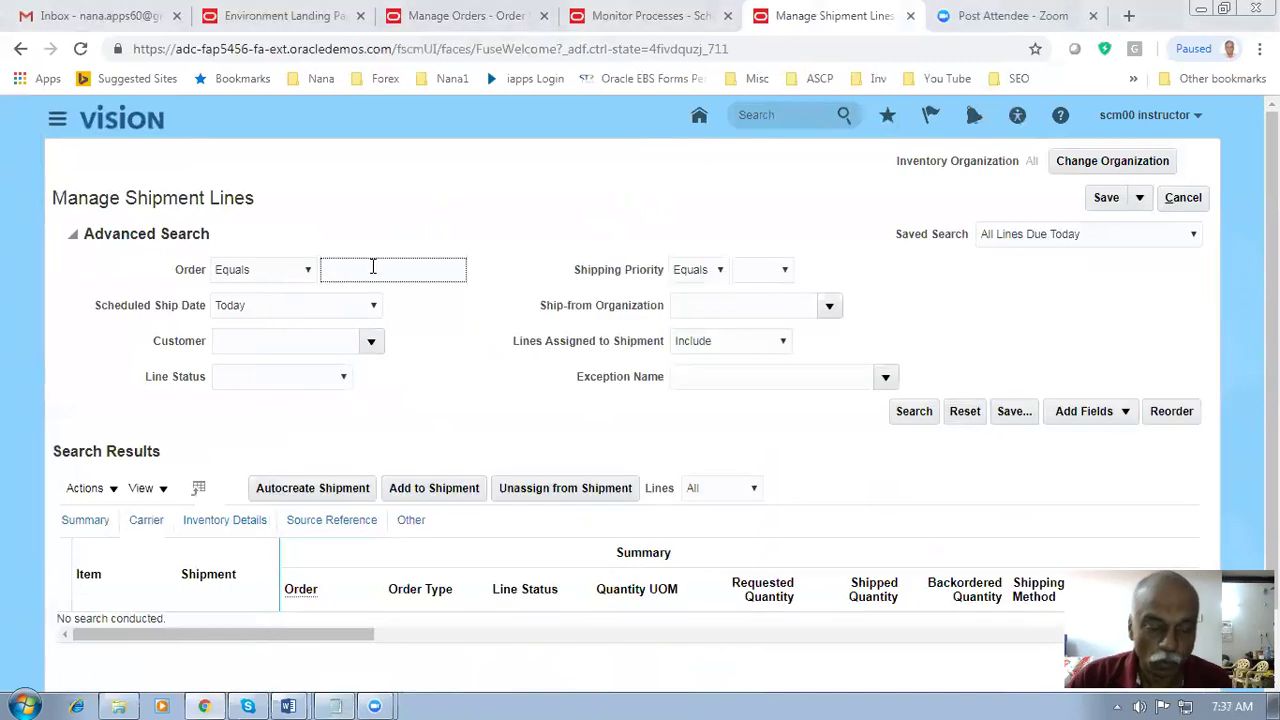
text(90404)
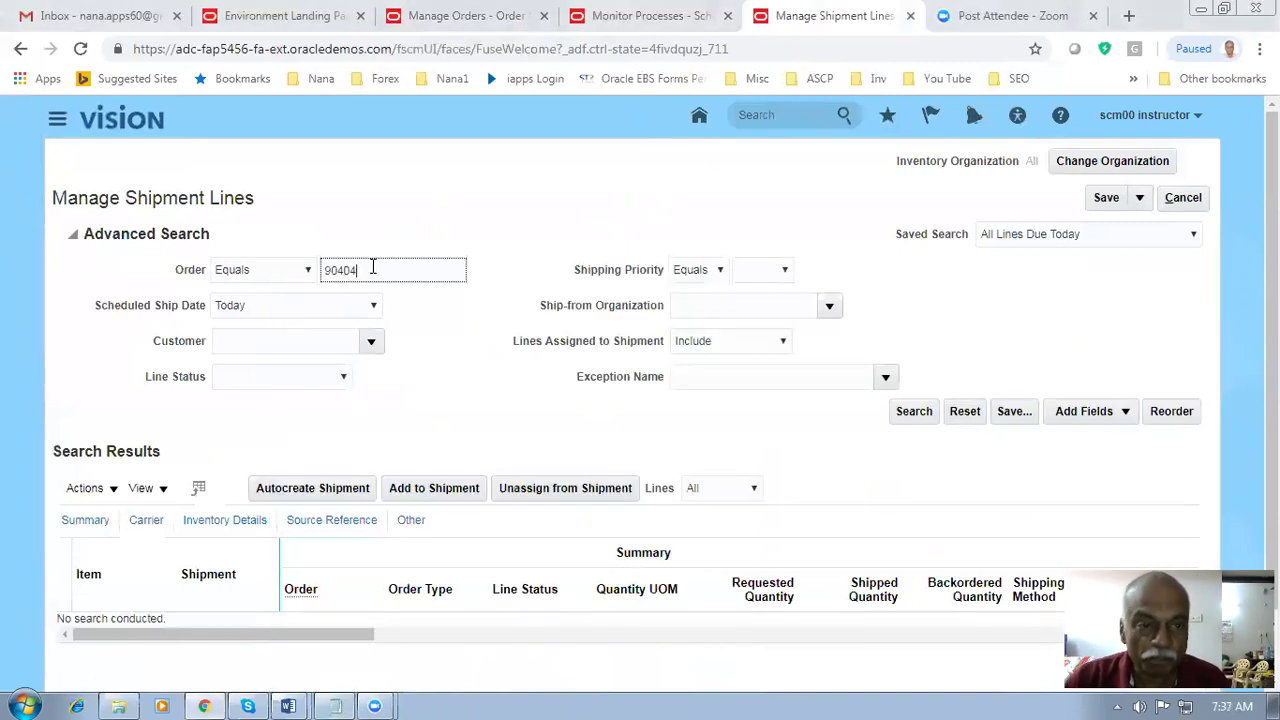
click(908, 411)
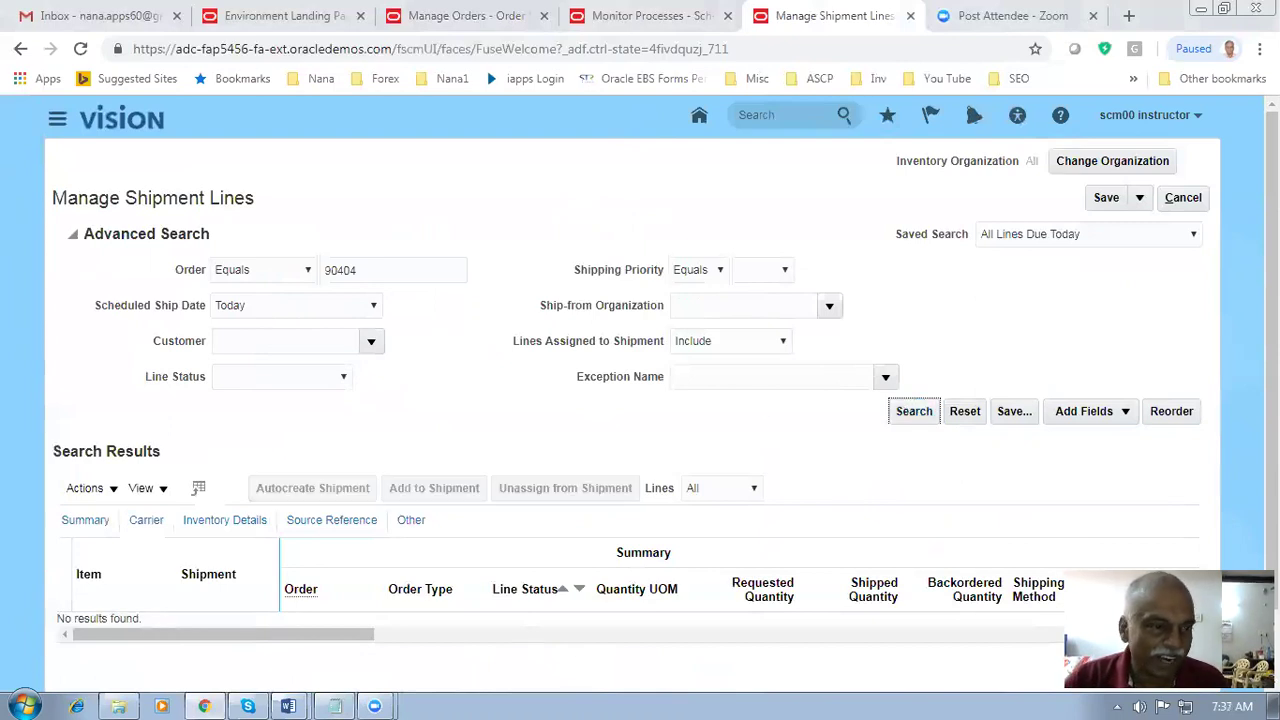
click(296, 312)
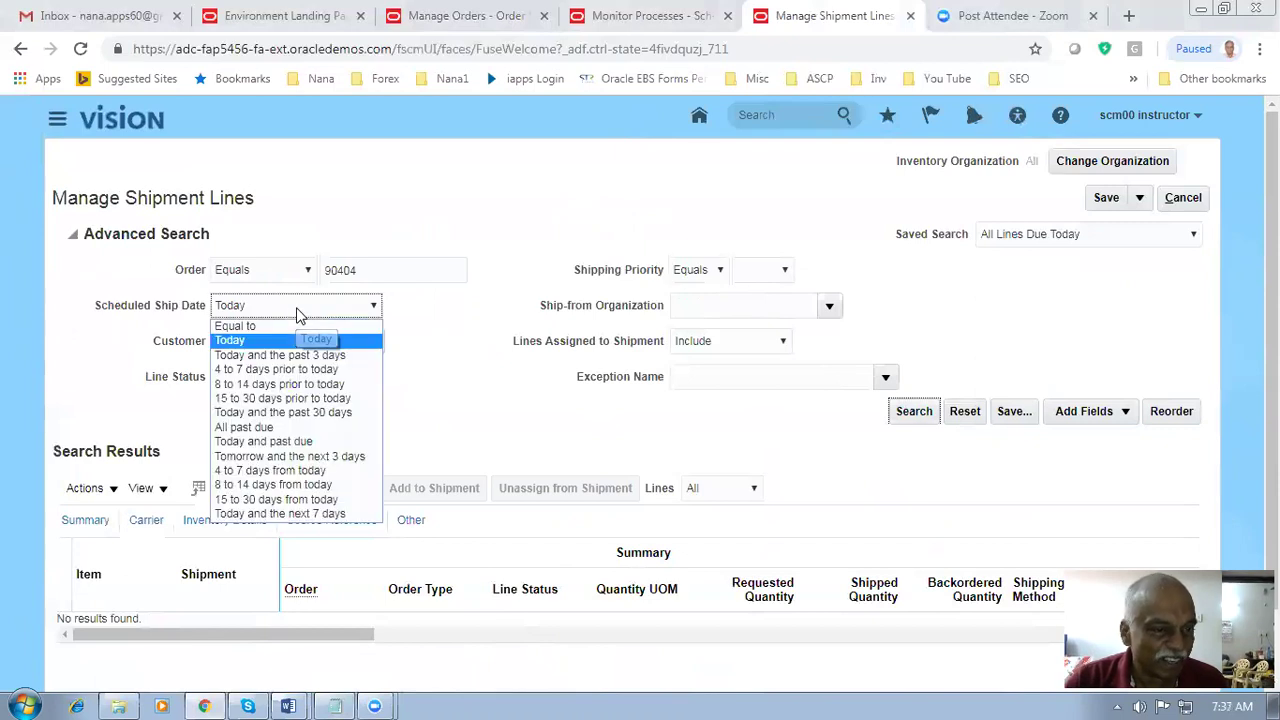
click(314, 514)
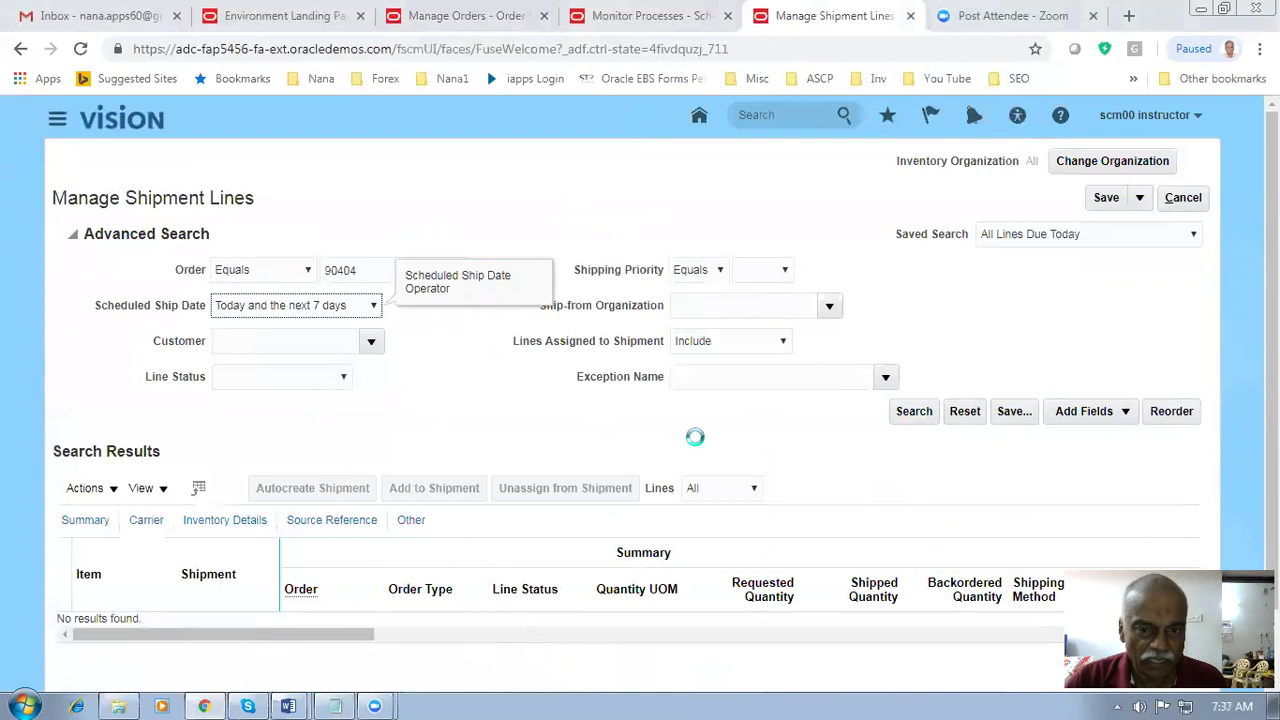
click(926, 416)
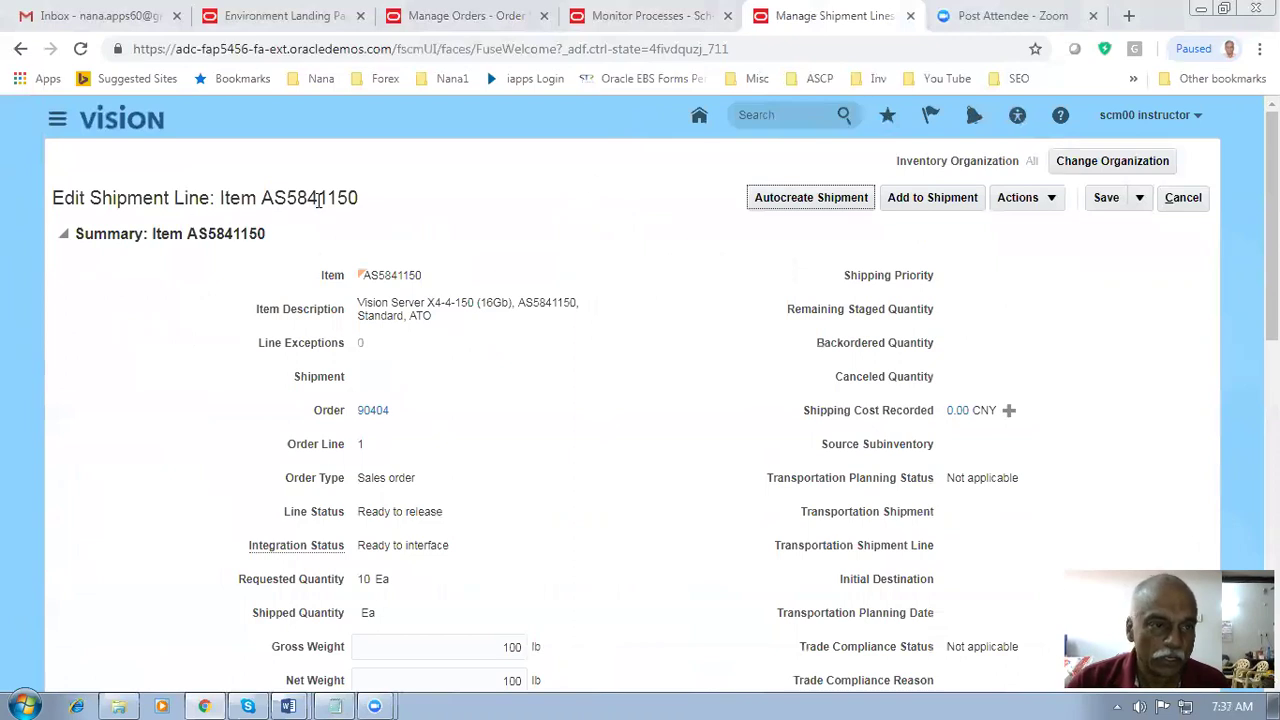
- Autocreate shipment 25214 for the AS5841150 line and acknowledge the confirmation
drag(263, 198, 357, 205)
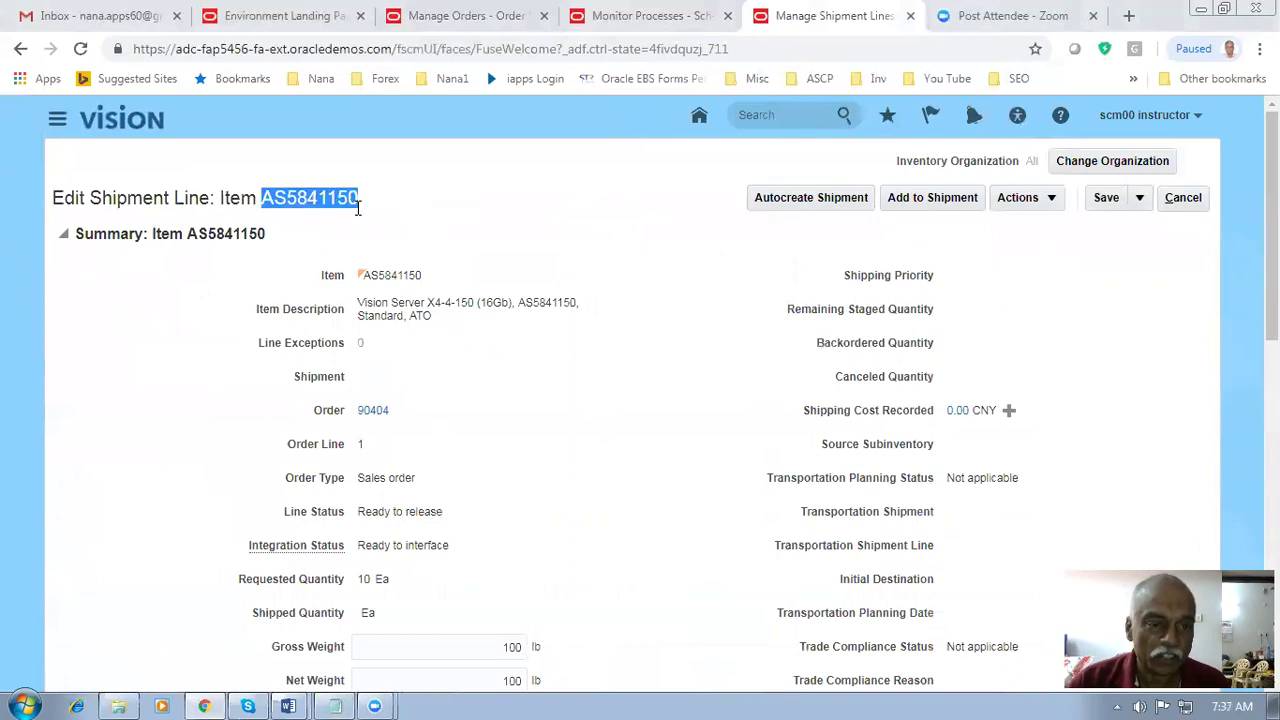
drag(397, 303, 486, 307)
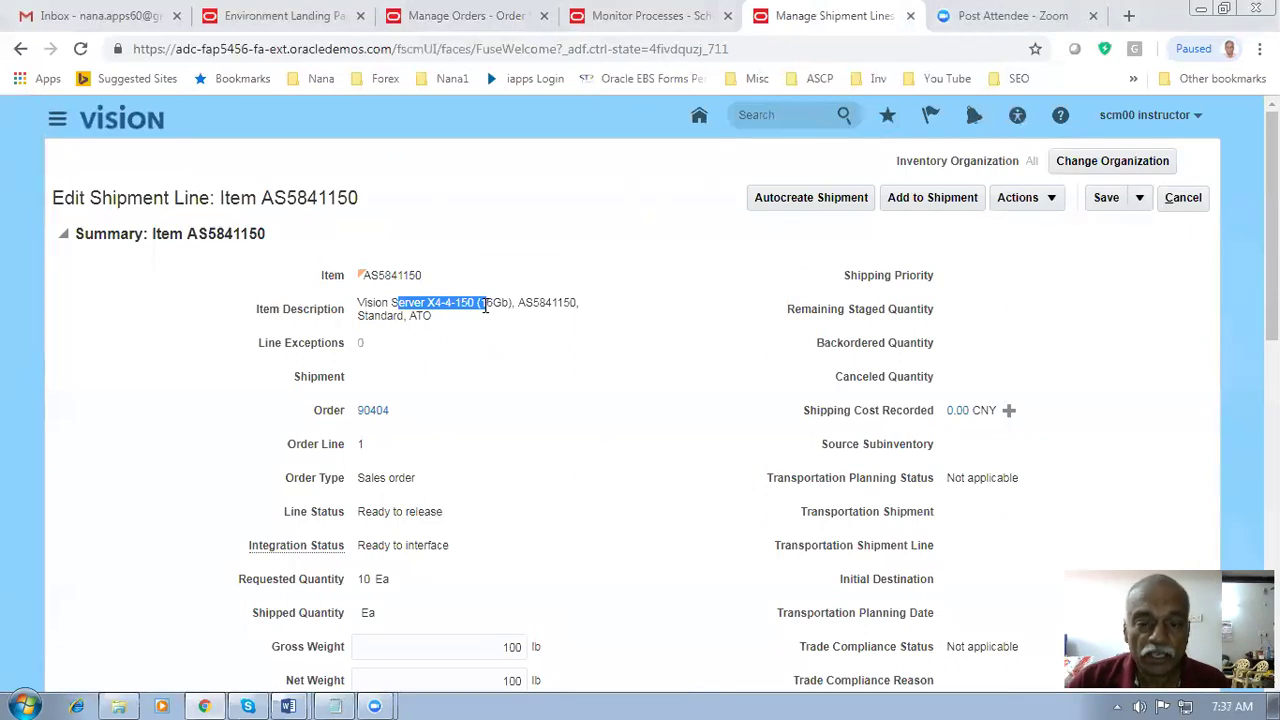
click(827, 204)
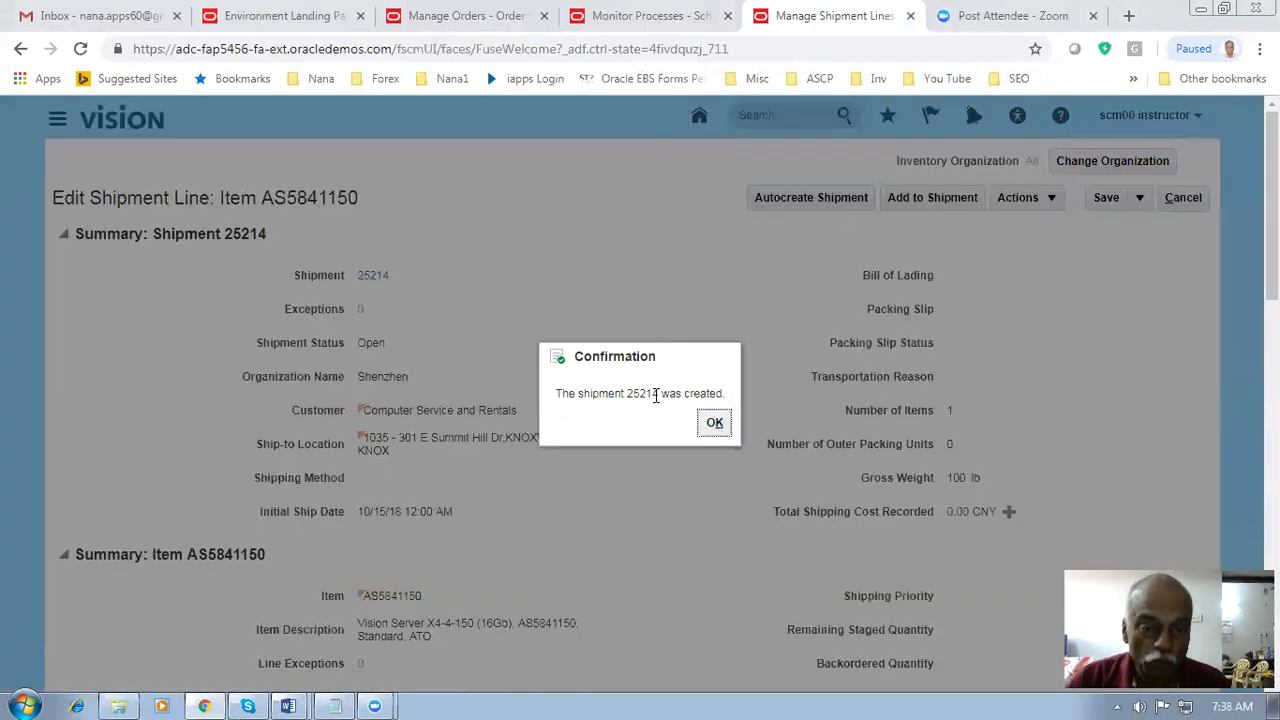
click(715, 424)
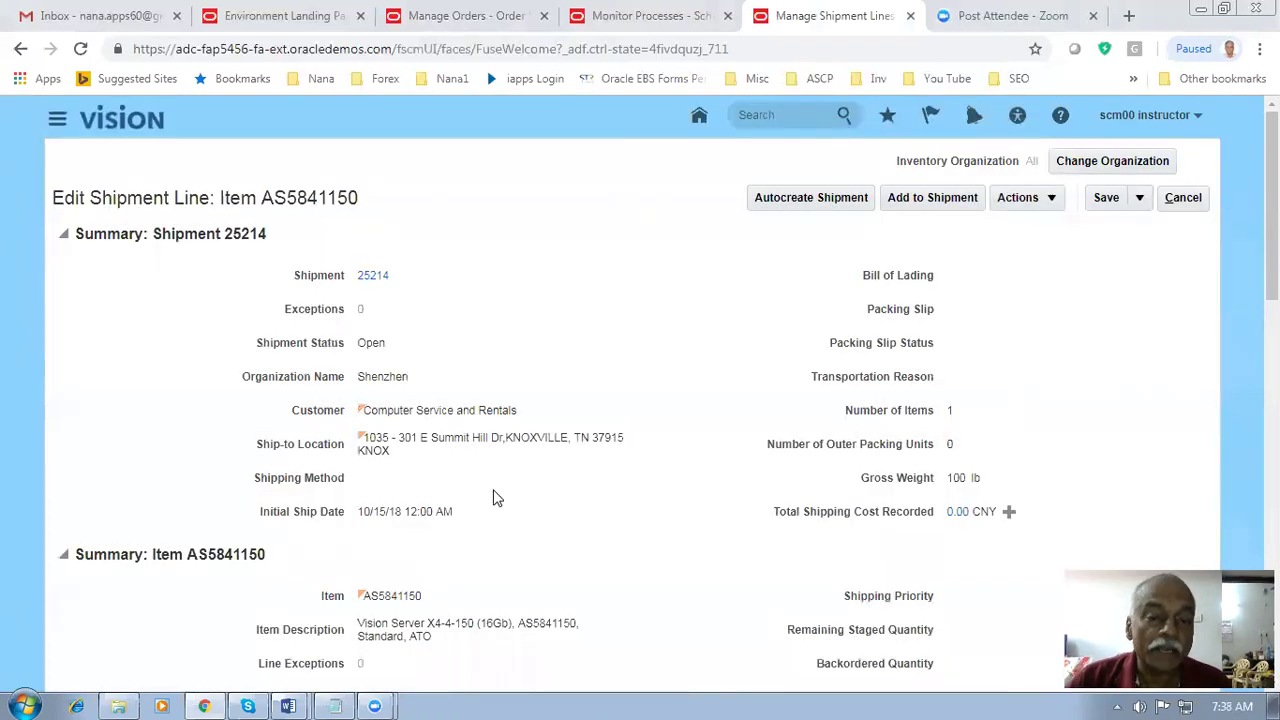
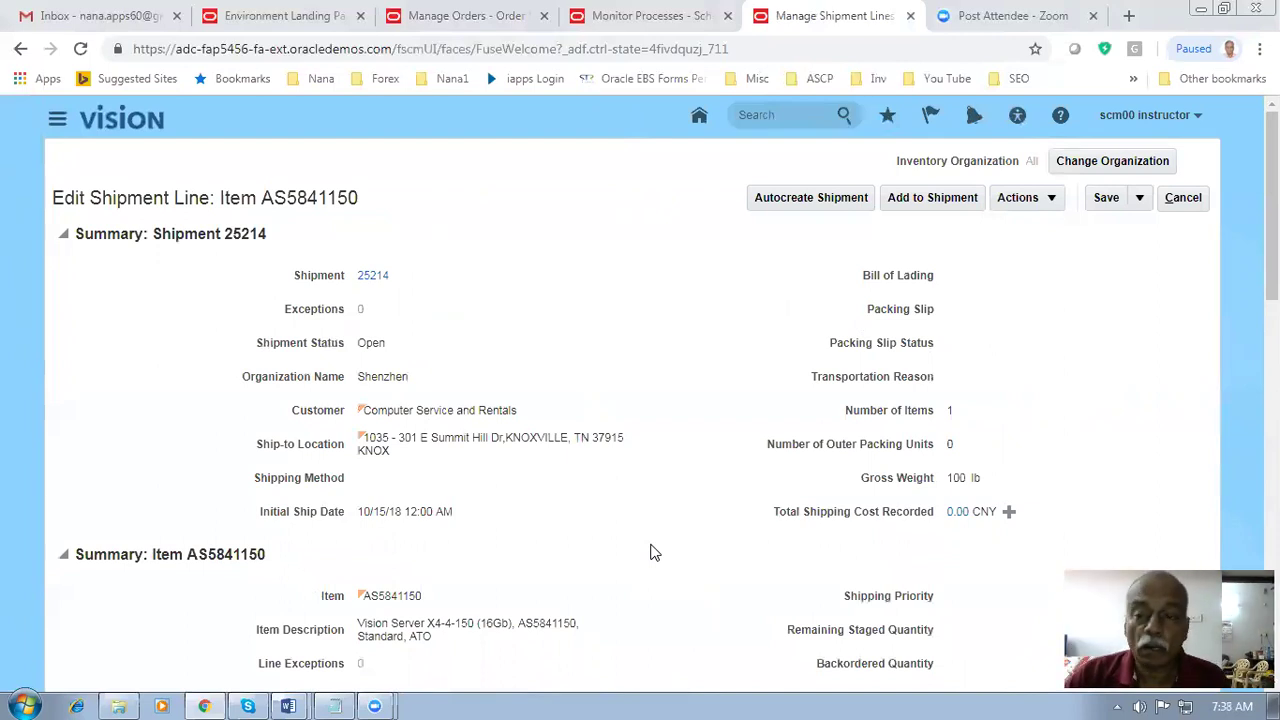
- Open shipment 25214, select the sales order's line in Lines, and show the shipment Actions menu
click(375, 277)
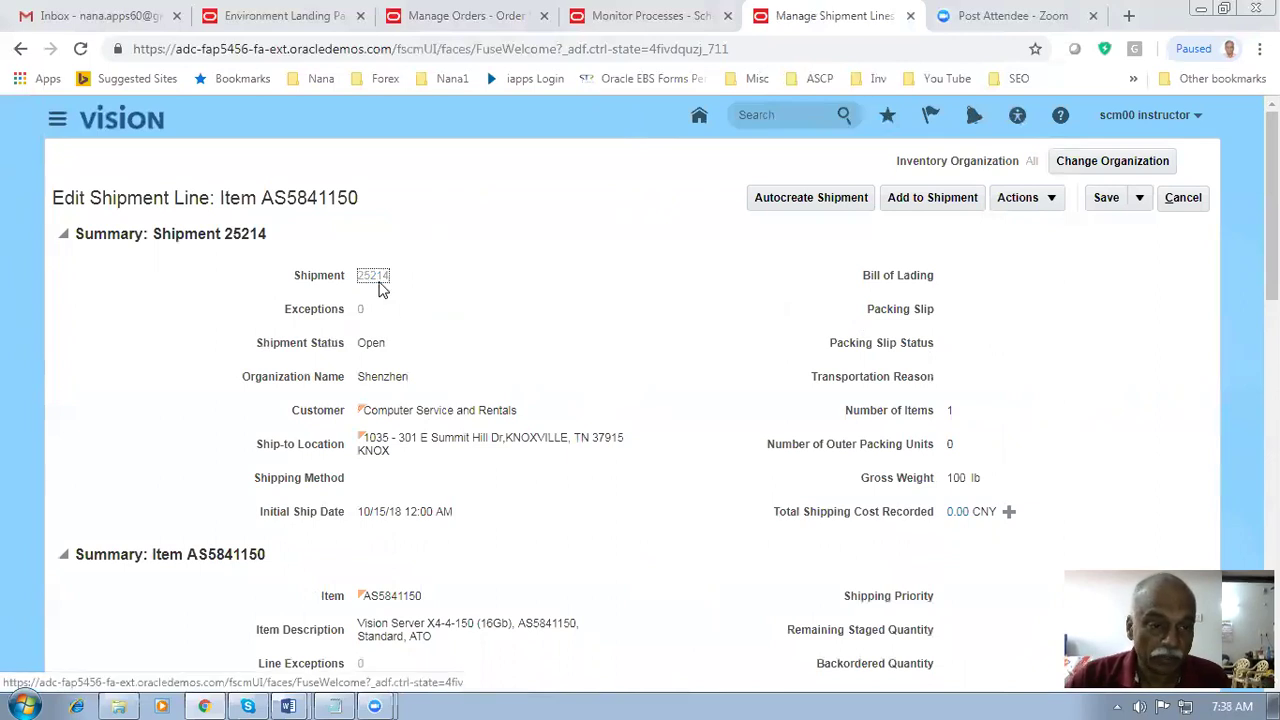
scroll(470, 600, down, 2)
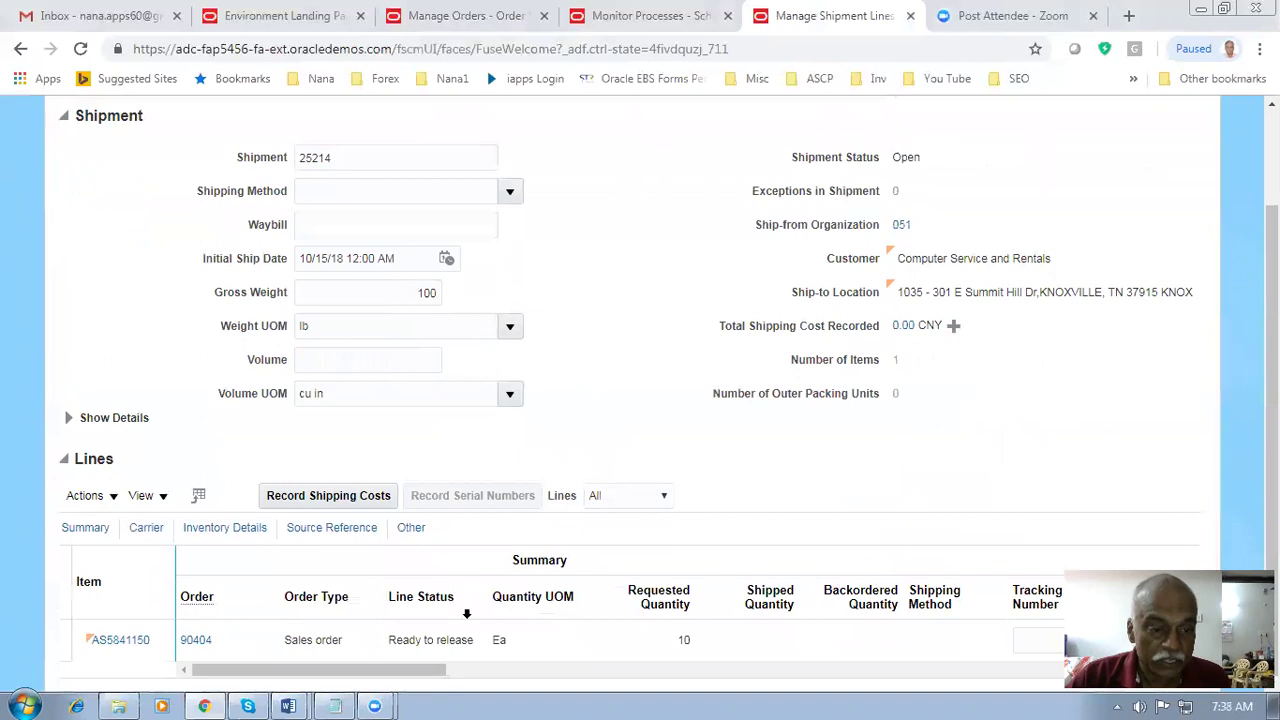
click(410, 644)
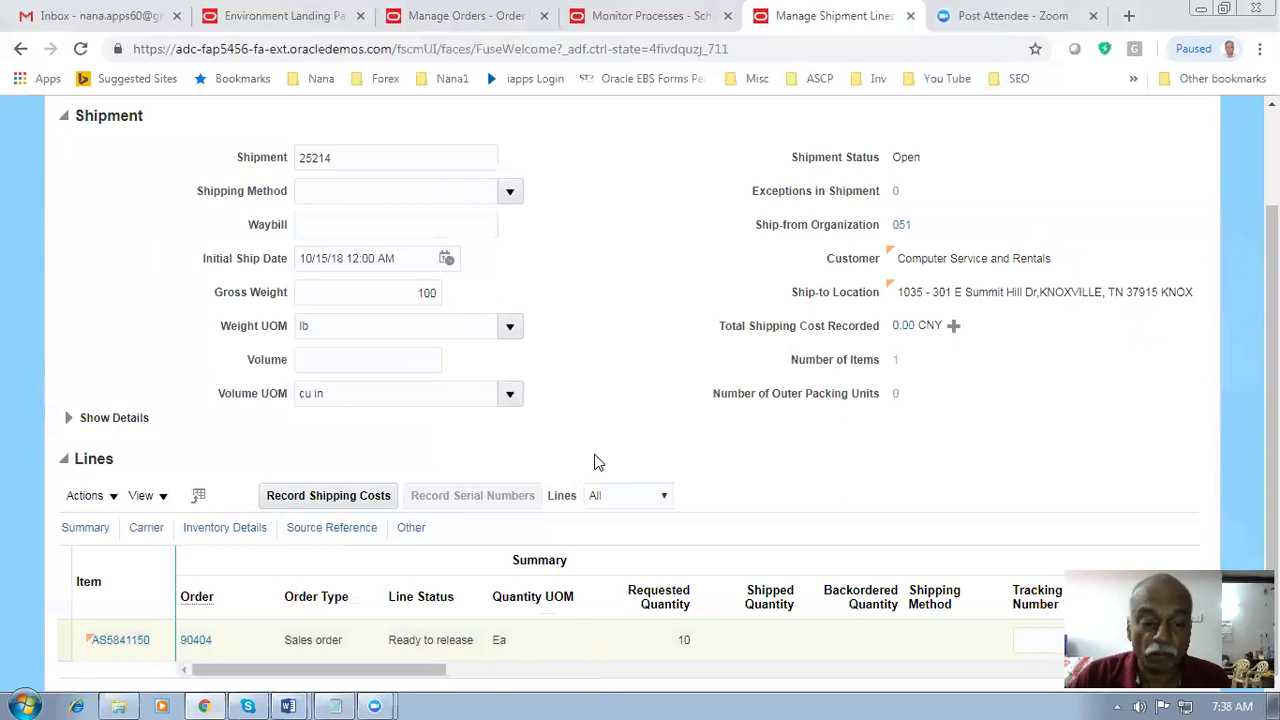
scroll(594, 462, up, 3)
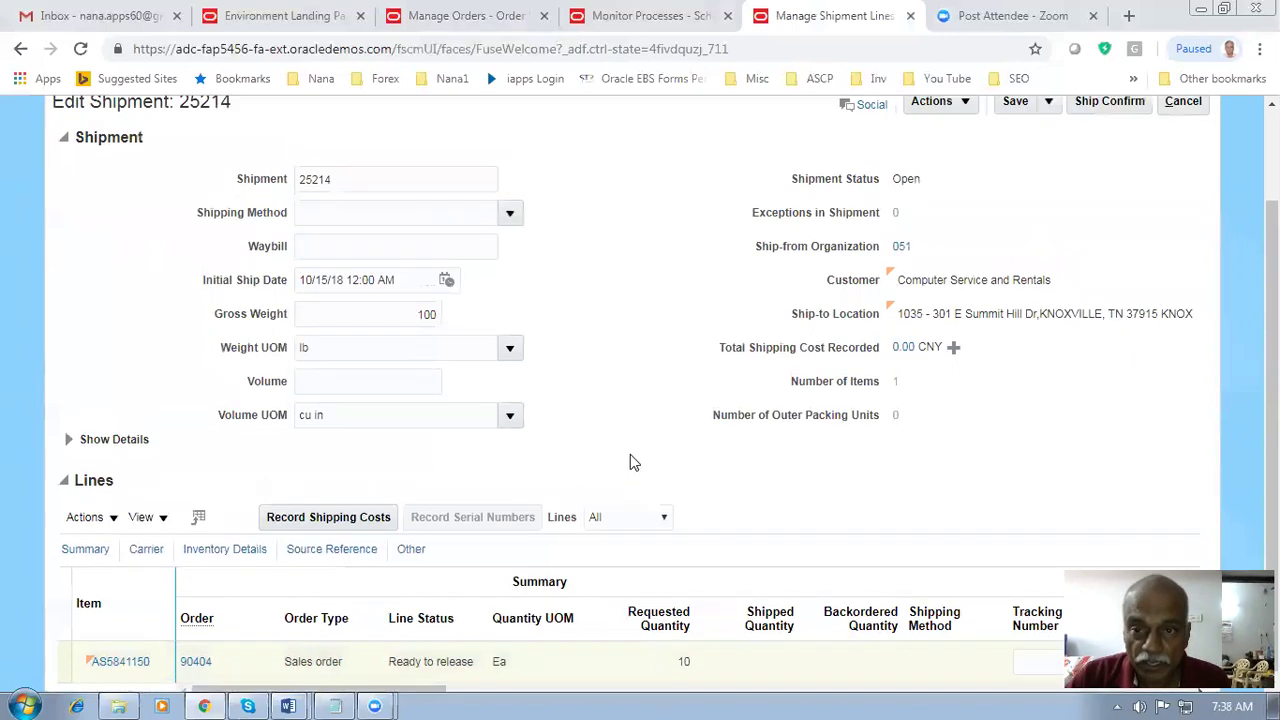
click(930, 200)
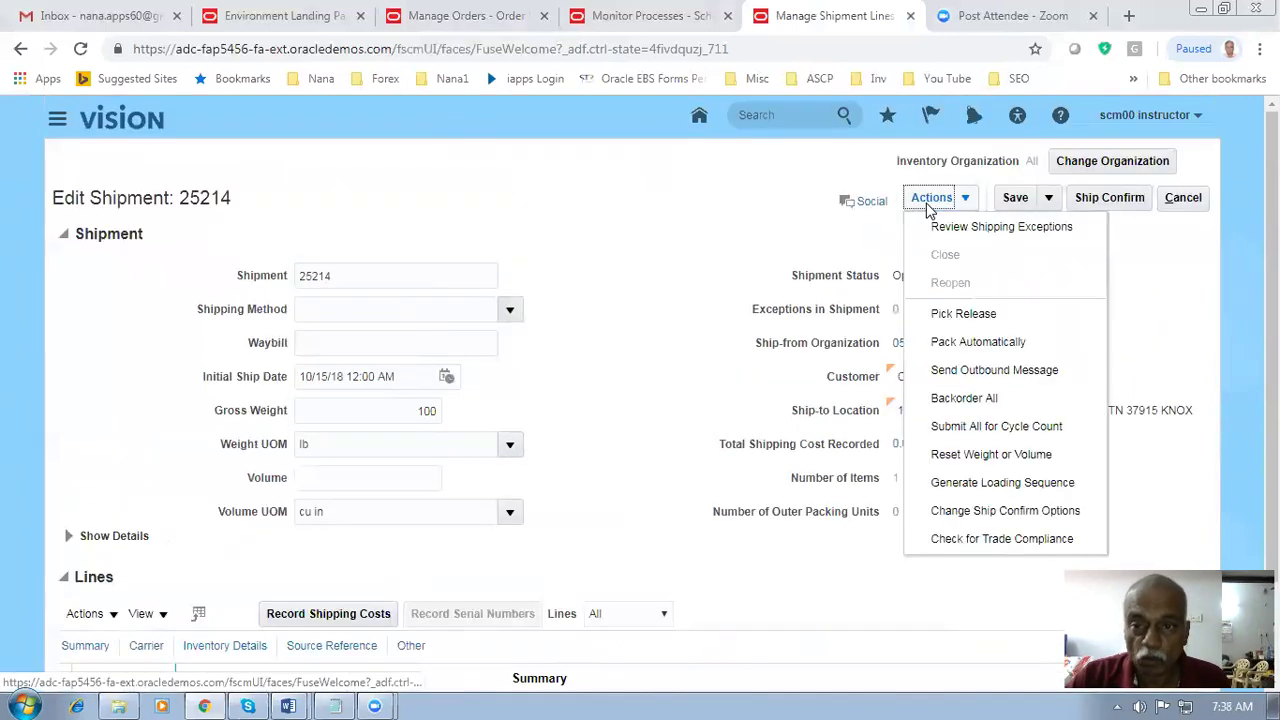
- Pick release shipment 25214, acknowledge the confirmation, and save and close the shipment
click(963, 314)
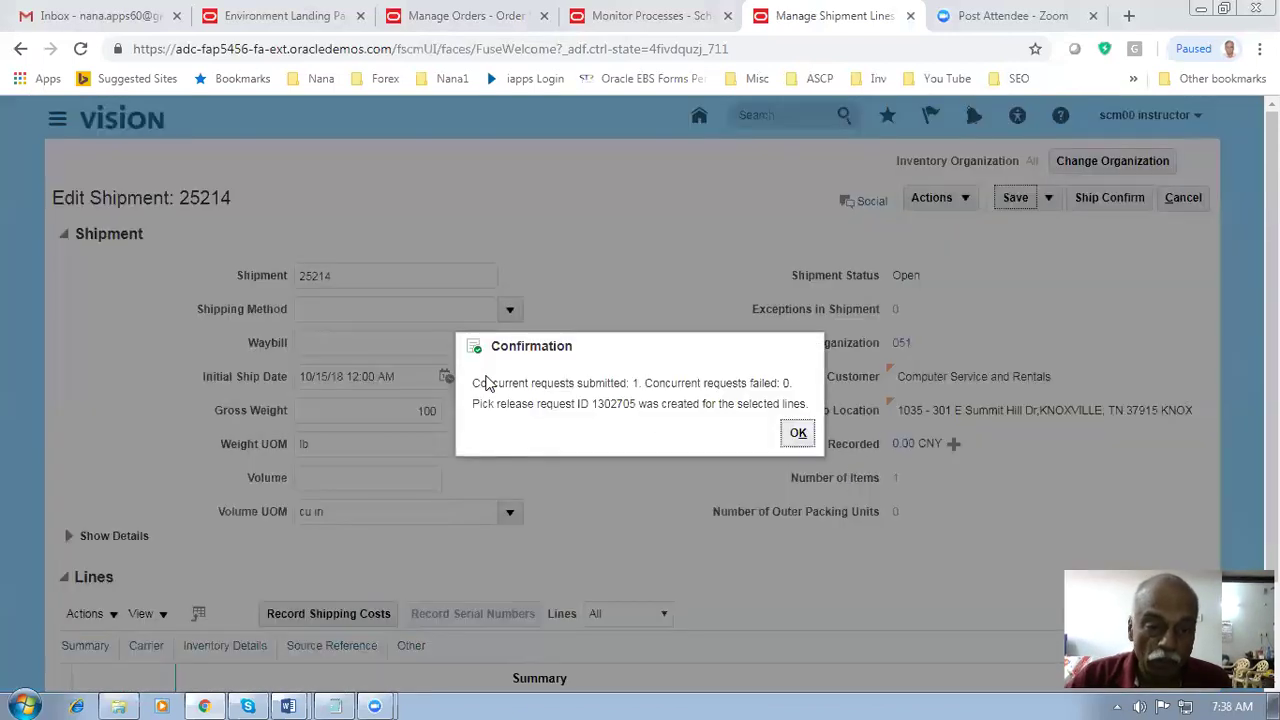
drag(486, 383, 582, 384)
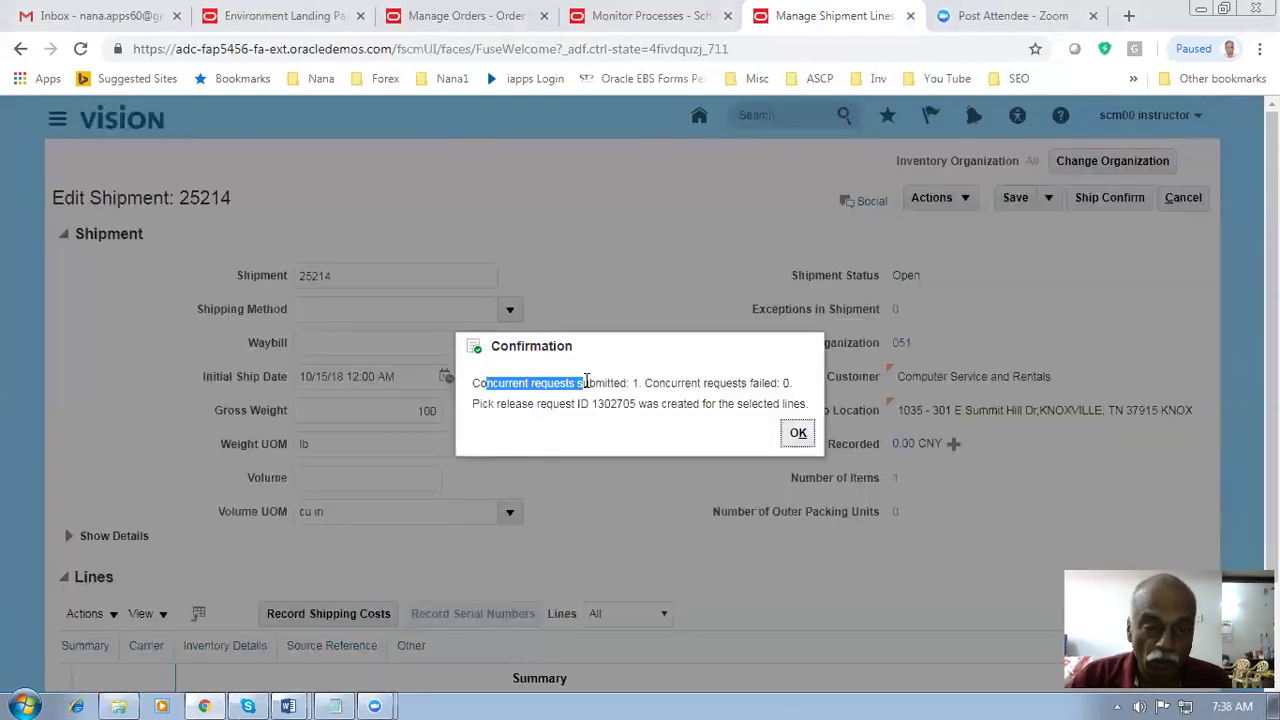
click(798, 434)
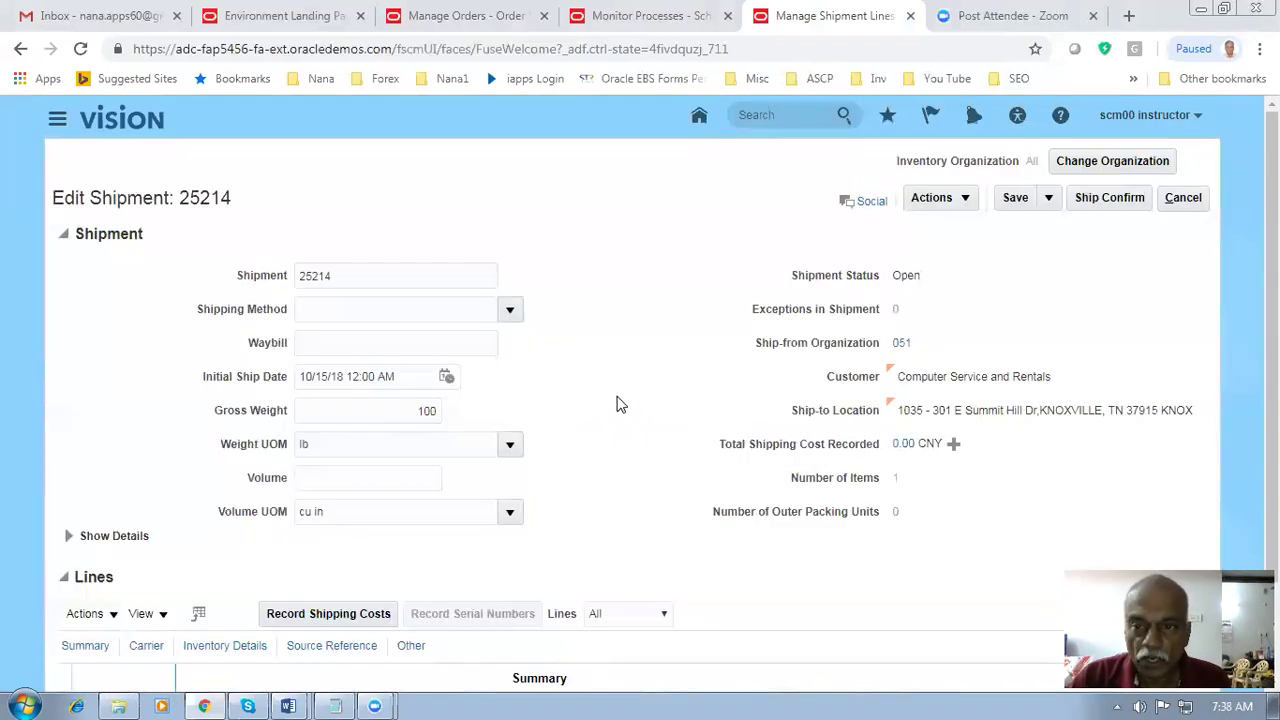
click(1049, 204)
click(1045, 228)
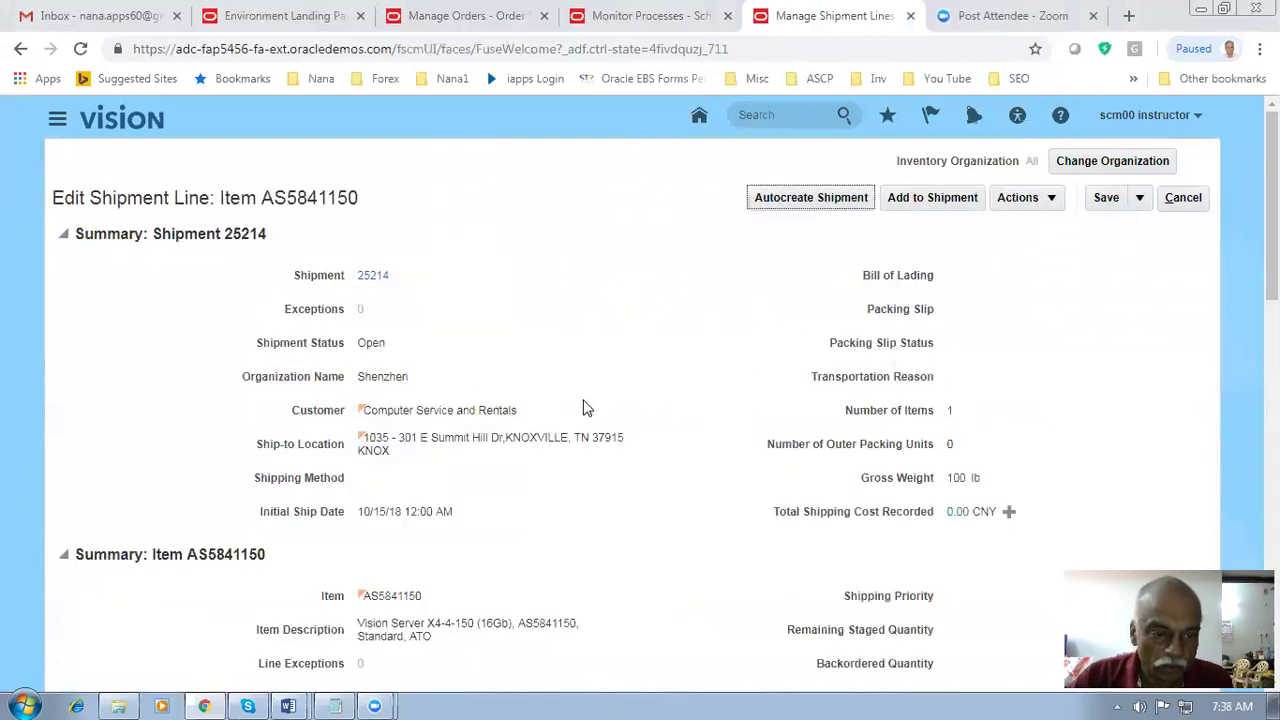
- Check the line status, then save and close back to the Manage Shipment Lines results
scroll(586, 408, down, 3)
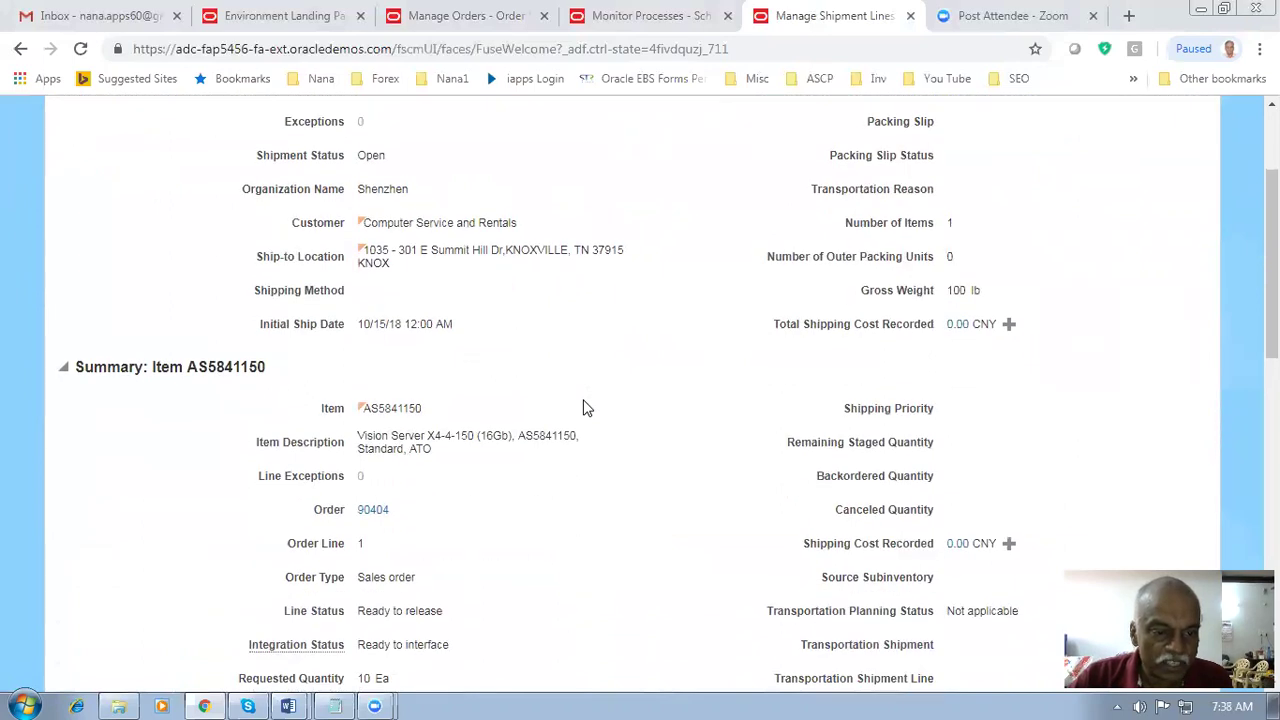
scroll(586, 408, down, 3)
drag(367, 423, 437, 423)
click(634, 451)
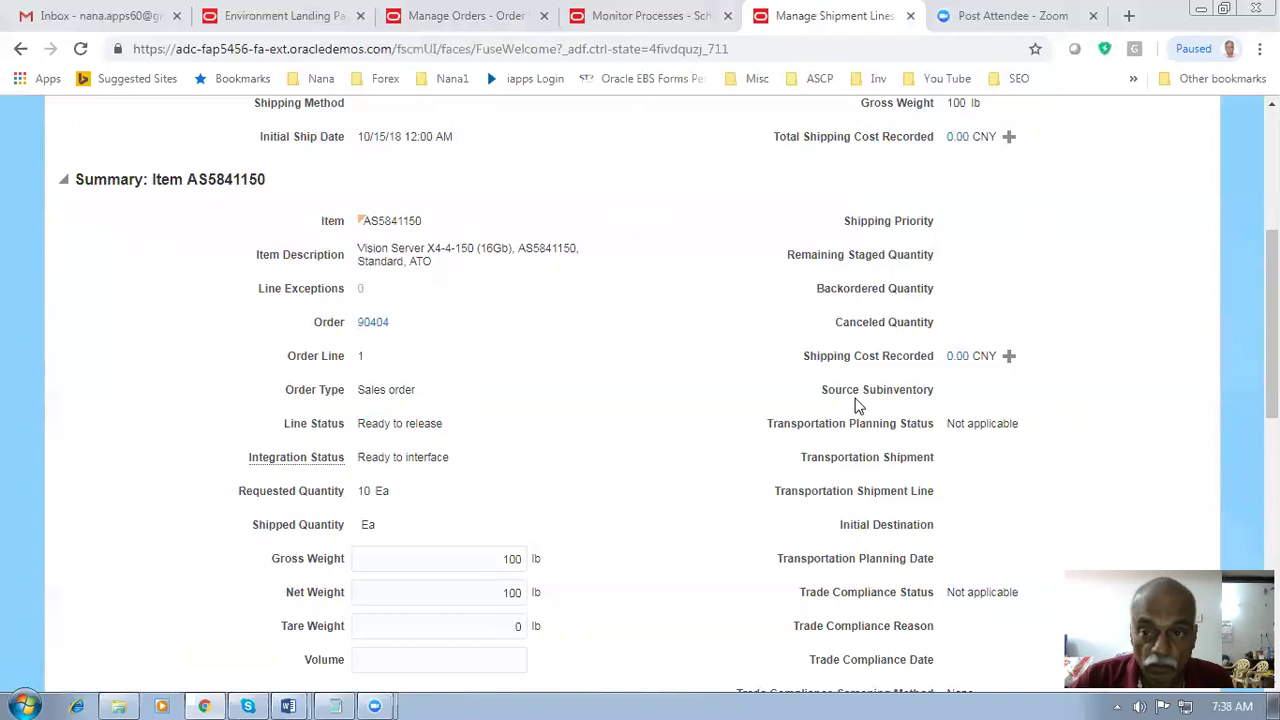
scroll(870, 398, up, 6)
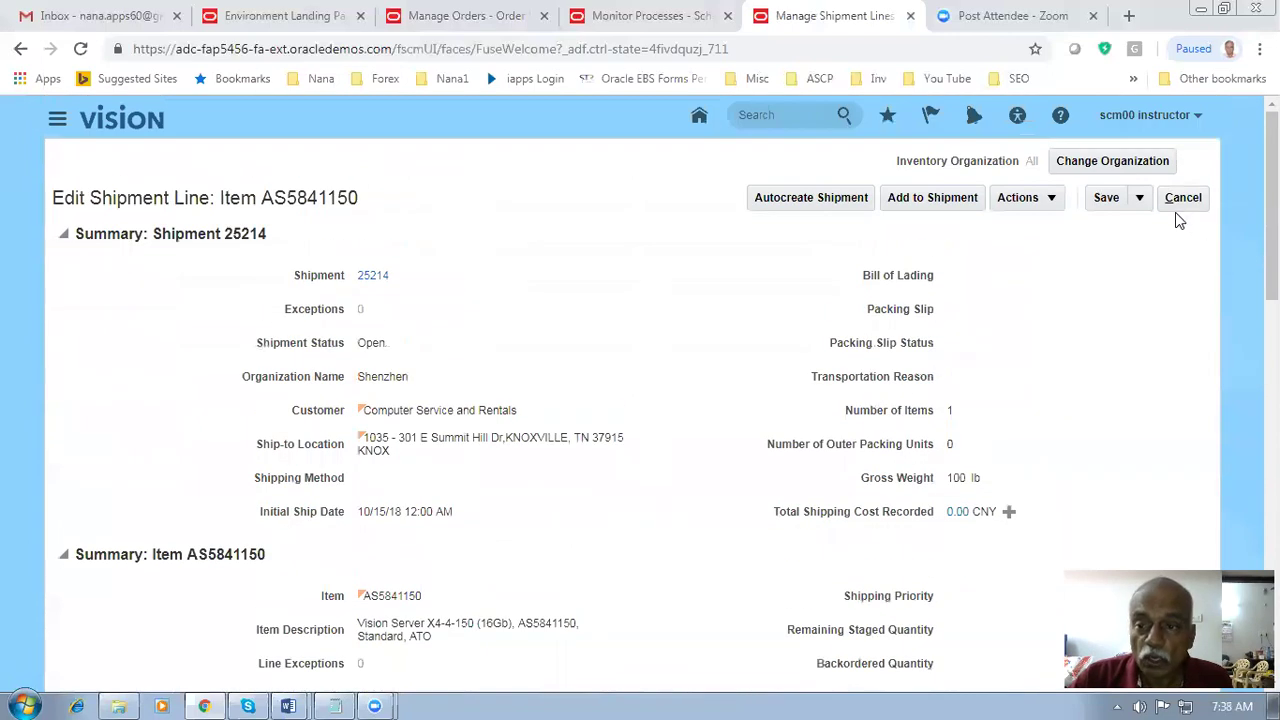
click(1140, 199)
click(1150, 228)
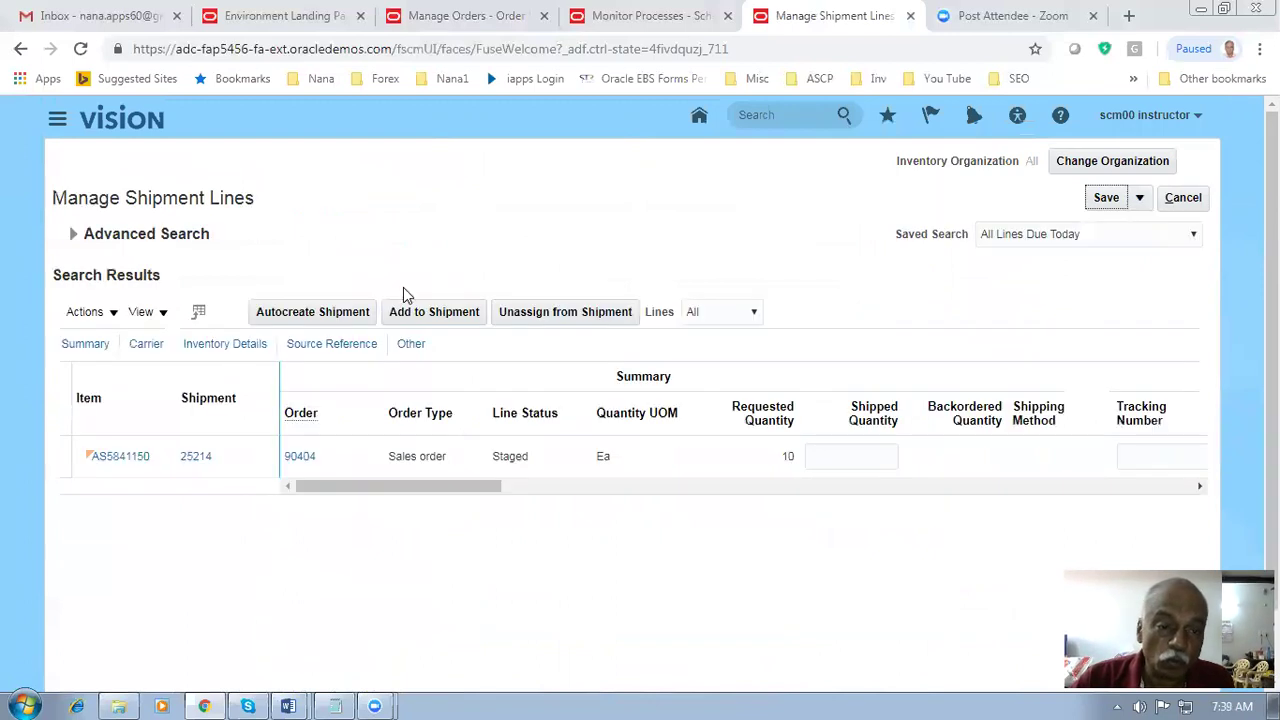
- Open shipment 25214 and enter a shipped quantity of 10 on its line
click(503, 464)
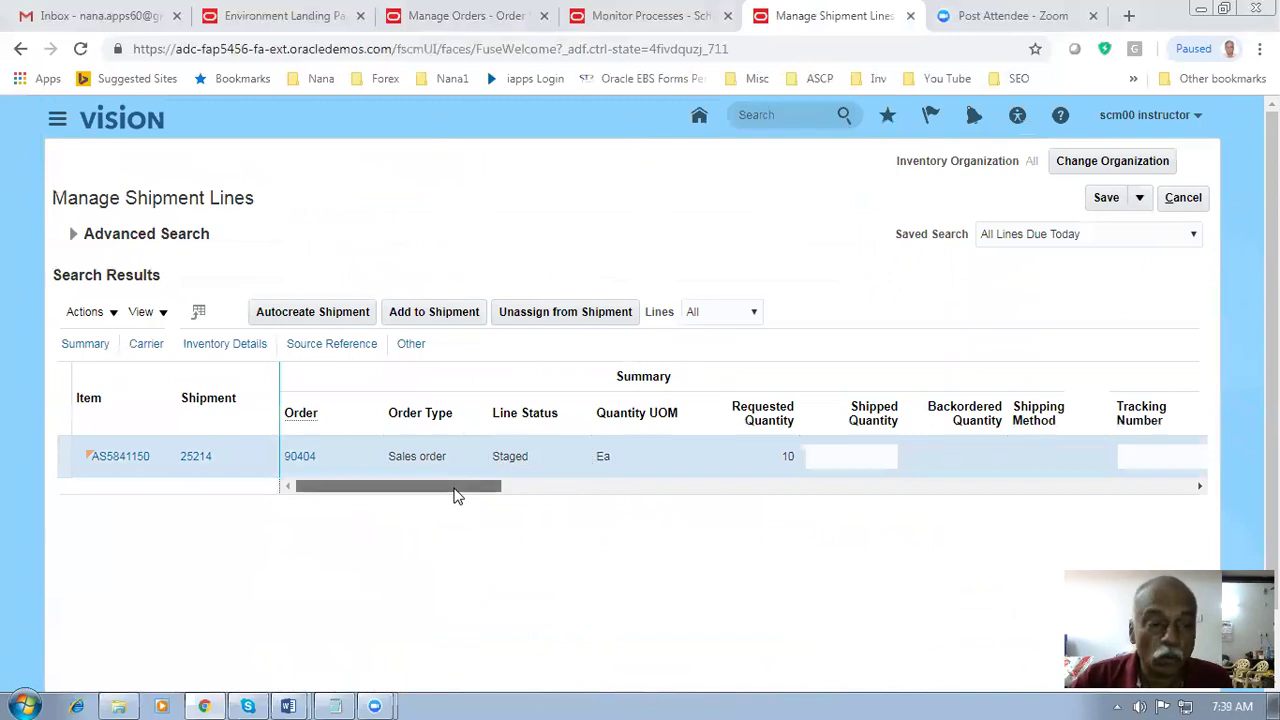
click(197, 460)
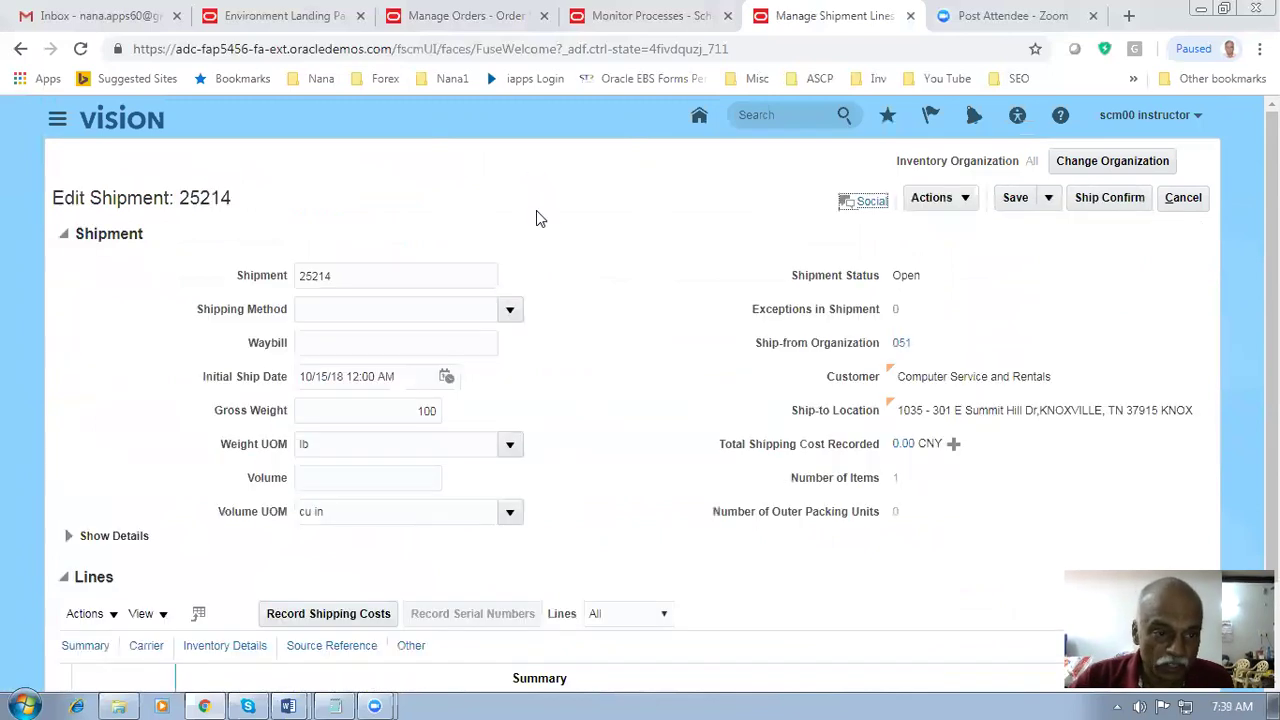
scroll(536, 218, down, 2)
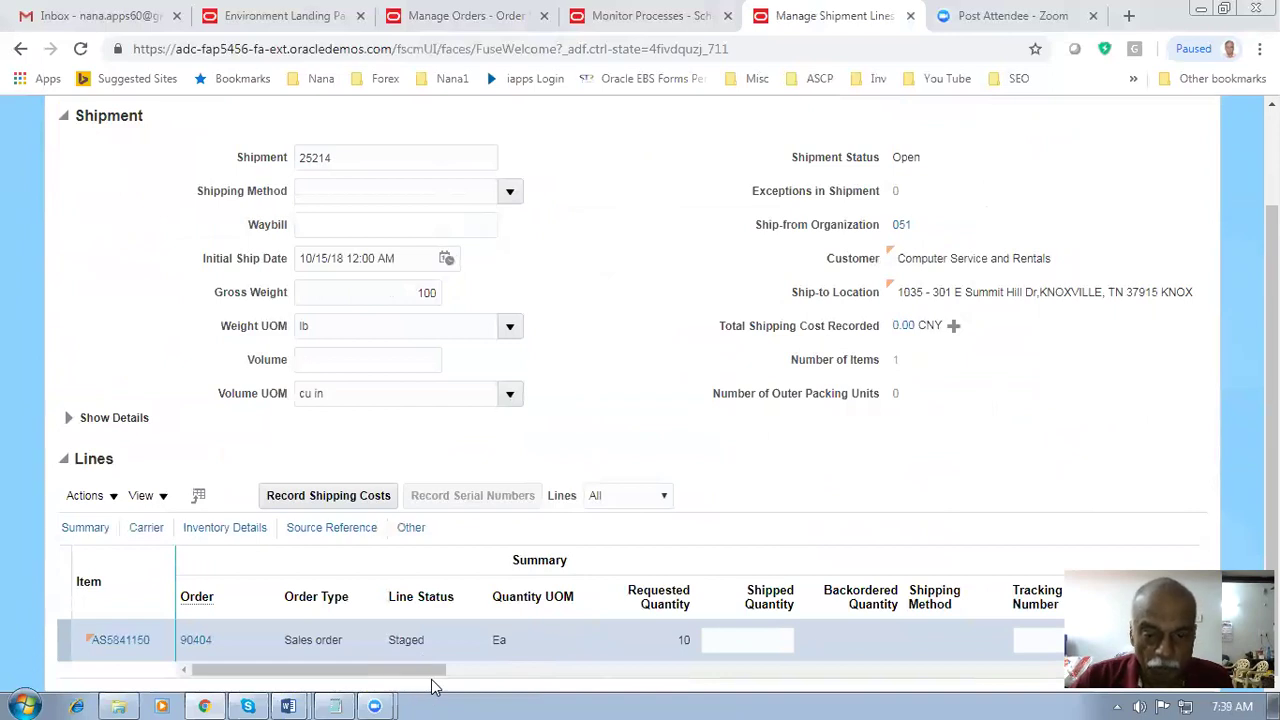
click(747, 638)
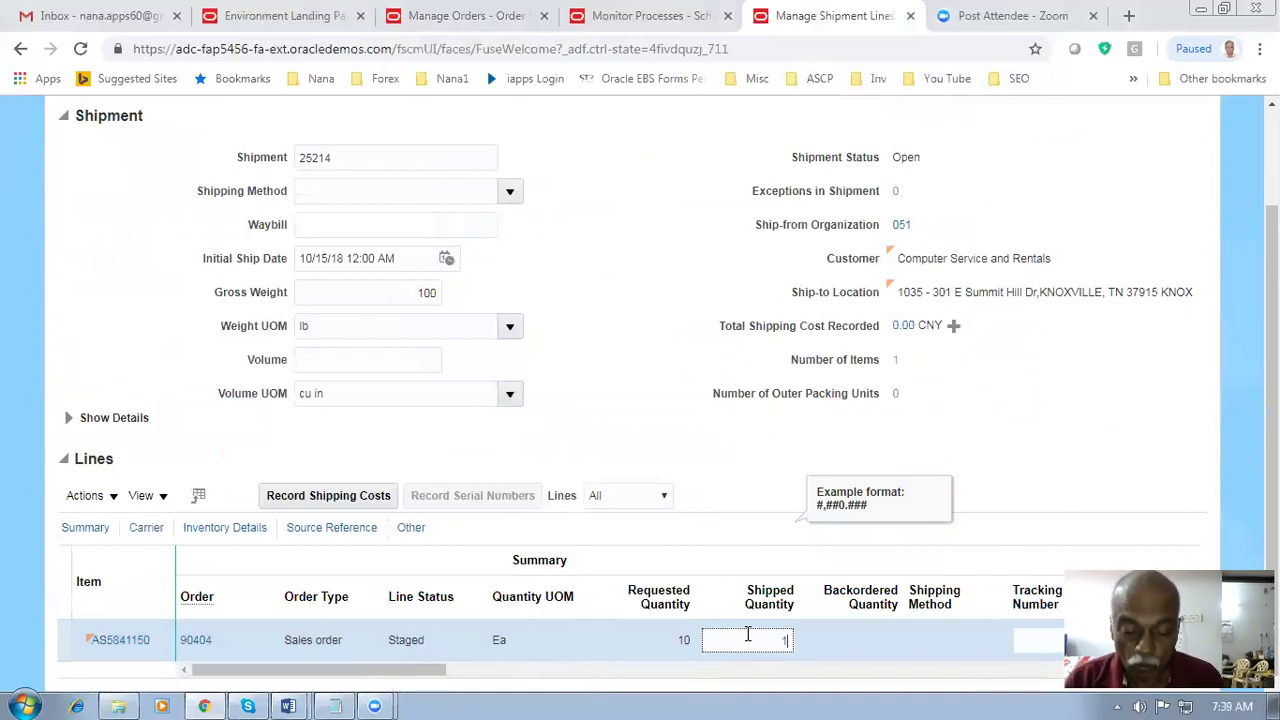
click(733, 476)
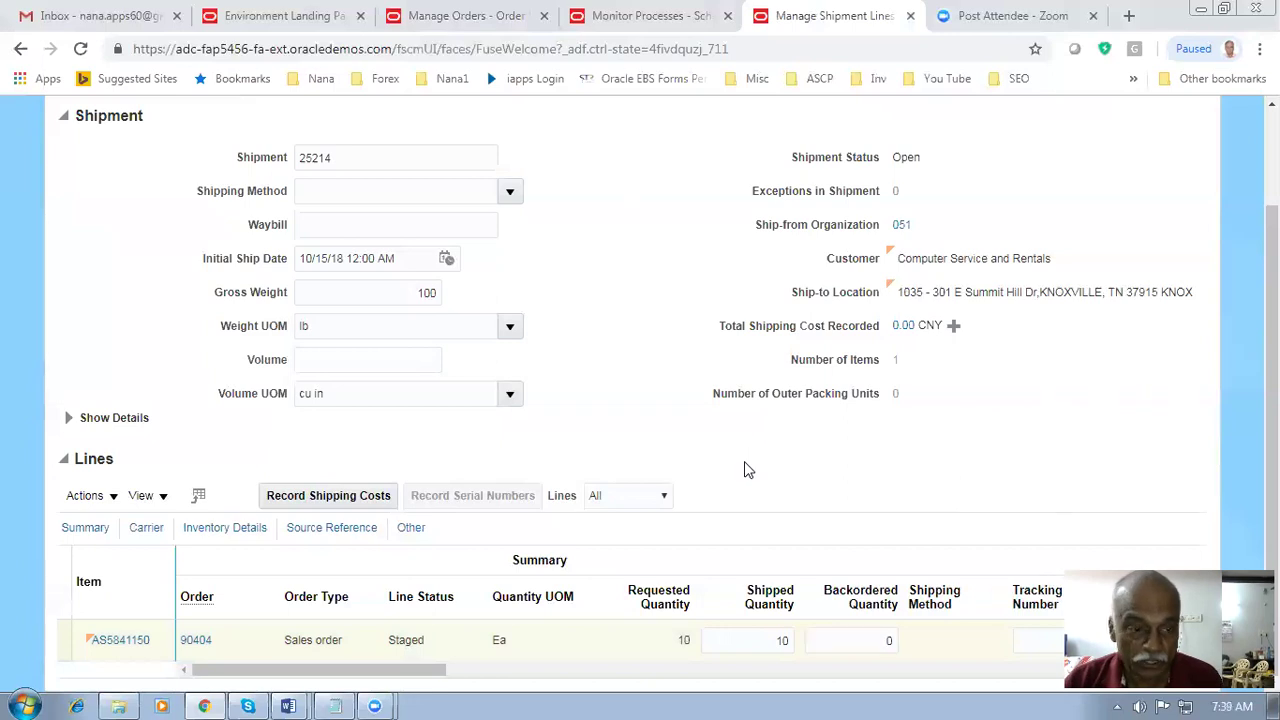
- Ship confirm shipment 25214 and acknowledge the confirmation message
scroll(744, 470, up, 3)
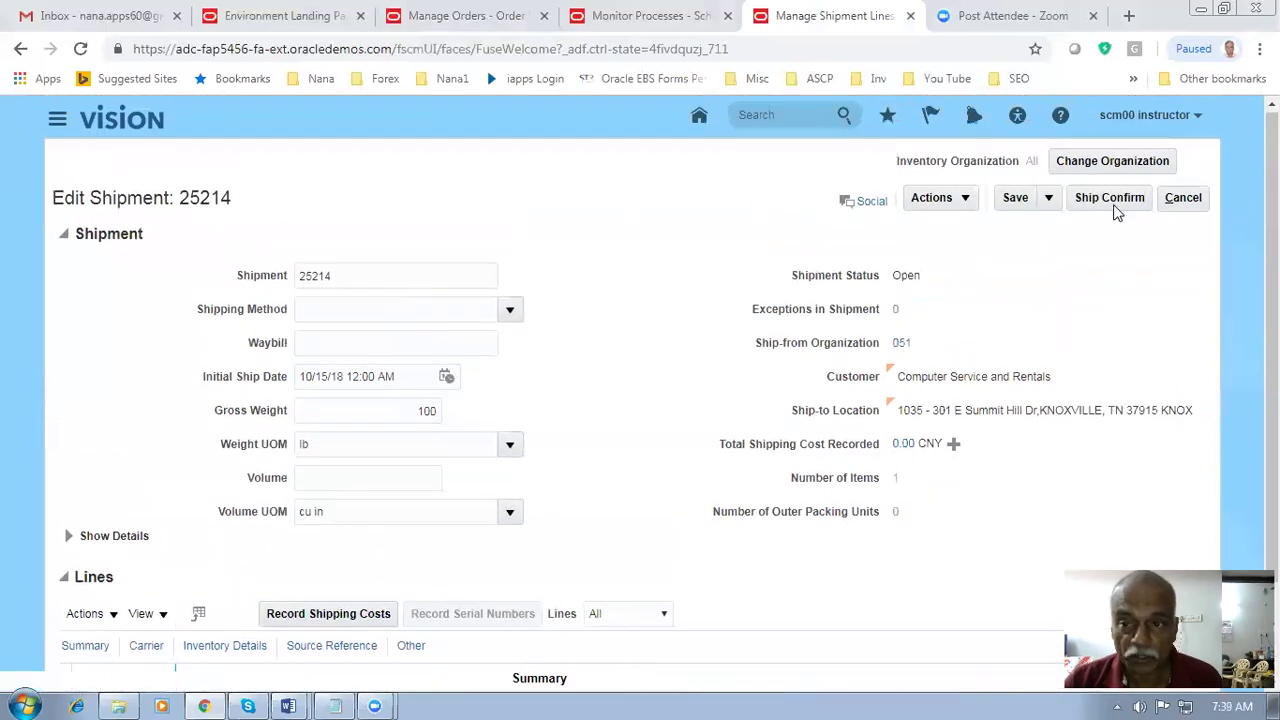
click(1112, 199)
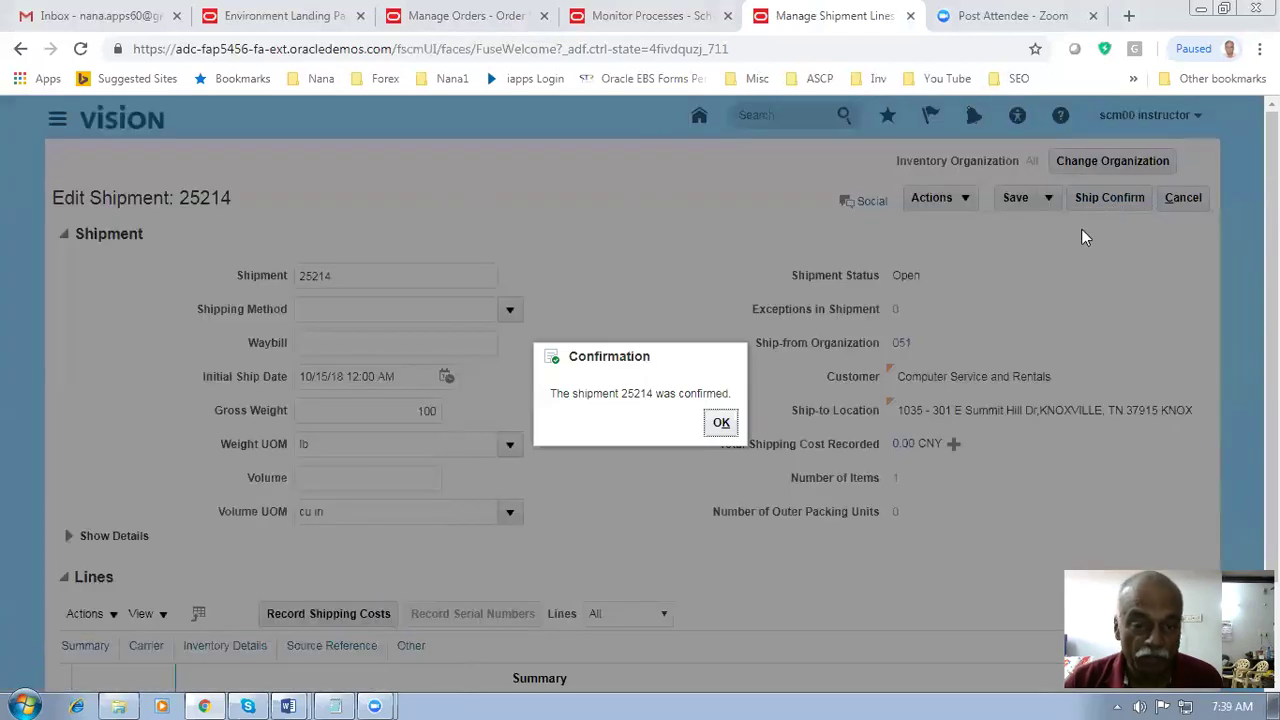
drag(603, 393, 673, 393)
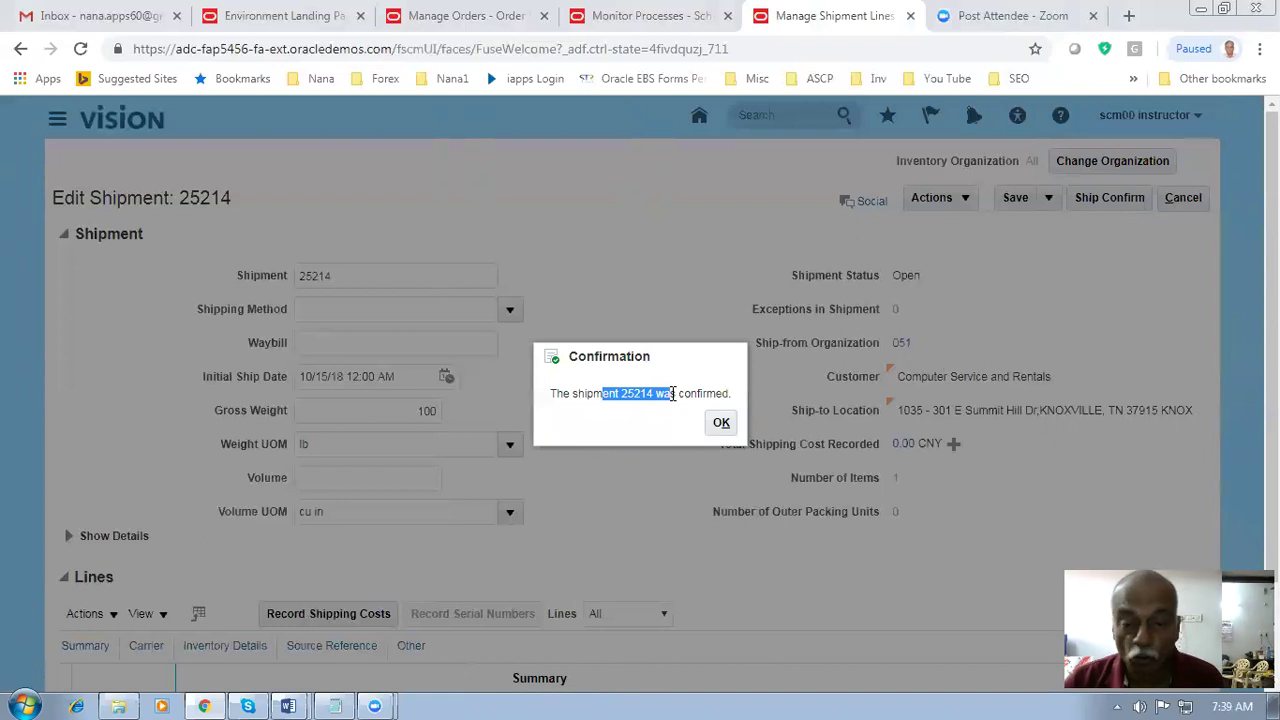
click(727, 427)
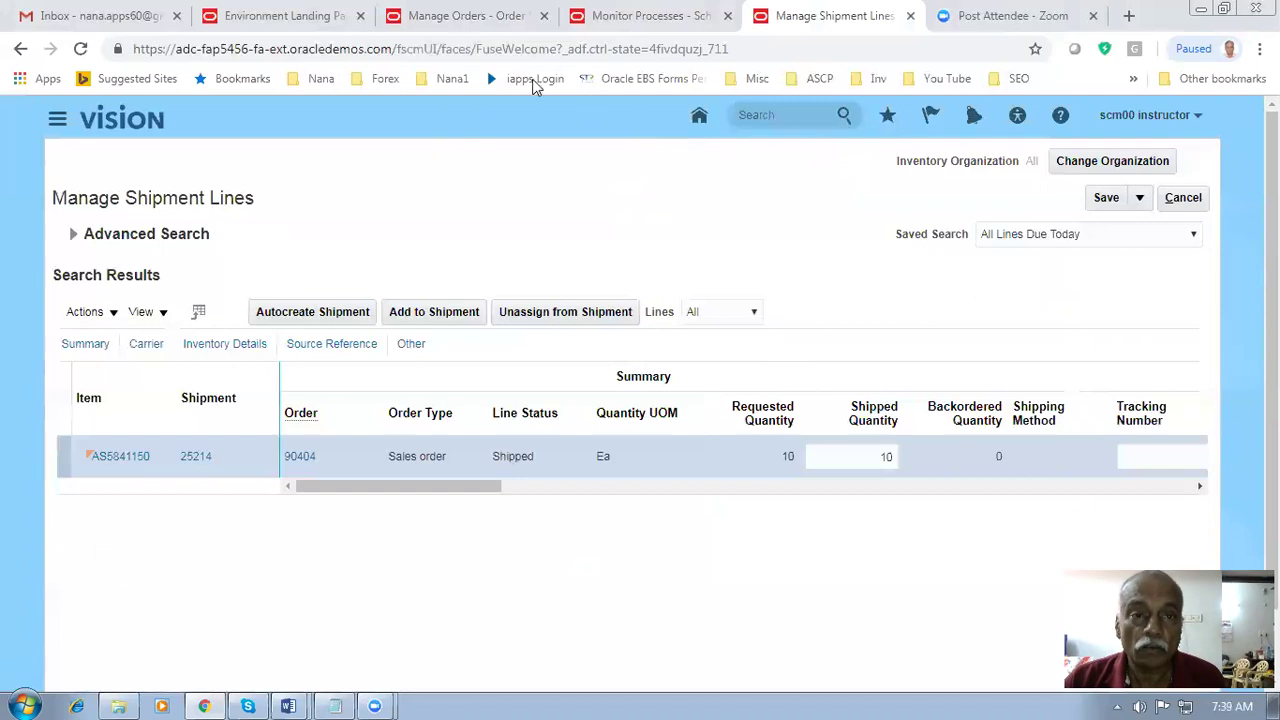
click(463, 20)
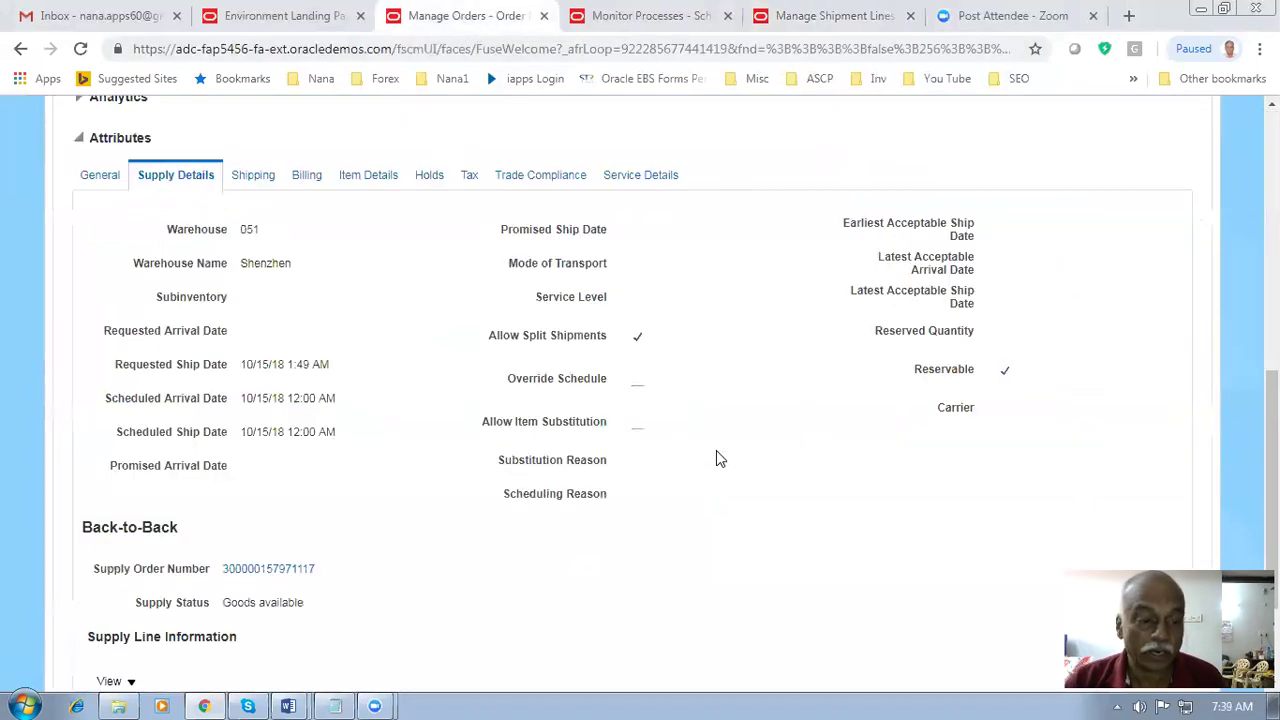
- Refresh the sales order's orchestration process status several times
scroll(716, 450, up, 4)
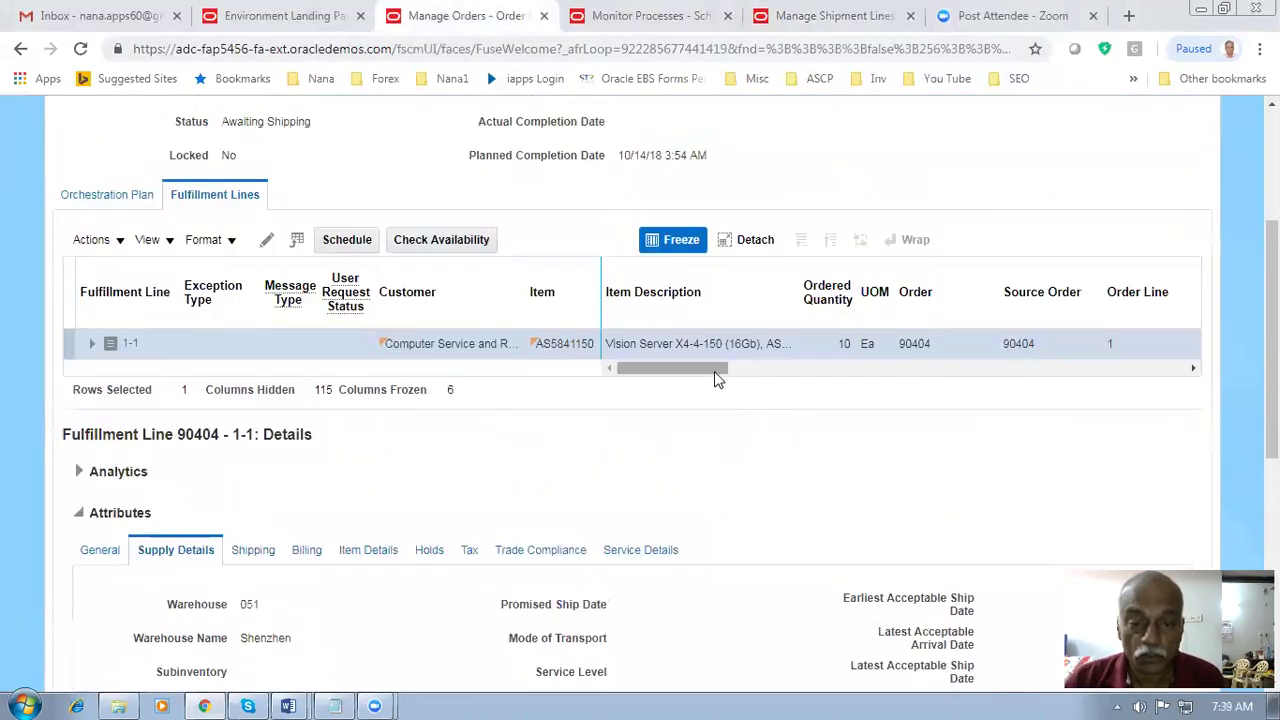
scroll(360, 360, up, 2)
drag(245, 309, 300, 310)
click(420, 322)
scroll(512, 335, up, 1)
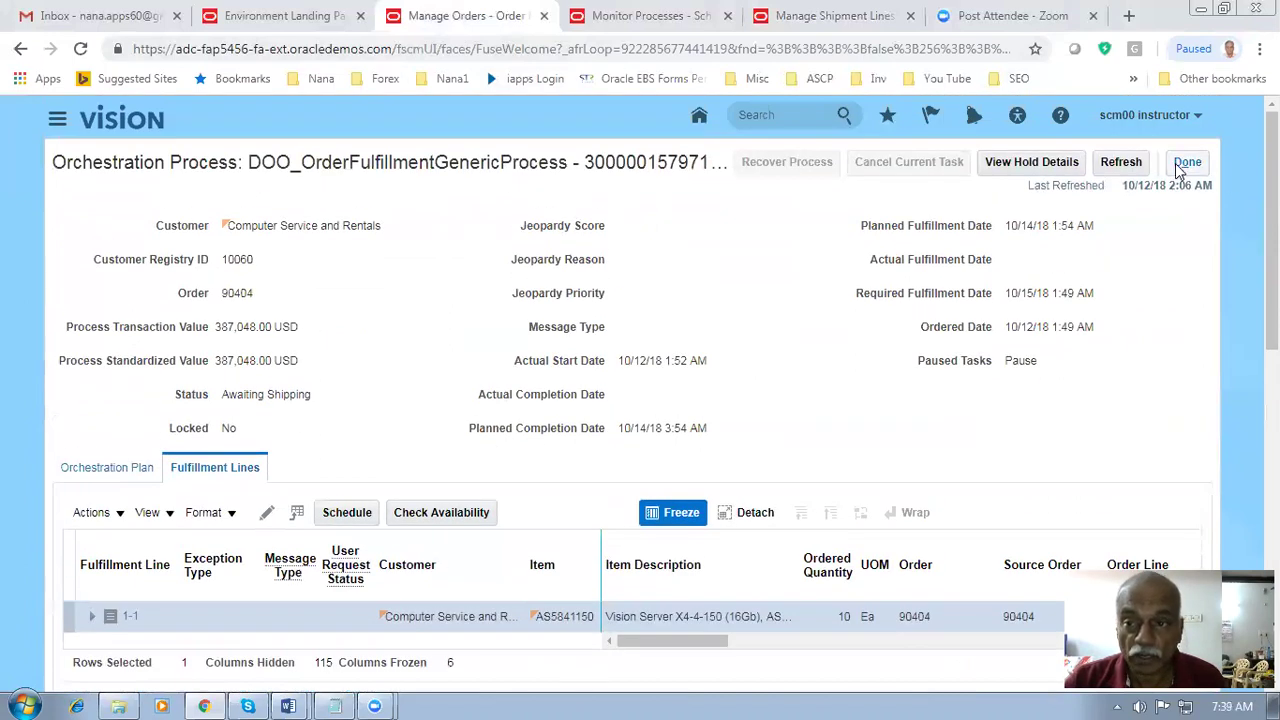
click(1117, 162)
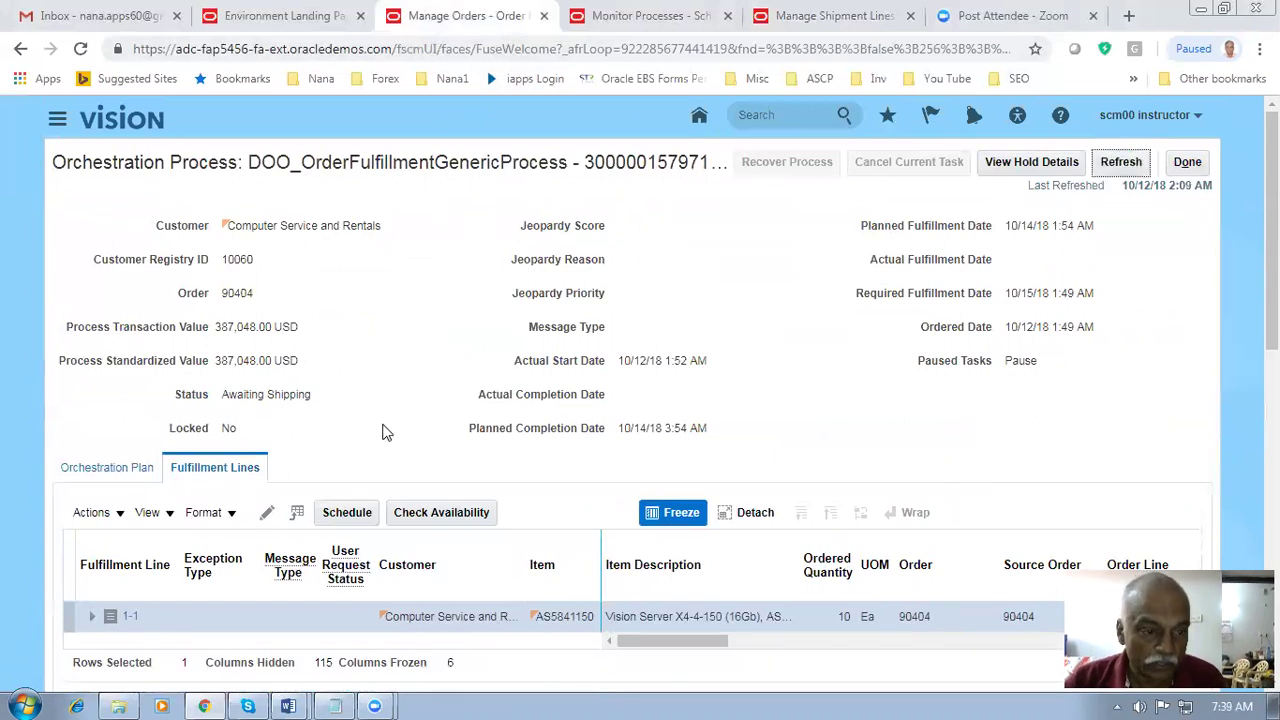
click(1117, 166)
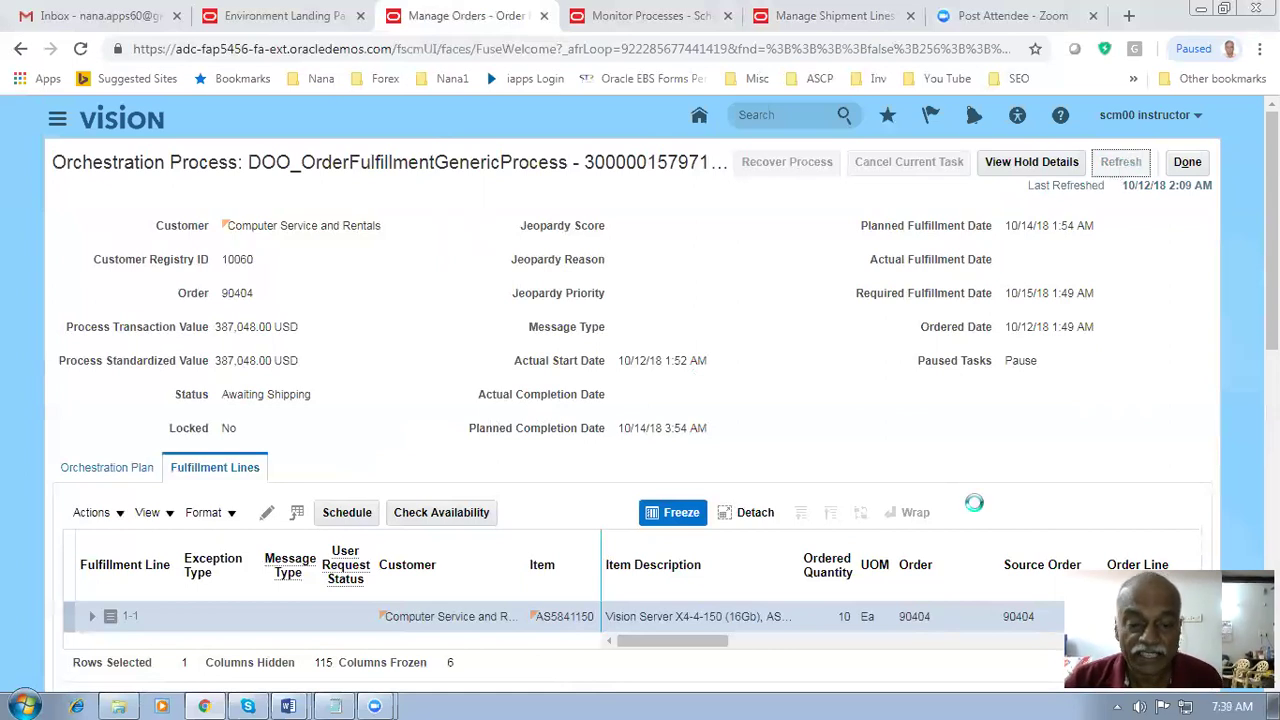
drag(630, 648, 740, 626)
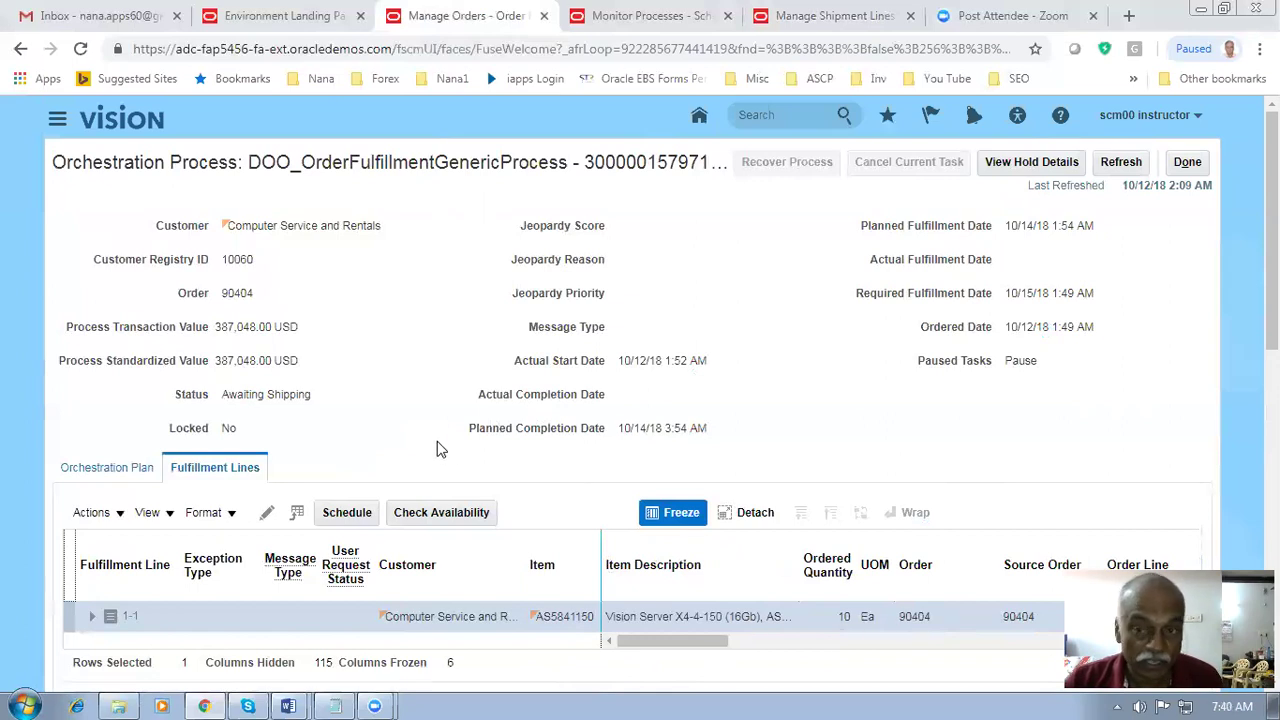
click(1135, 164)
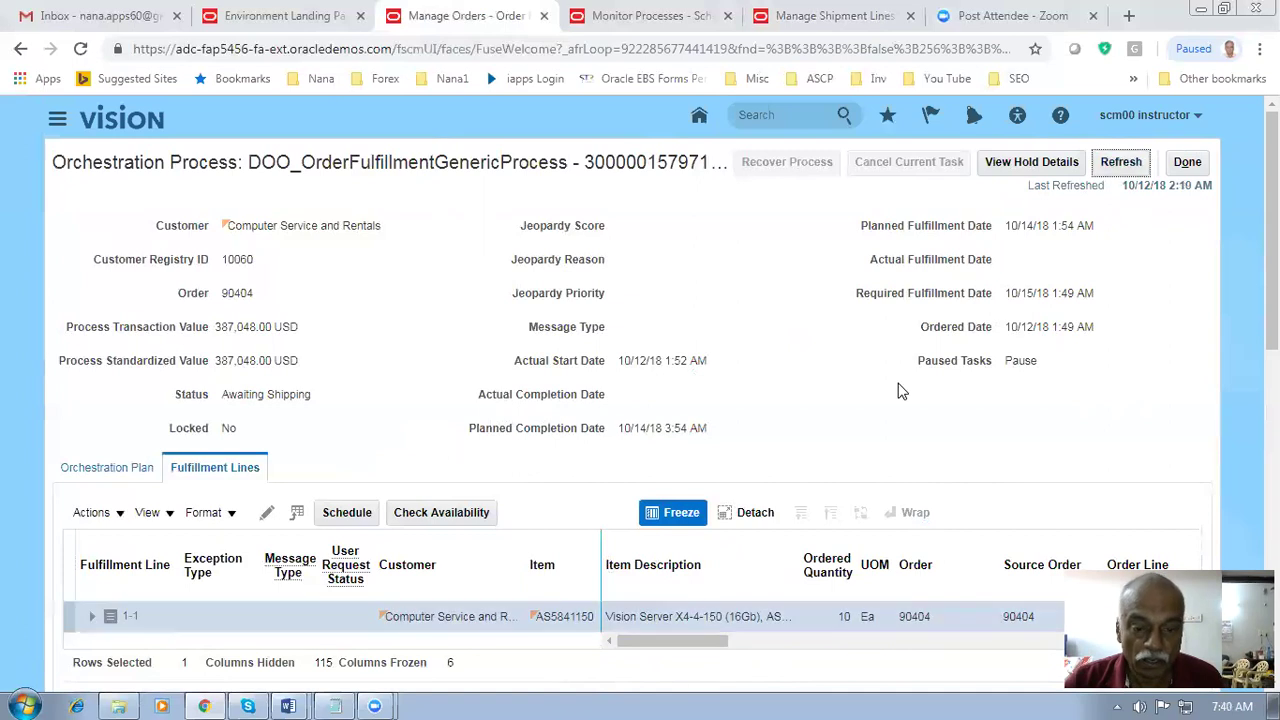
- Open the back-to-back supply order from the Supply Order Number link
scroll(345, 450, down, 3)
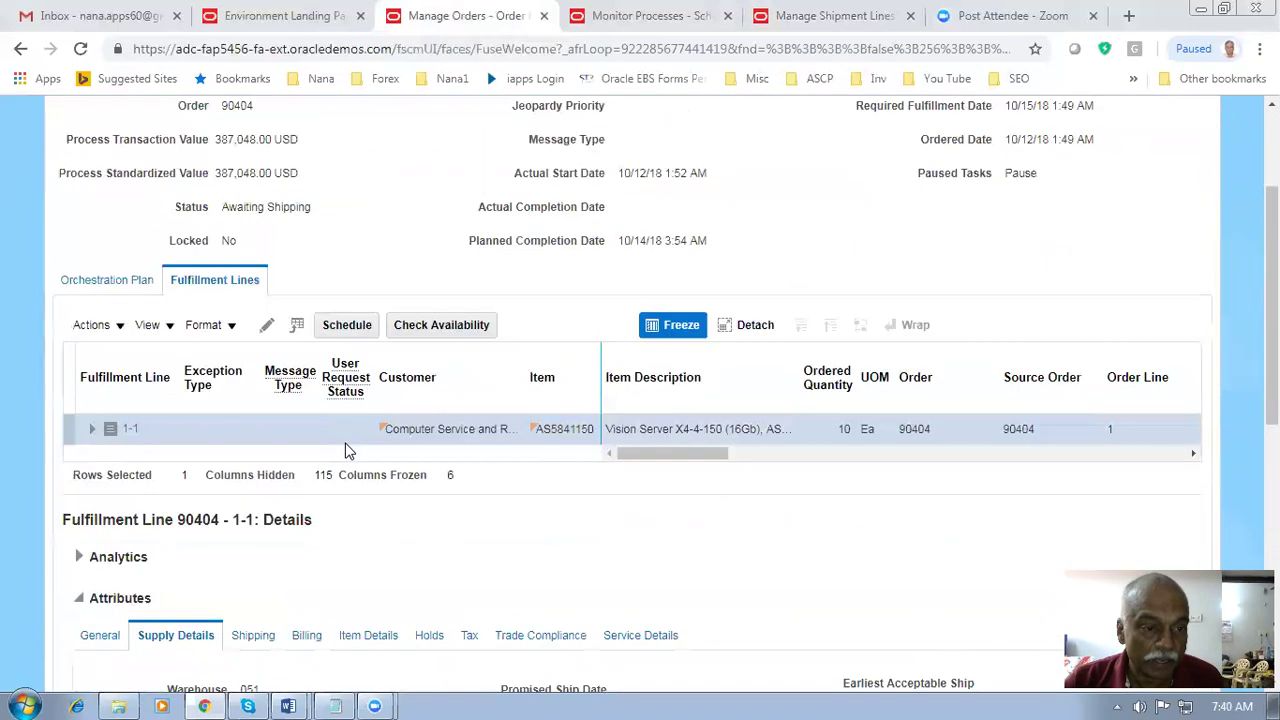
scroll(300, 340, down, 5)
scroll(300, 483, down, 3)
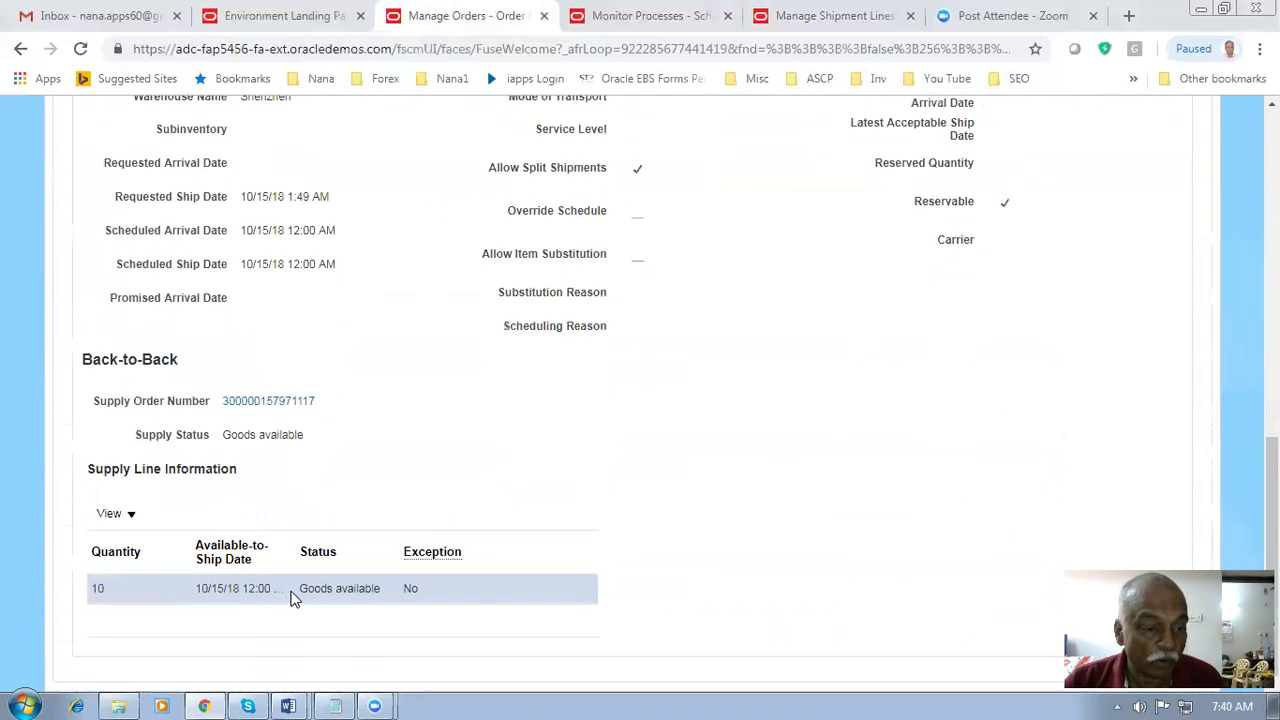
click(268, 404)
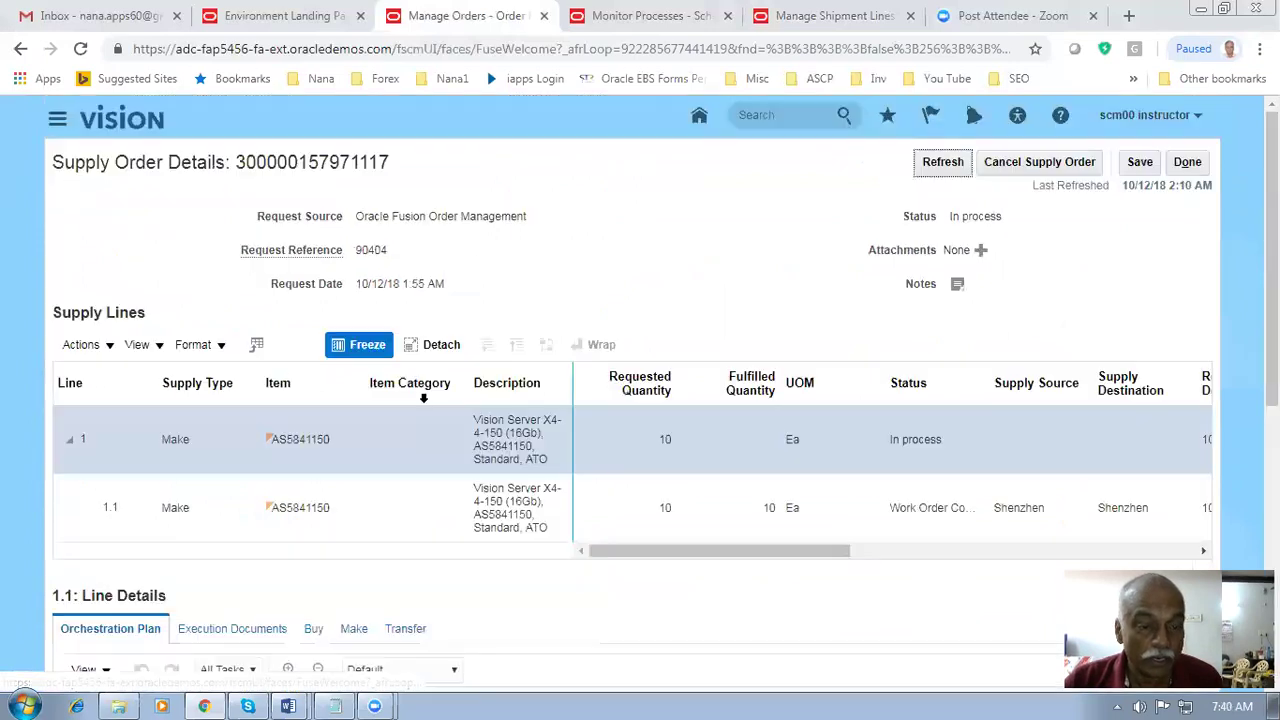
- Select supply line 1.1 and refresh the supply order and orchestration process statuses
click(905, 513)
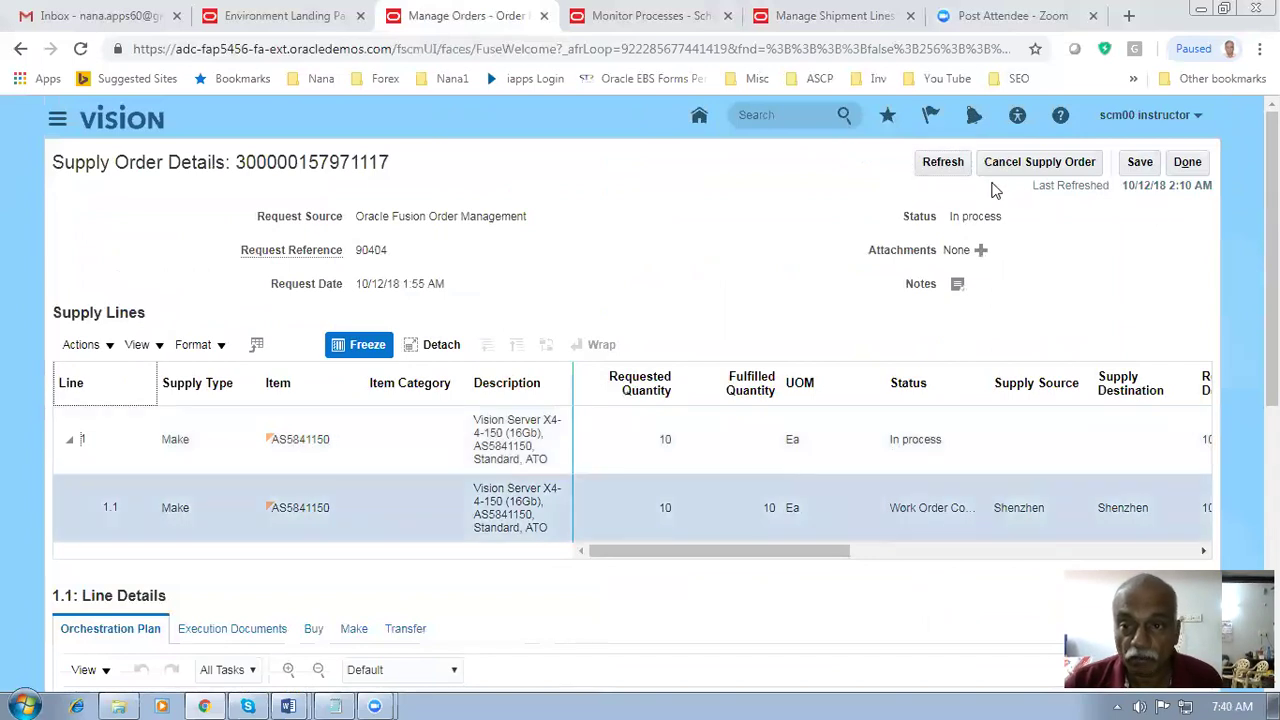
click(946, 163)
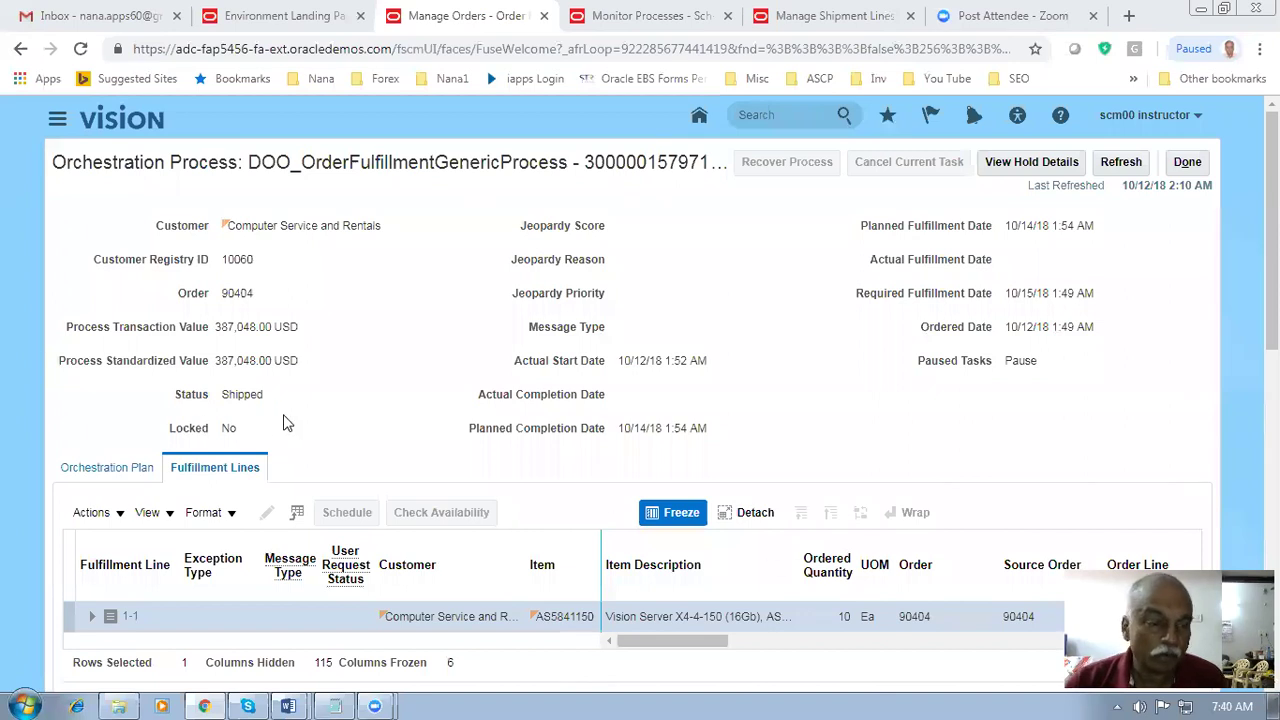
drag(229, 397, 259, 397)
drag(686, 649, 955, 652)
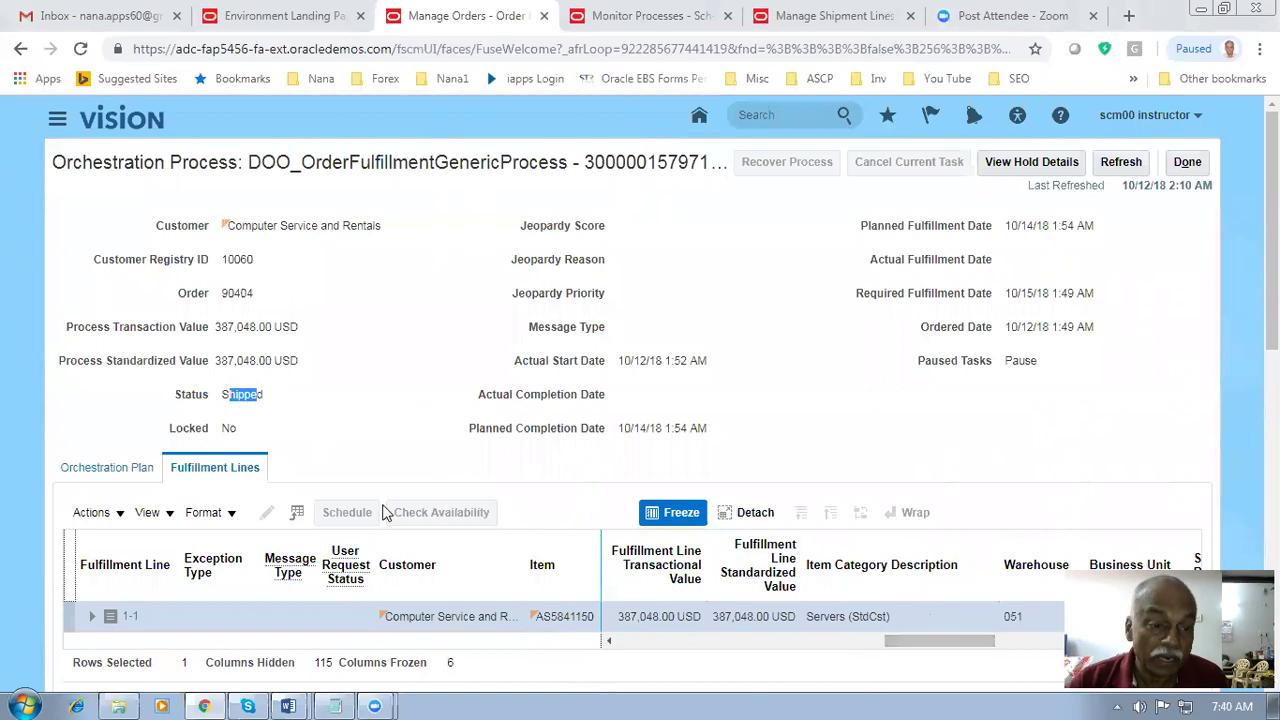
click(1119, 163)
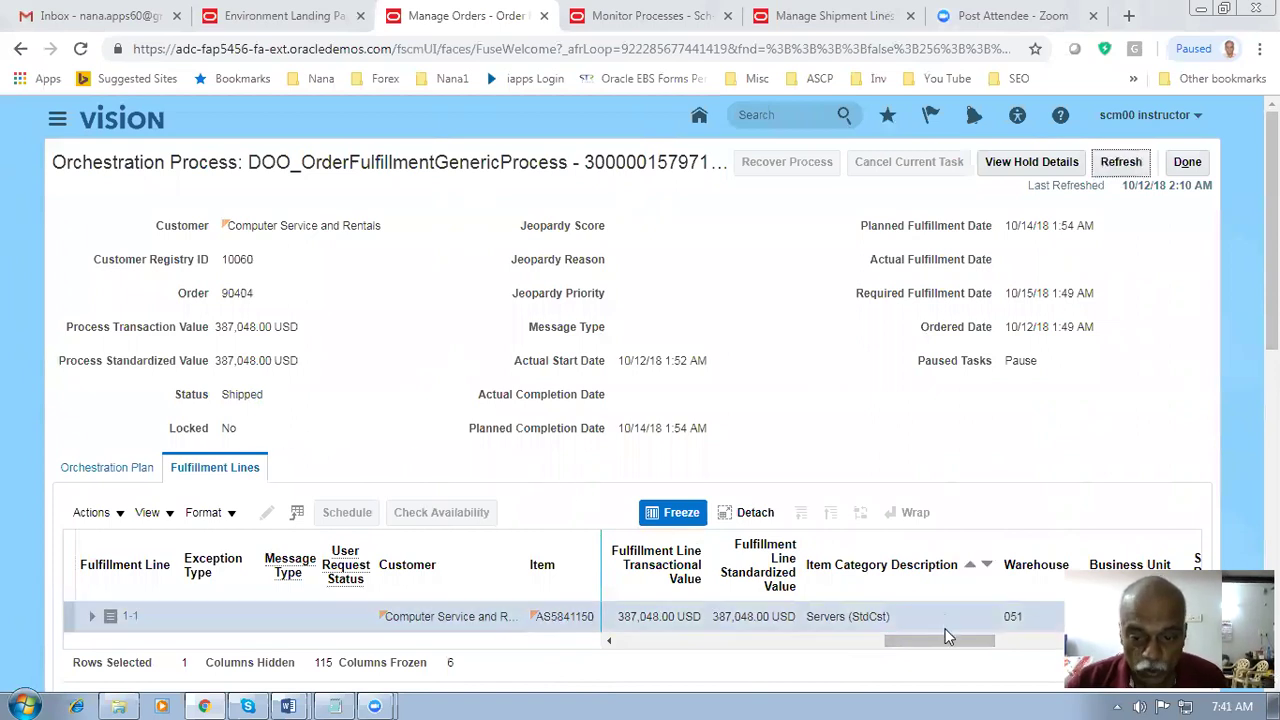
drag(946, 646, 729, 668)
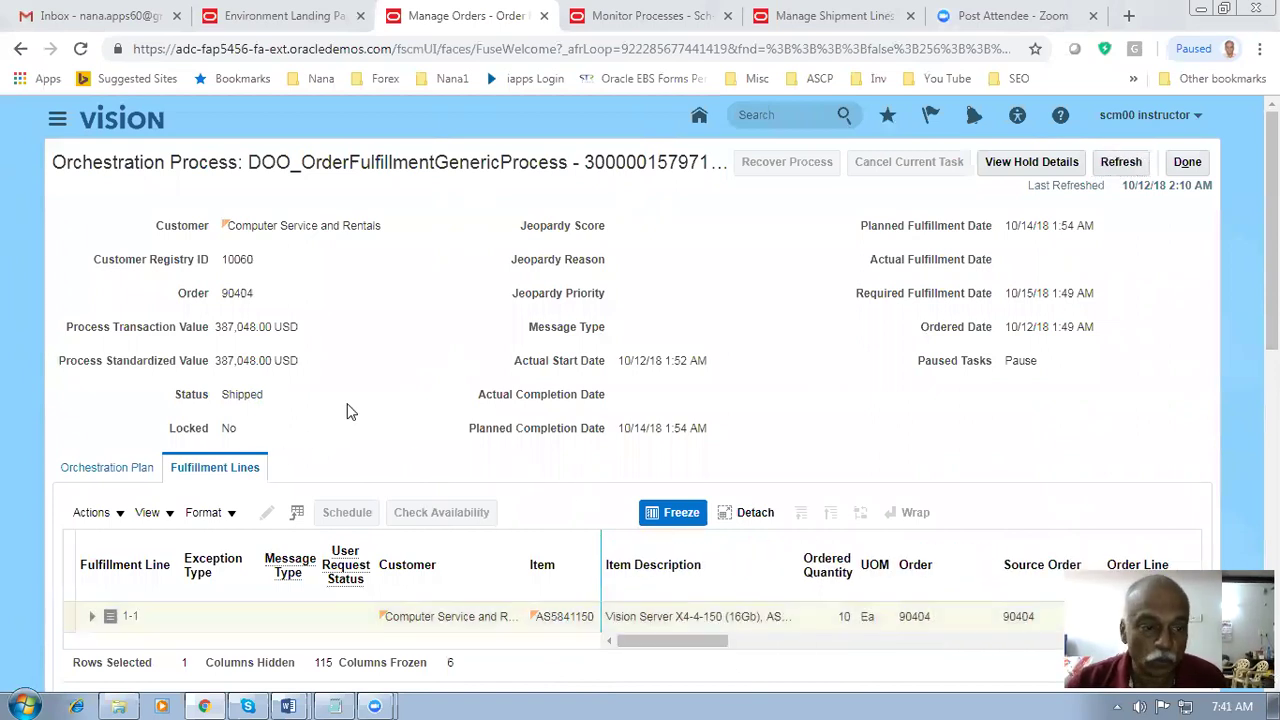
- Reopen the supply order and confirm line 1 is Closed and line 1.1 Fulfilled
scroll(349, 455, down, 10)
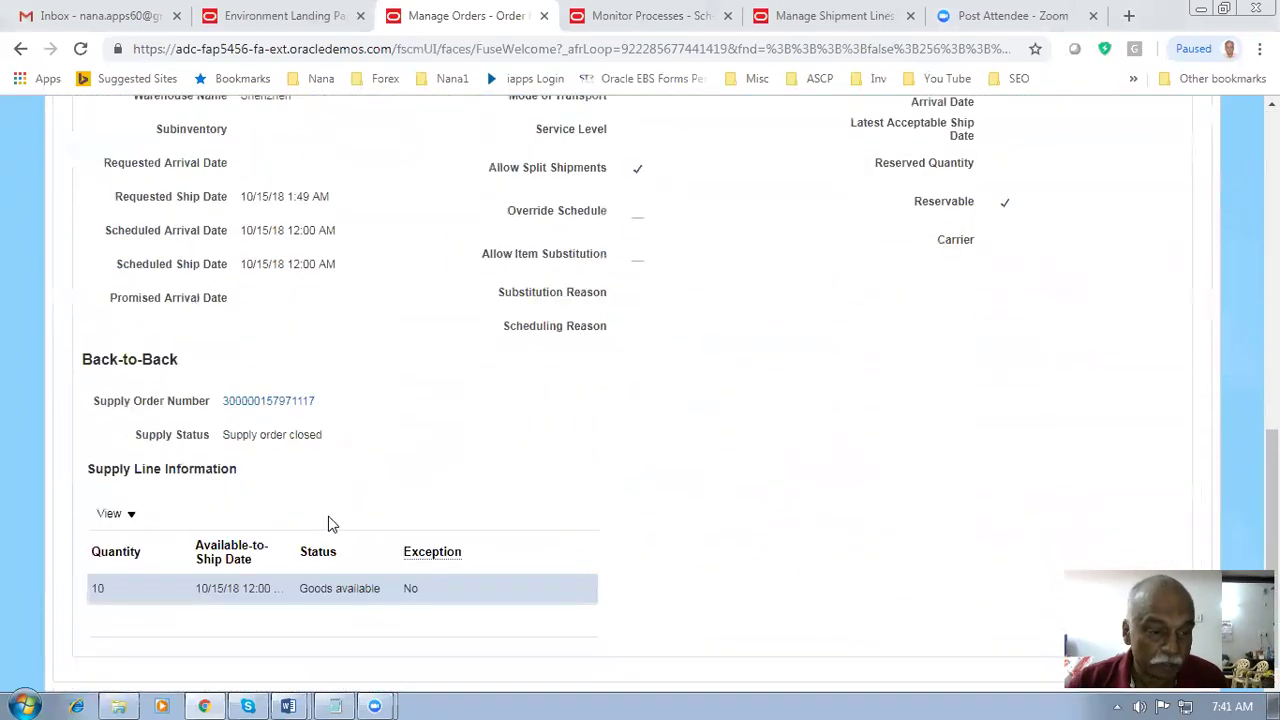
click(270, 405)
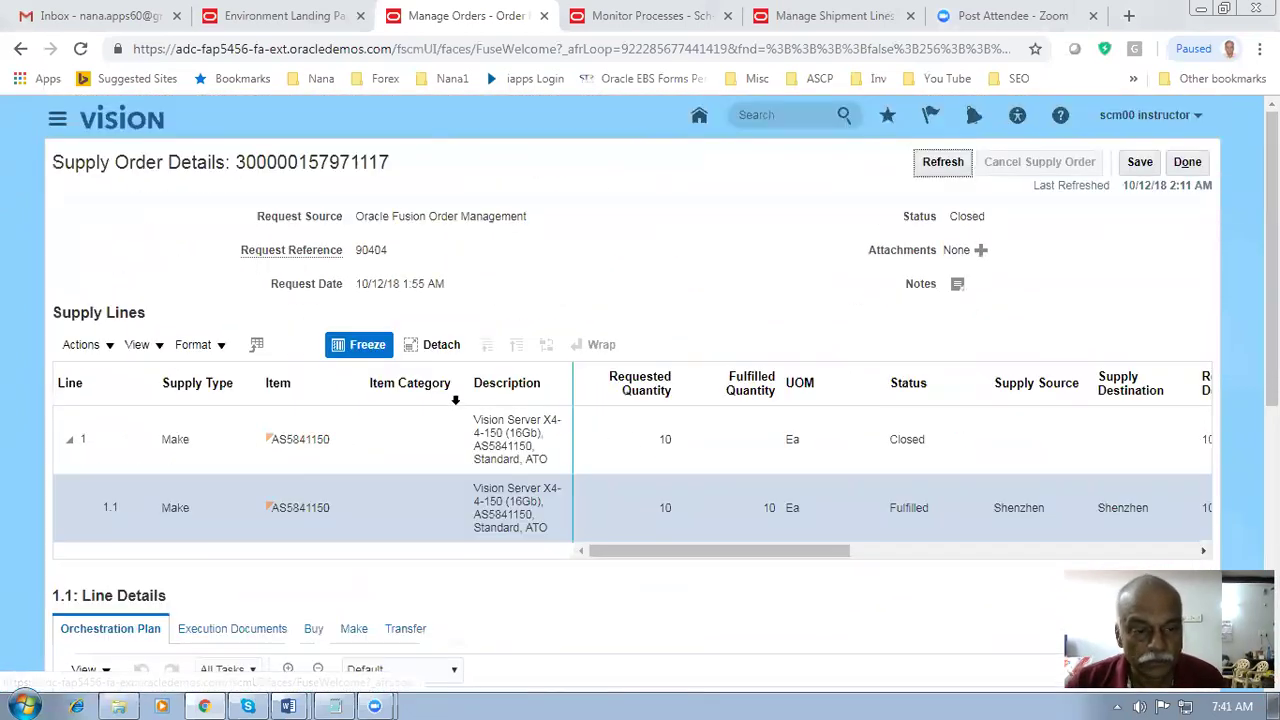
click(332, 448)
click(928, 455)
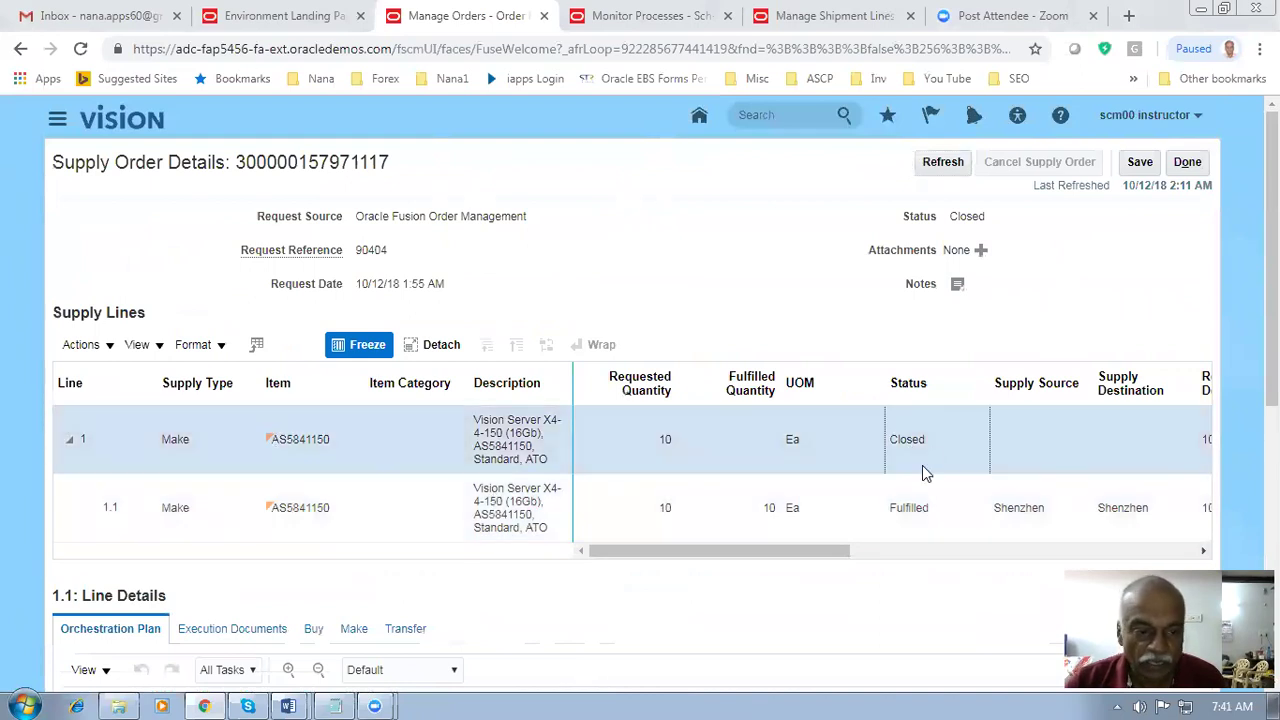
click(966, 515)
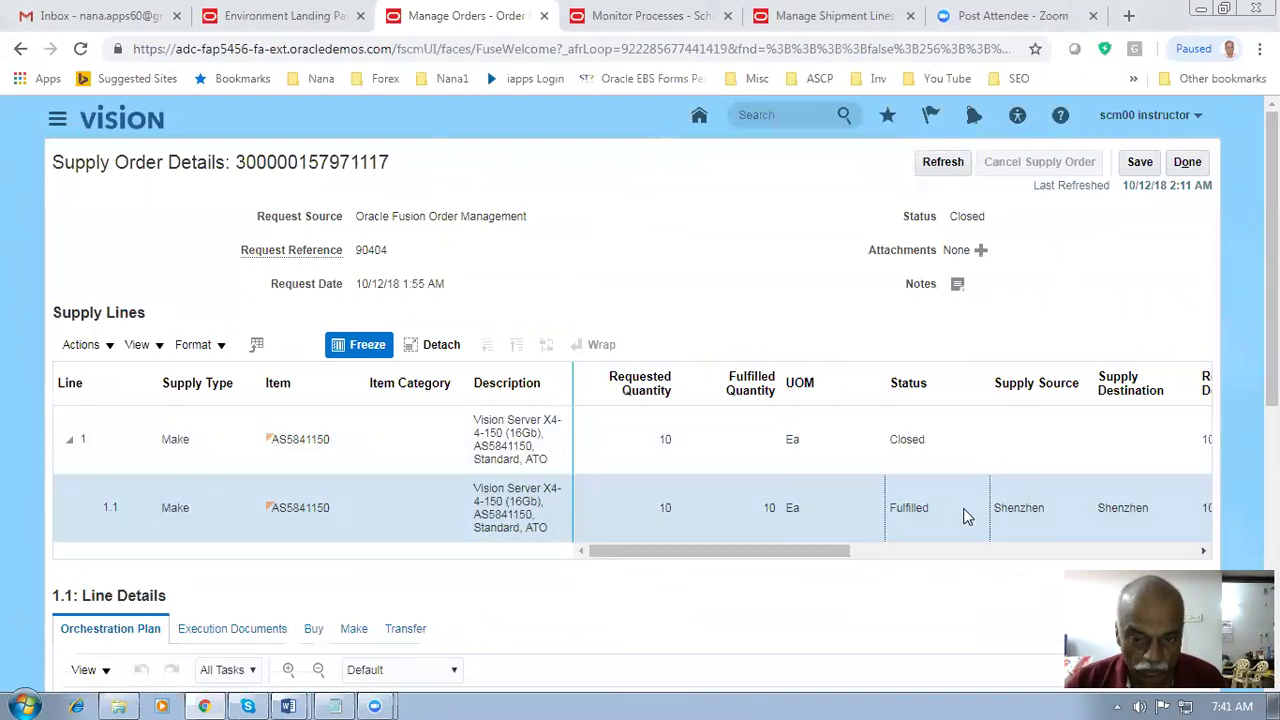
scroll(257, 591, down, 4)
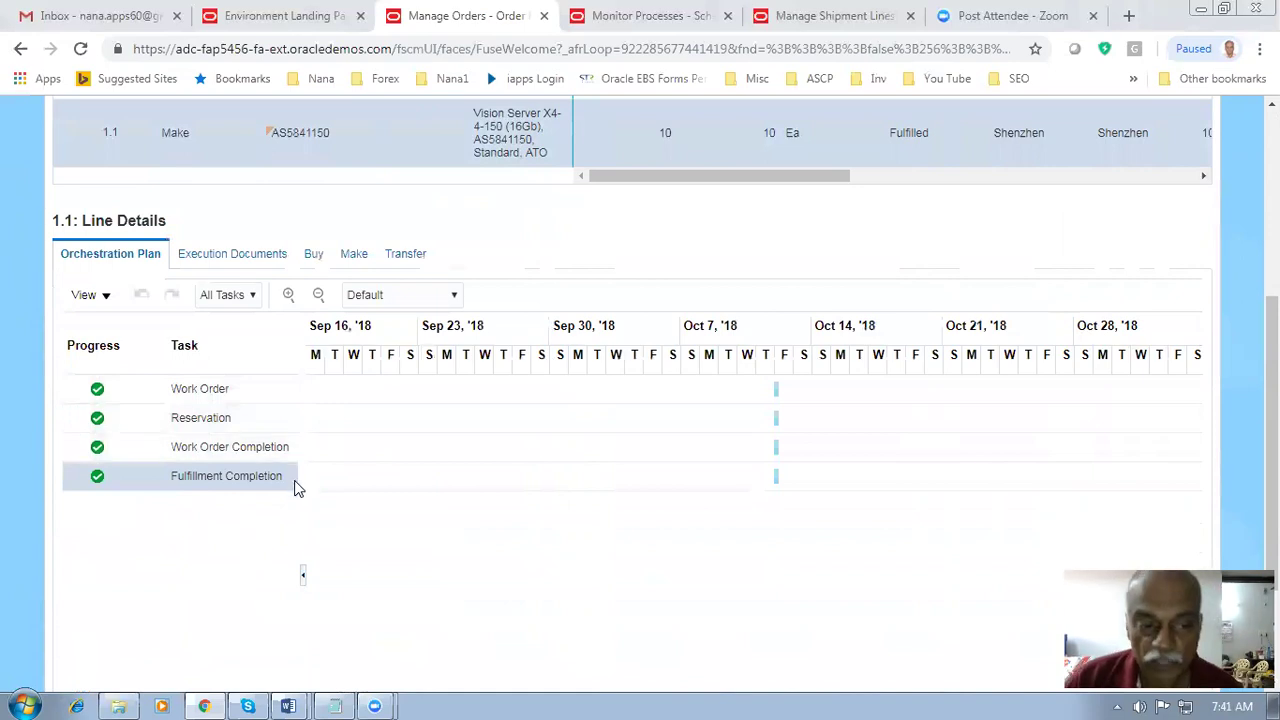
scroll(394, 500, up, 3)
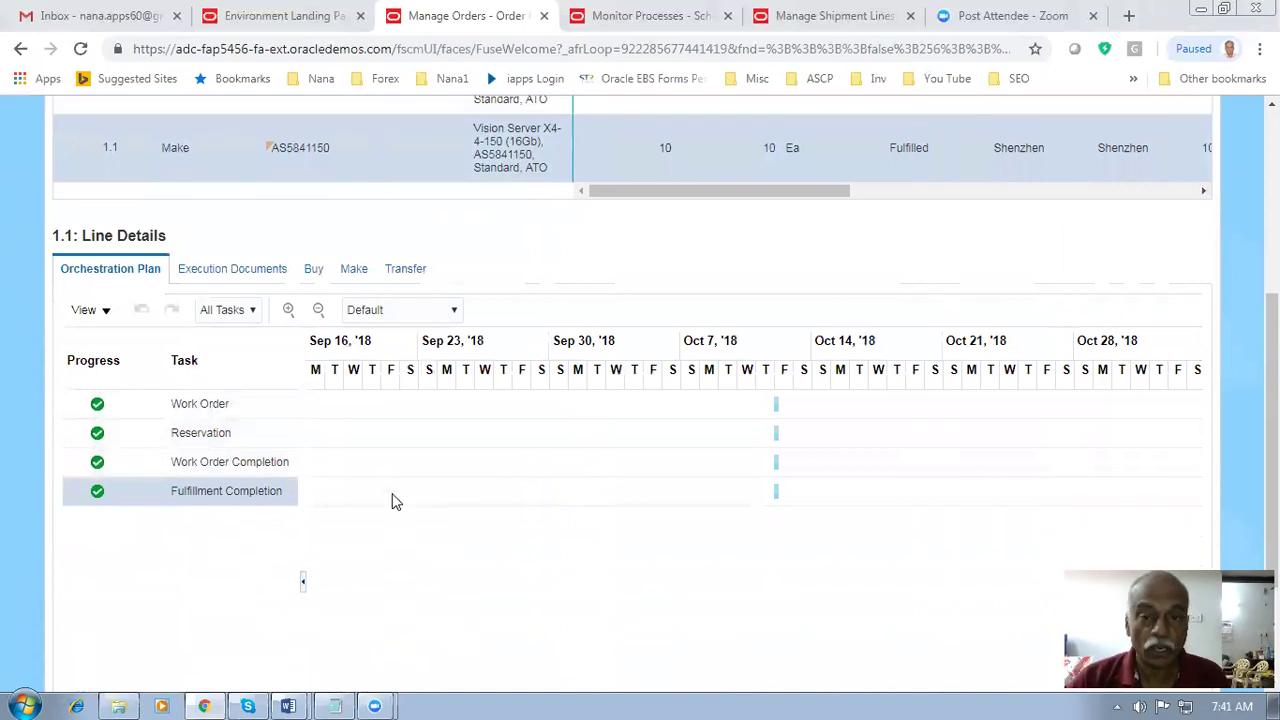
scroll(394, 503, up, 2)
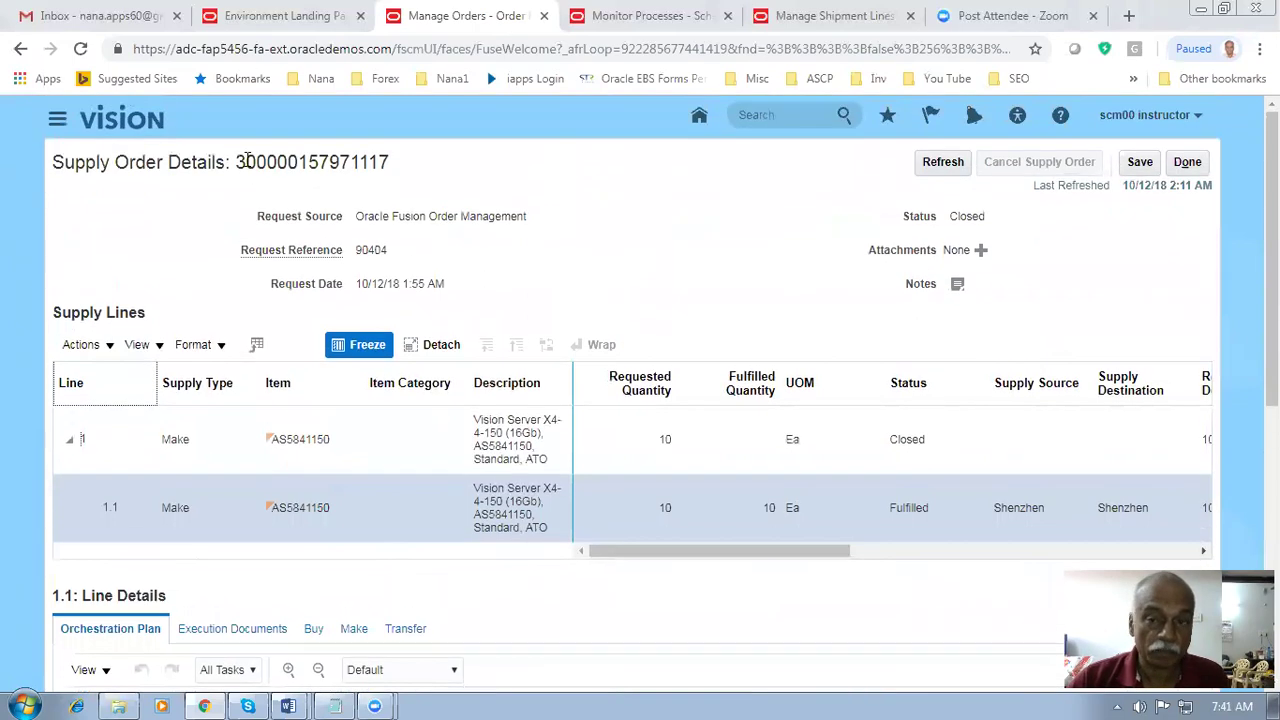
- Leave the supply order, refresh to show Awaiting Billing, and minimise the browser
click(1185, 164)
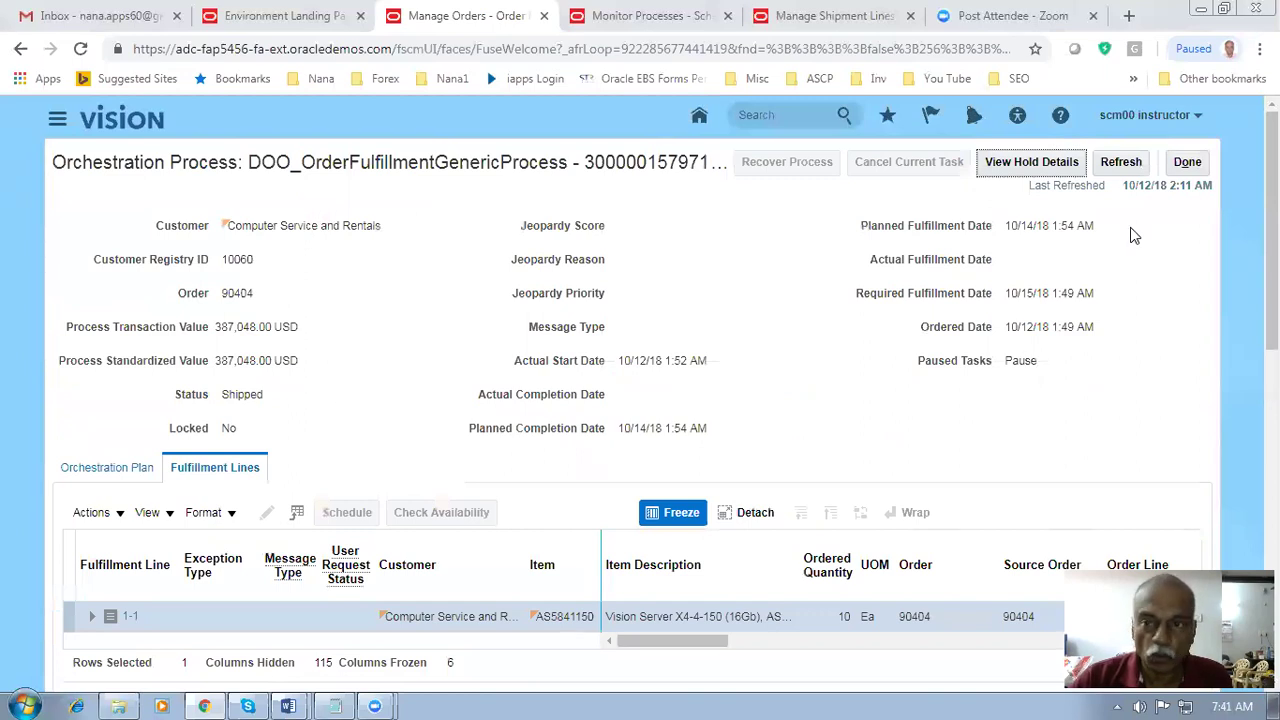
click(1122, 165)
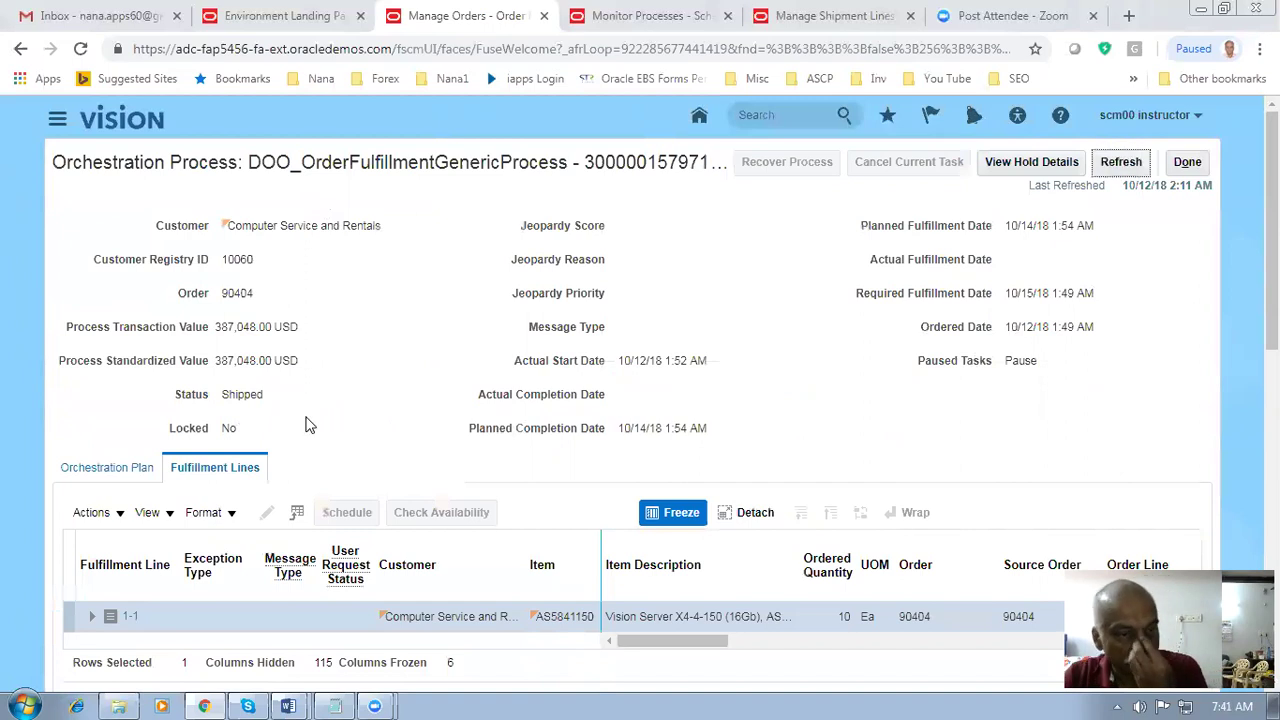
drag(236, 394, 285, 397)
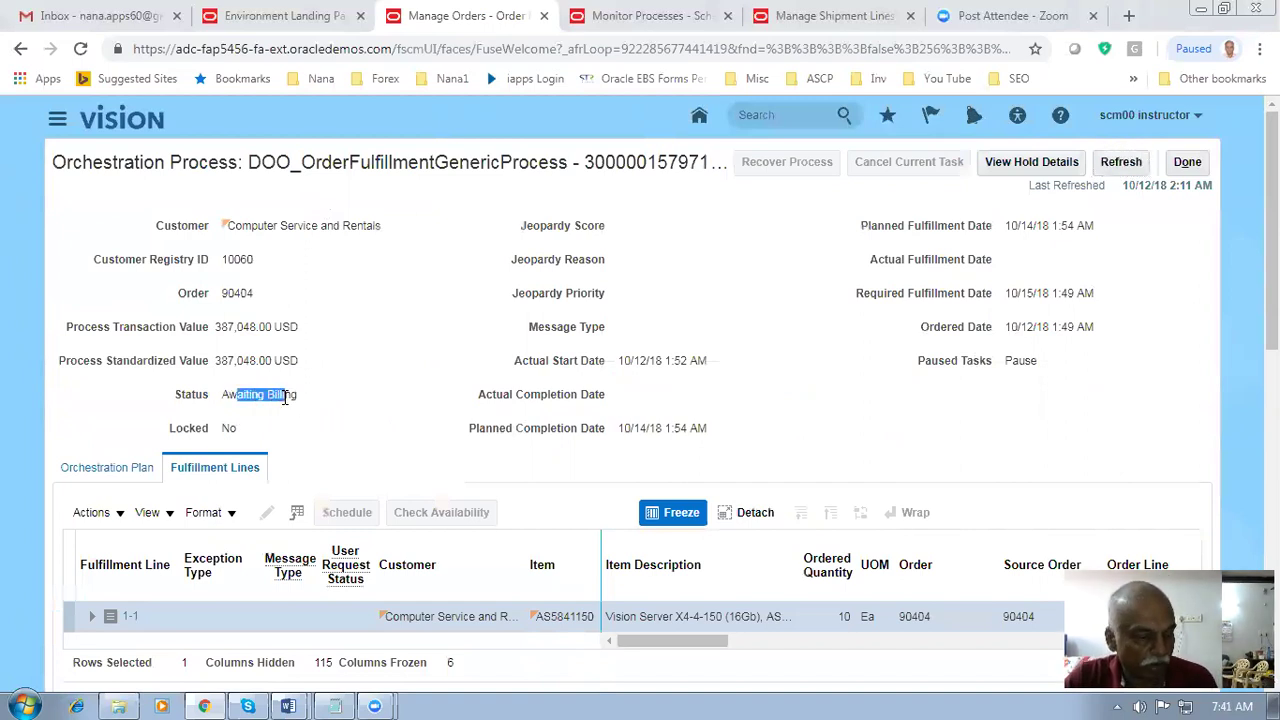
click(356, 418)
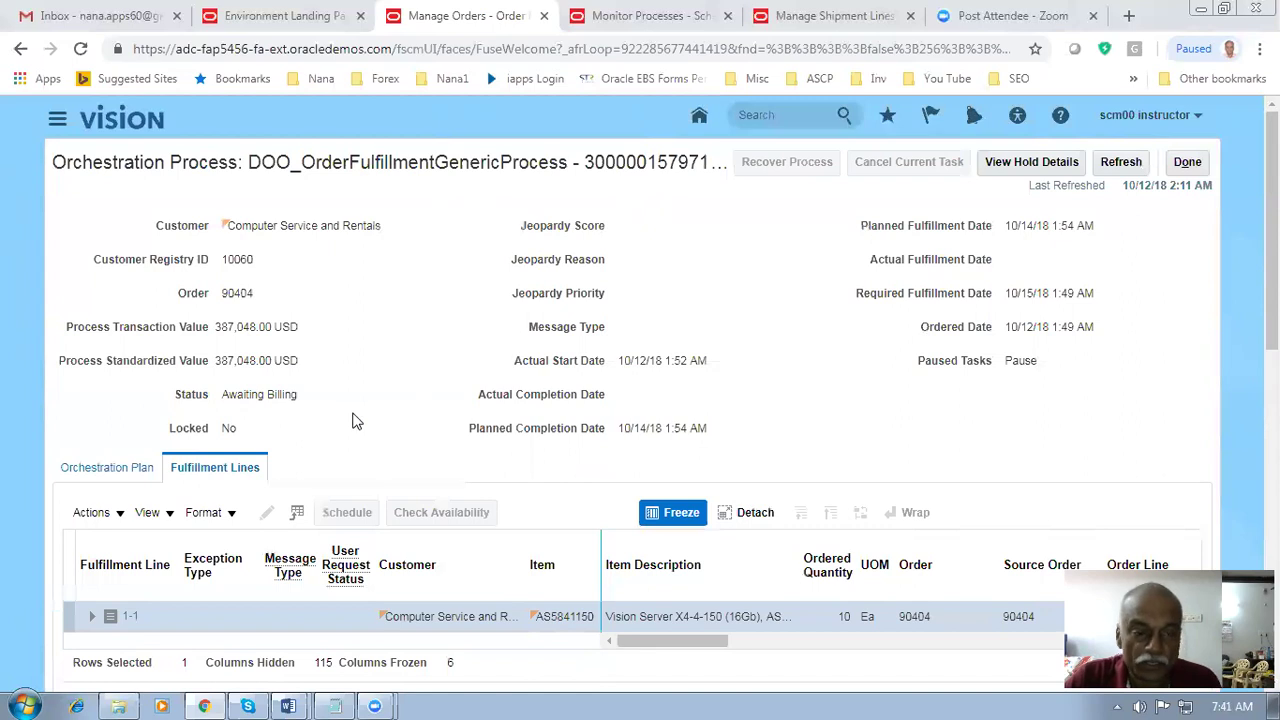
drag(241, 391, 286, 396)
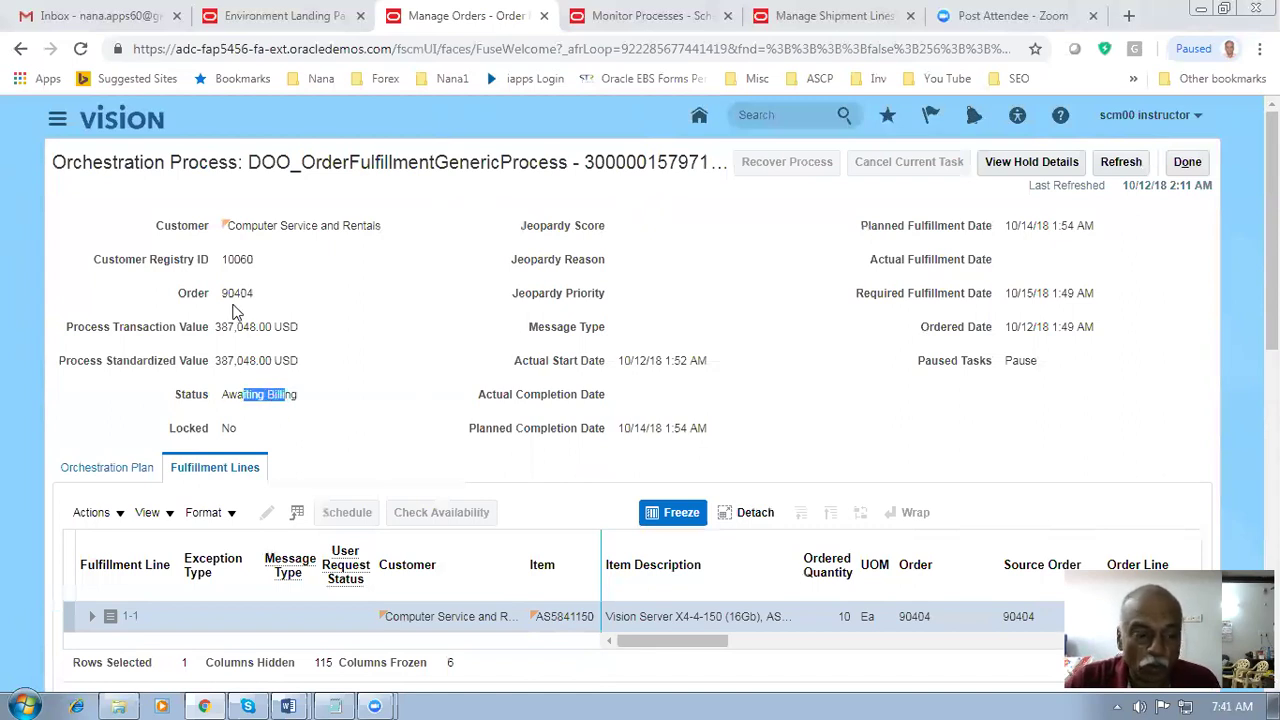
key(super+d)
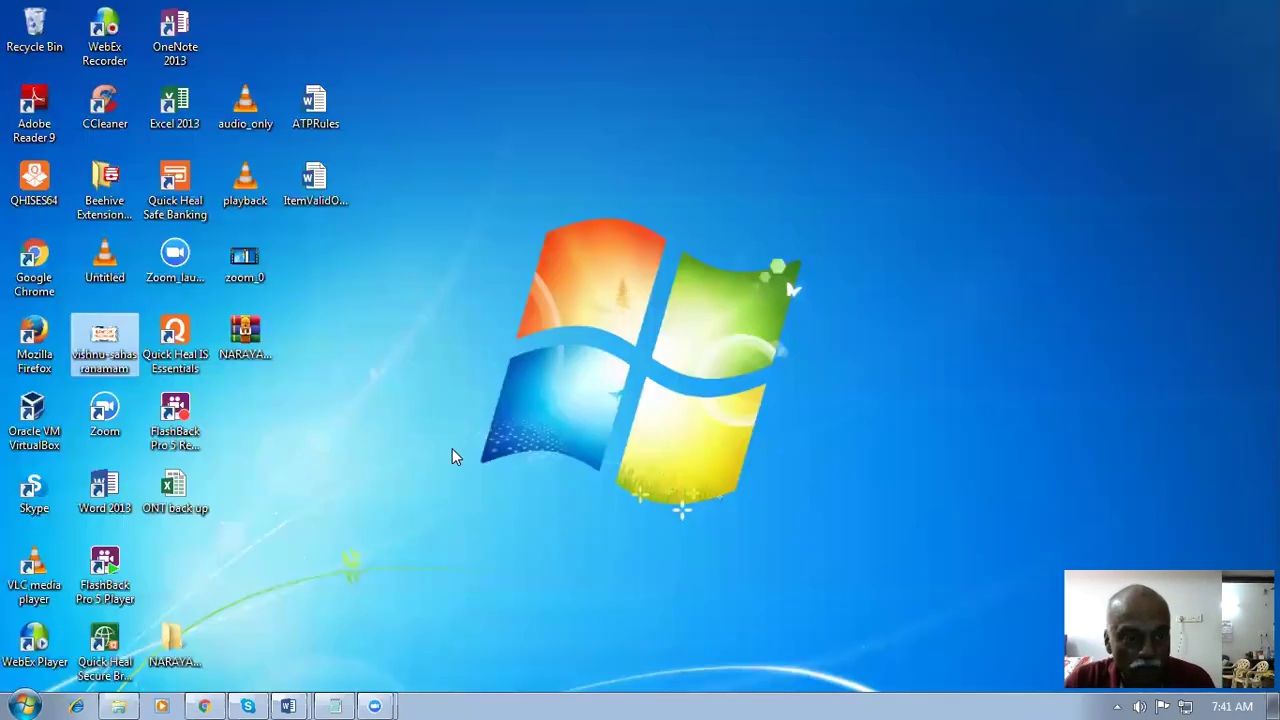
- Launch Mozilla Firefox from the desktop
click(34, 340)
click(506, 372)
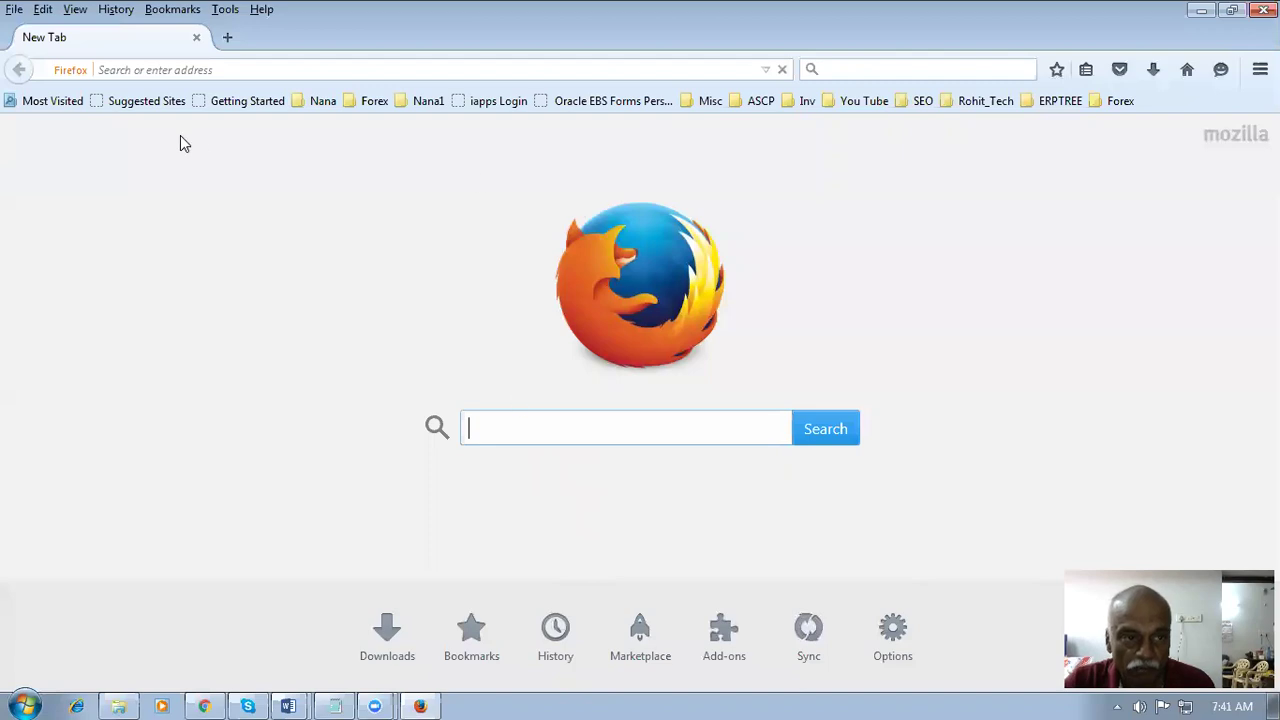
click(275, 66)
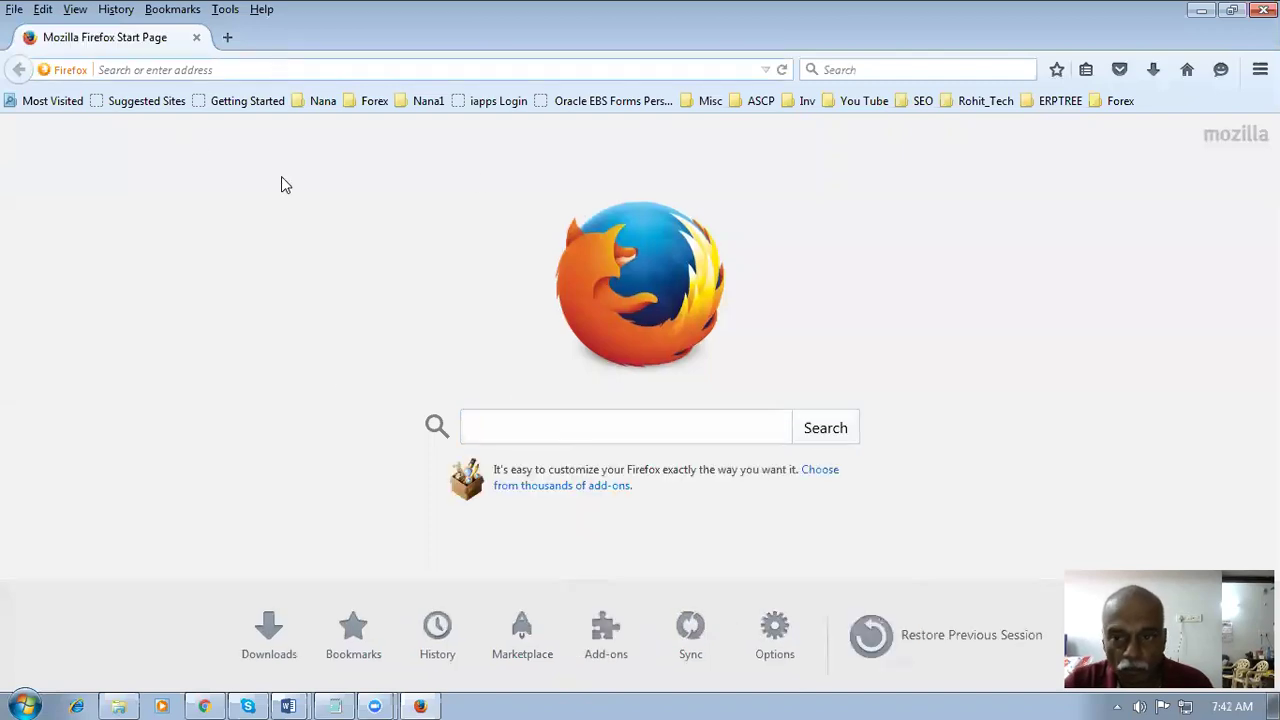
- Copy the environment's base URL from Chrome and load it in Firefox
click(205, 704)
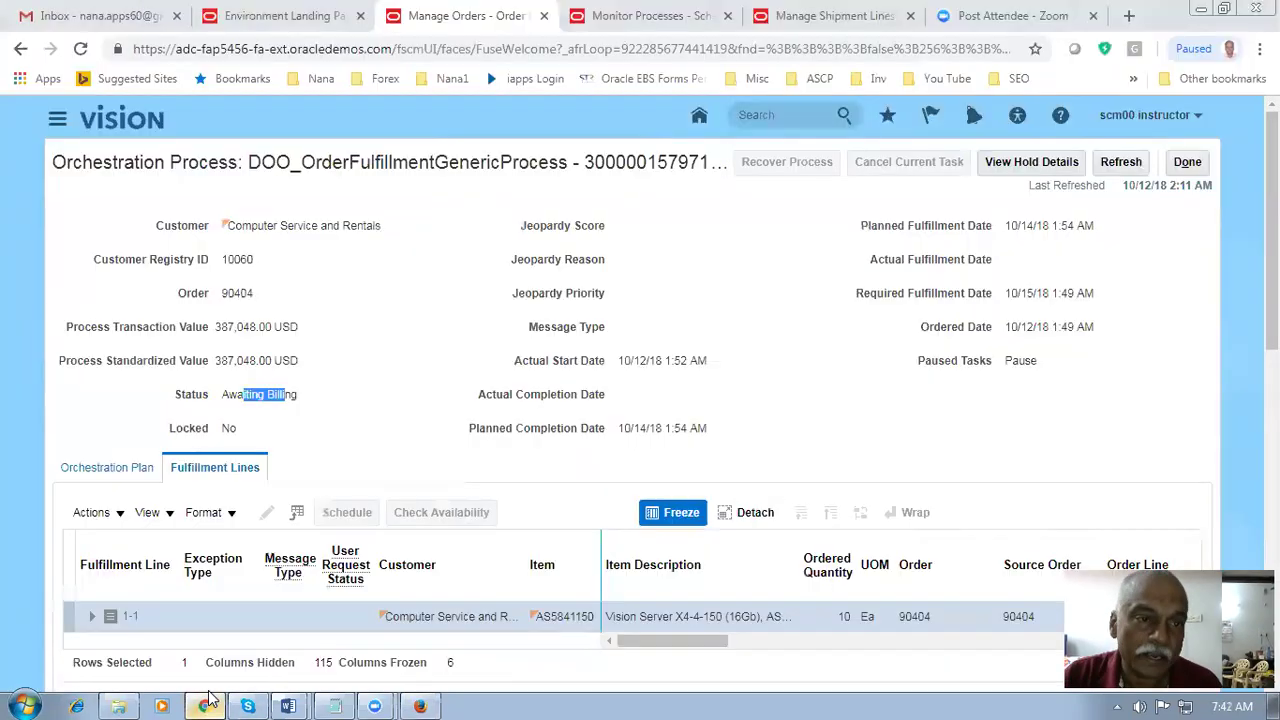
click(270, 52)
double_click(272, 50)
drag(134, 49, 389, 60)
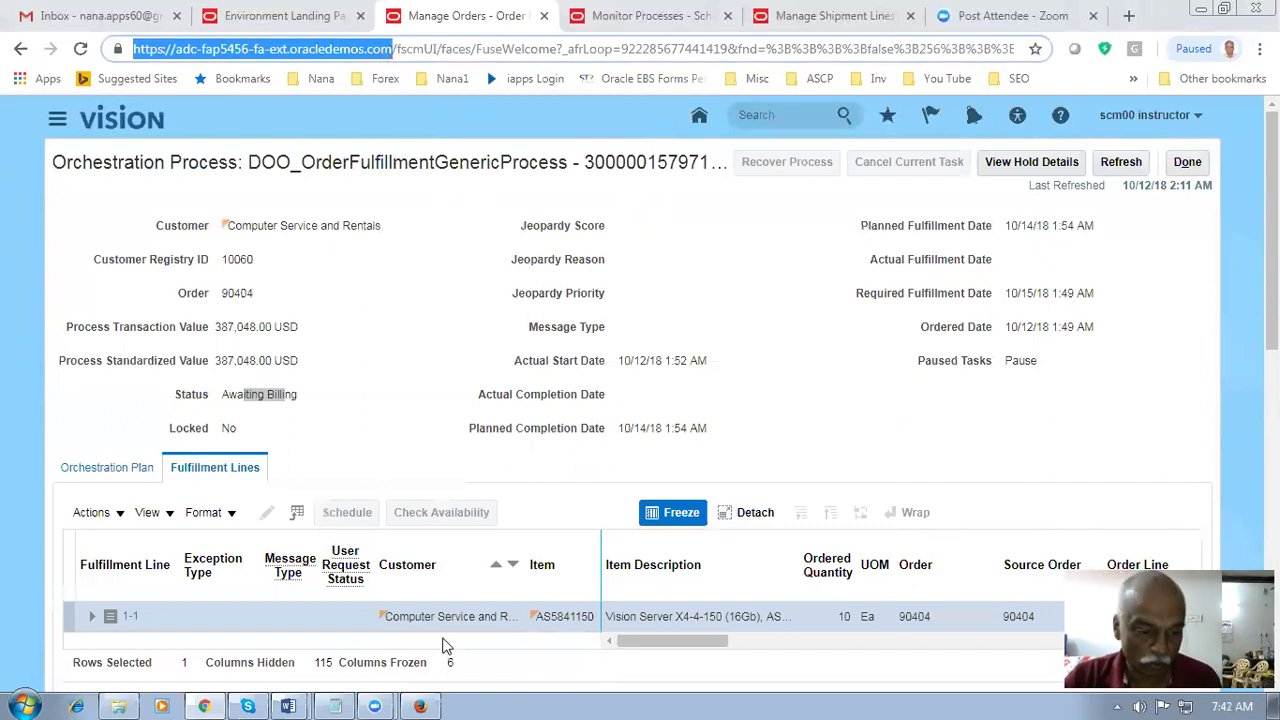
click(420, 706)
text(https://adc-fap5456-fa-ext.oracledemos.com)
key(Return)
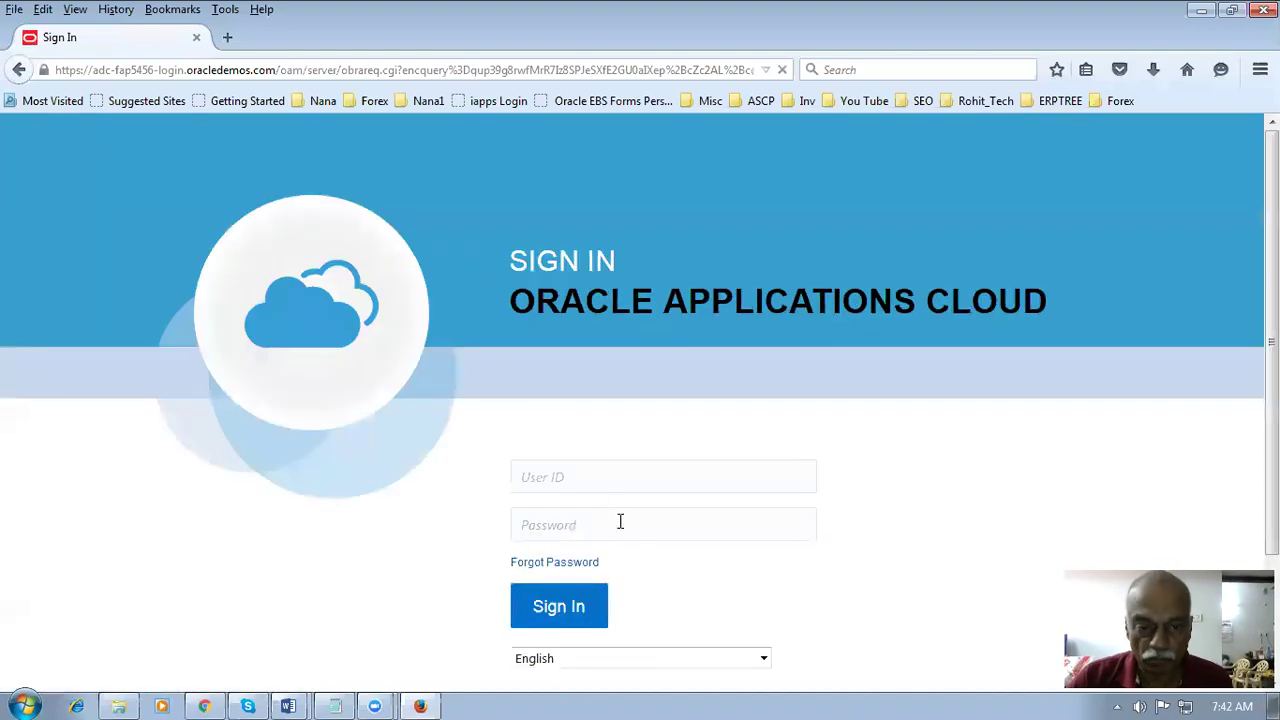
- Sign in with the saved receivables manager login and go to Scheduled Processes
text(tra)
click(591, 504)
click(576, 611)
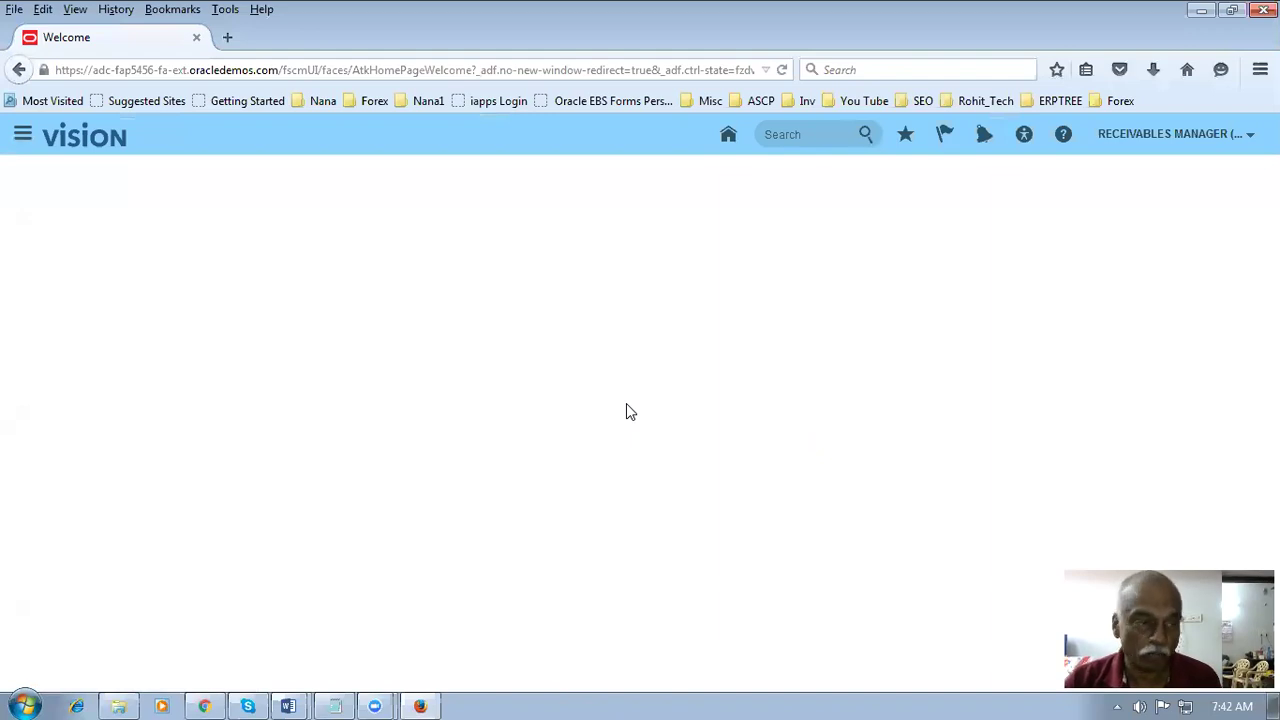
click(22, 134)
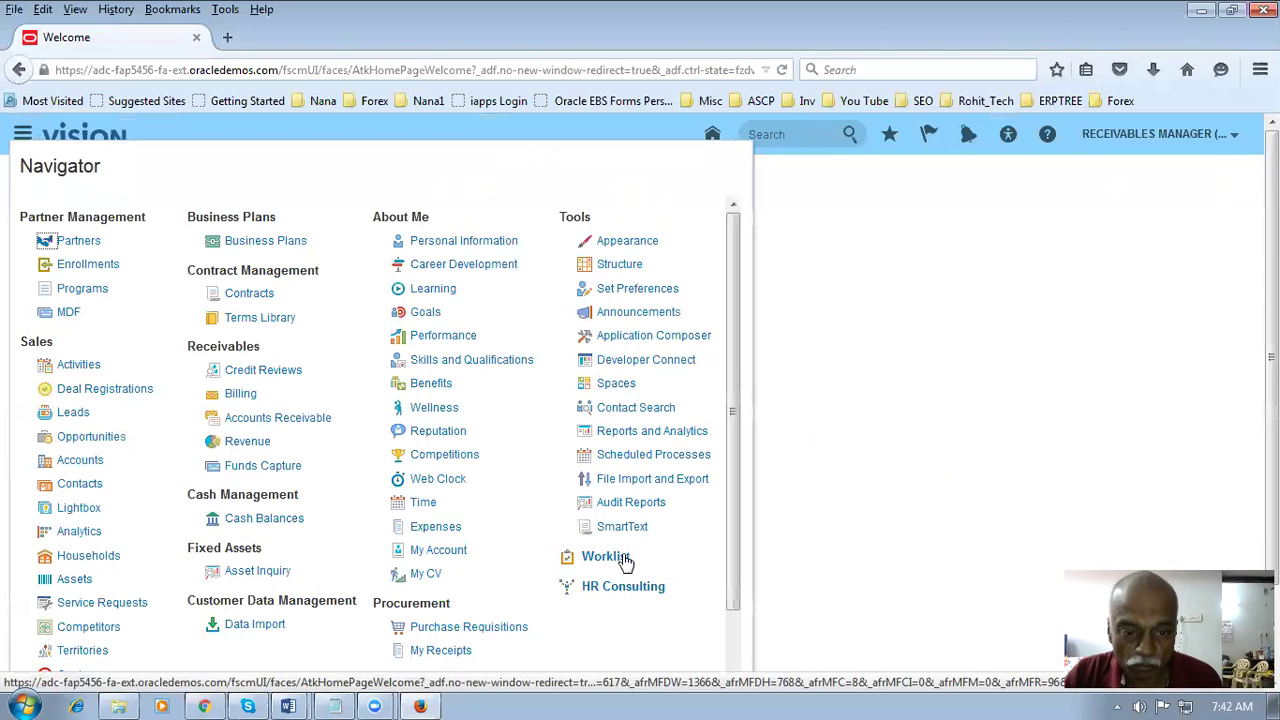
click(627, 458)
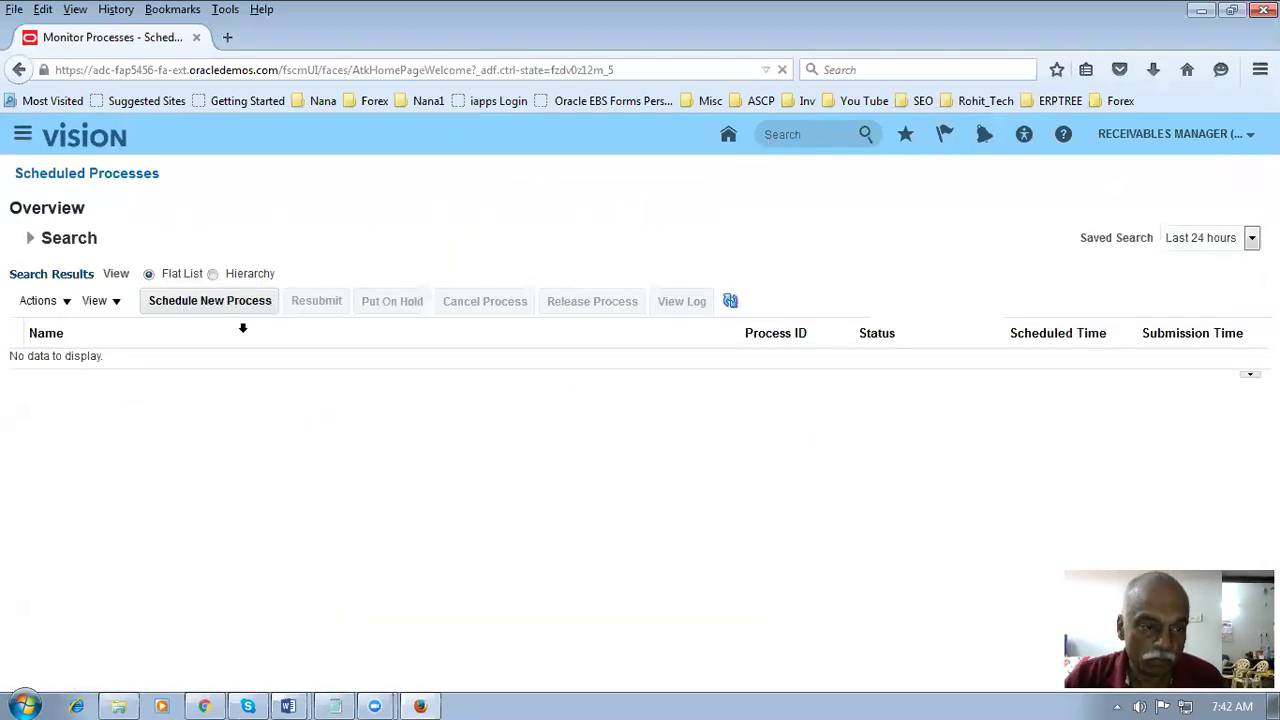
- Schedule a new process by searching 'import%auto%inv' and choosing Import AutoInvoice
click(218, 312)
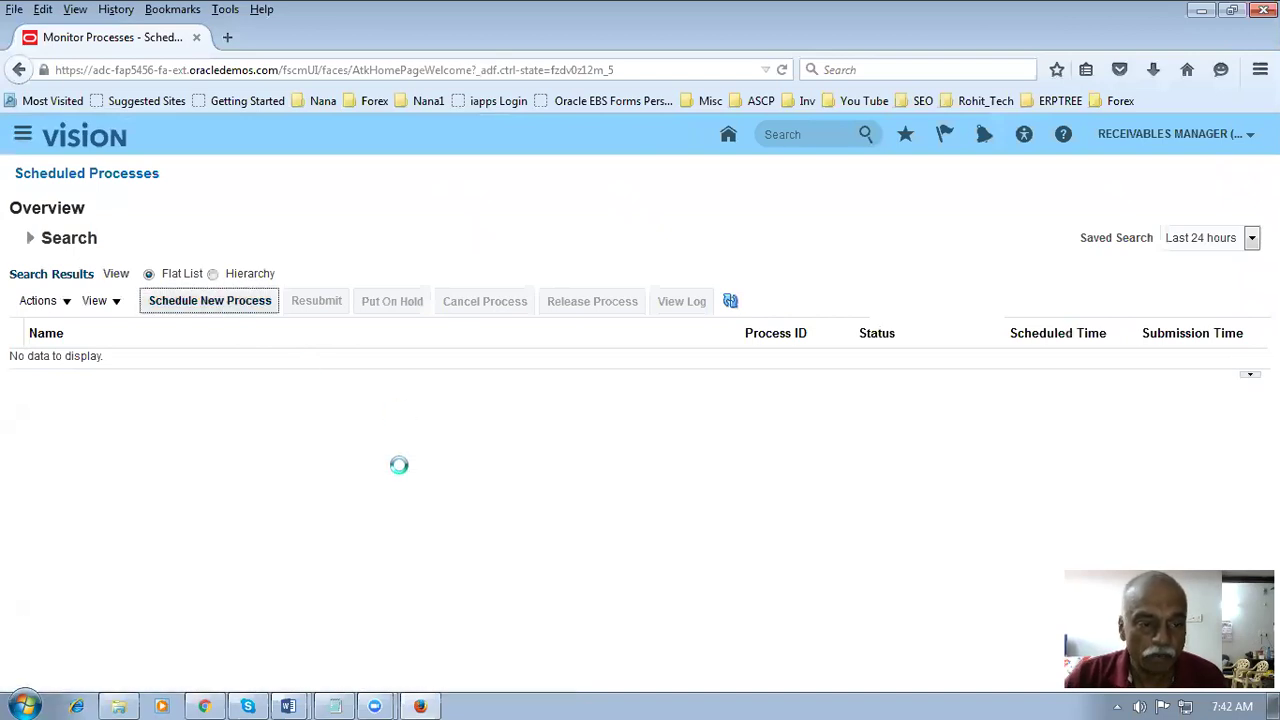
click(567, 365)
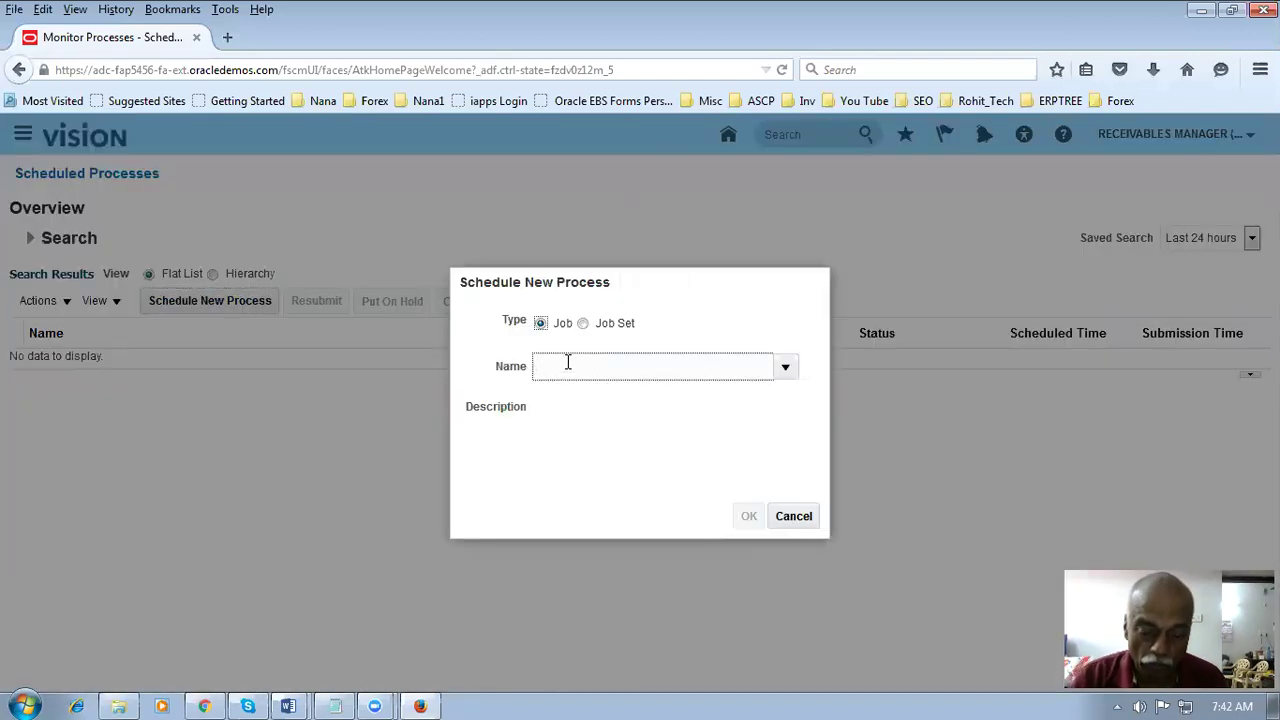
text(import%a)
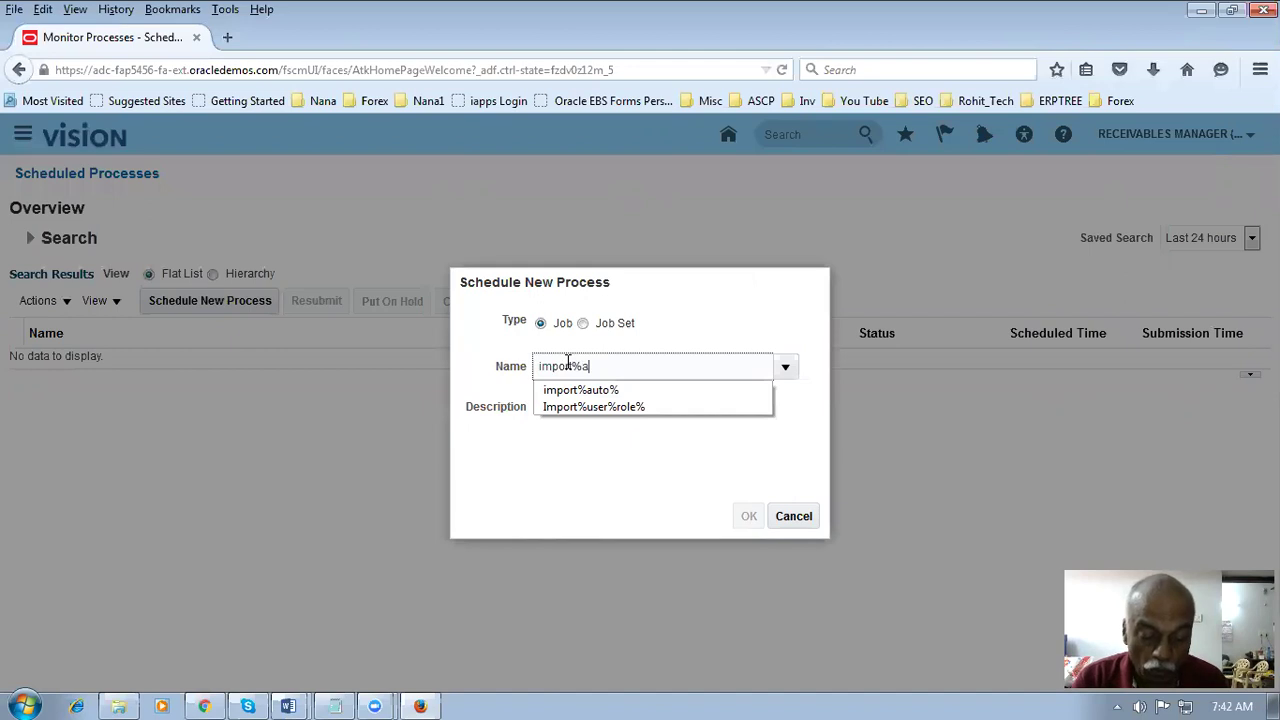
text(uto%)
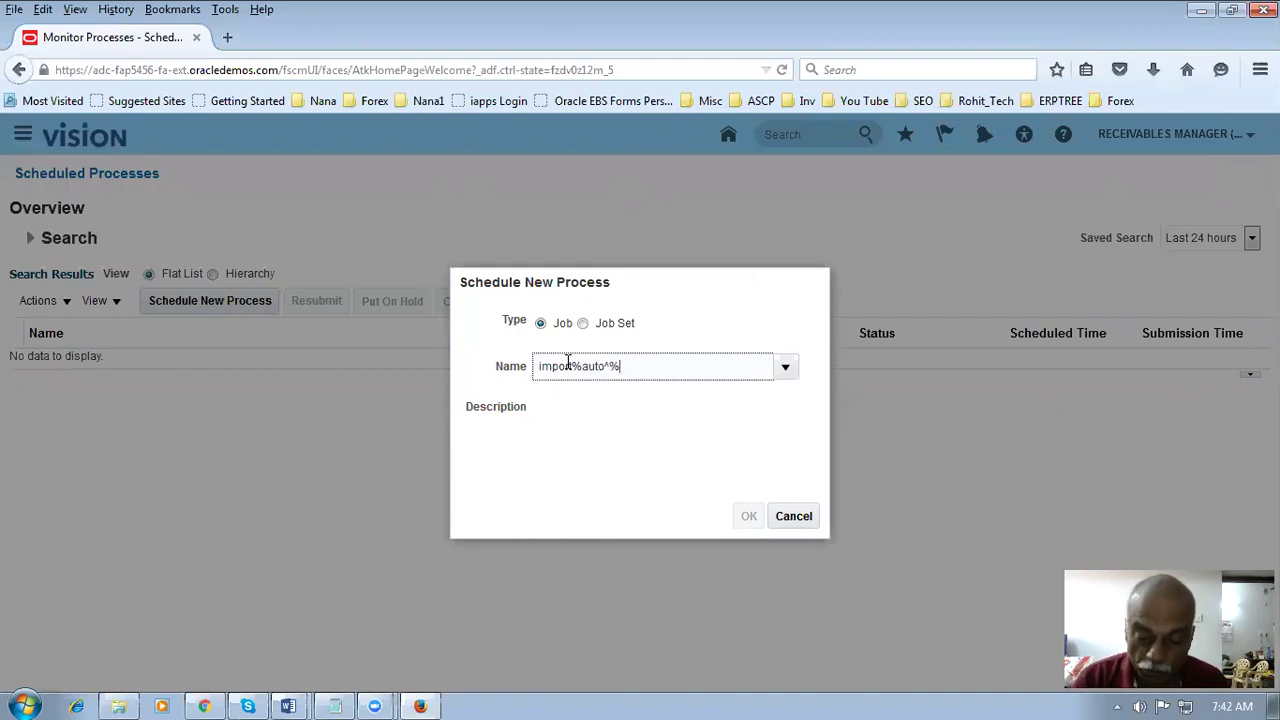
text(i)
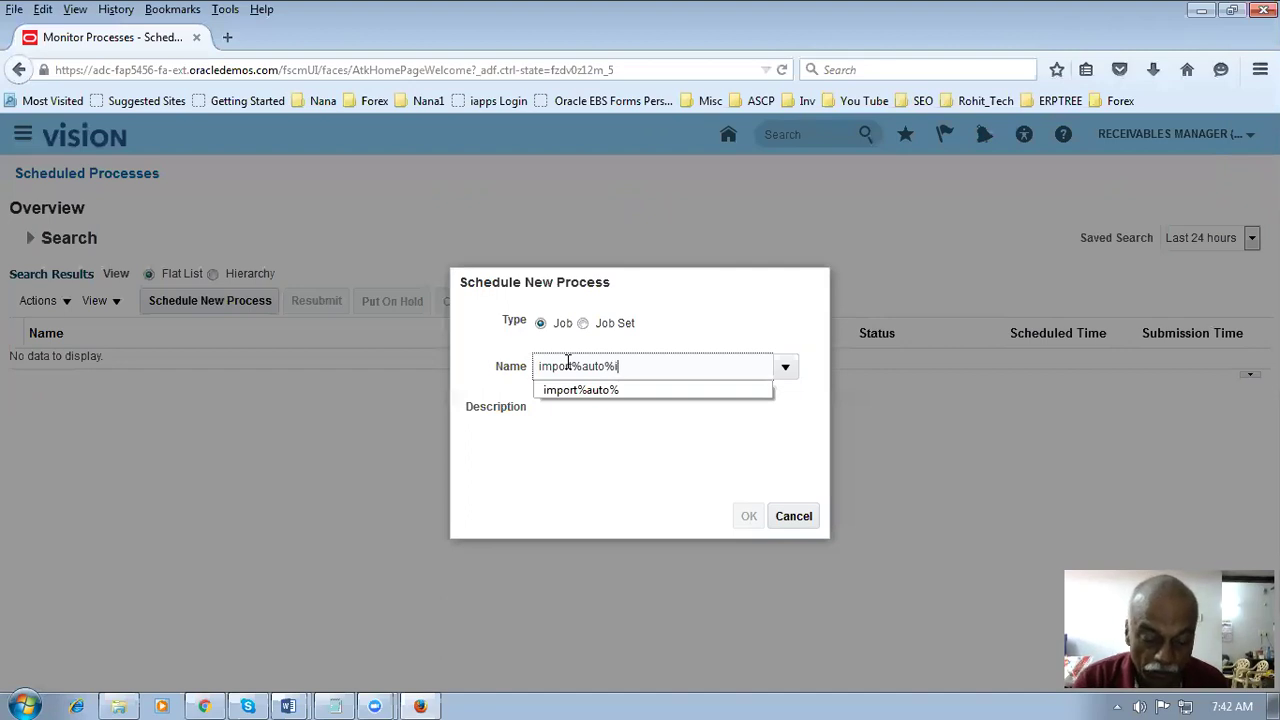
text(nv%)
key(Tab)
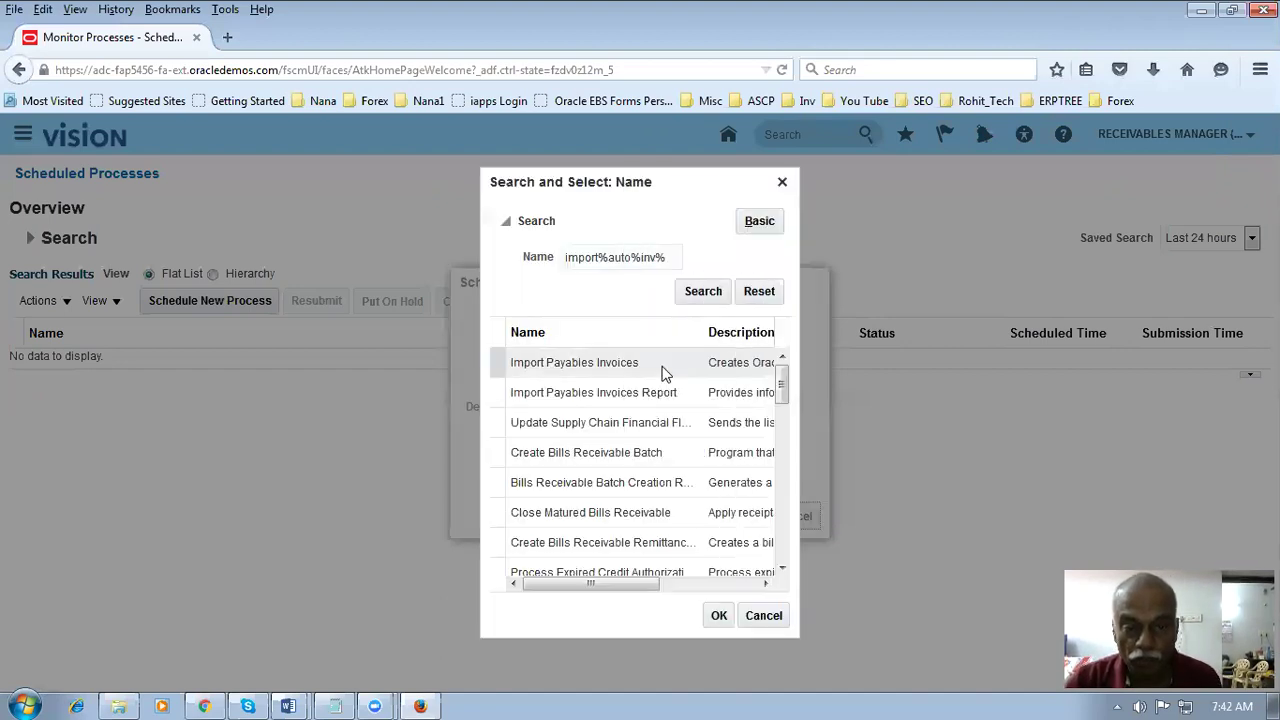
click(701, 293)
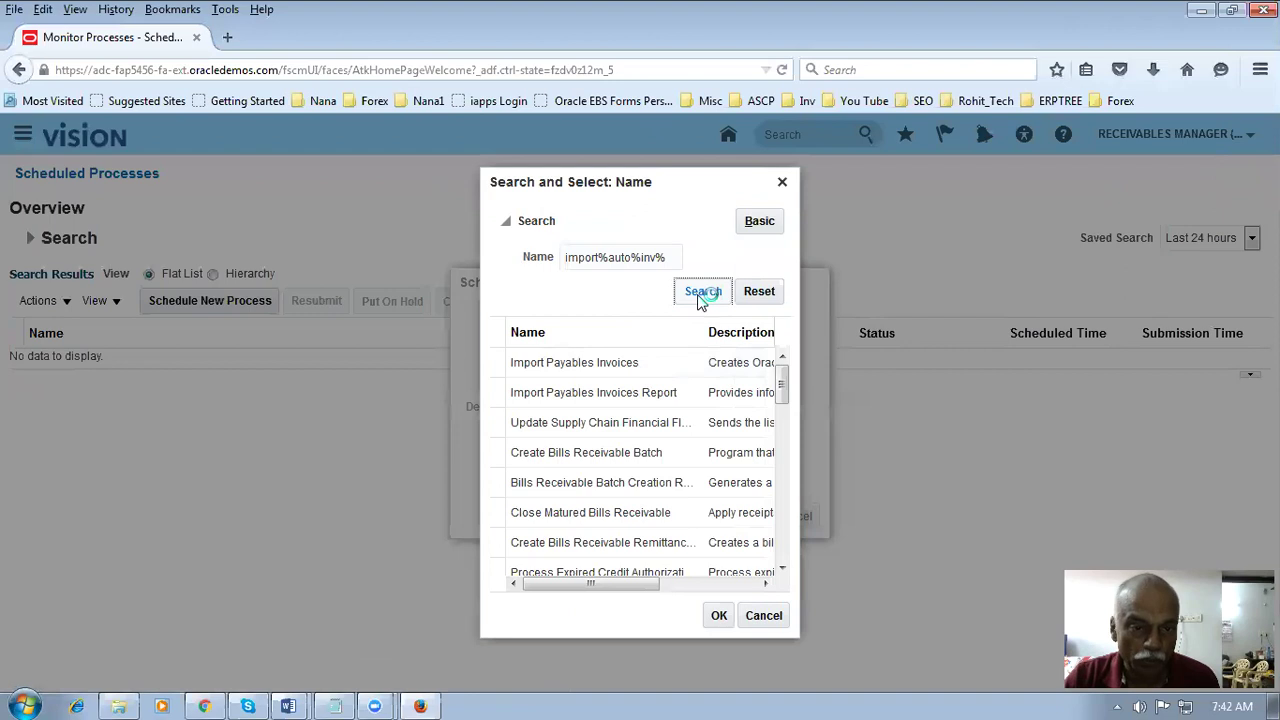
click(629, 363)
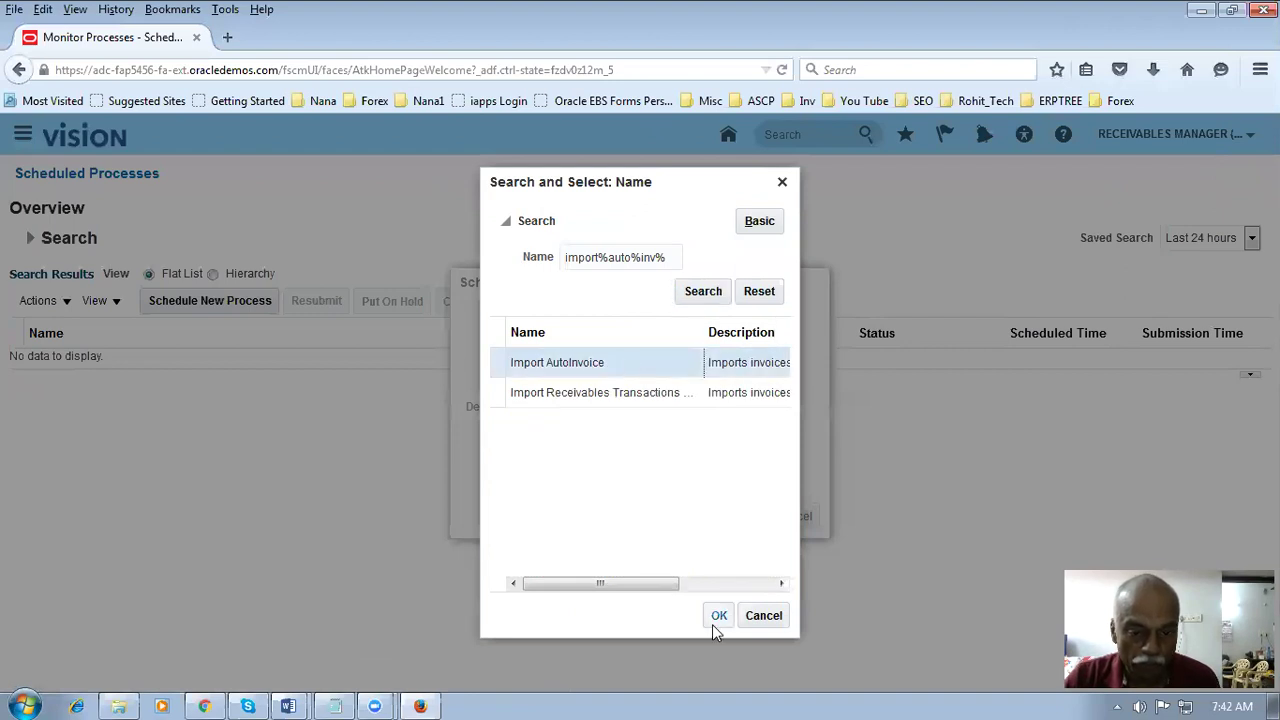
click(715, 622)
click(749, 518)
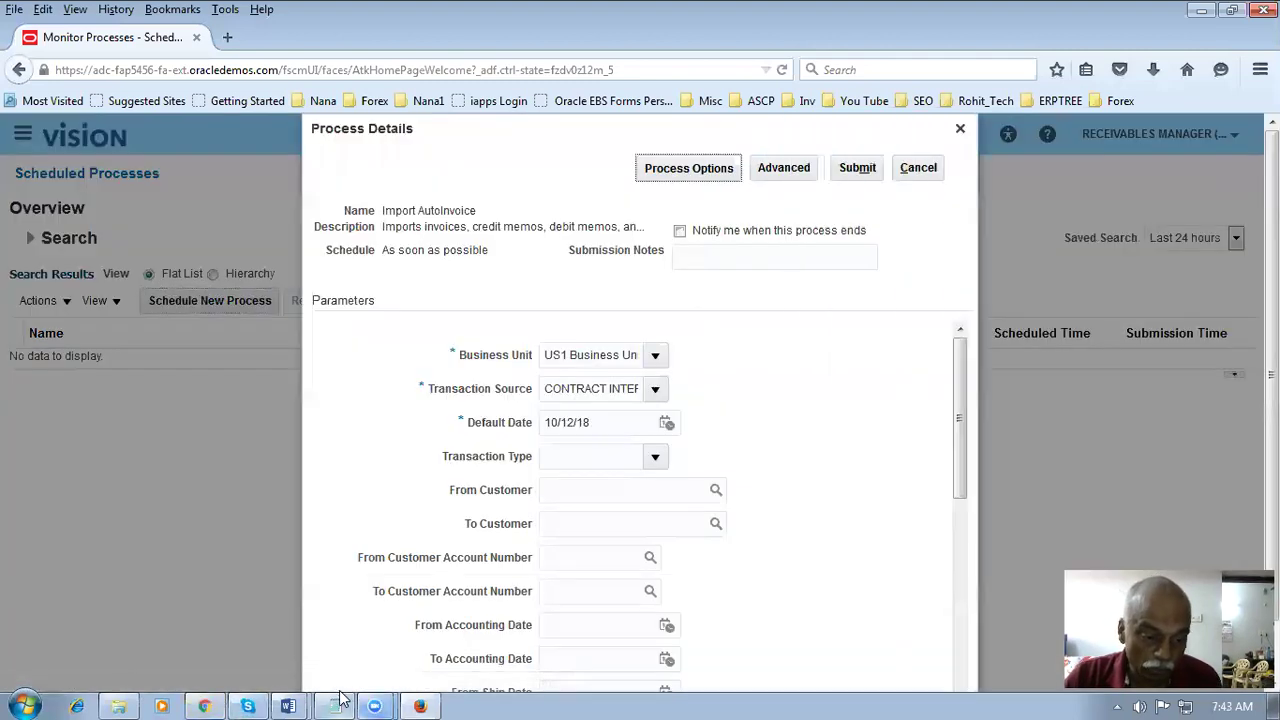
click(336, 706)
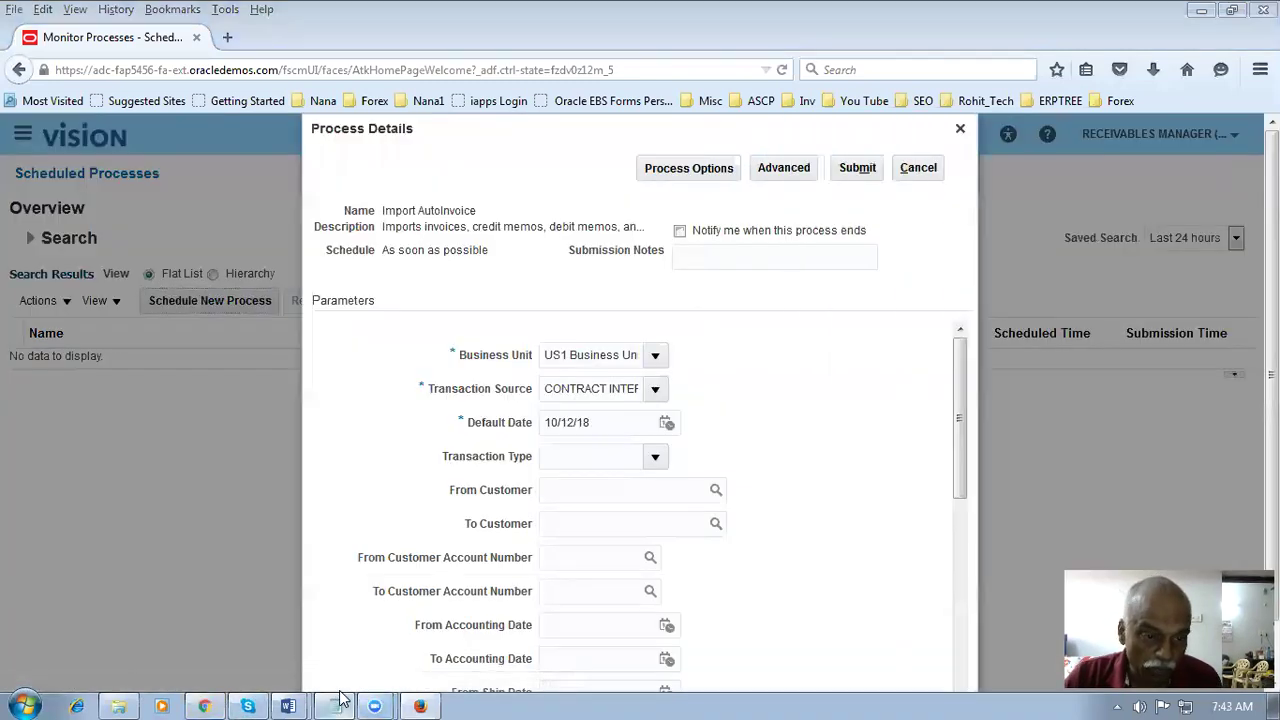
- Set the Transaction Source to Distributed Order Orchestration
click(340, 702)
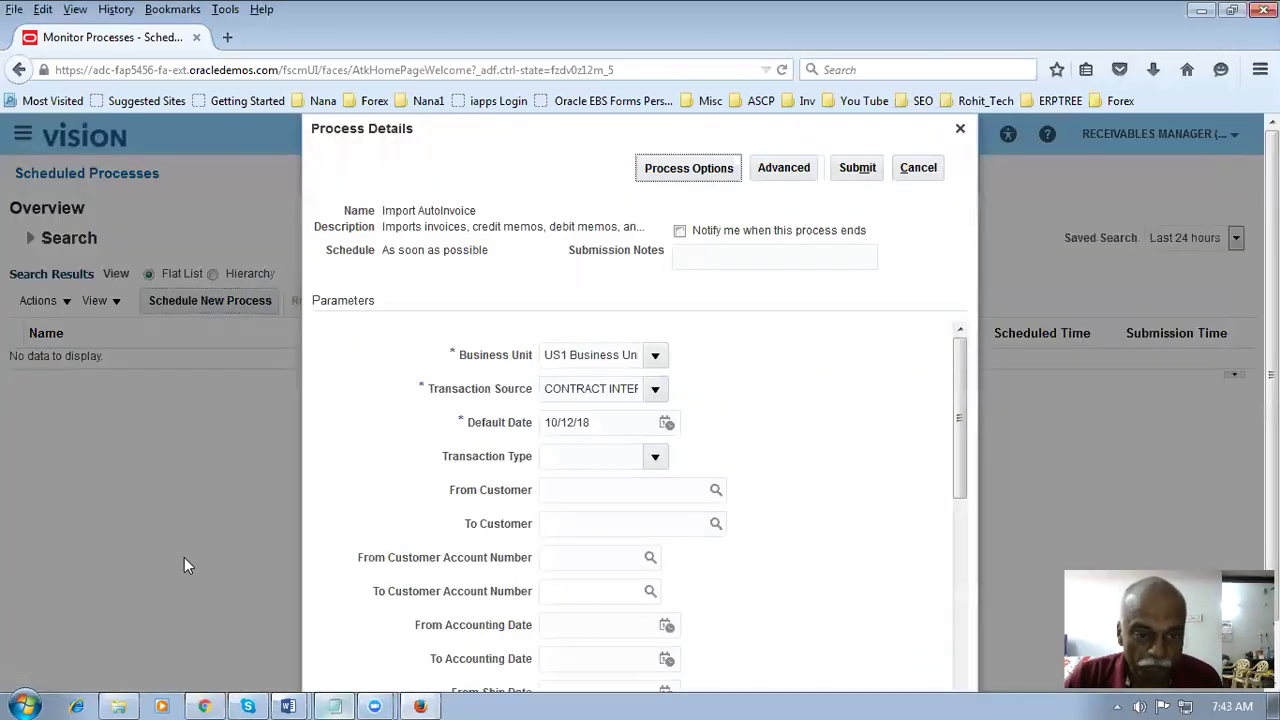
scroll(340, 530, down, 1)
scroll(370, 465, up, 1)
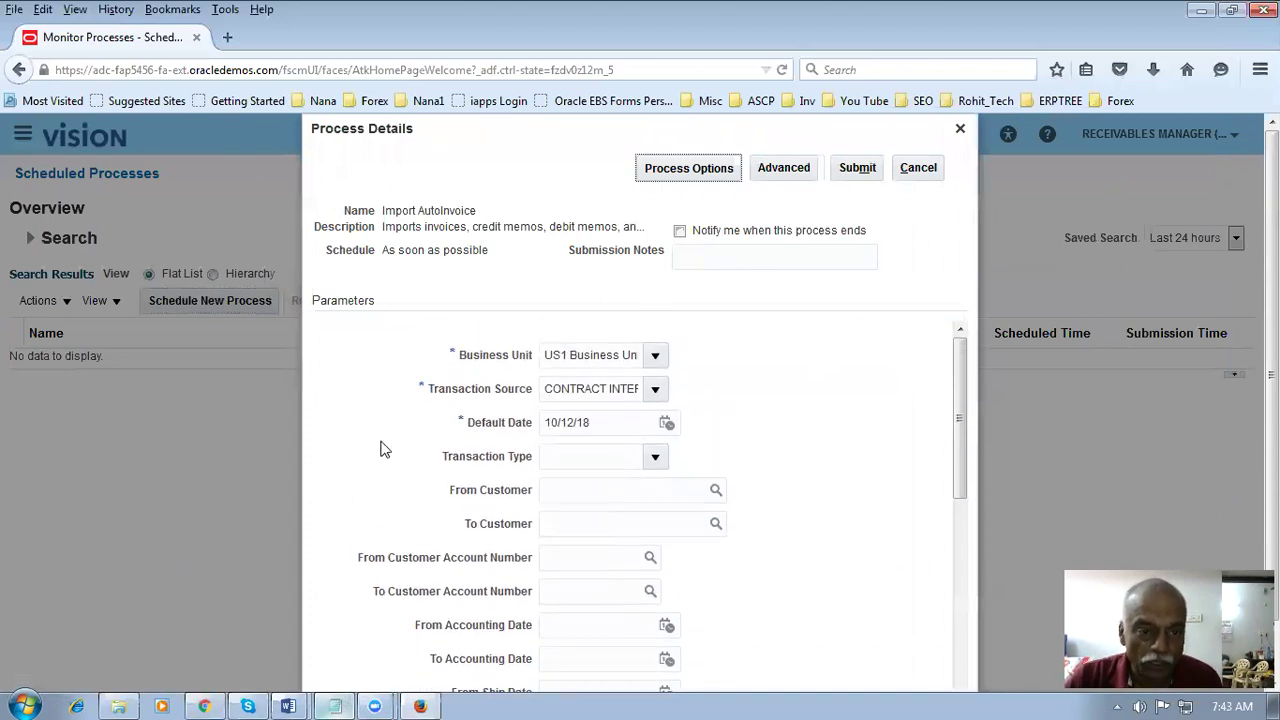
click(654, 389)
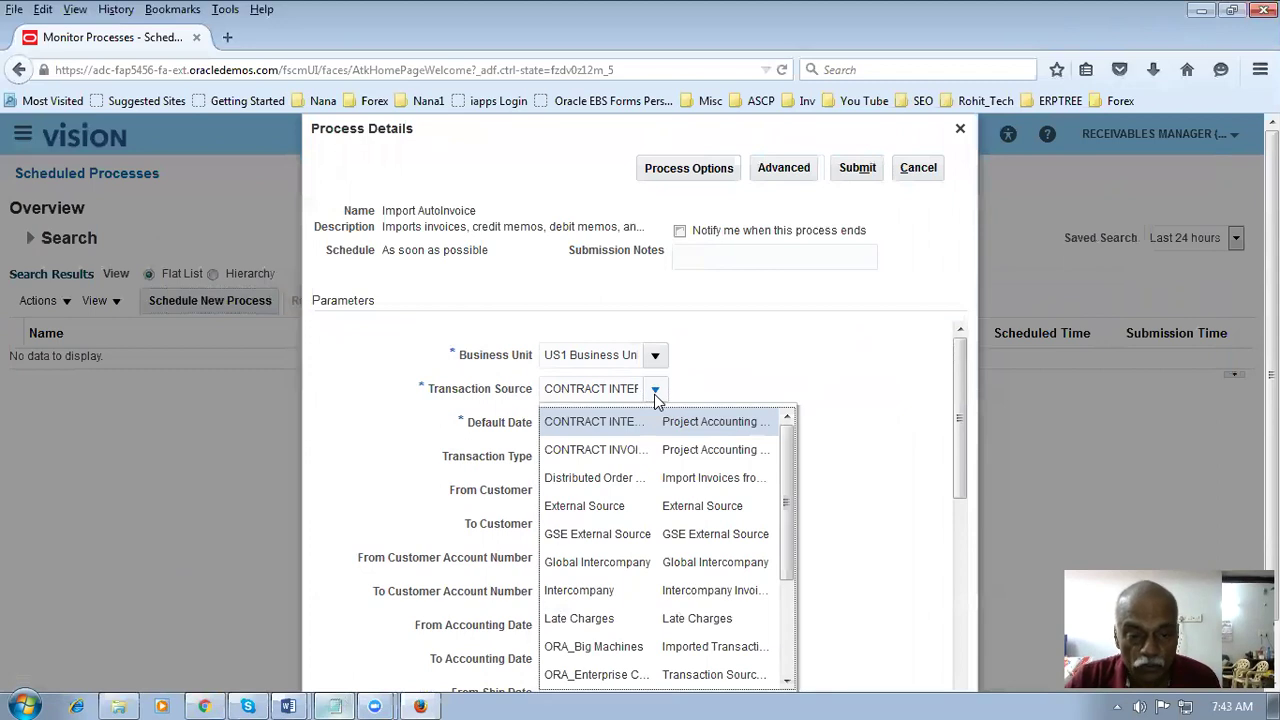
click(595, 477)
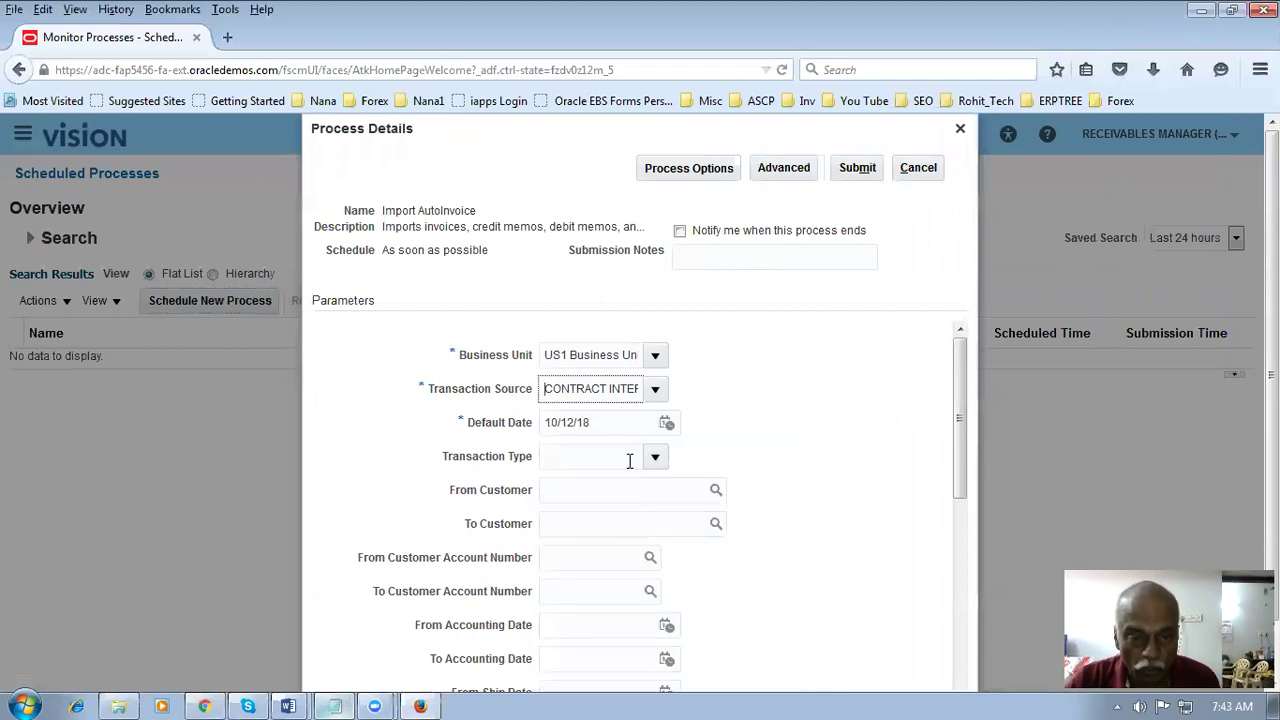
- Limit From and To Sales Order Number to the sales order and submit the process
scroll(763, 446, down, 2)
scroll(770, 447, down, 5)
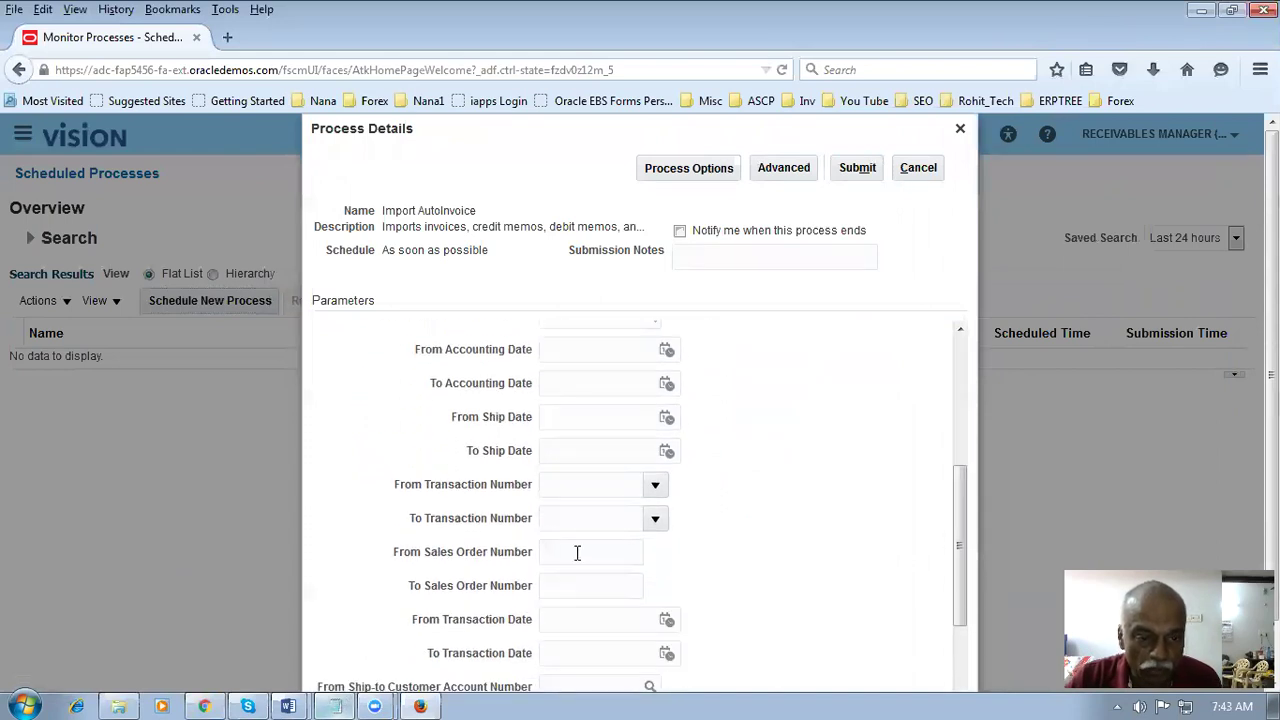
scroll(580, 590, down, 1)
click(578, 515)
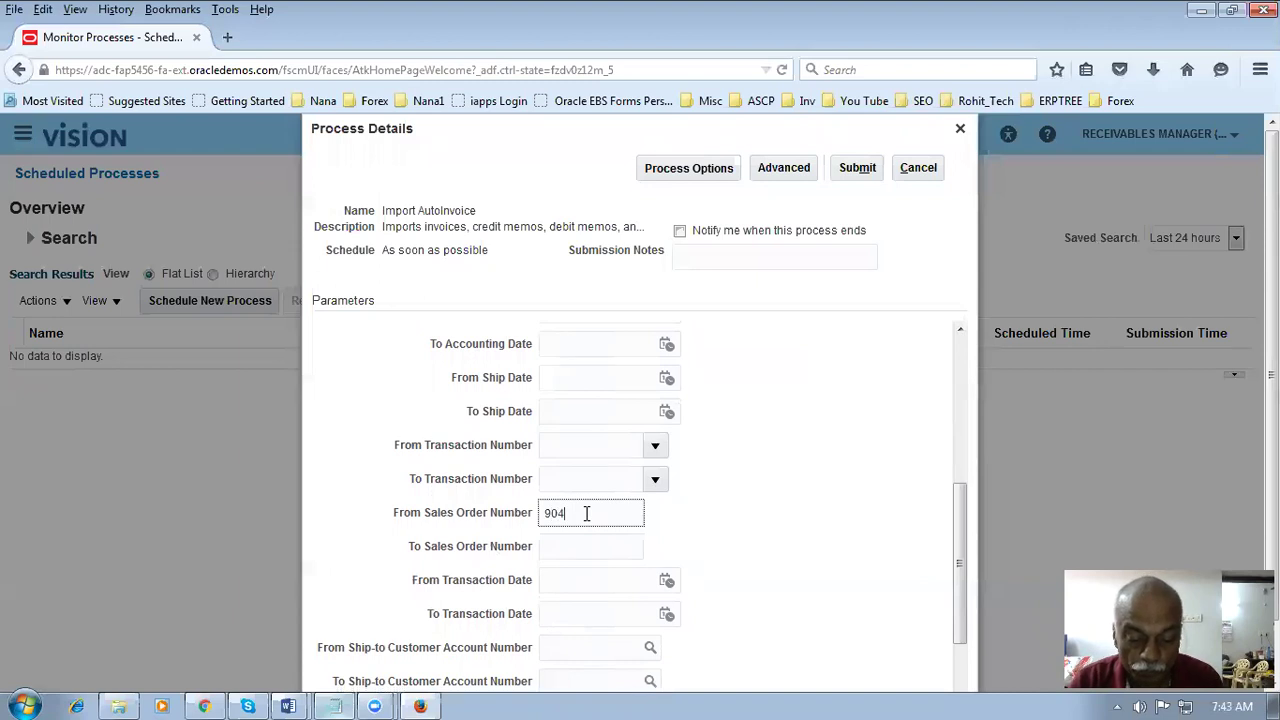
key(Tab)
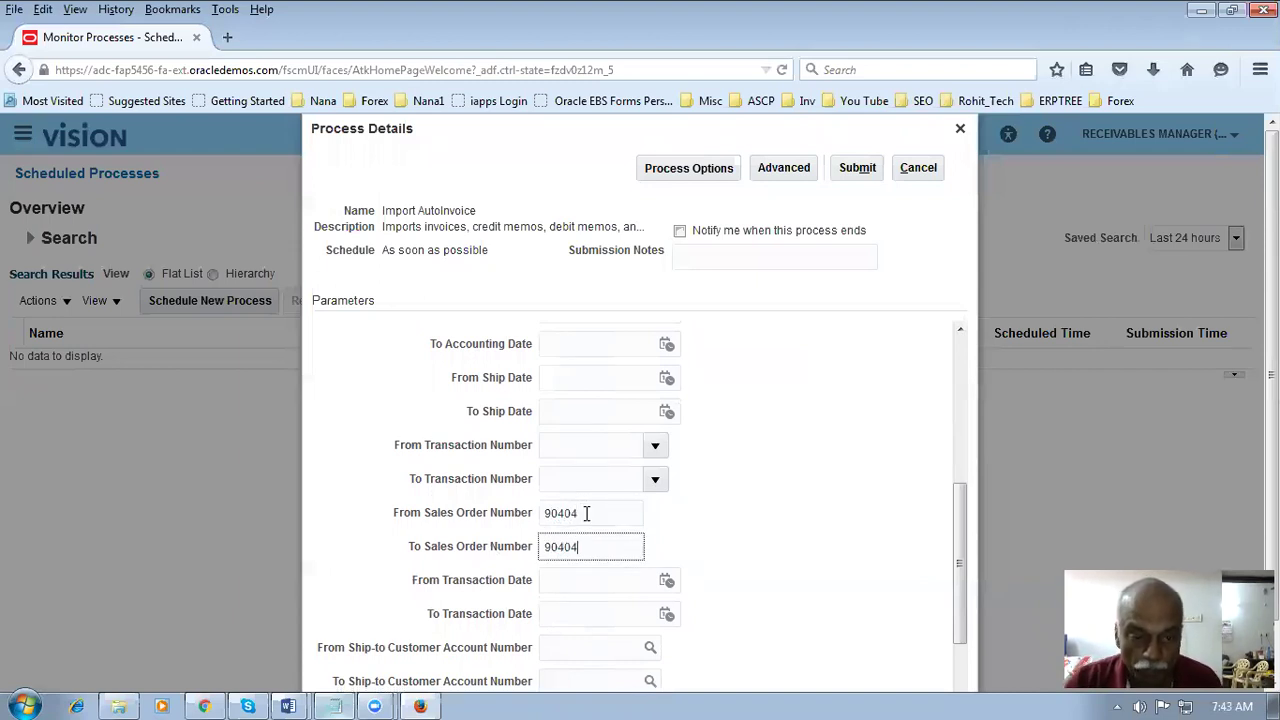
click(791, 511)
scroll(960, 329, up, 2)
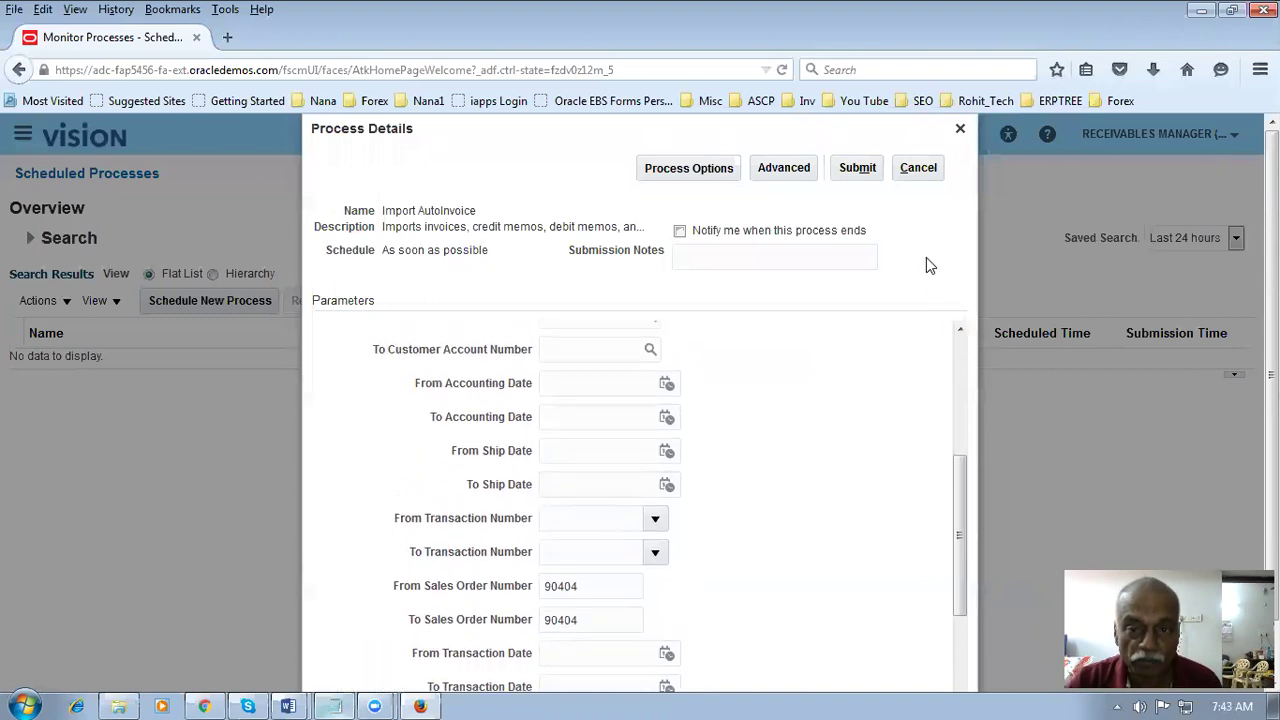
click(845, 170)
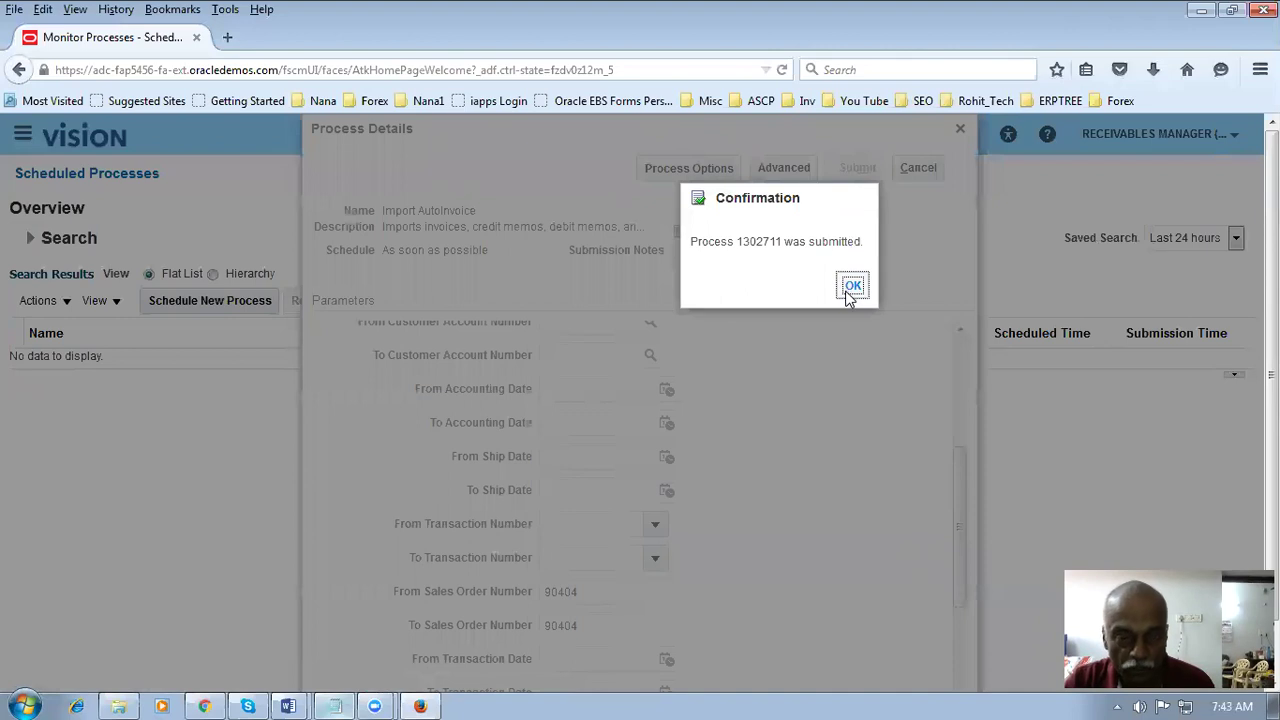
- Dismiss the confirmation and refresh Scheduled Processes until Import AutoInvoice 1302711 succeeds
click(852, 287)
click(730, 302)
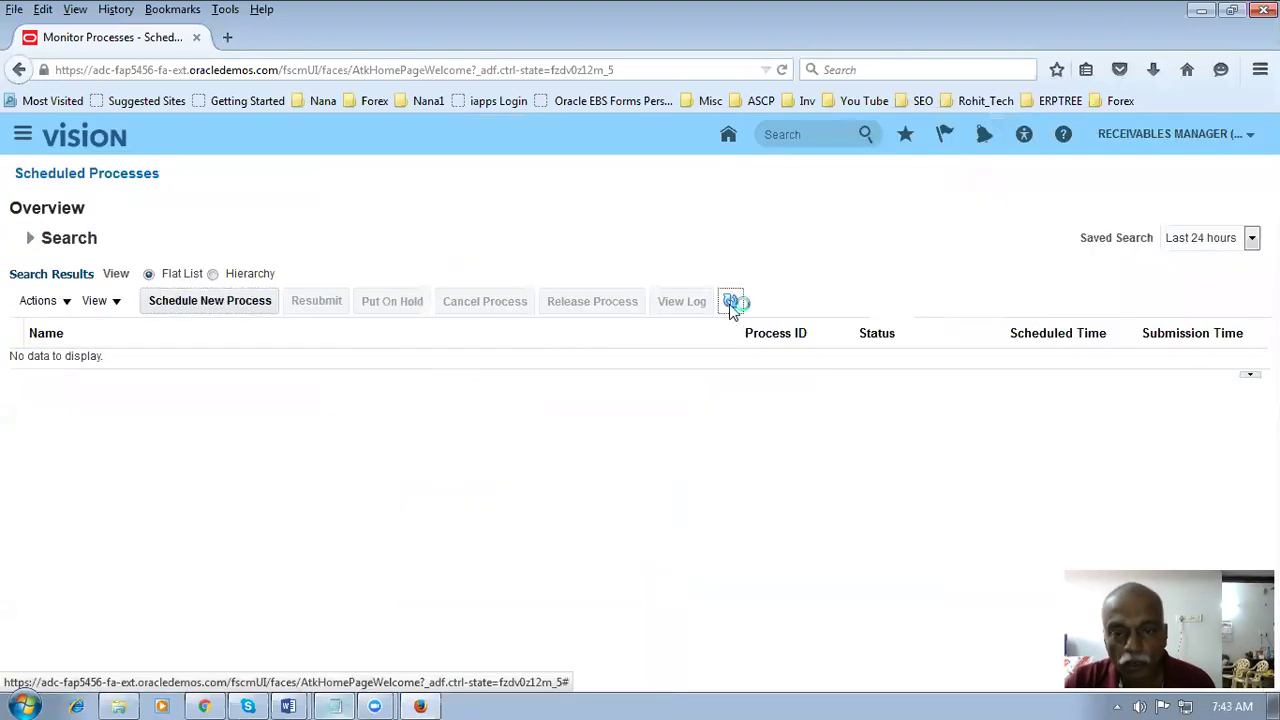
click(730, 302)
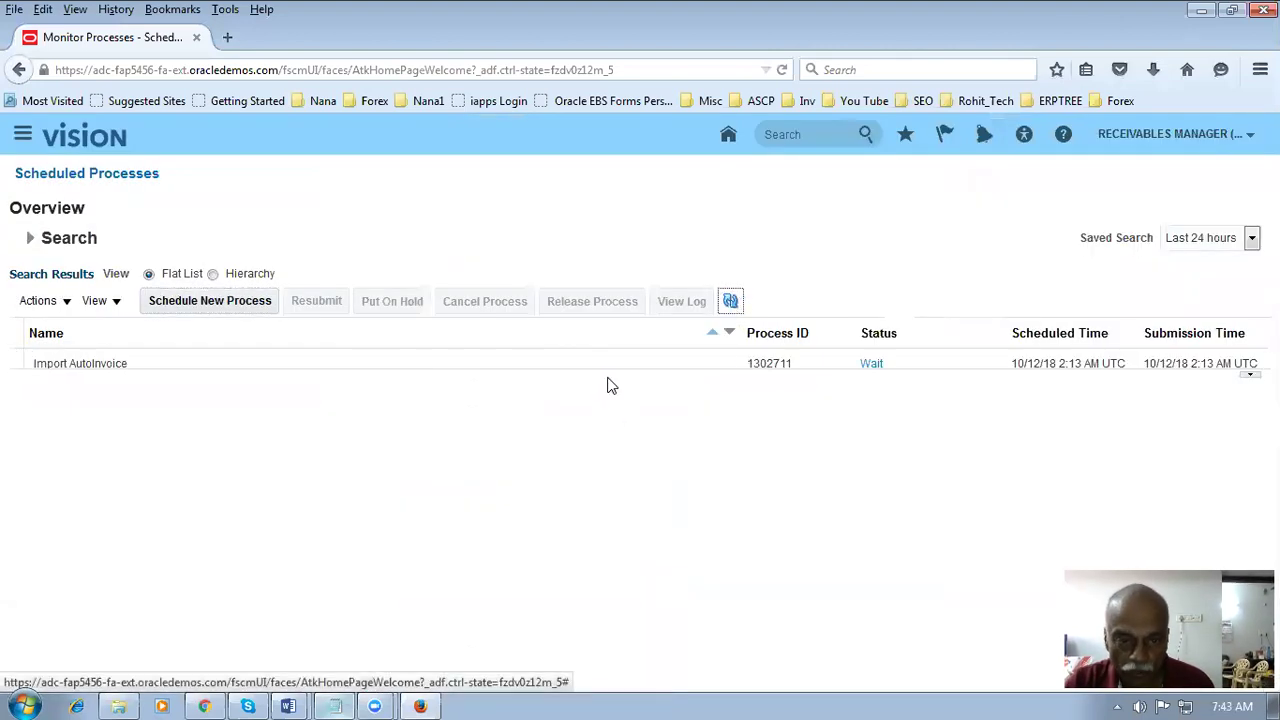
drag(607, 370, 608, 446)
click(731, 302)
click(731, 302)
click(731, 302)
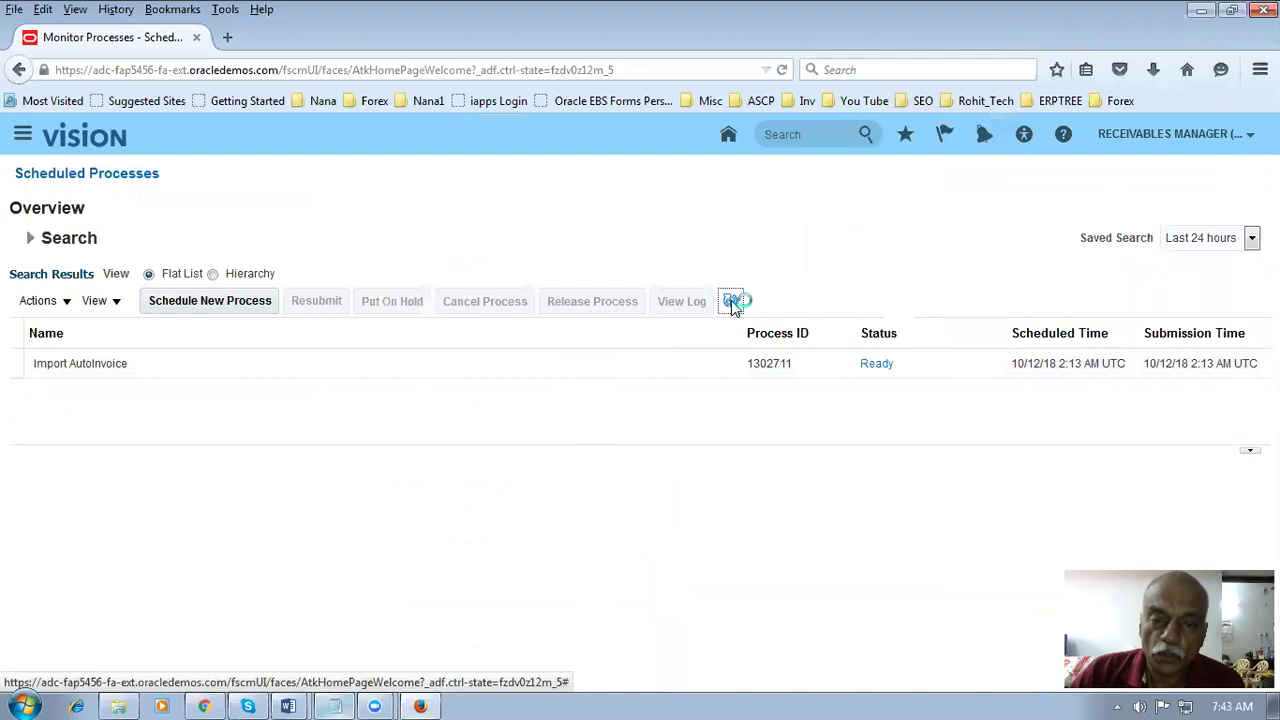
click(731, 302)
click(731, 302)
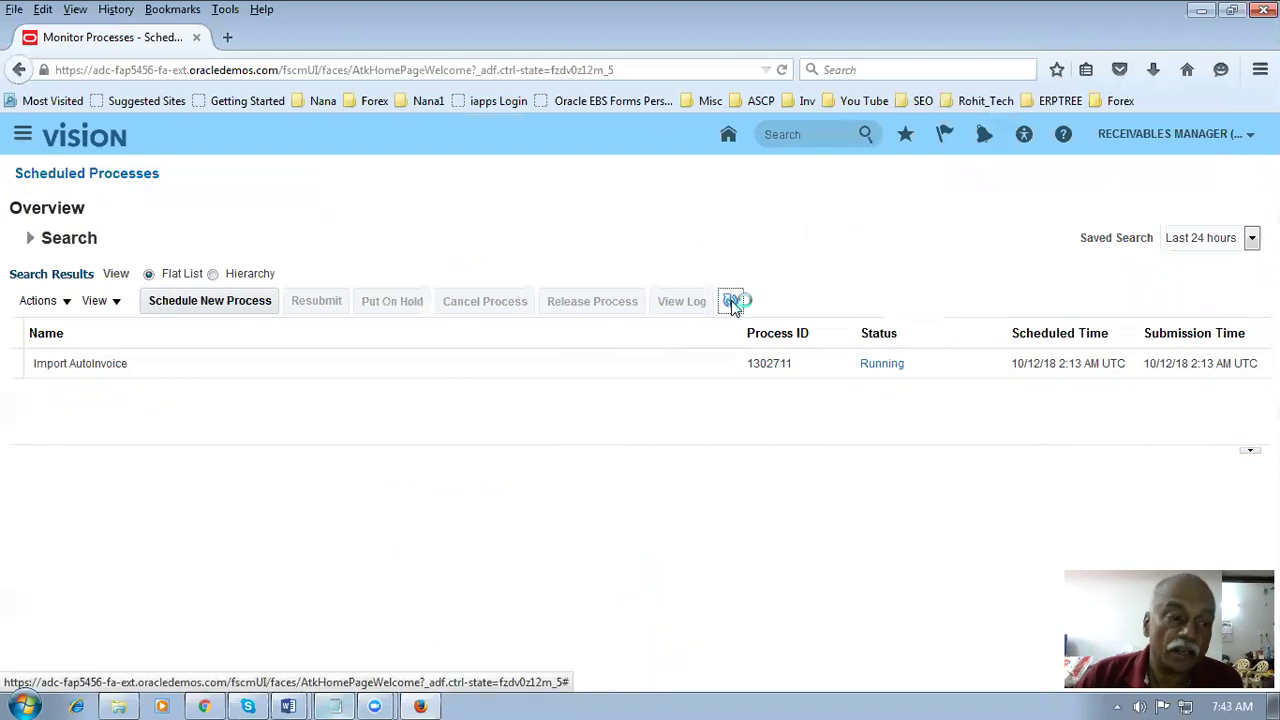
click(731, 302)
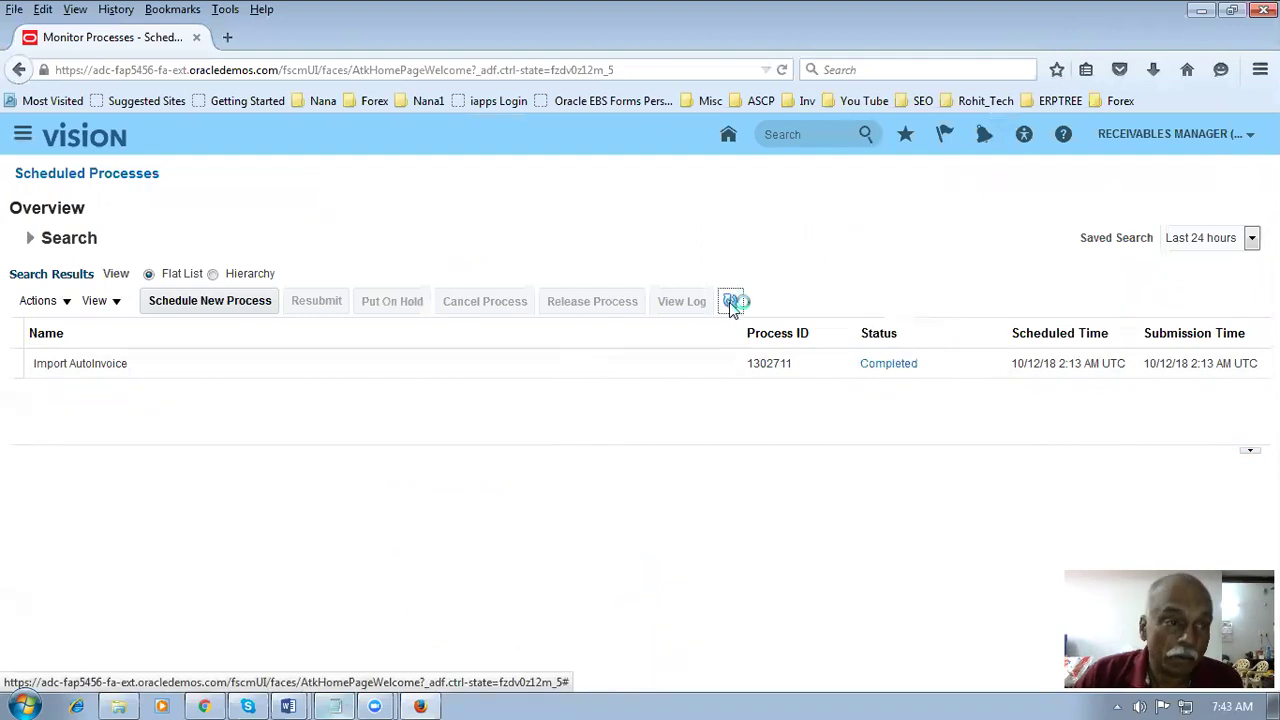
- Go to Receivables > Billing and open Manage Transactions from the Tasks panel
click(20, 136)
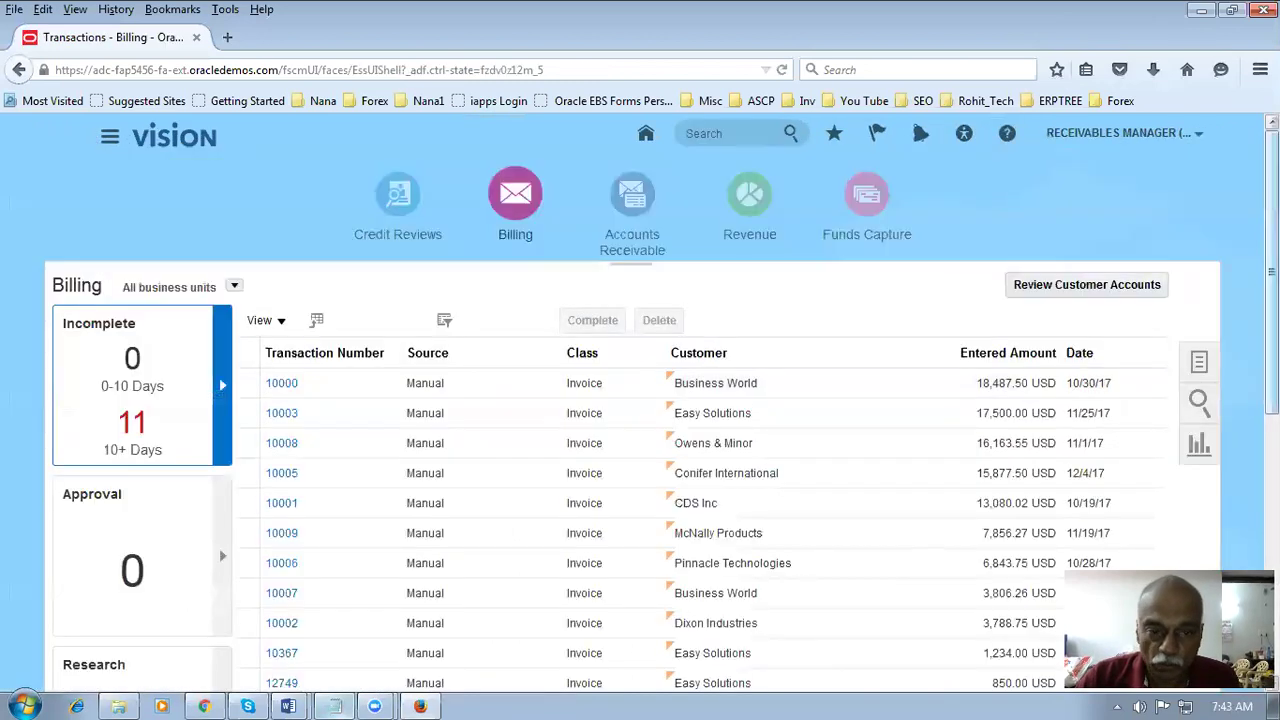
click(1200, 366)
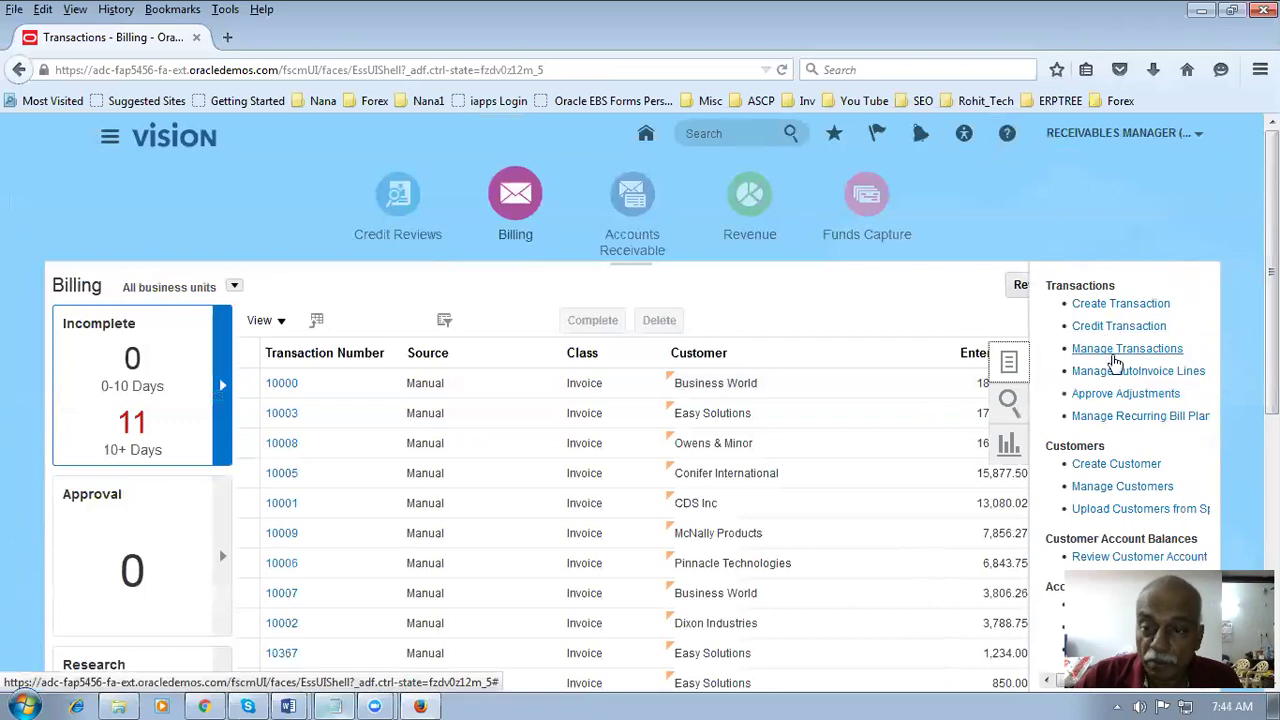
click(1115, 358)
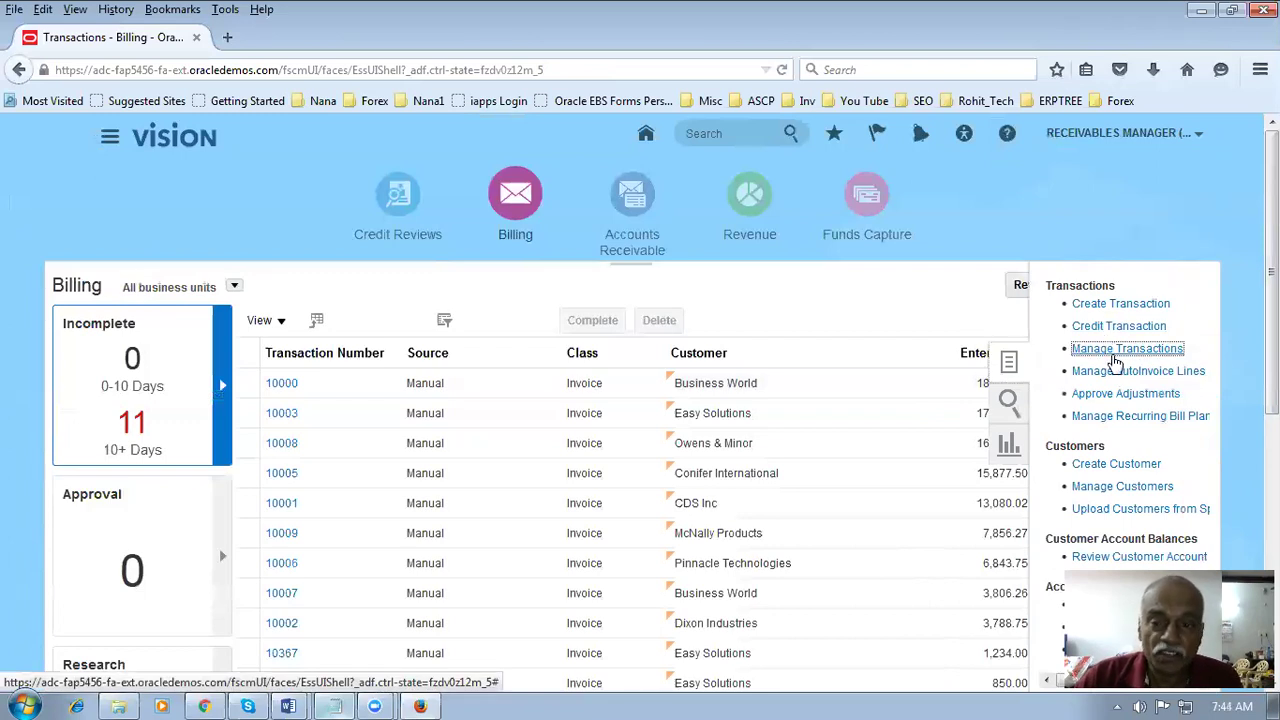
- Search transactions for reference 90404 and open the resulting invoice 84402 for 422,849.94 USD
click(732, 385)
text(90404)
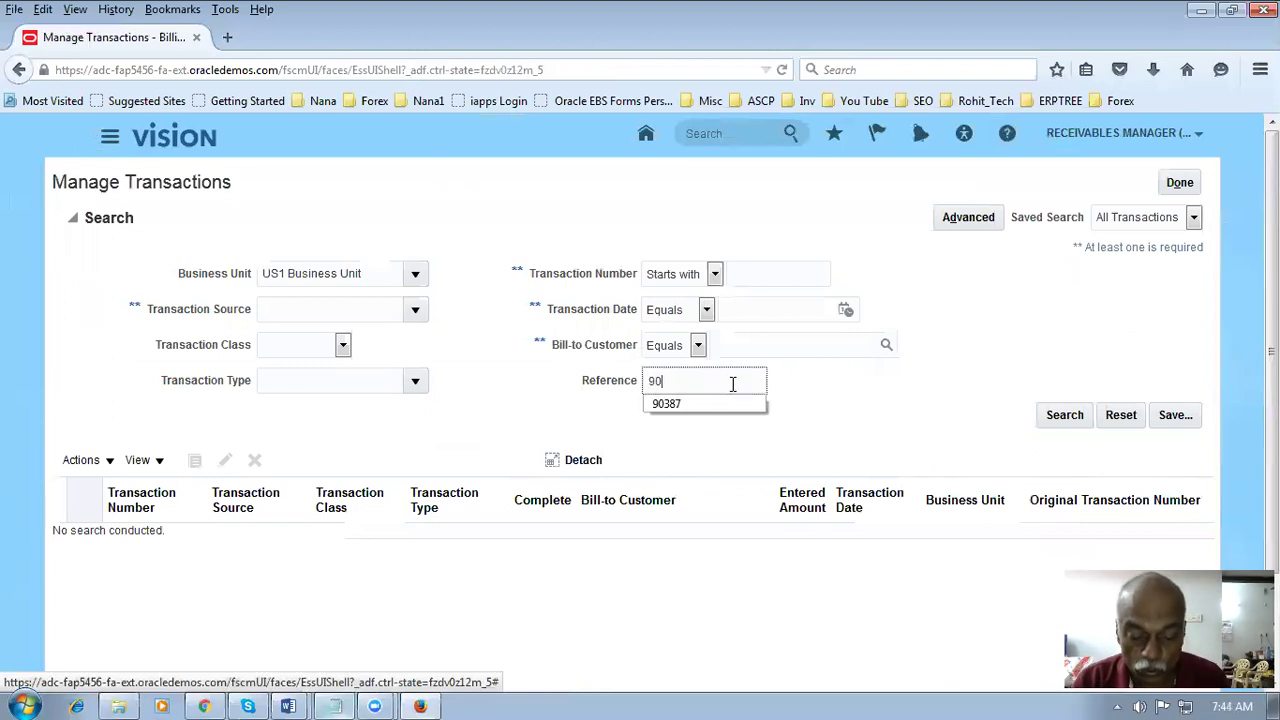
click(416, 311)
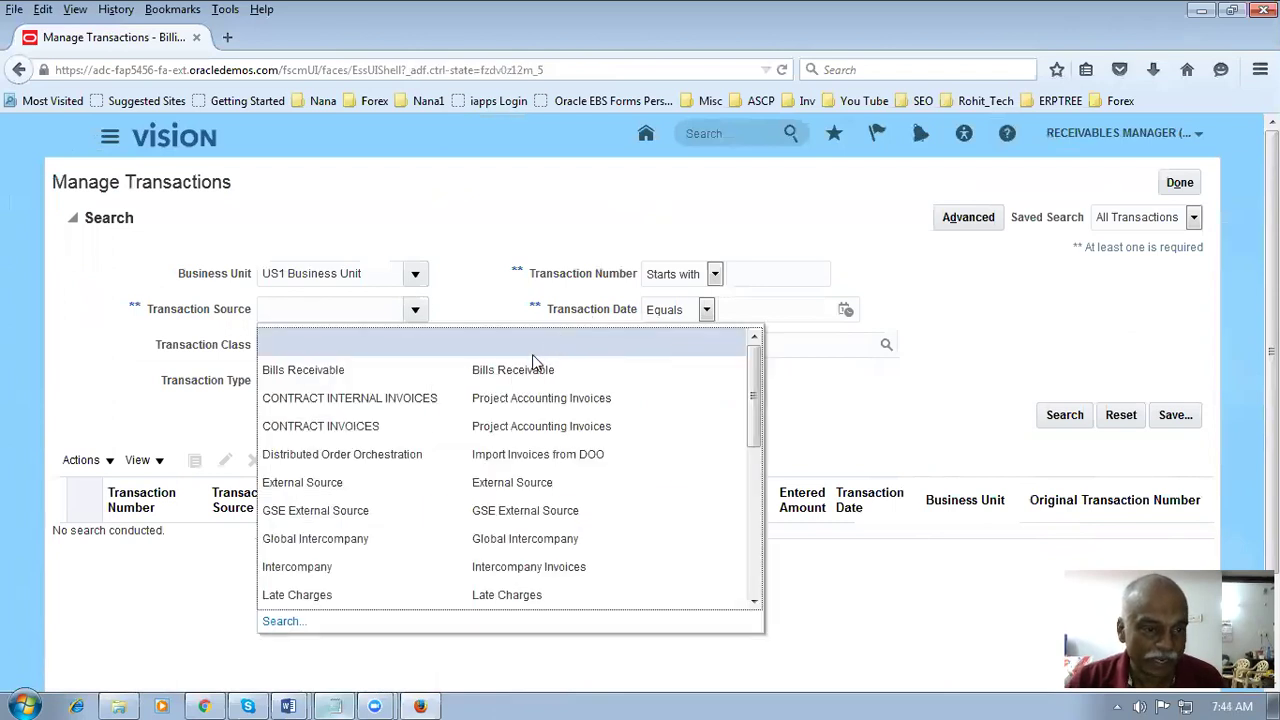
key(Escape)
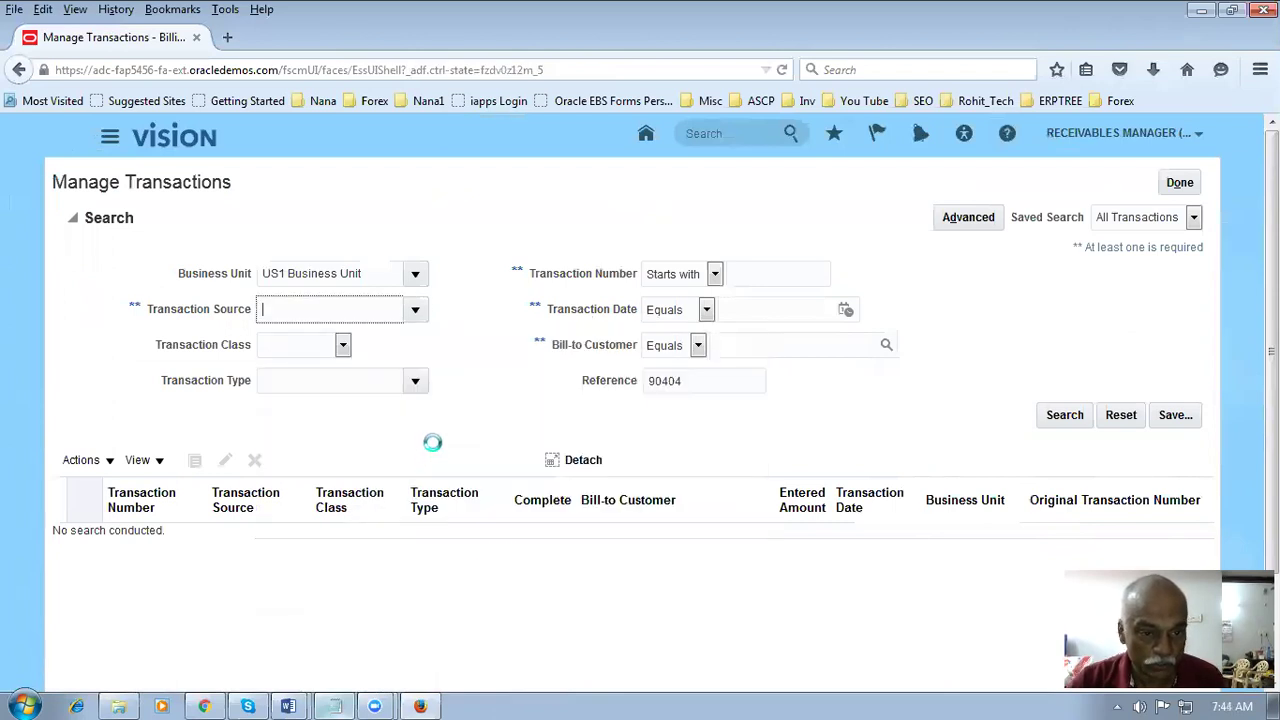
click(1066, 420)
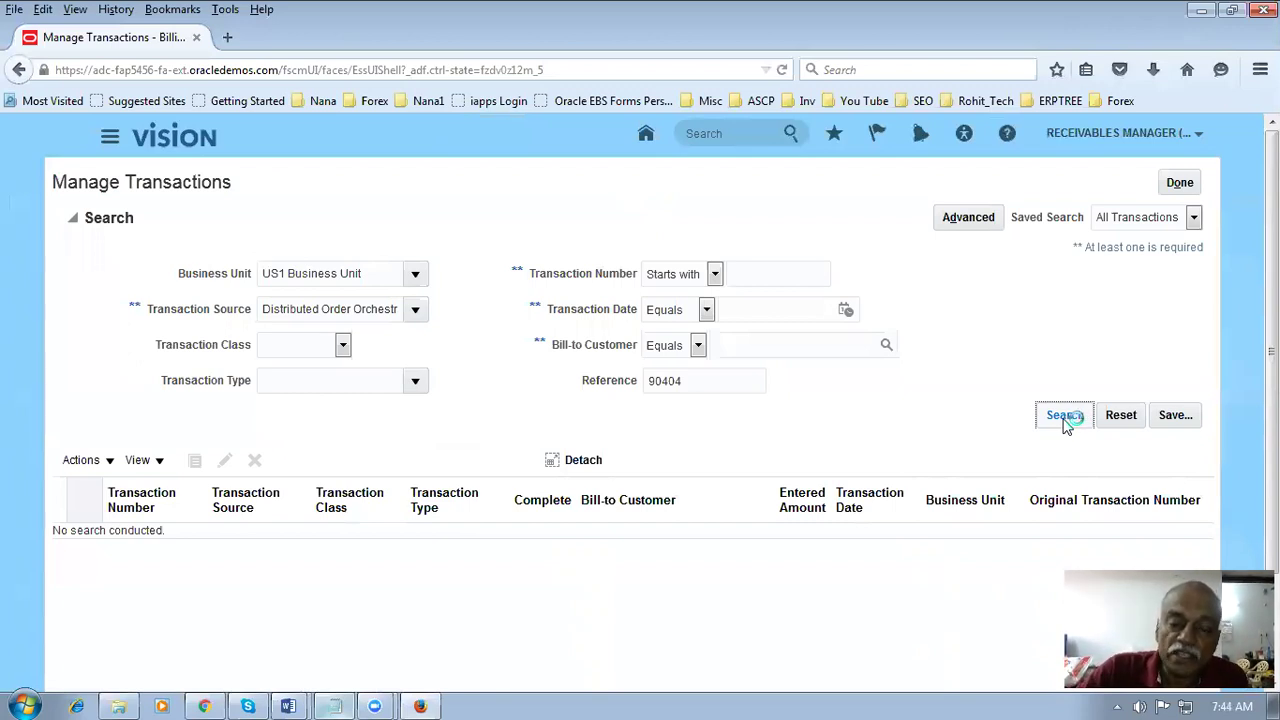
click(50, 354)
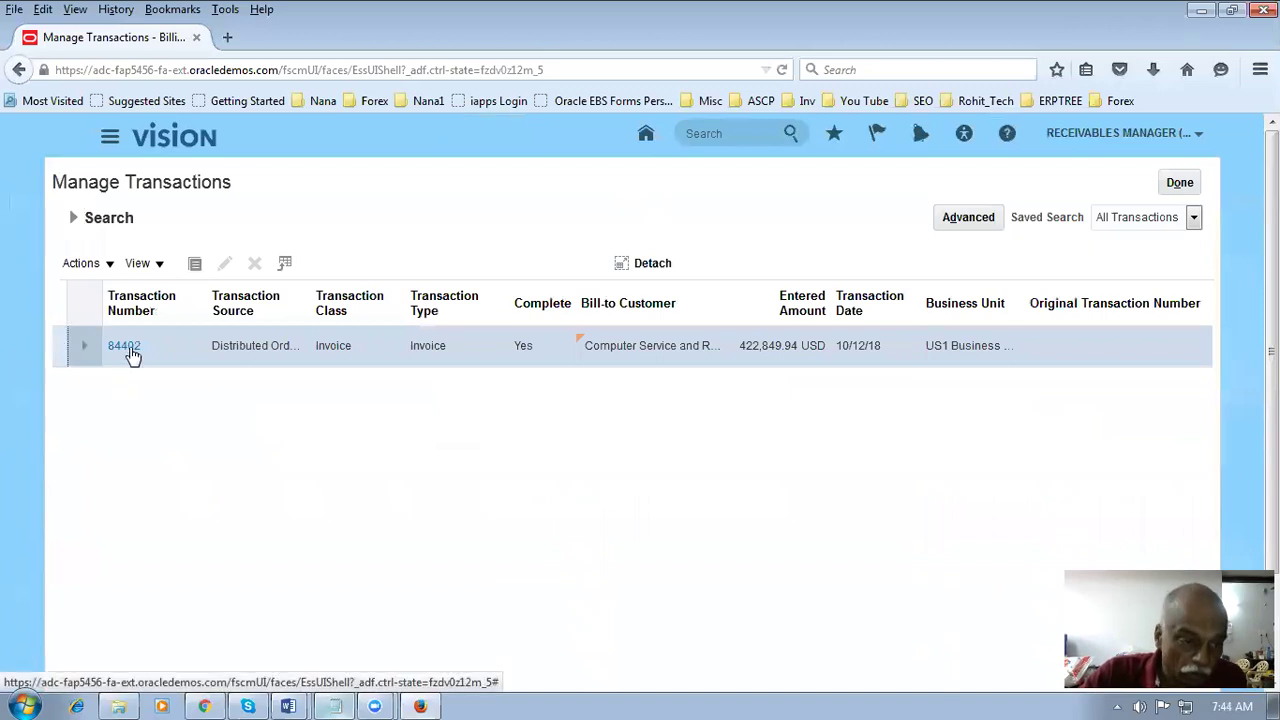
click(128, 348)
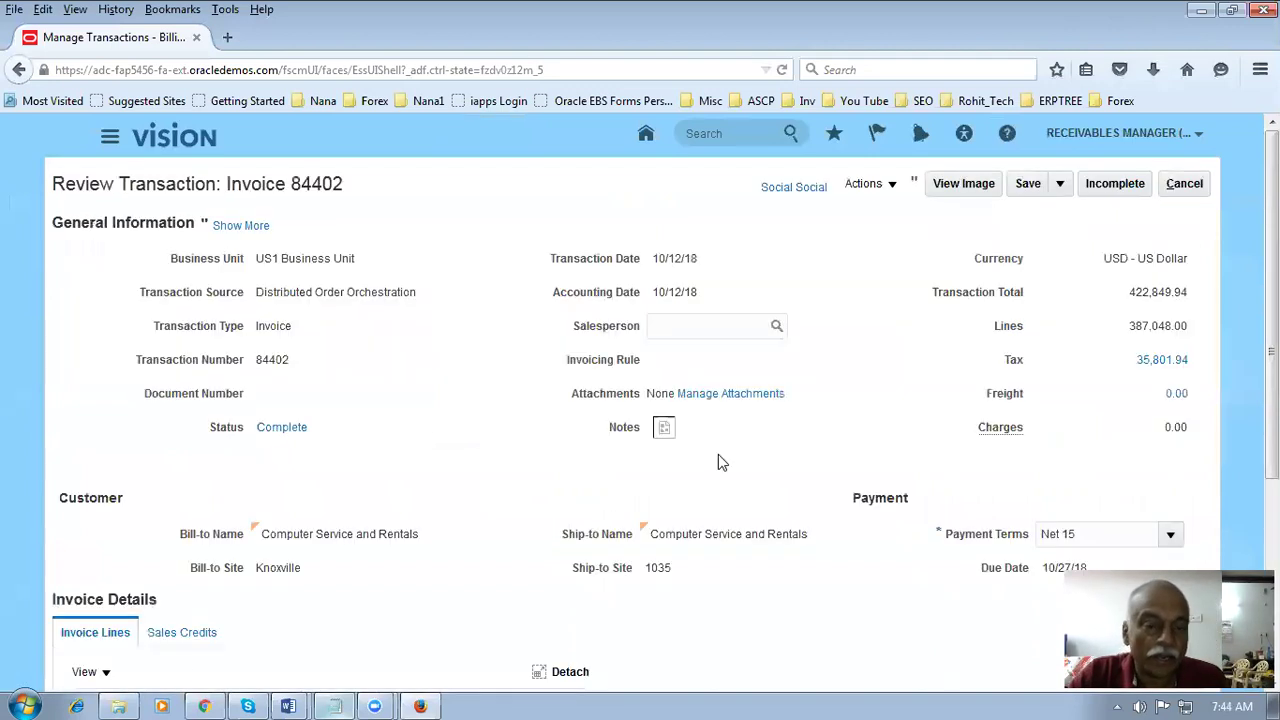
- View the printed image of invoice 84402, close it, and return to the orchestration window
click(963, 186)
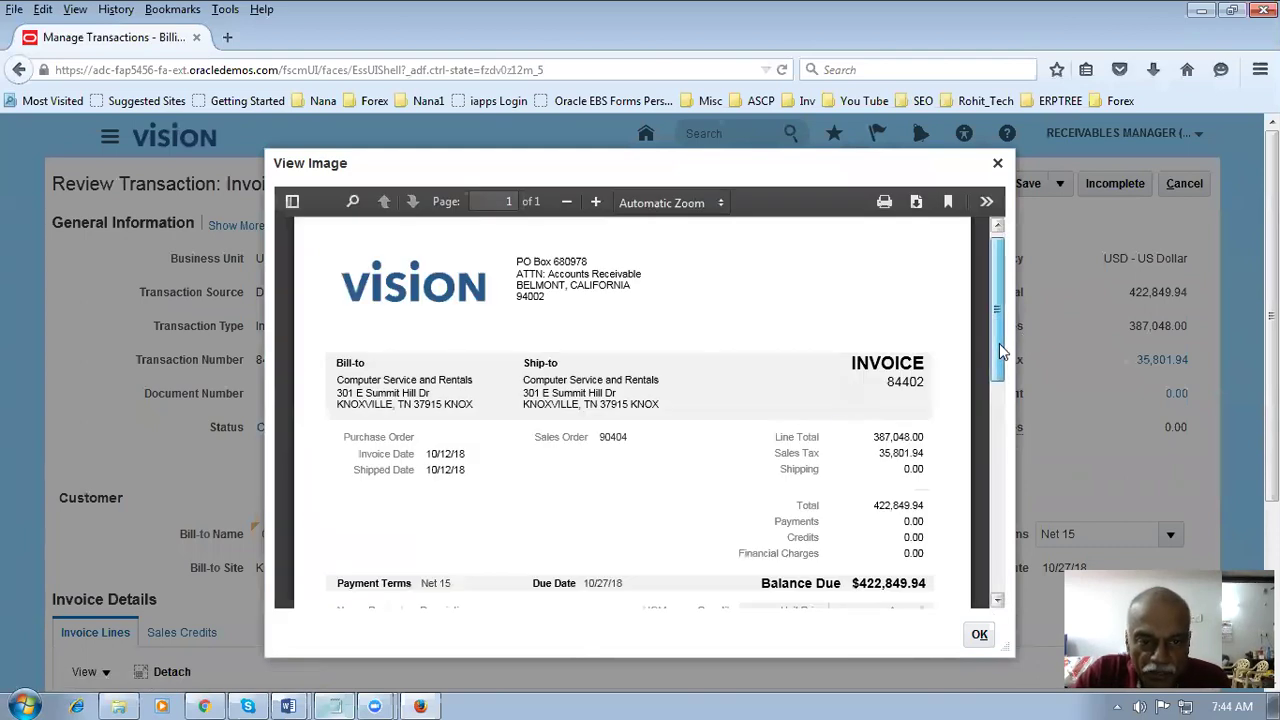
drag(999, 343, 1010, 315)
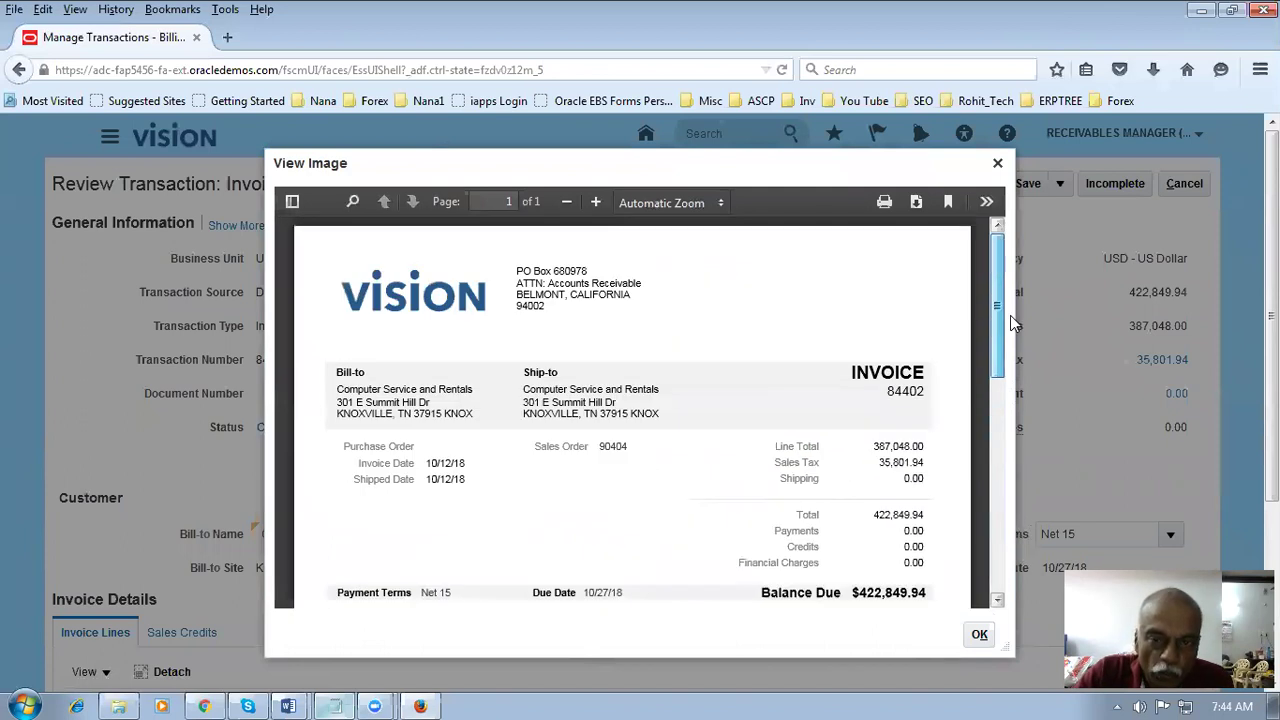
click(977, 636)
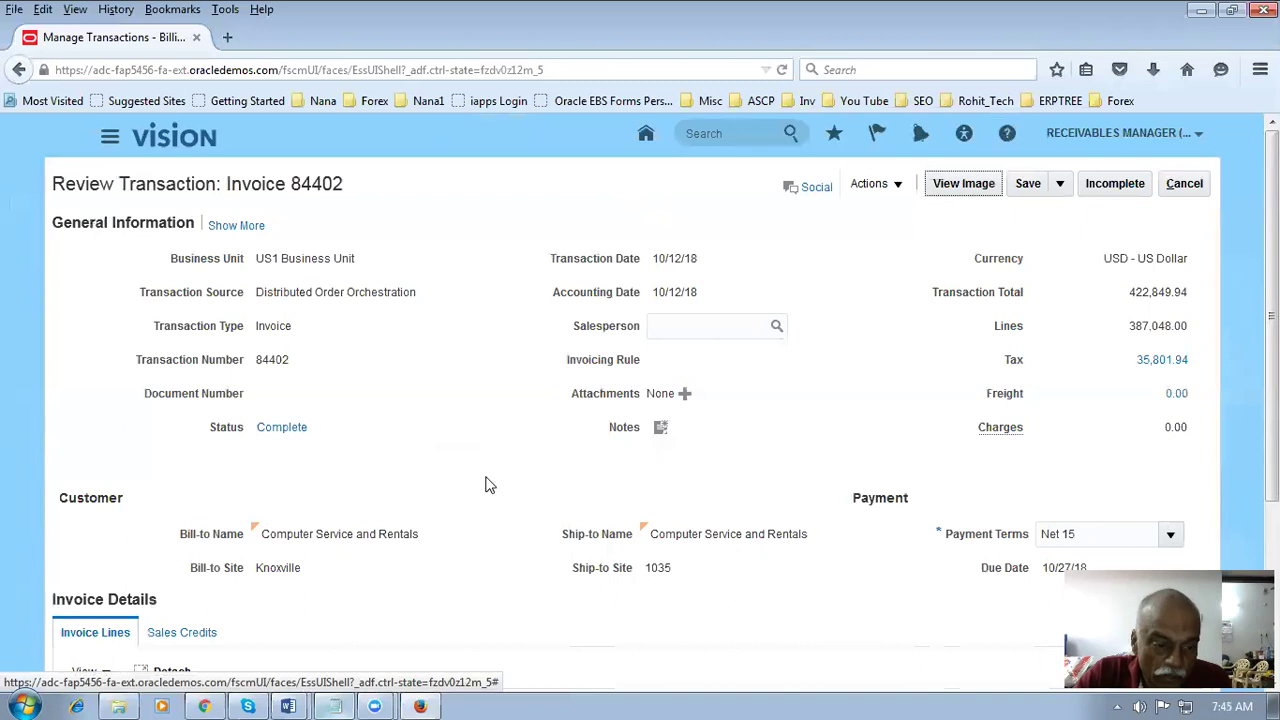
click(204, 706)
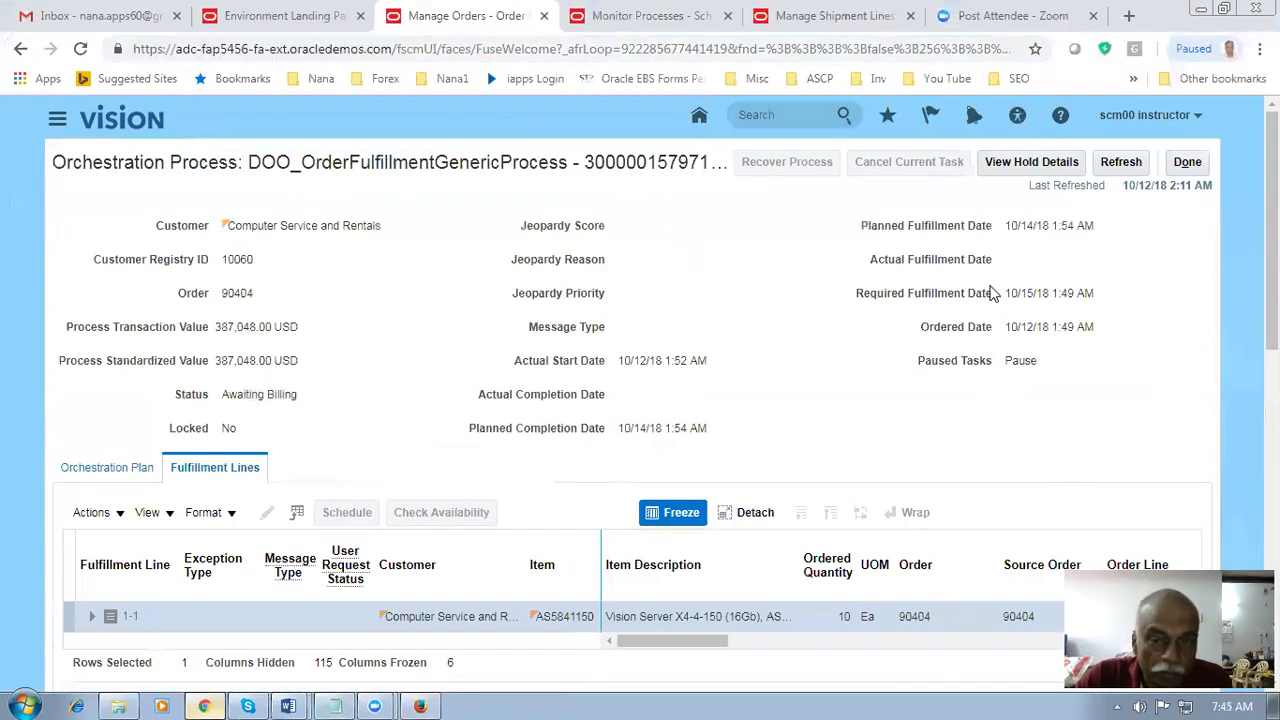
- Refresh order 90404's orchestration process to show it Closed, then return to the order summary
click(1128, 162)
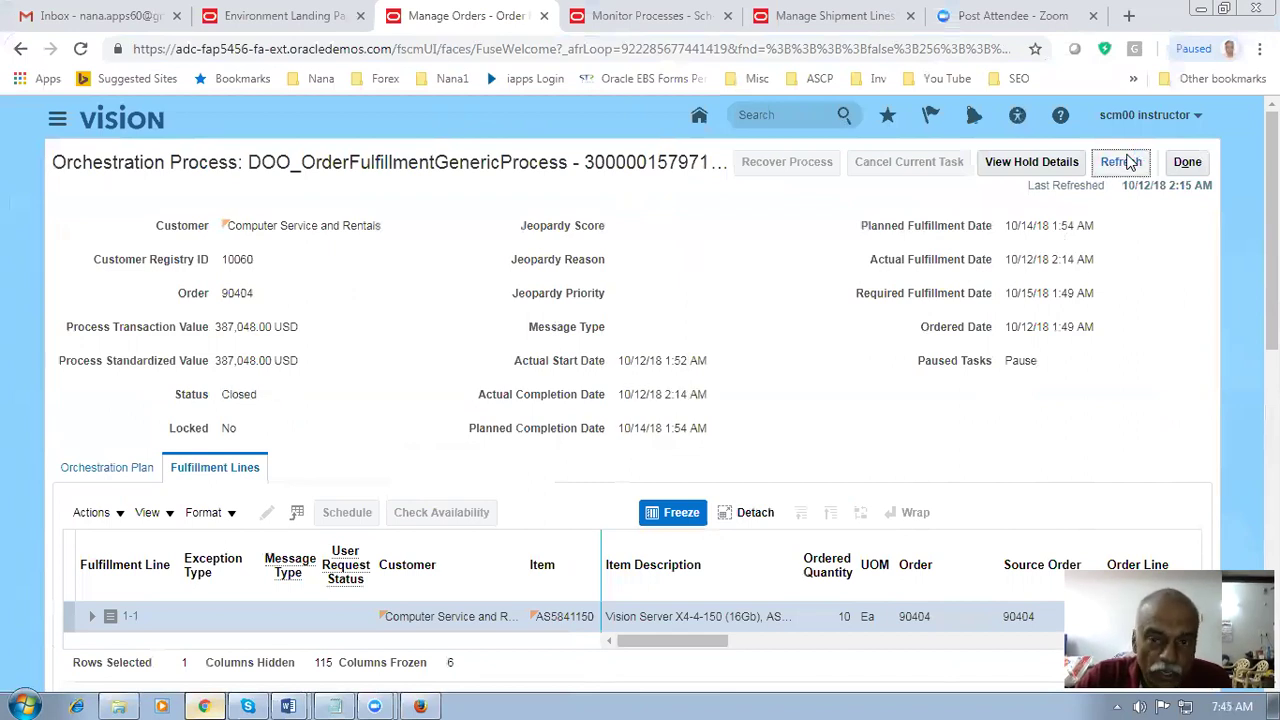
drag(223, 394, 257, 397)
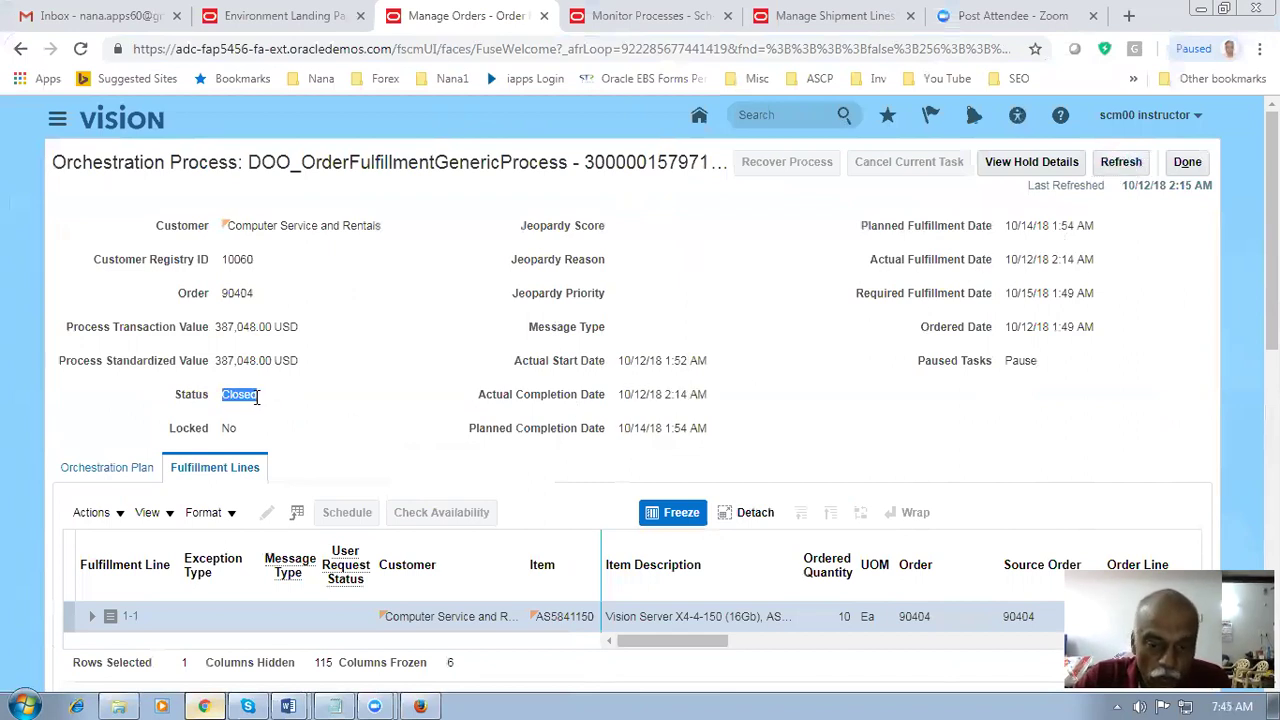
click(1184, 164)
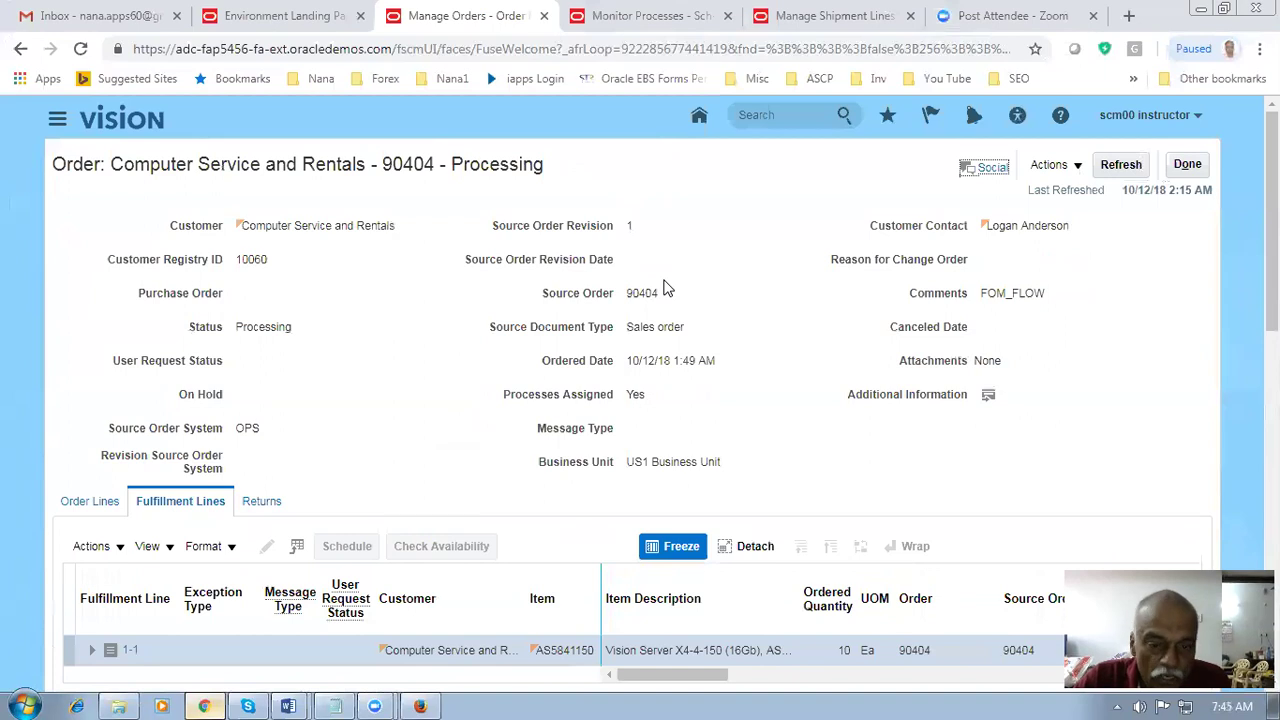
scroll(668, 289, down, 2)
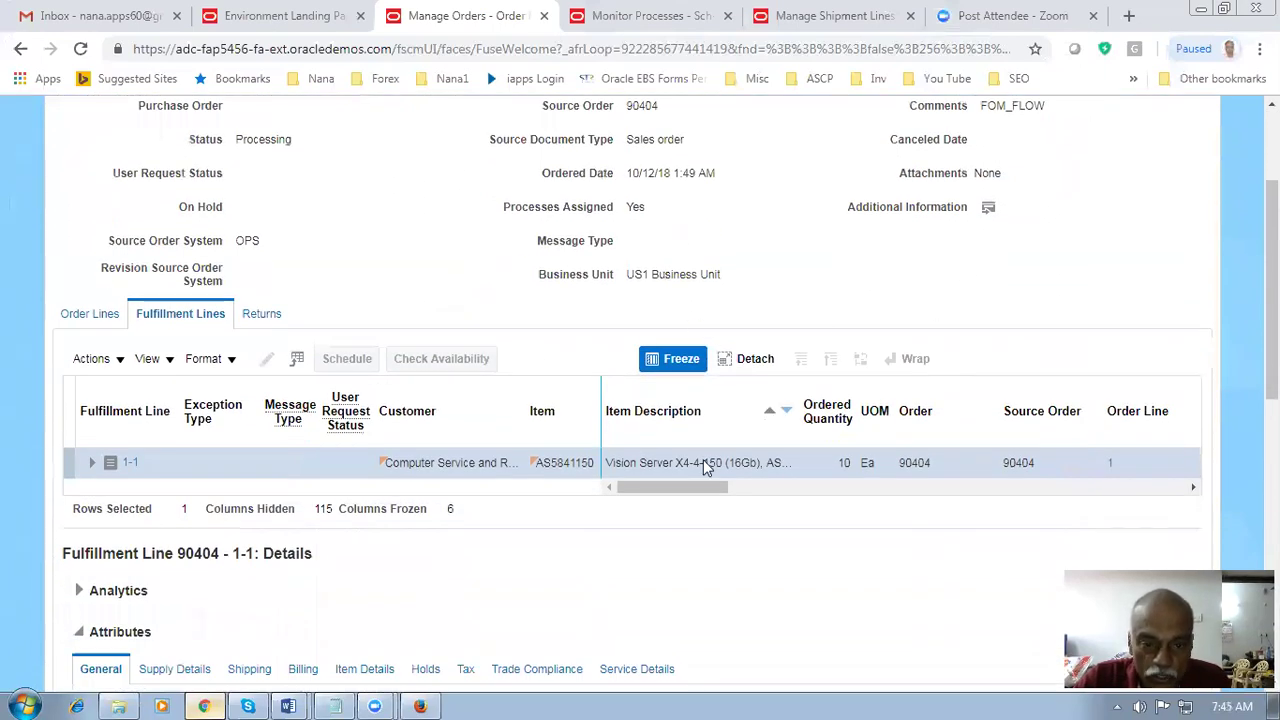
drag(680, 489, 772, 492)
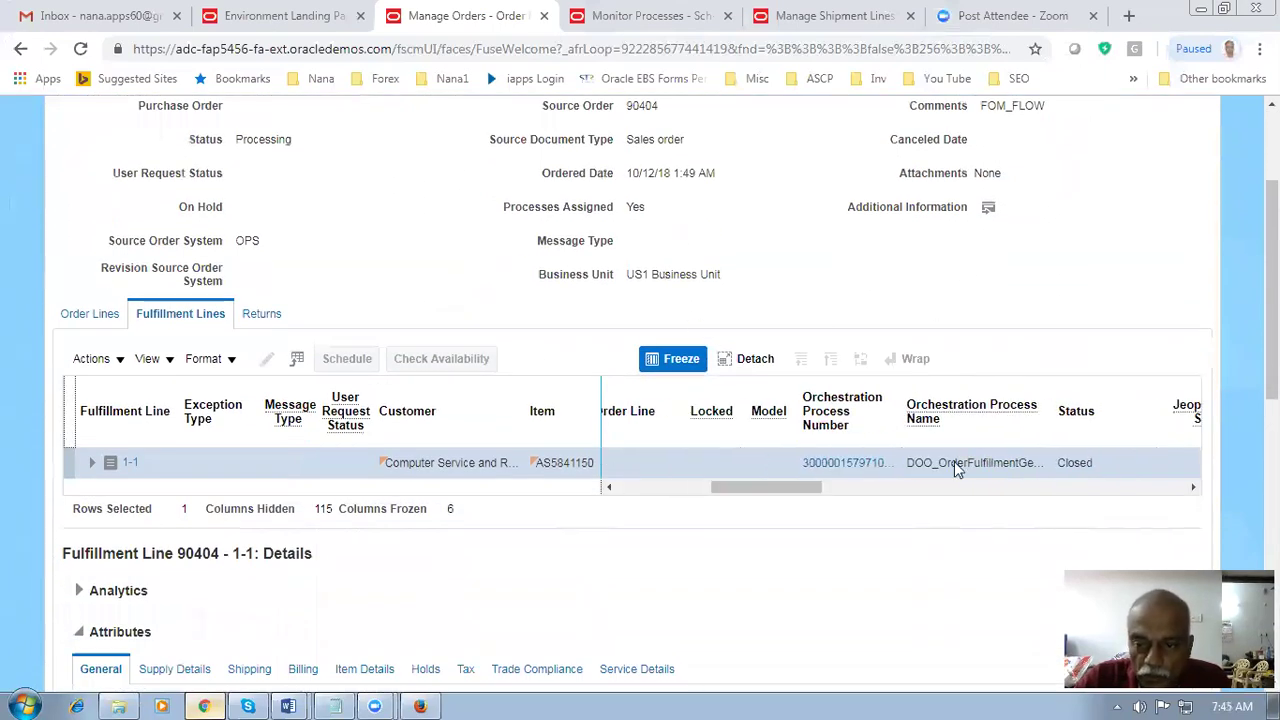
scroll(988, 334, up, 2)
click(1187, 166)
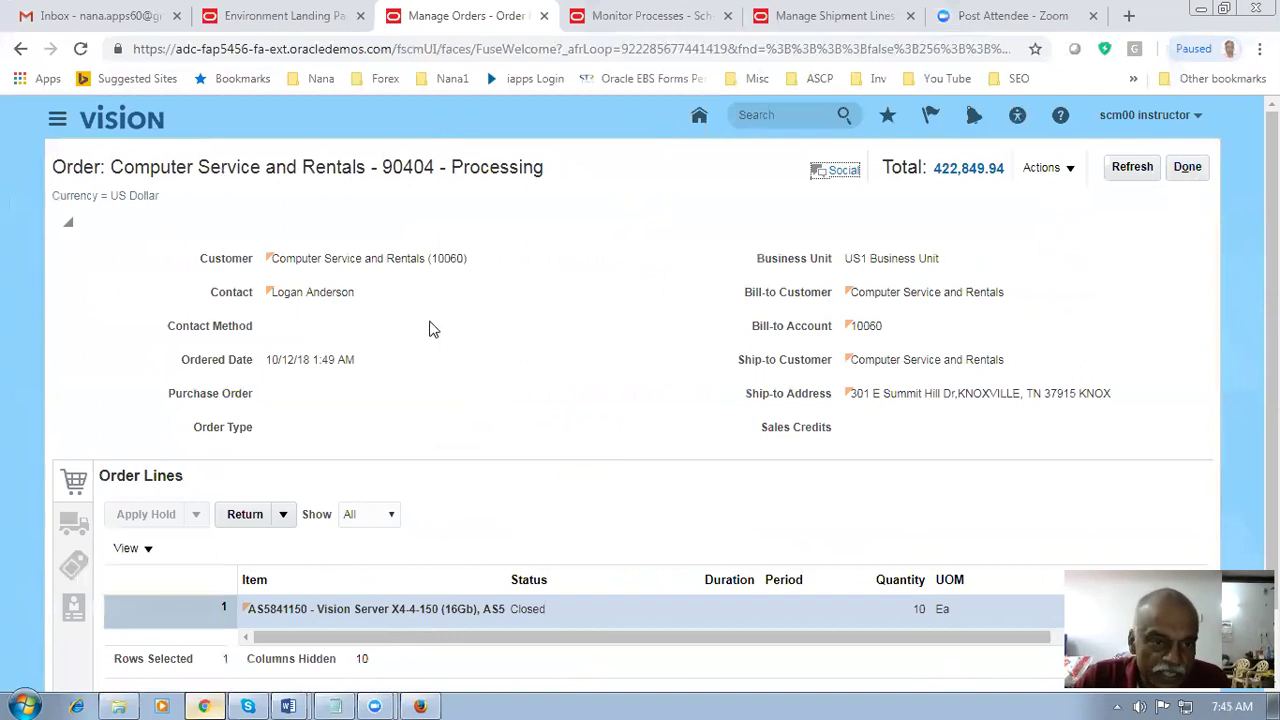
- Refresh order 90404's summary to confirm its single order line is Closed at 422,849.94
click(1132, 167)
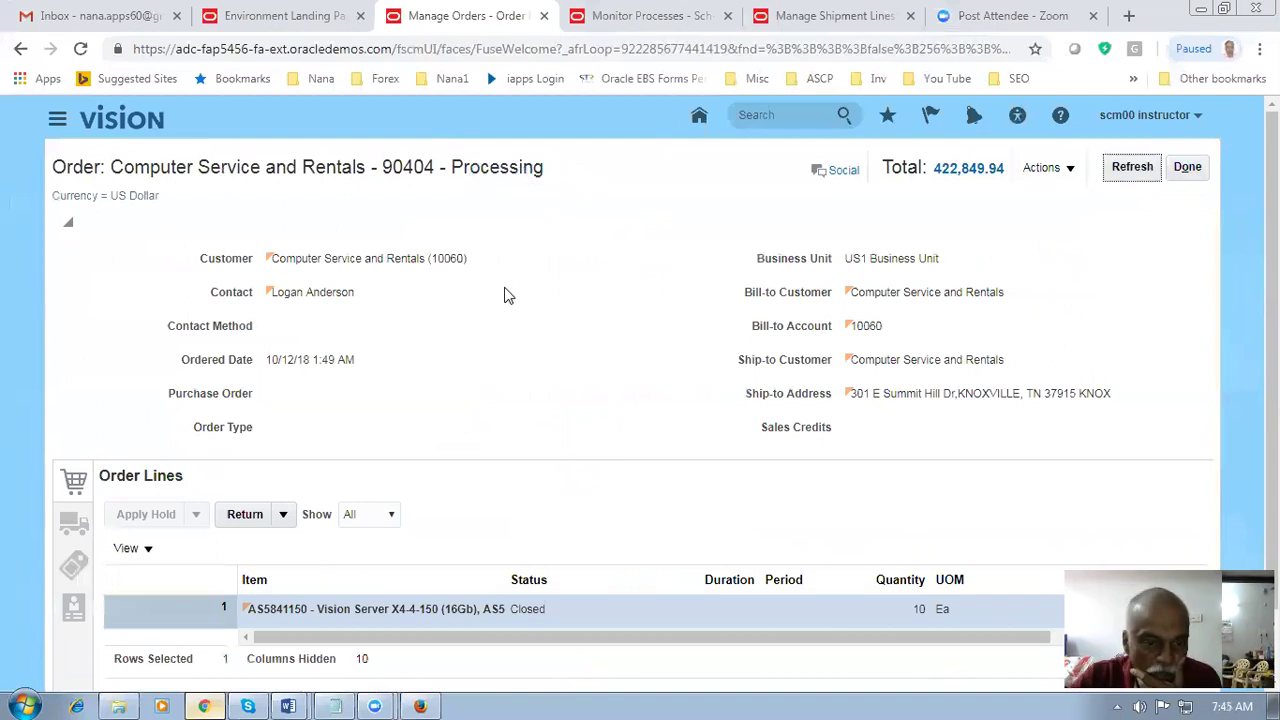
scroll(500, 430, down, 1)
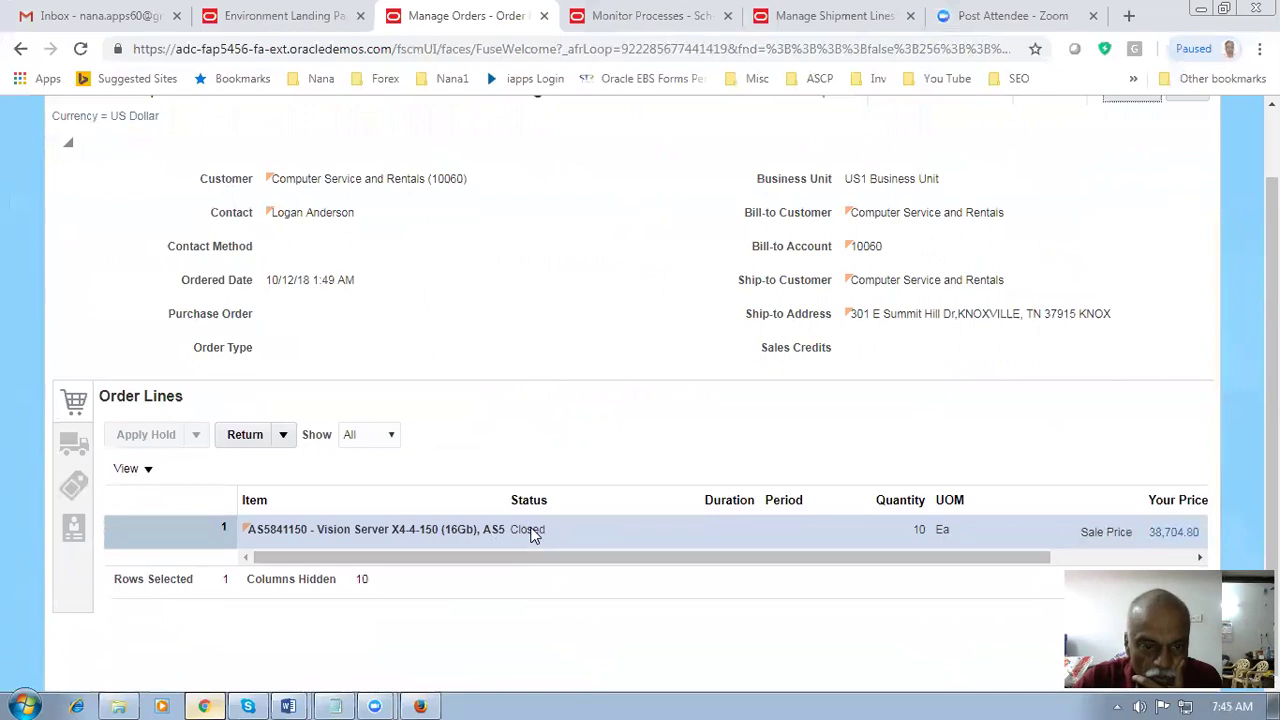
drag(474, 560, 634, 556)
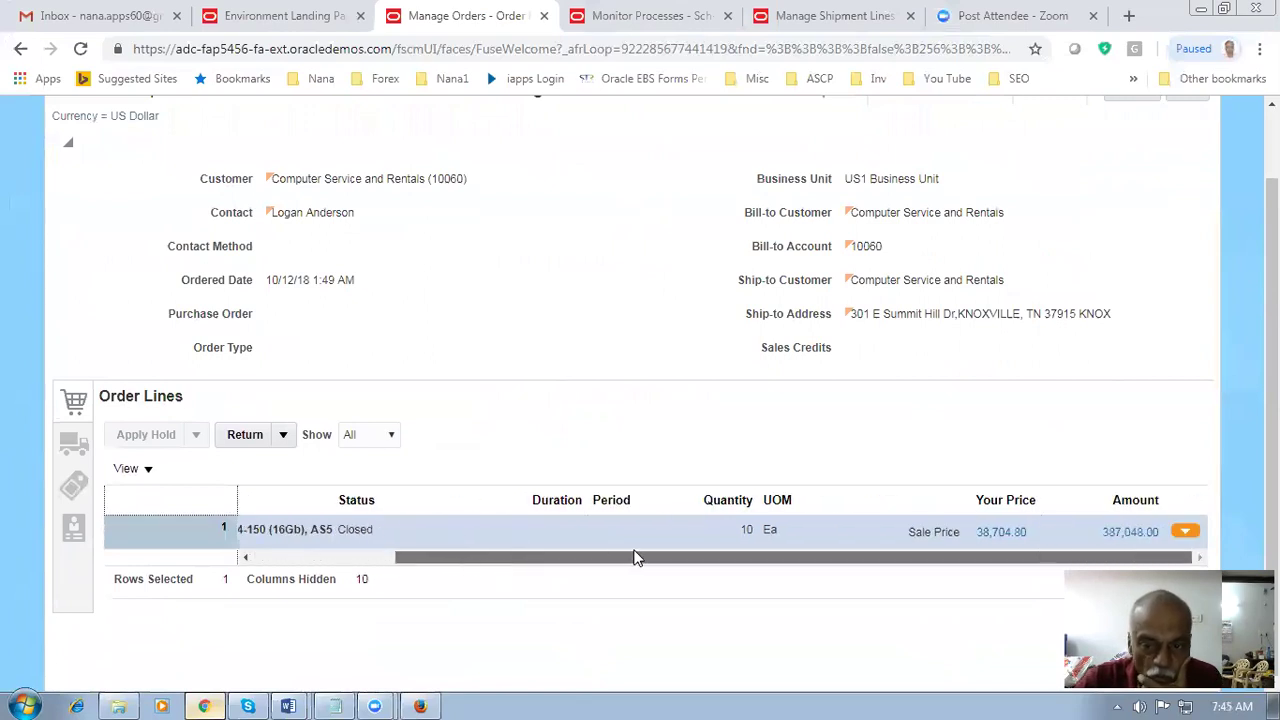
scroll(605, 360, up, 2)
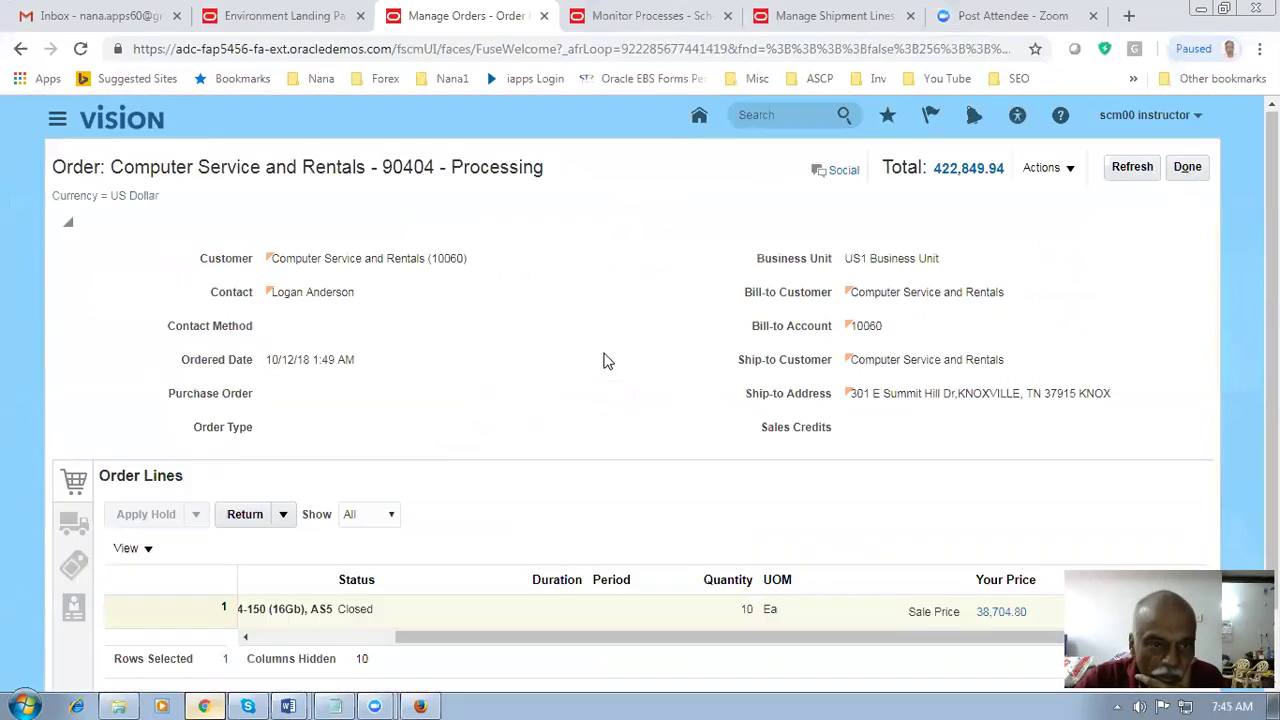
click(1132, 167)
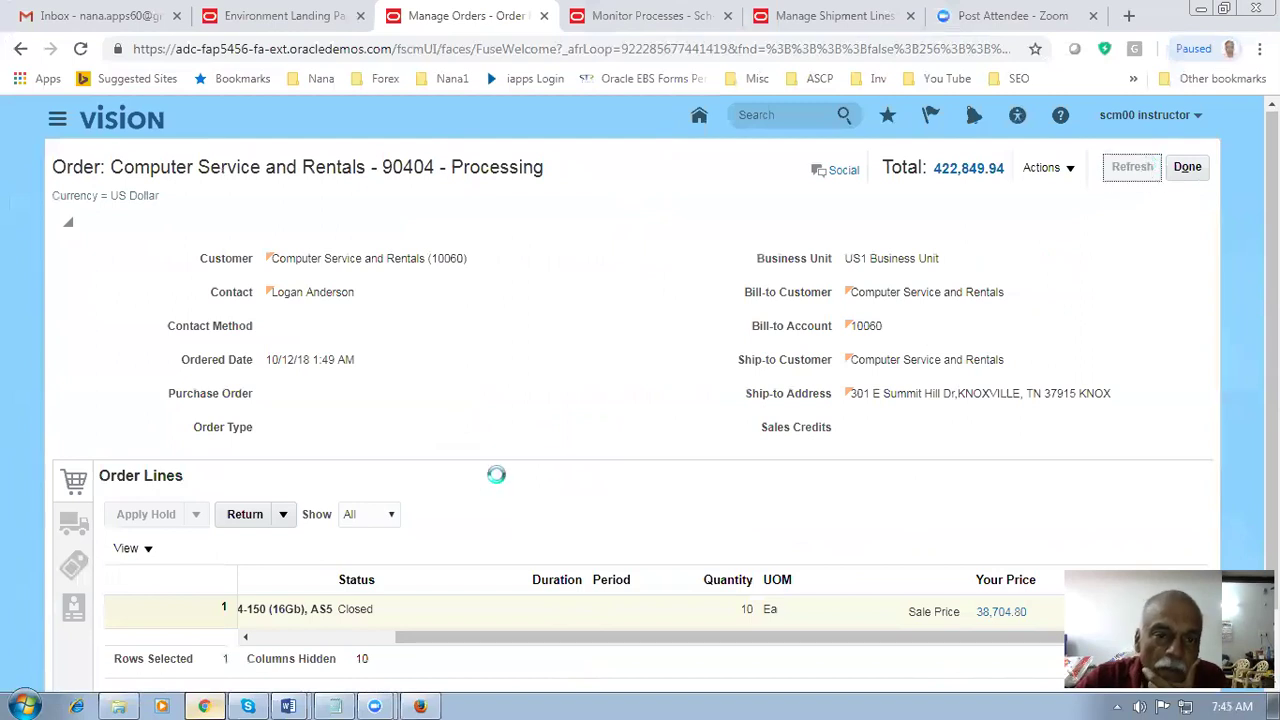
drag(464, 167, 519, 168)
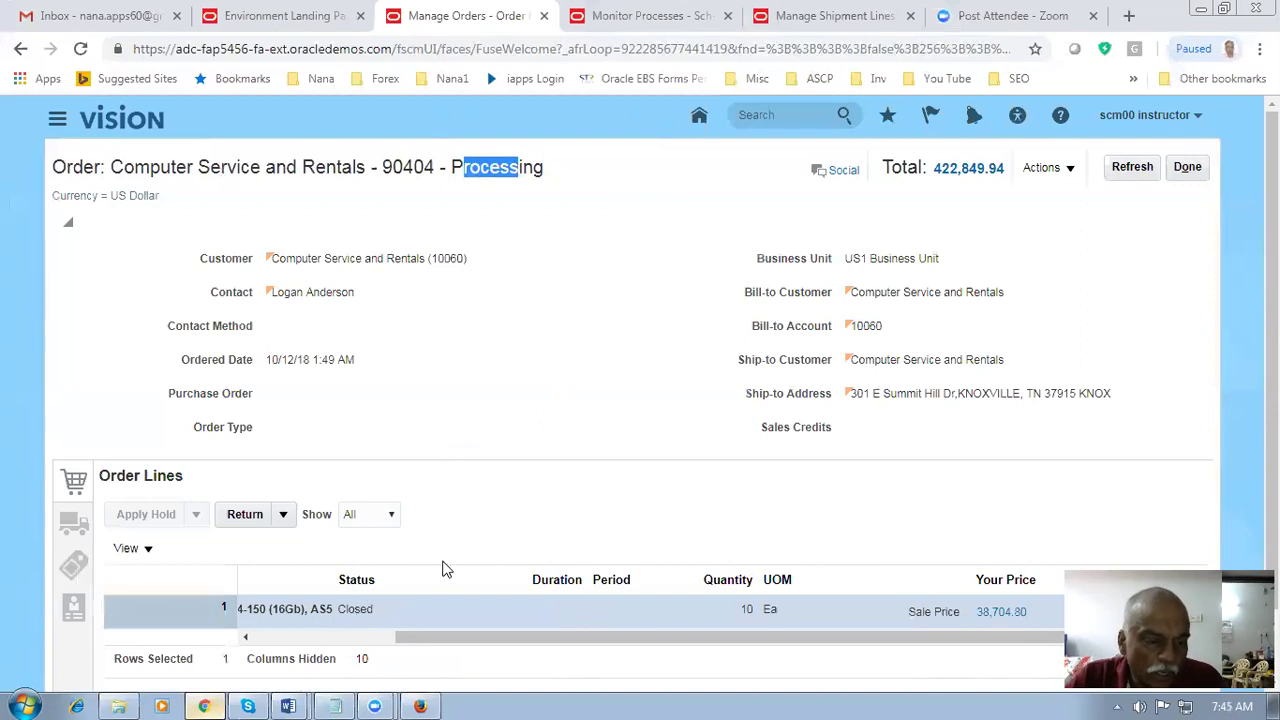
click(292, 704)
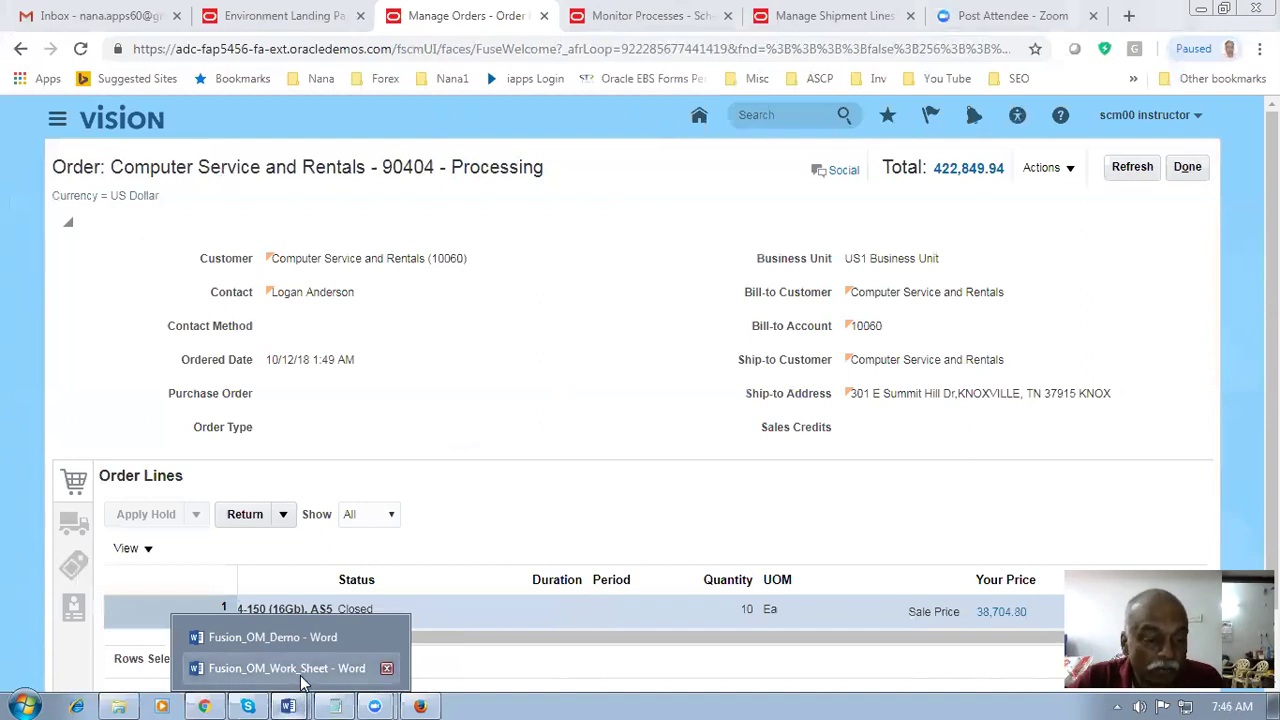
- Open Fusion_OM_Work_Sheet and highlight rows 77 to 84 and Global Order Promising in row 90
click(300, 670)
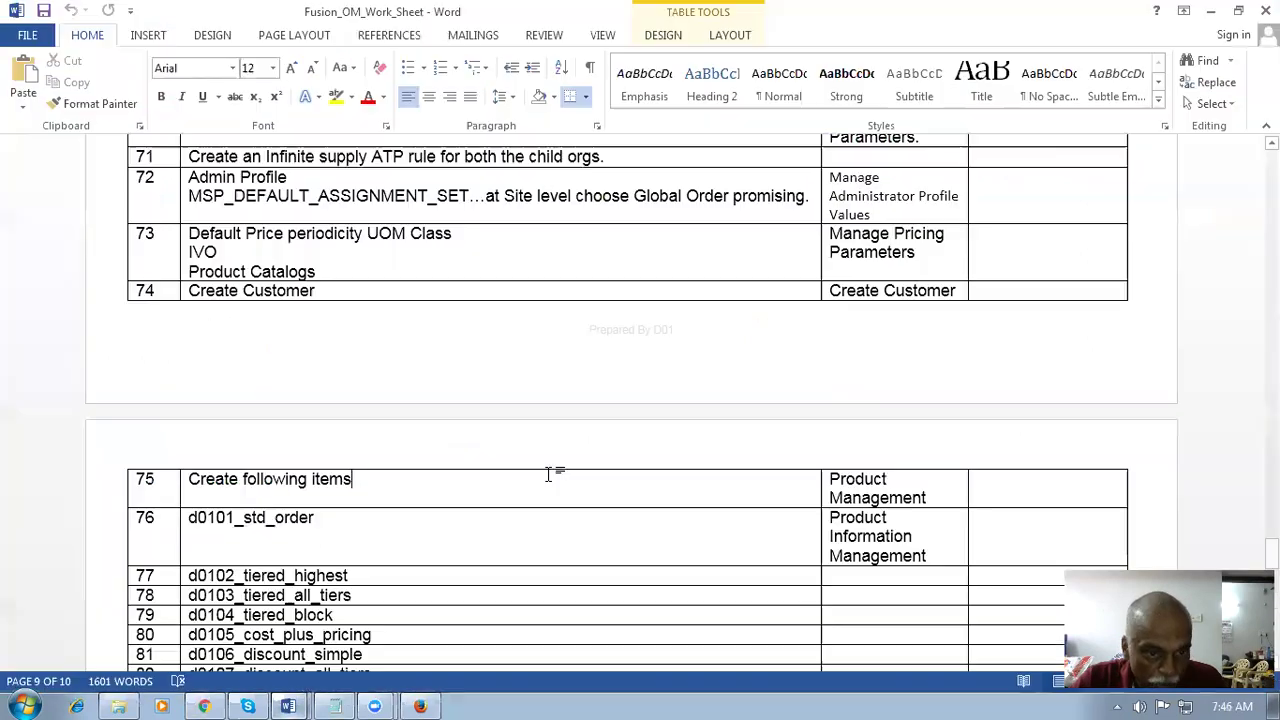
scroll(549, 472, down, 3)
drag(440, 389, 460, 526)
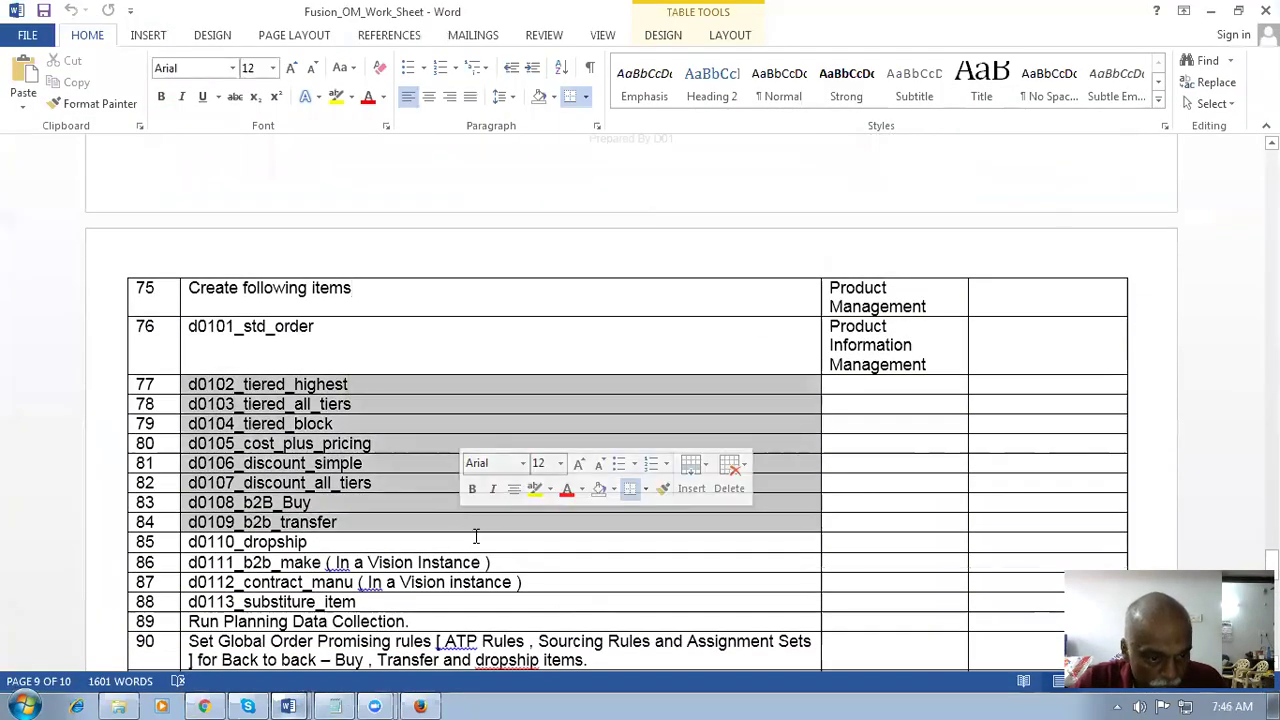
scroll(476, 538, down, 2)
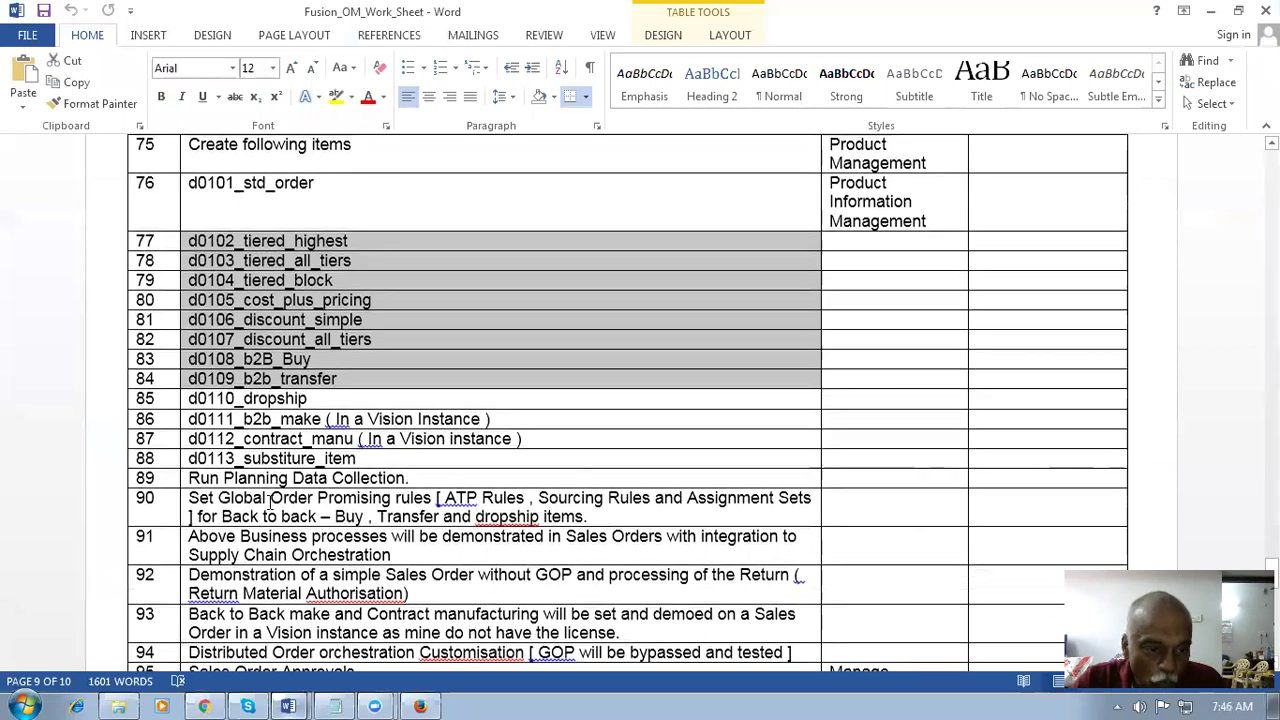
drag(220, 497, 377, 492)
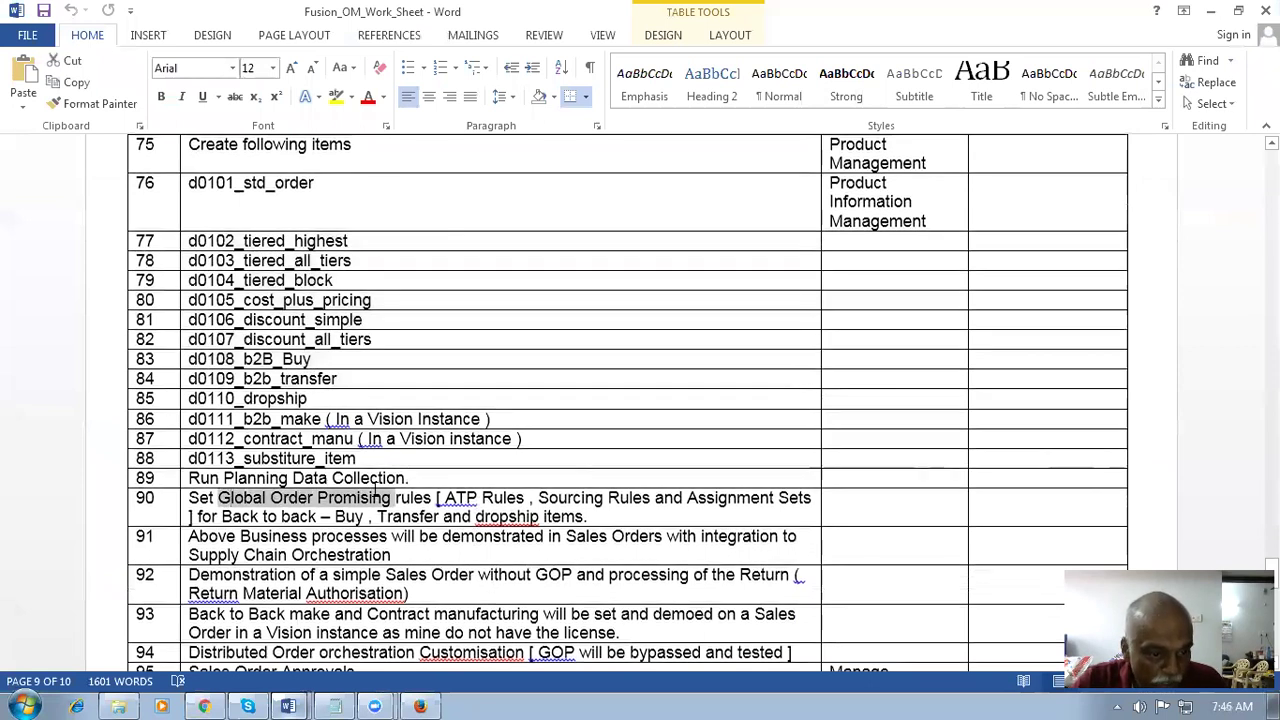
click(503, 591)
- Highlight Distributed Order Orchestration in row 94, then clear the highlight
scroll(504, 588, down, 1)
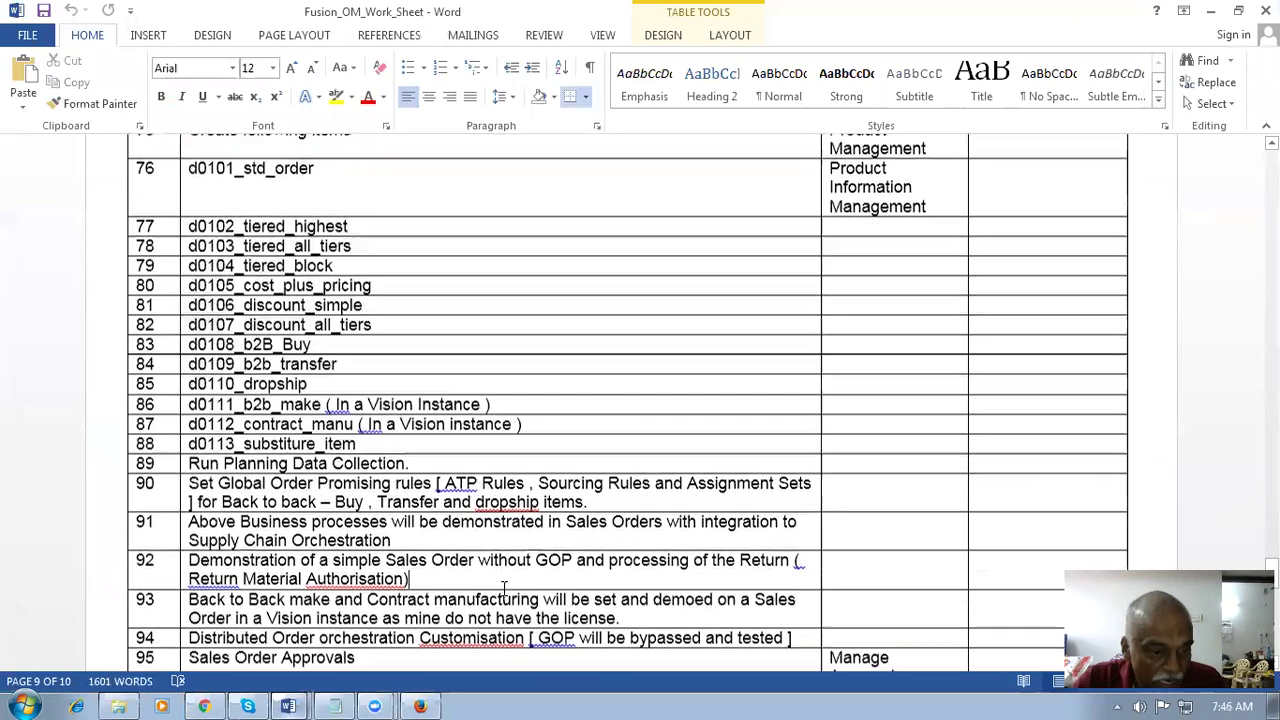
scroll(503, 590, down, 1)
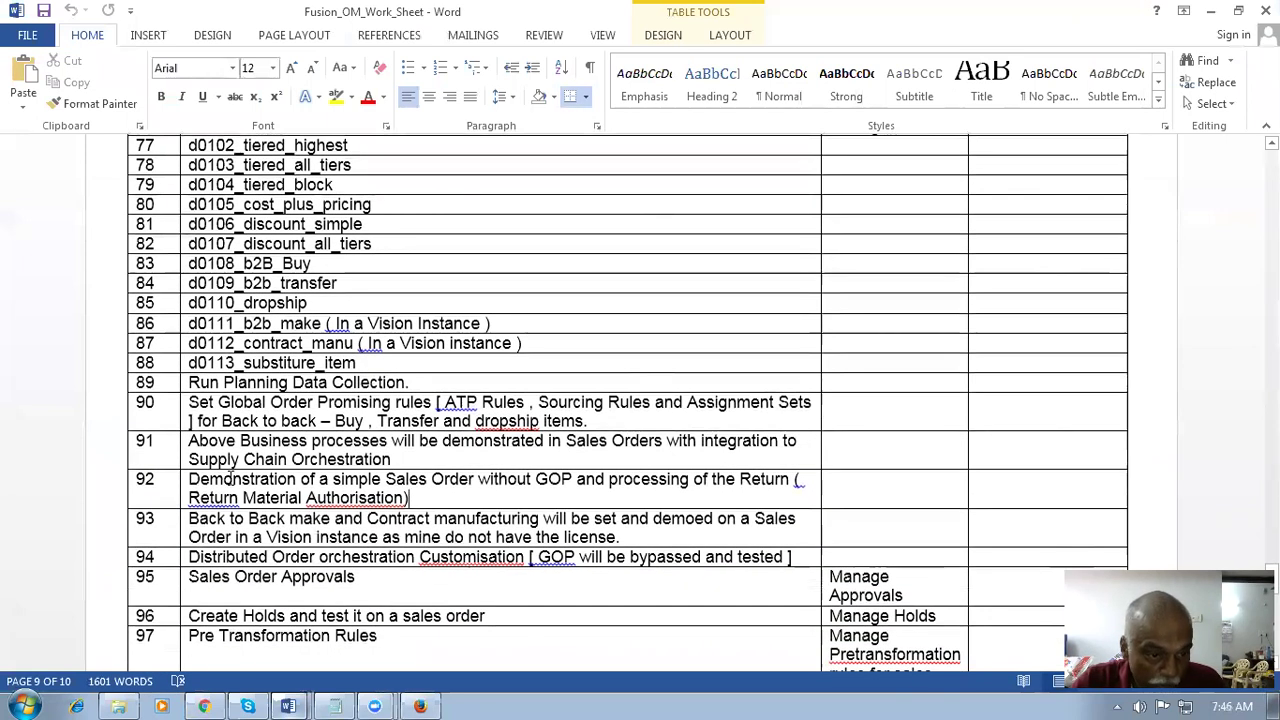
drag(245, 556, 415, 557)
scroll(472, 581, down, 5)
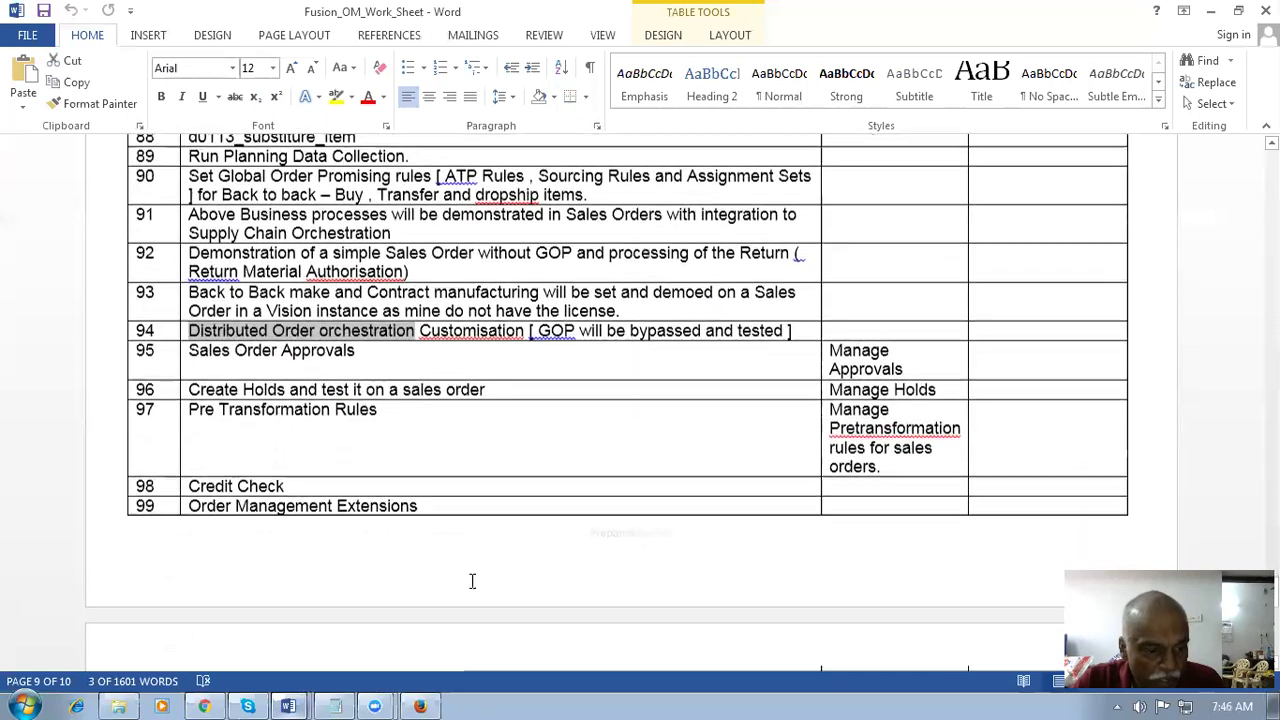
scroll(472, 581, down, 1)
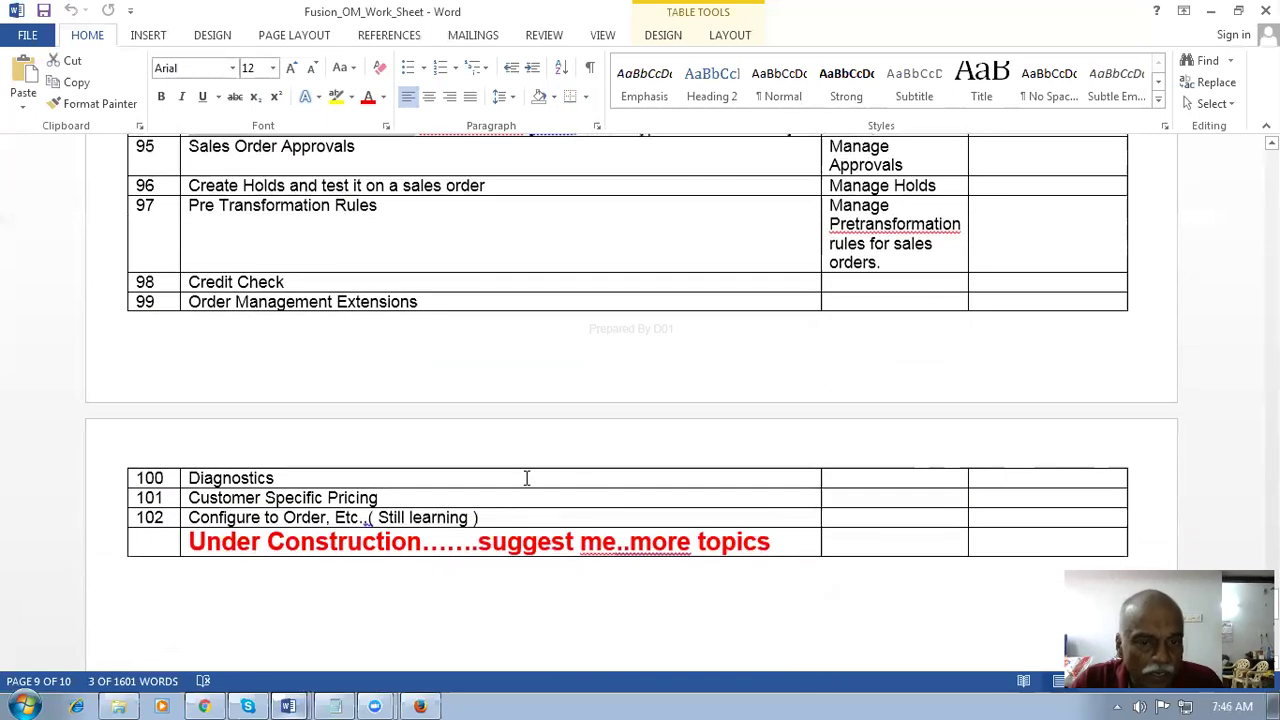
click(503, 301)
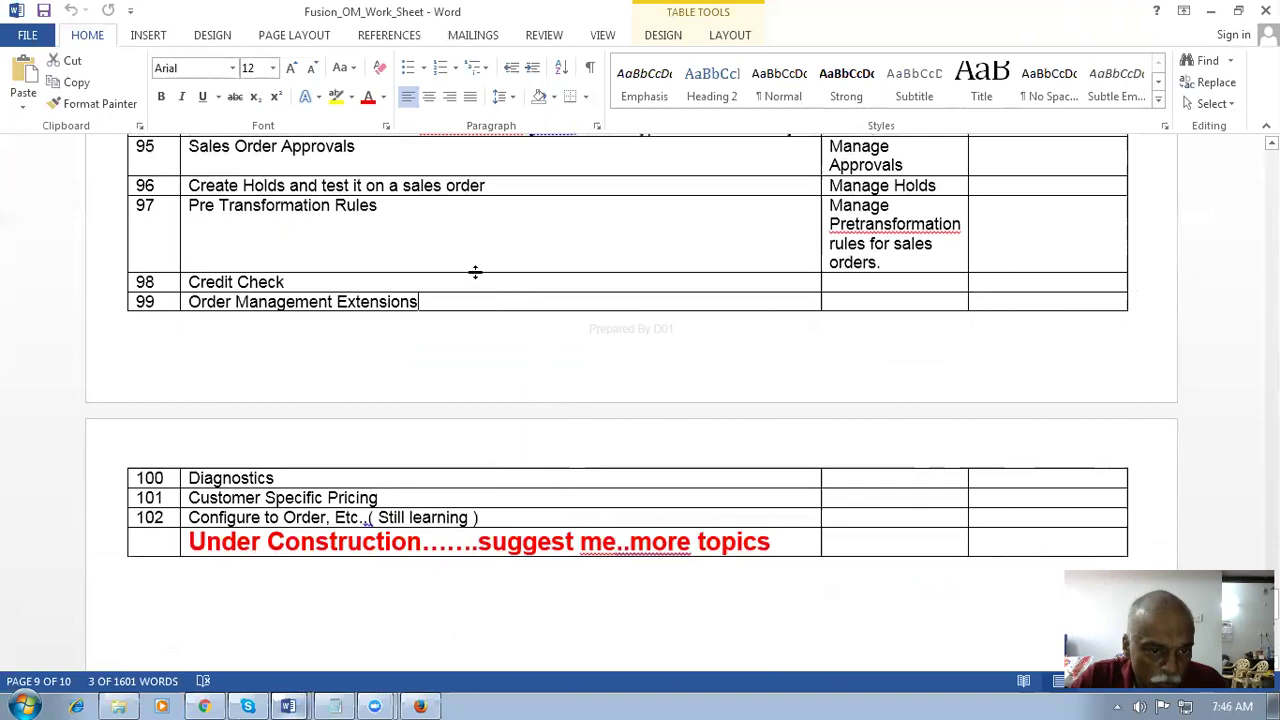
- Point out the Credit Check and Create Holds topics, then scroll back up past row 90
click(471, 278)
click(474, 240)
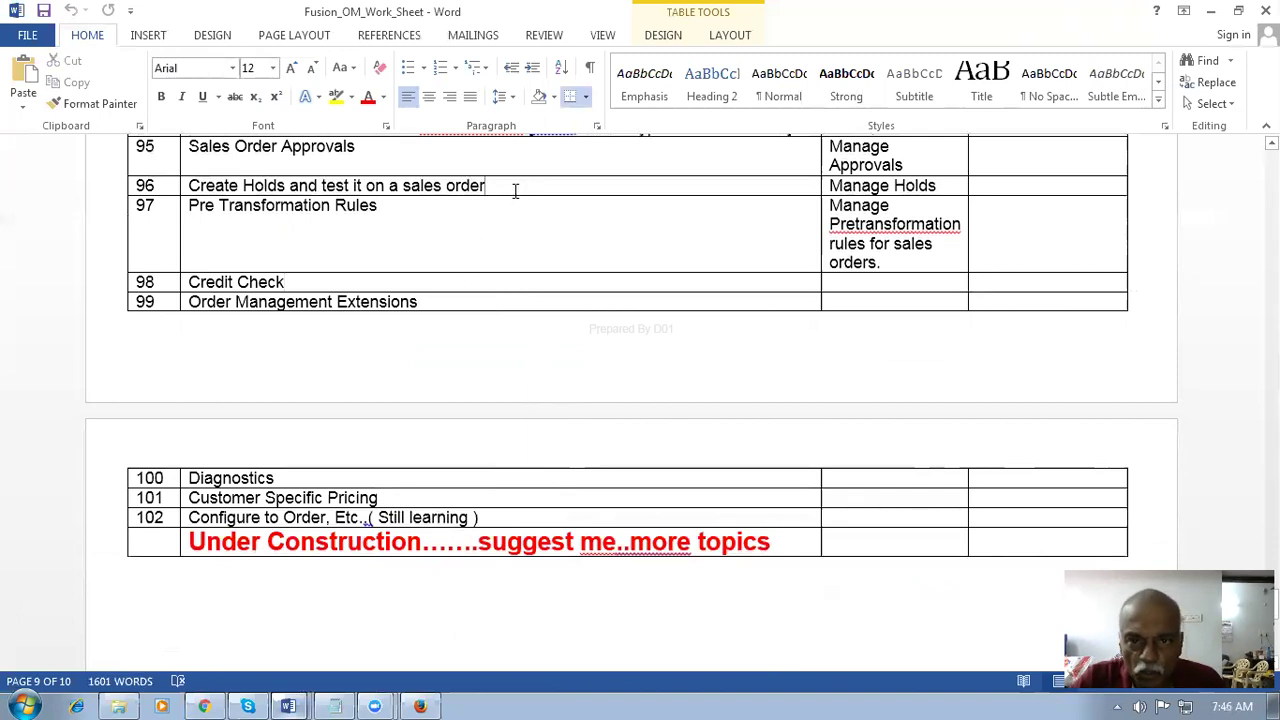
scroll(510, 197, up, 3)
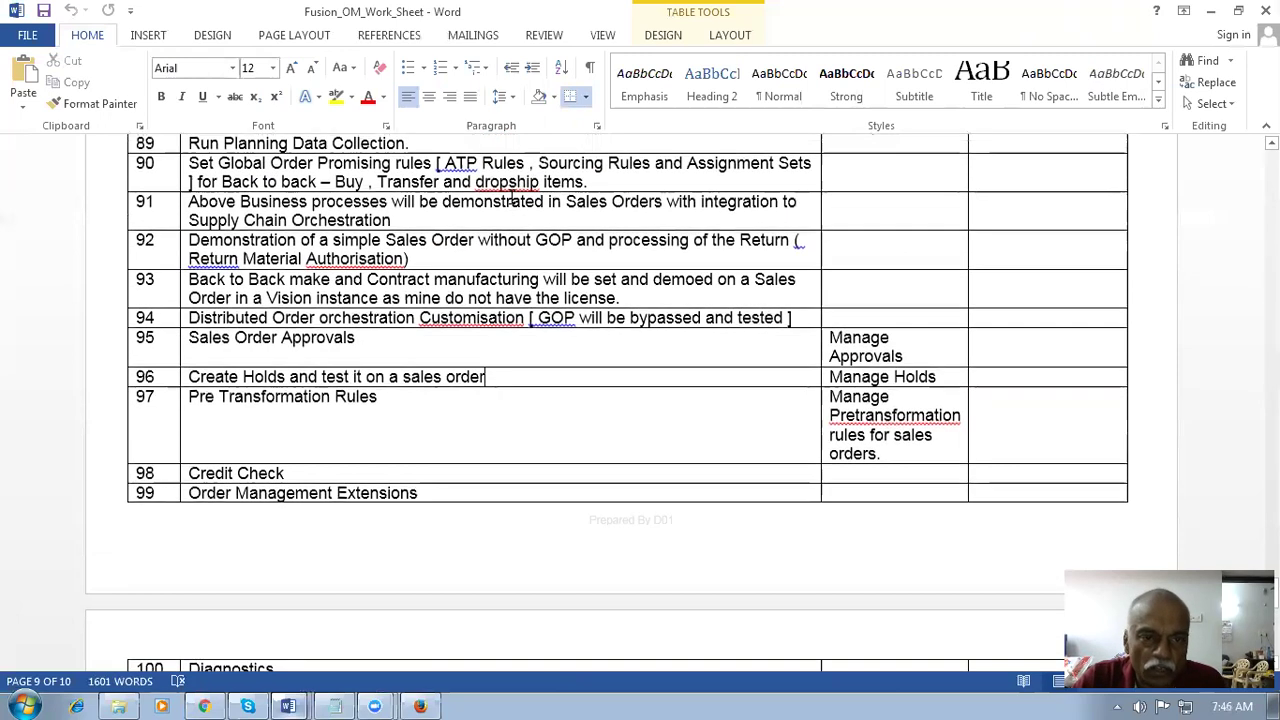
key(Up)
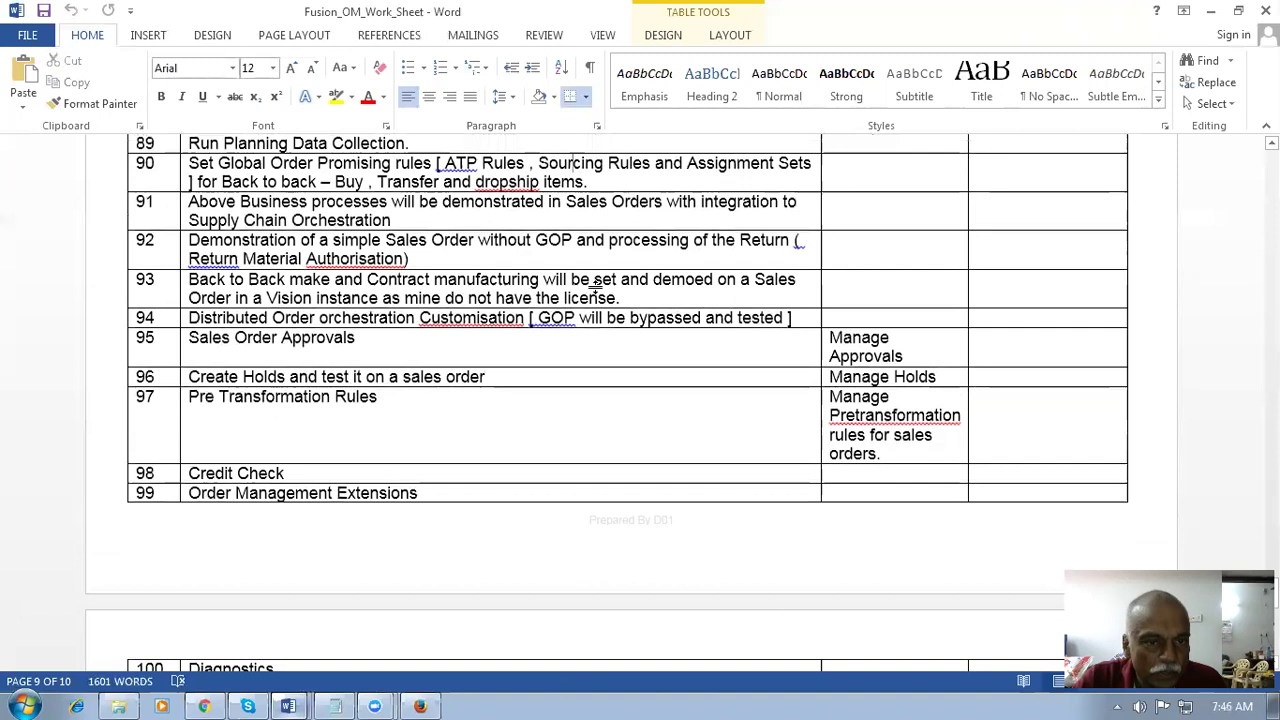
scroll(600, 290, up, 2)
scroll(614, 334, up, 3)
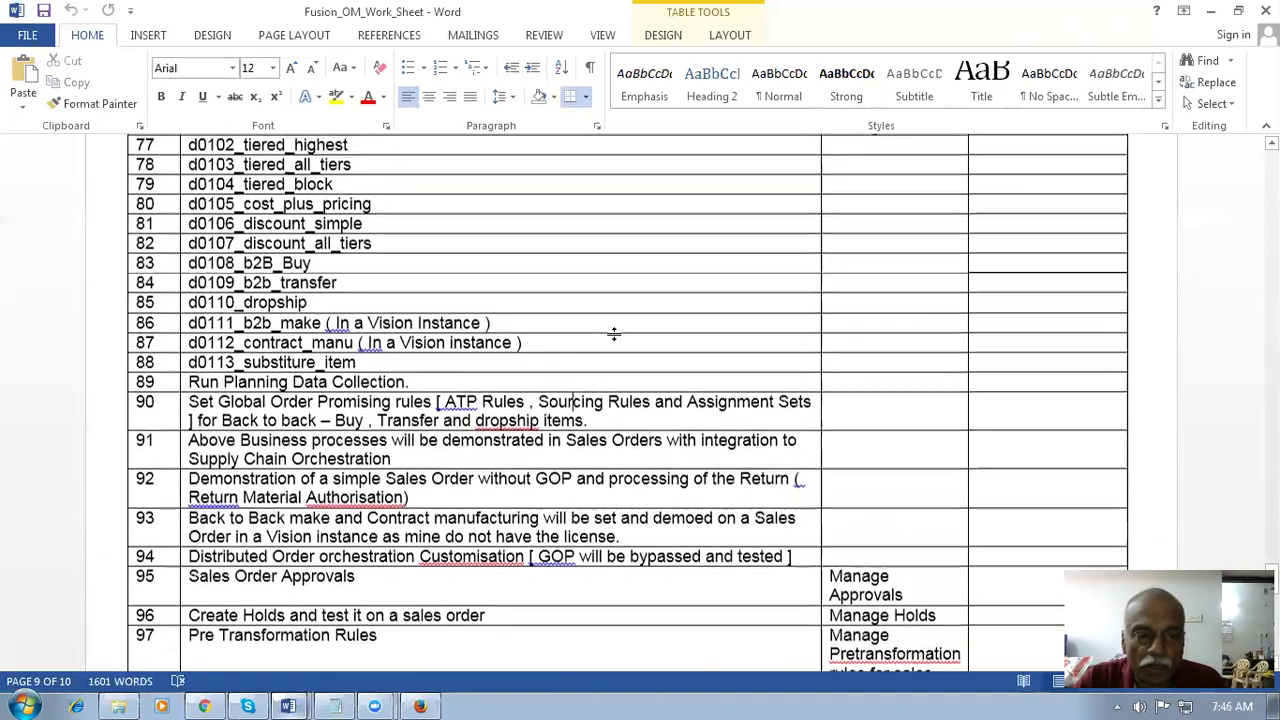